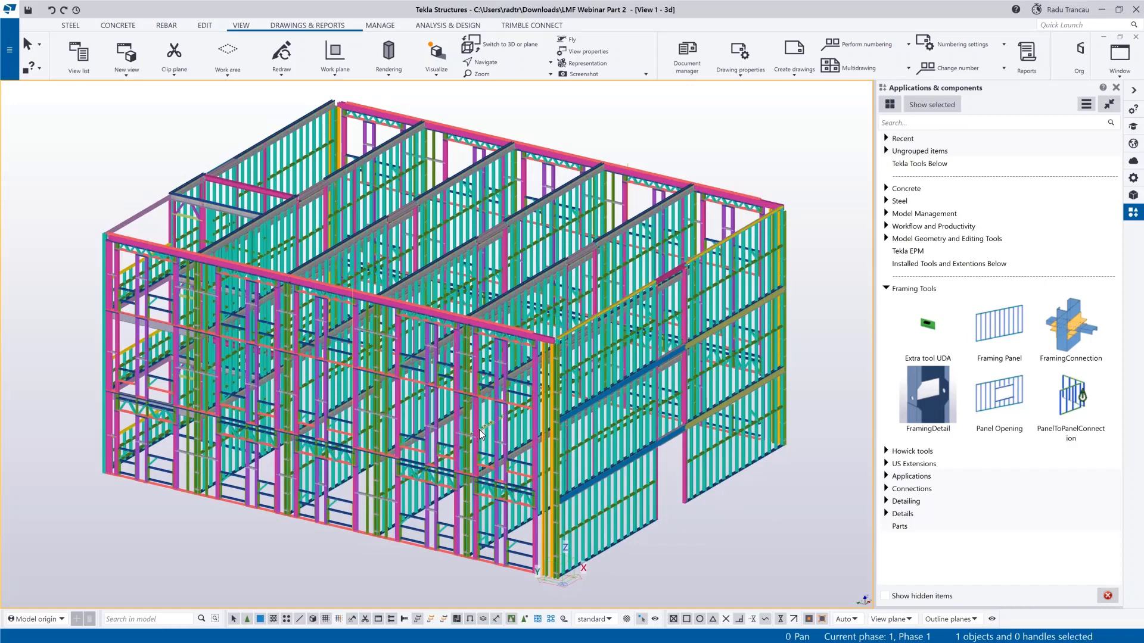
Examine the framed building model's wall panels, floor levels and roof framing from several angles.
middle_drag(479, 430, 476, 427)
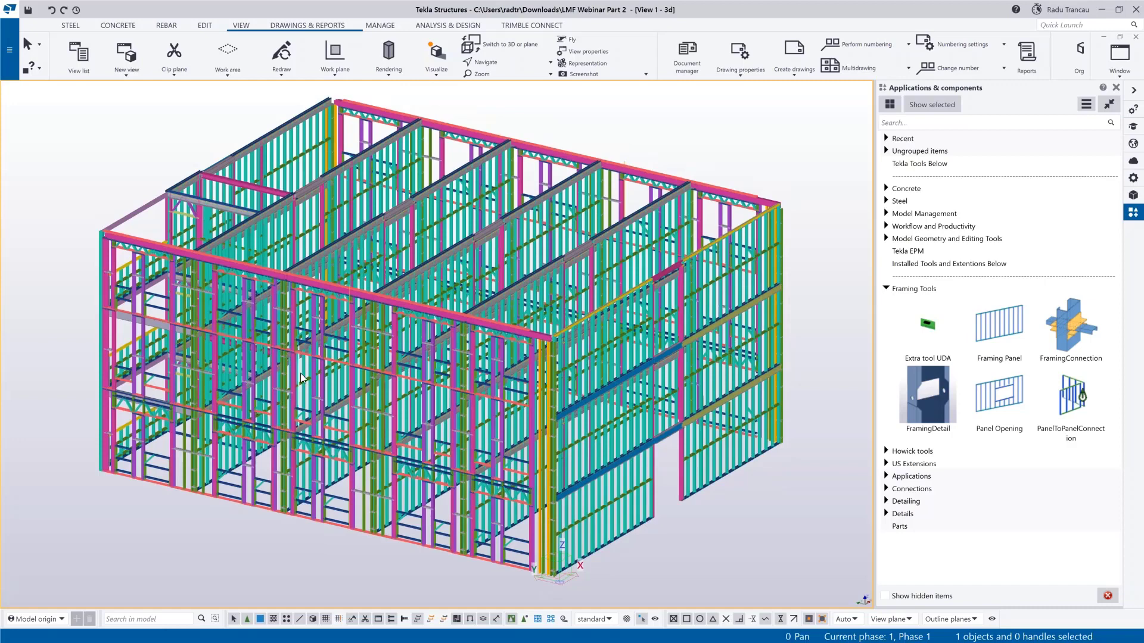
middle_drag(352, 394, 354, 396)
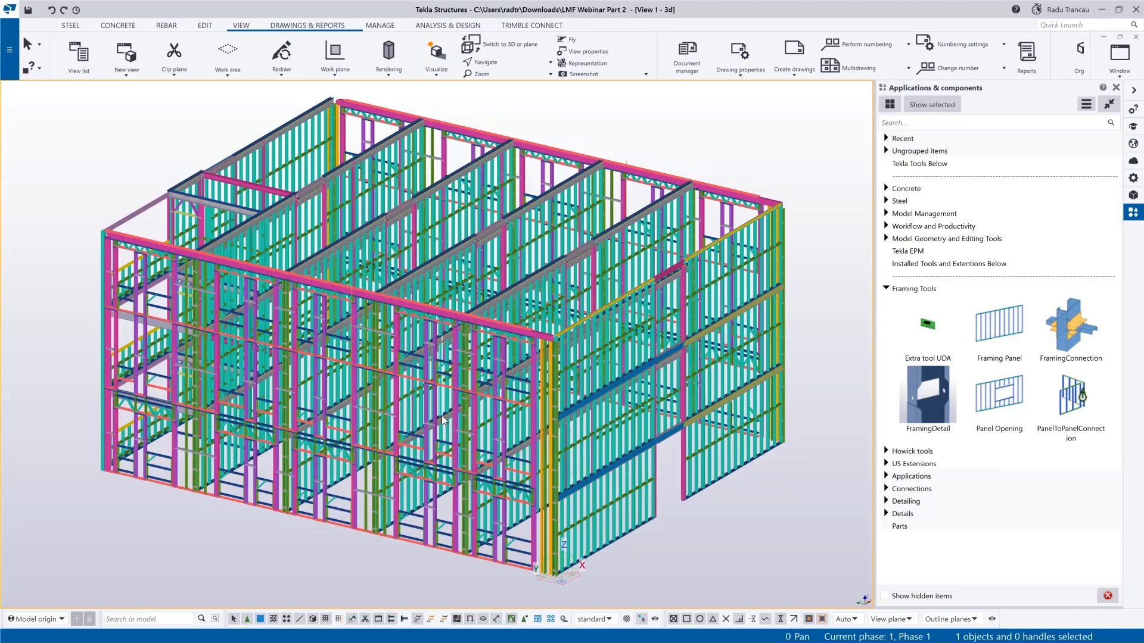
middle_drag(432, 421, 439, 417)
scroll(441, 416, up, 2)
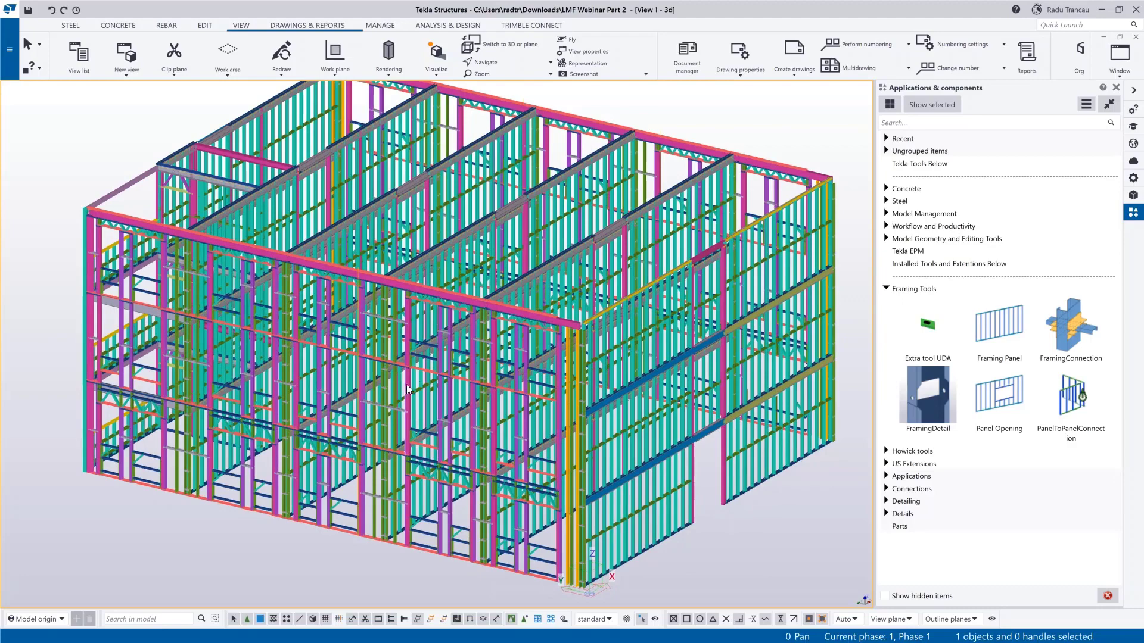
middle_drag(431, 377, 370, 378)
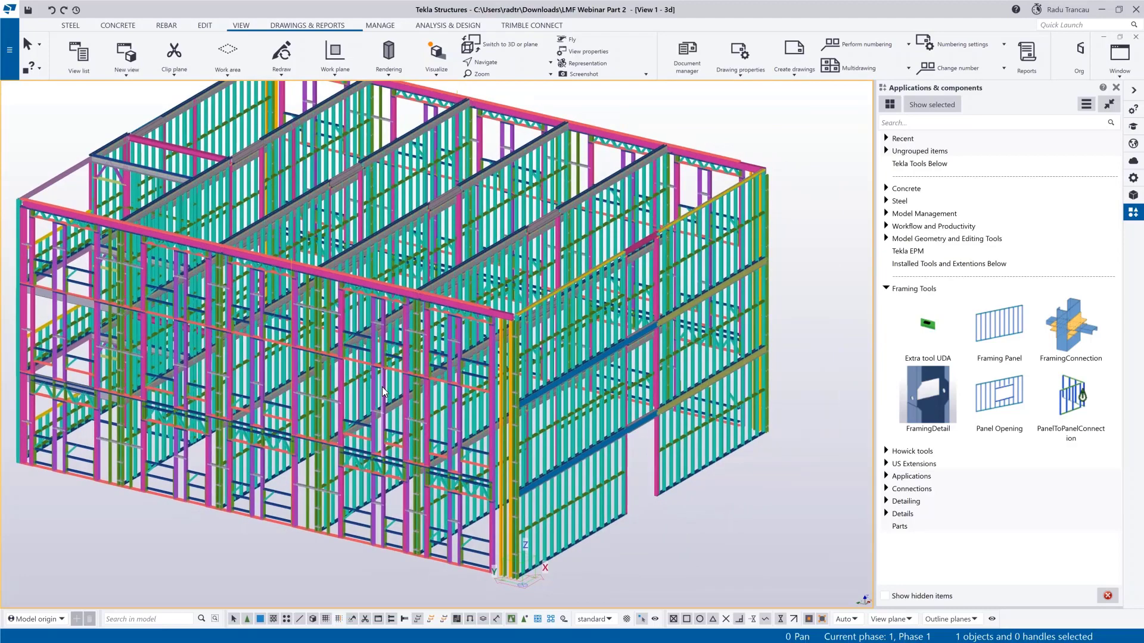
scroll(382, 387, down, 1)
middle_drag(364, 374, 399, 409)
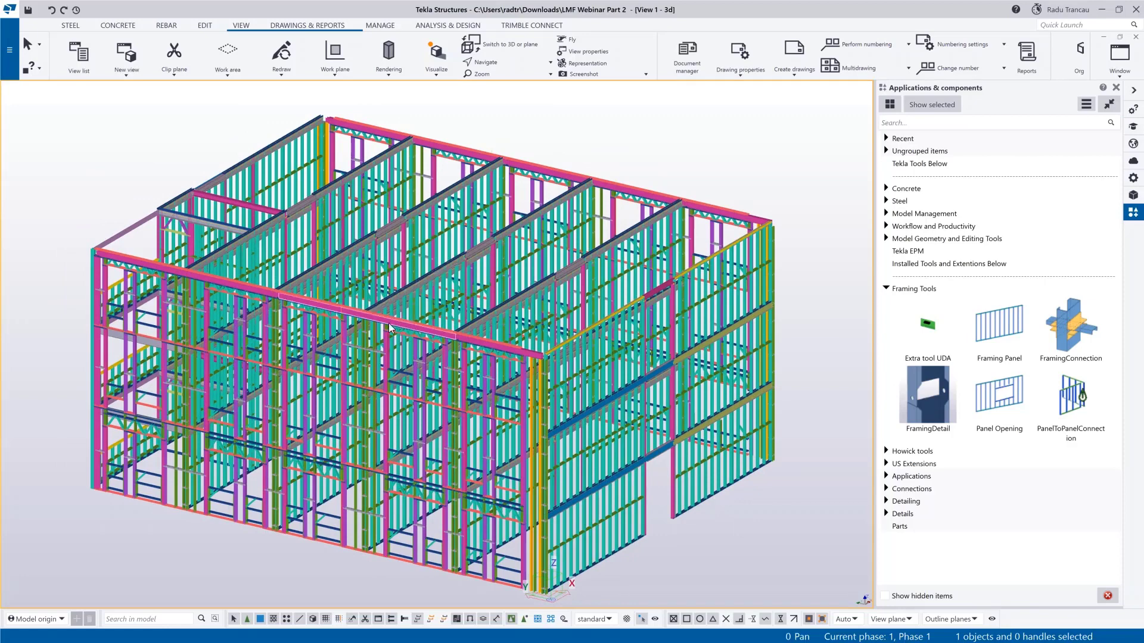
scroll(483, 356, down, 2)
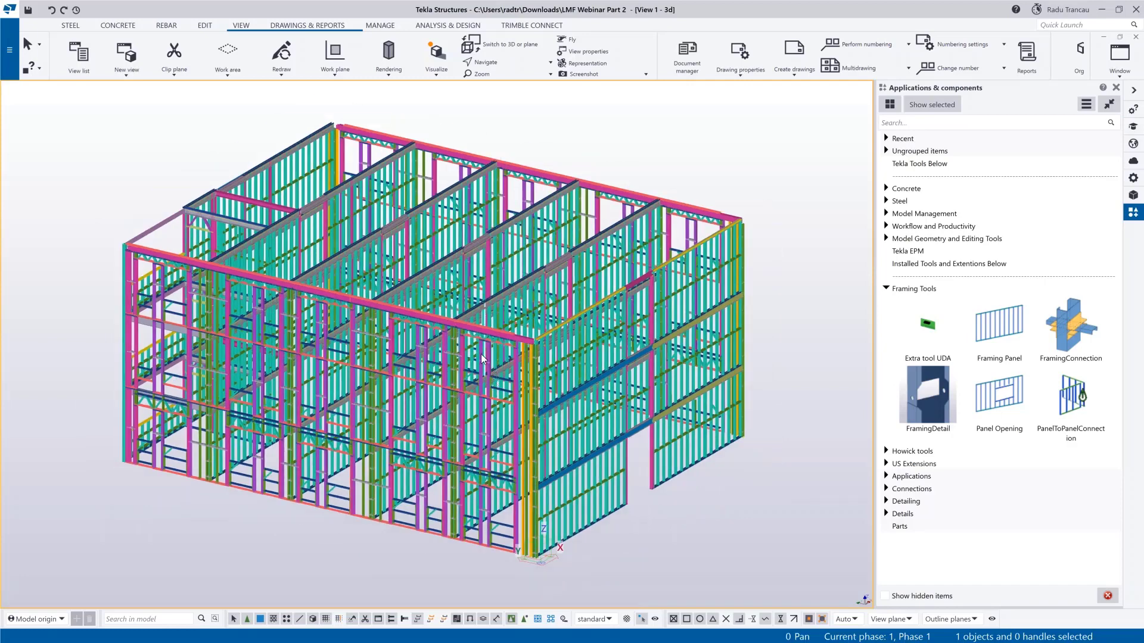
mouse_move(448, 395)
middle_down()
mouse_move(437, 405)
mouse_move(452, 416)
middle_up()
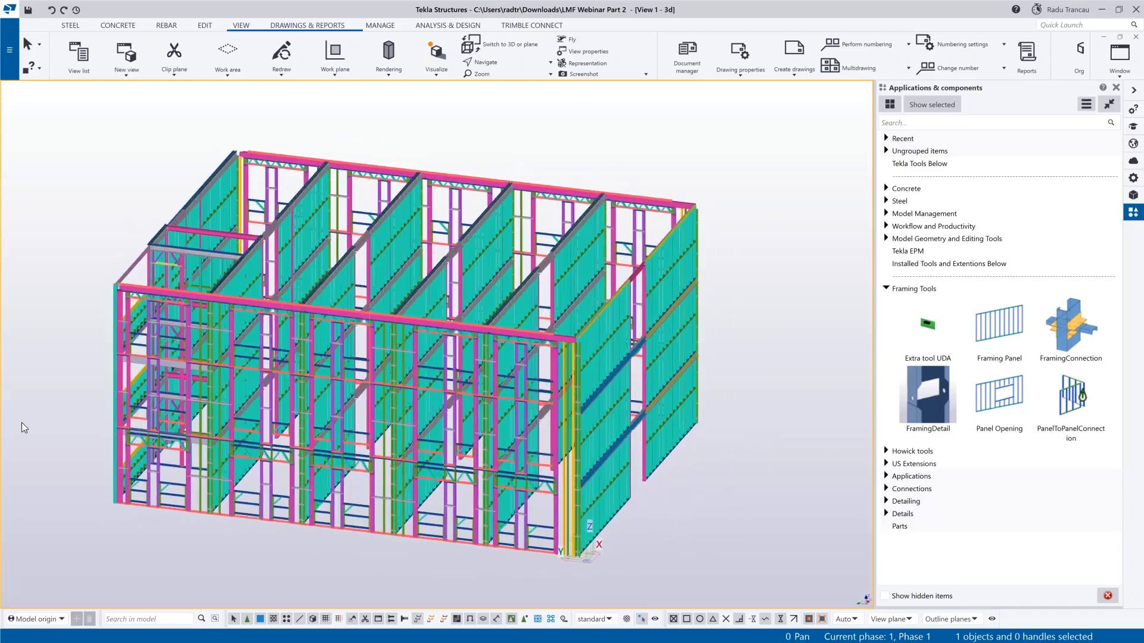
scroll(630, 371, down, 2)
ctrl+middle_drag(613, 386, 586, 417)
scroll(579, 422, up, 1)
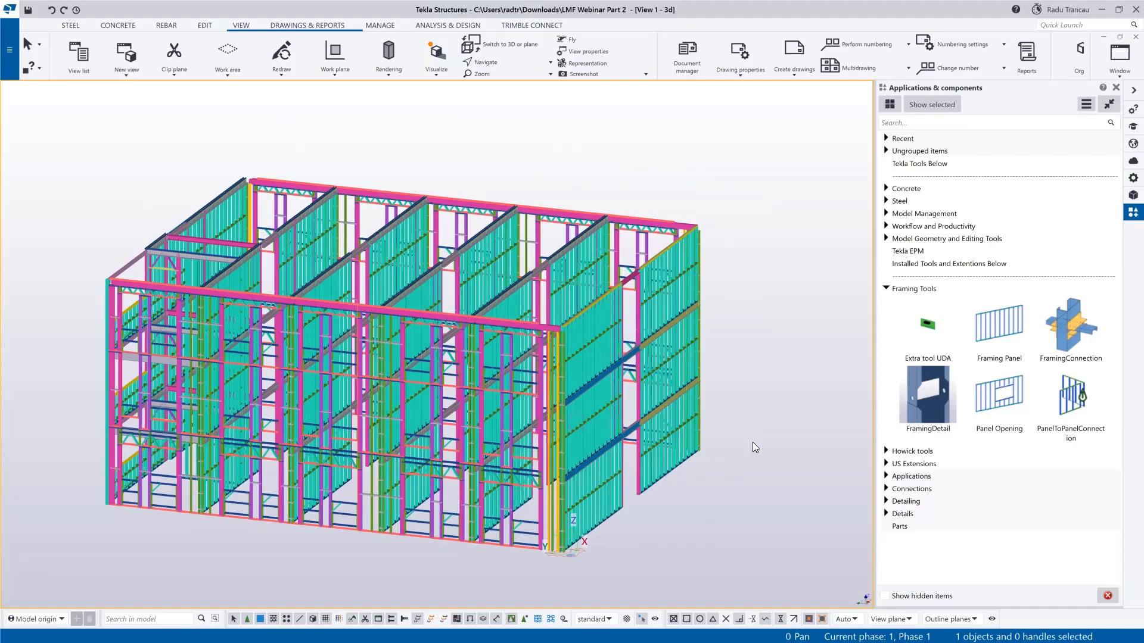
ctrl+middle_drag(678, 435, 556, 449)
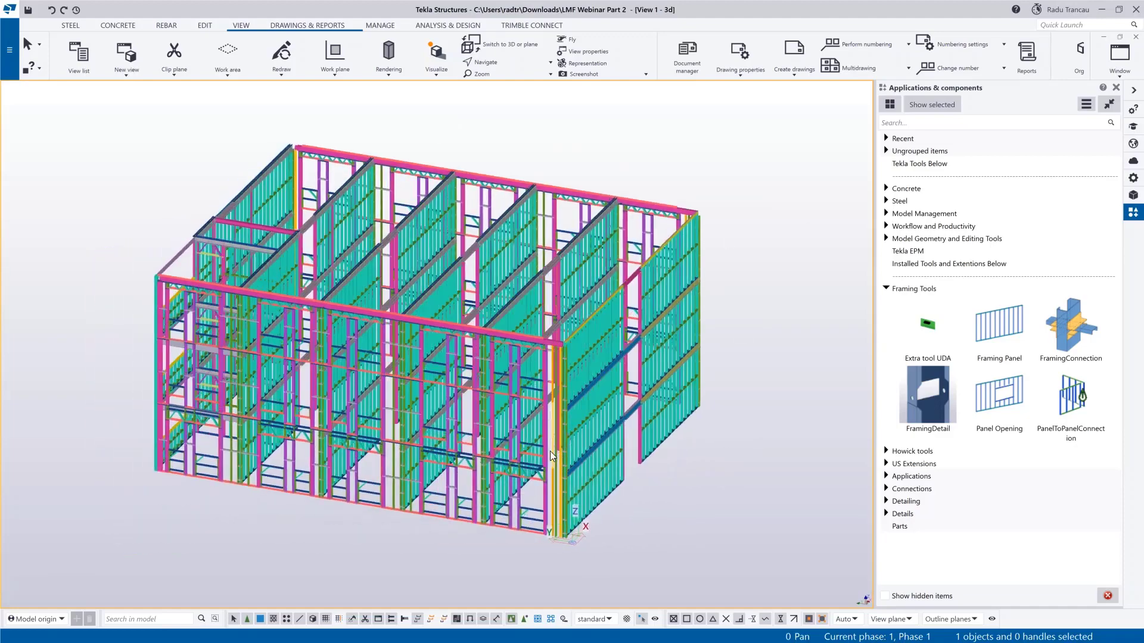
middle_drag(506, 417, 492, 420)
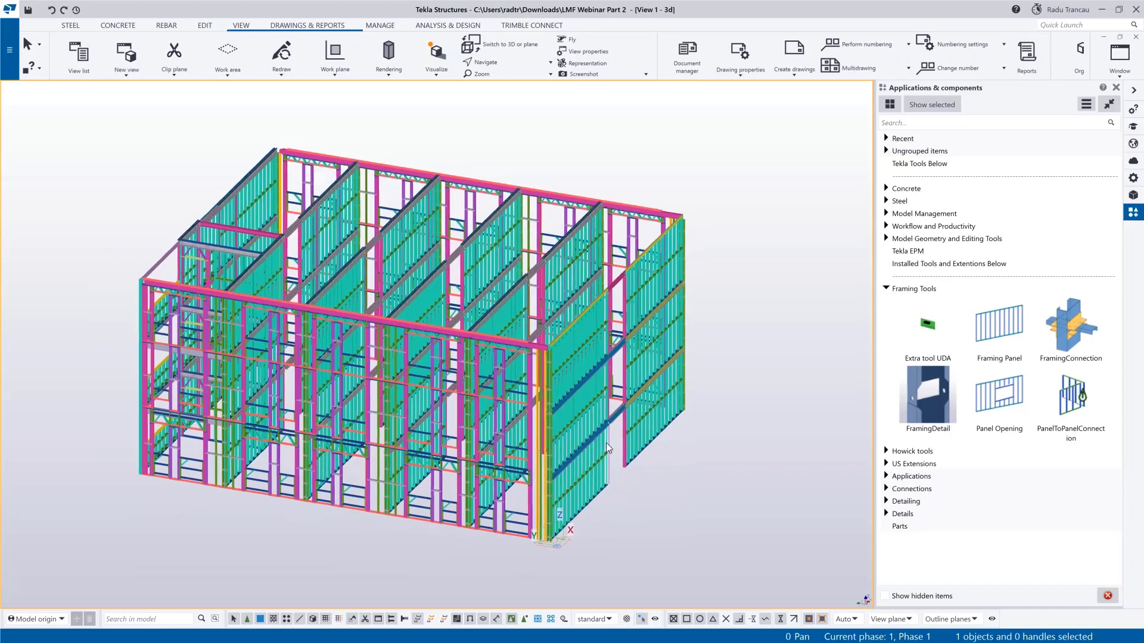
ctrl+middle_drag(591, 444, 564, 446)
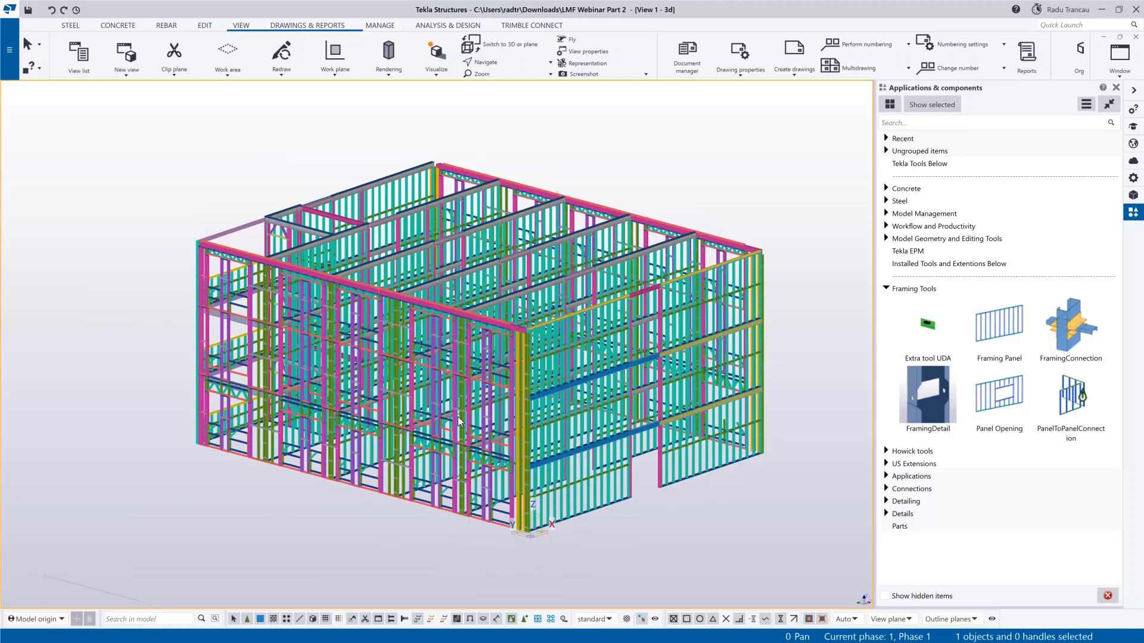
middle_drag(458, 416, 477, 427)
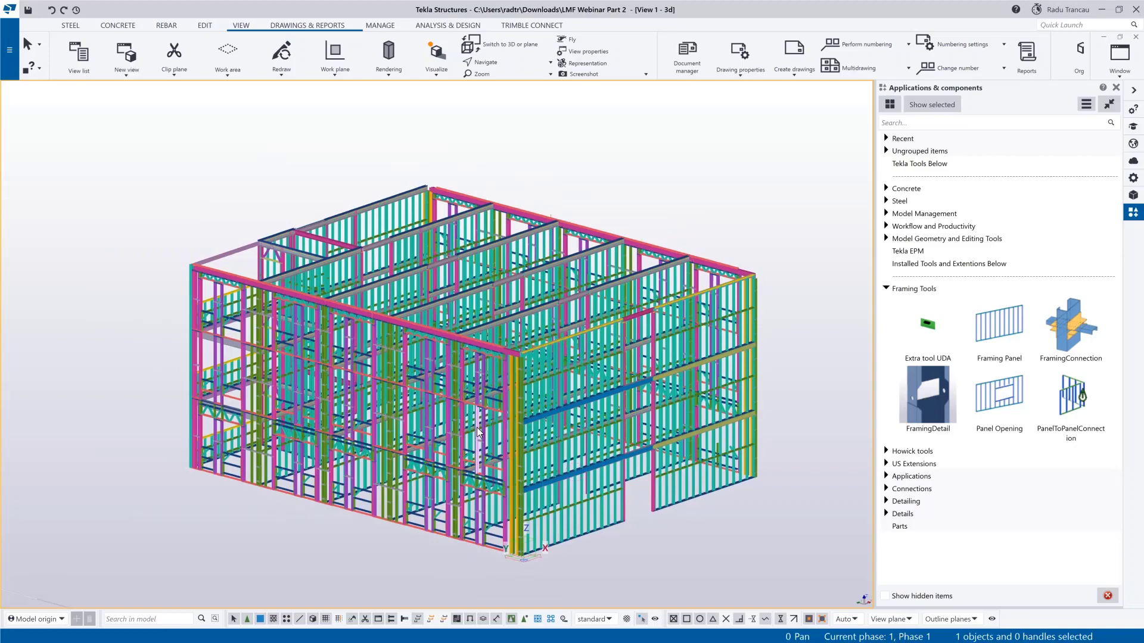
mouse_move(476, 427)
ctrl+middle_down()
mouse_move(463, 428)
mouse_move(485, 445)
mouse_move(488, 436)
ctrl+middle_up()
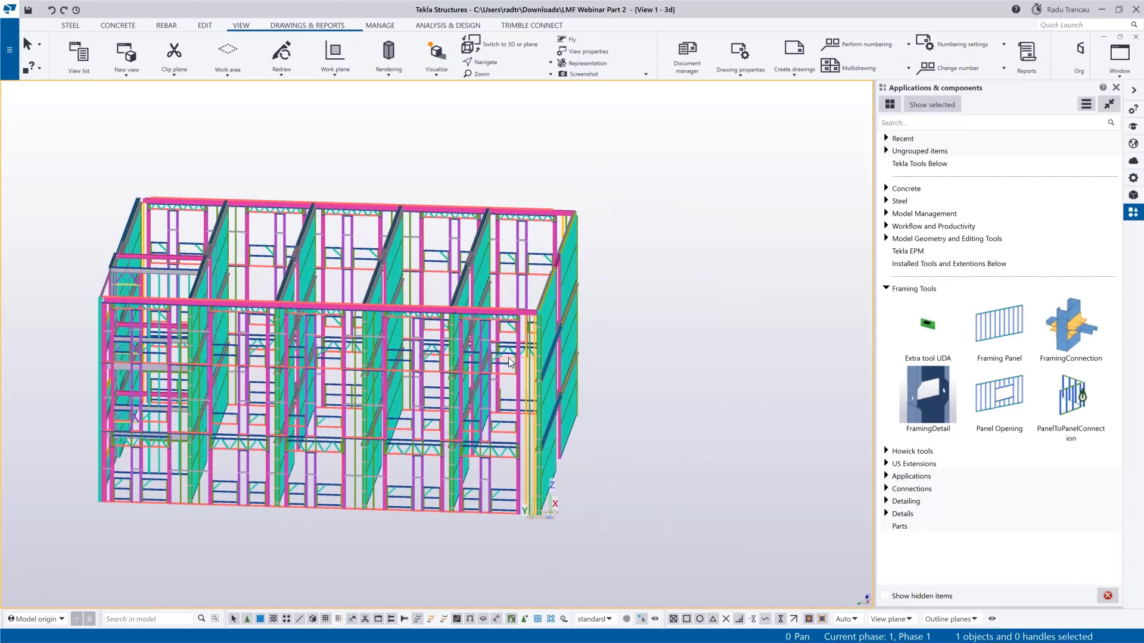
ctrl+middle_drag(506, 360, 549, 475)
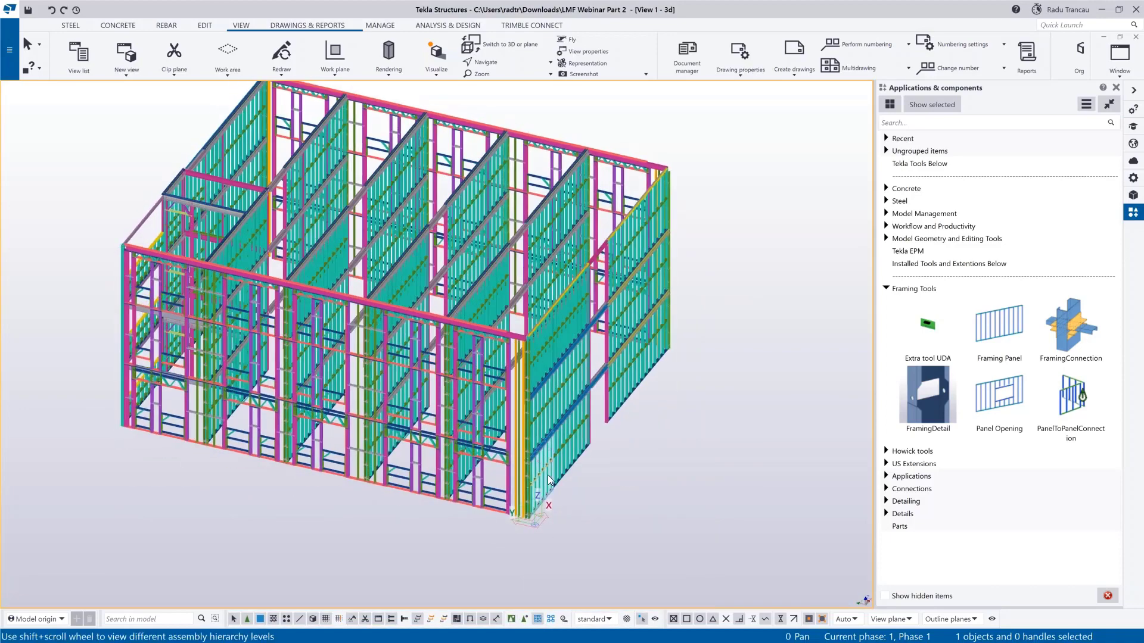
scroll(413, 478, up, 1)
scroll(413, 481, up, 1)
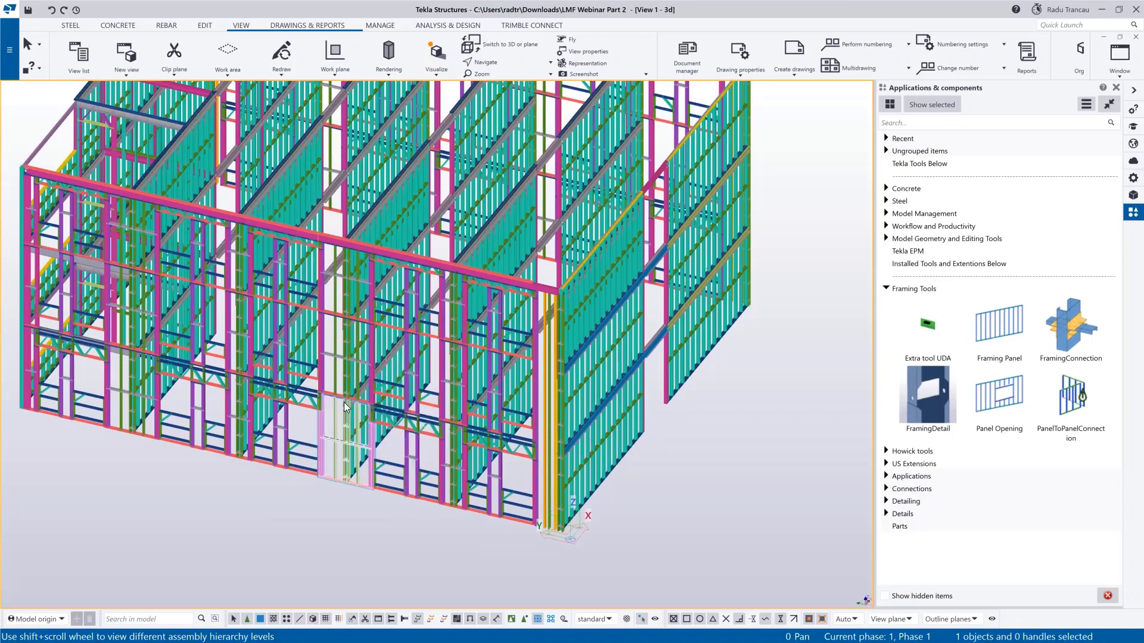
scroll(428, 381, down, 1)
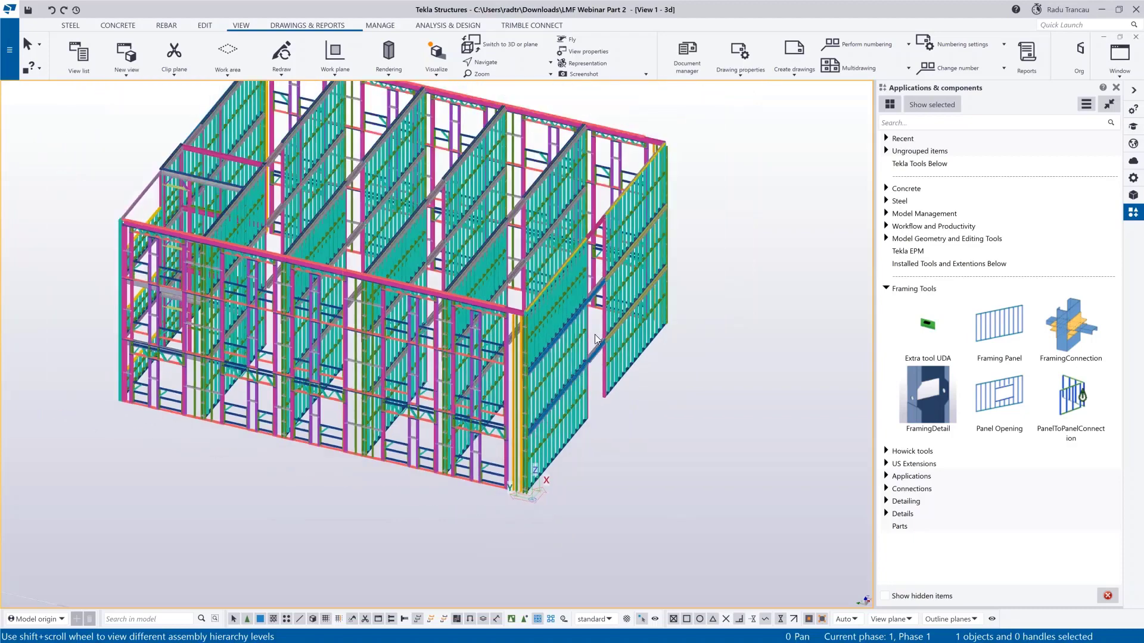
ctrl+middle_drag(486, 376, 502, 375)
scroll(530, 348, up, 1)
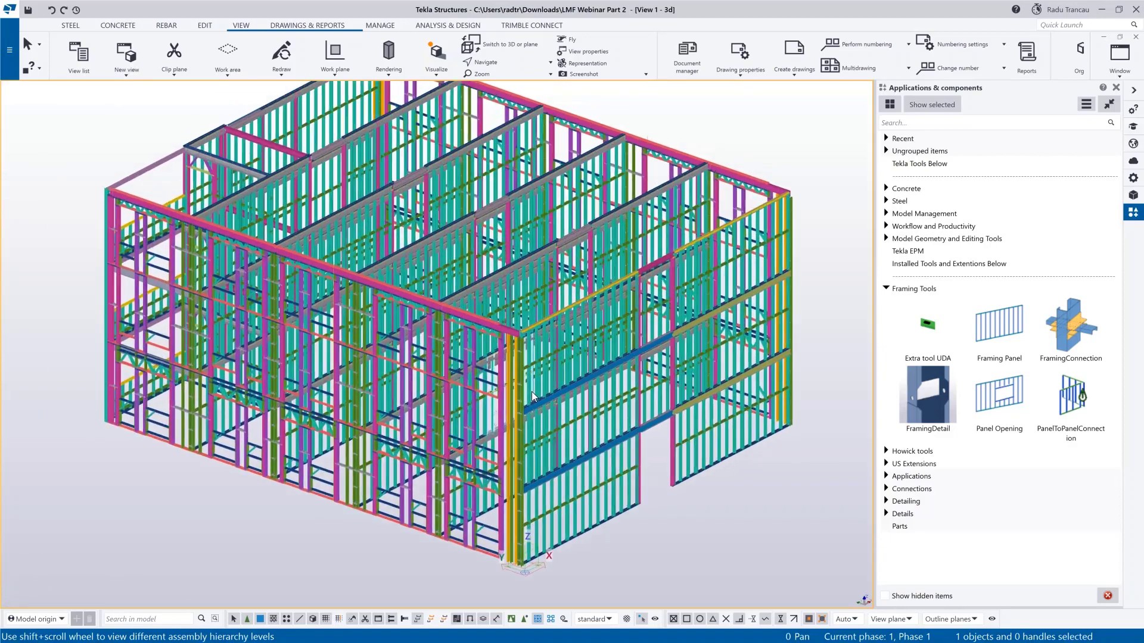
scroll(527, 334, down, 2)
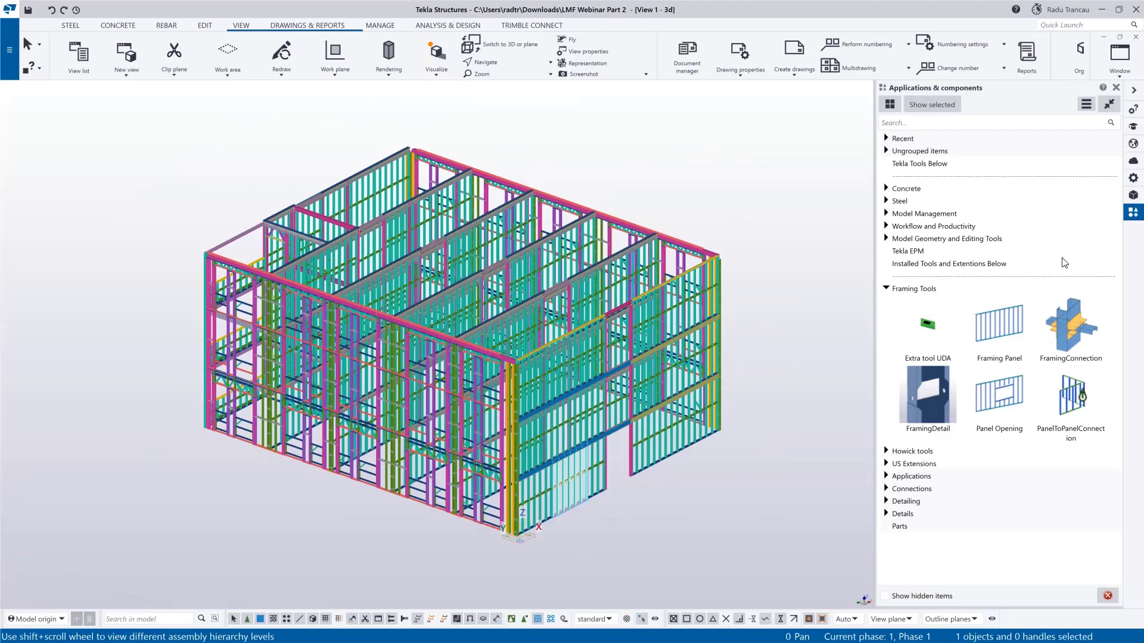
Display the assembly properties of the narrow ground-floor frame near the building's front corner.
click(1133, 177)
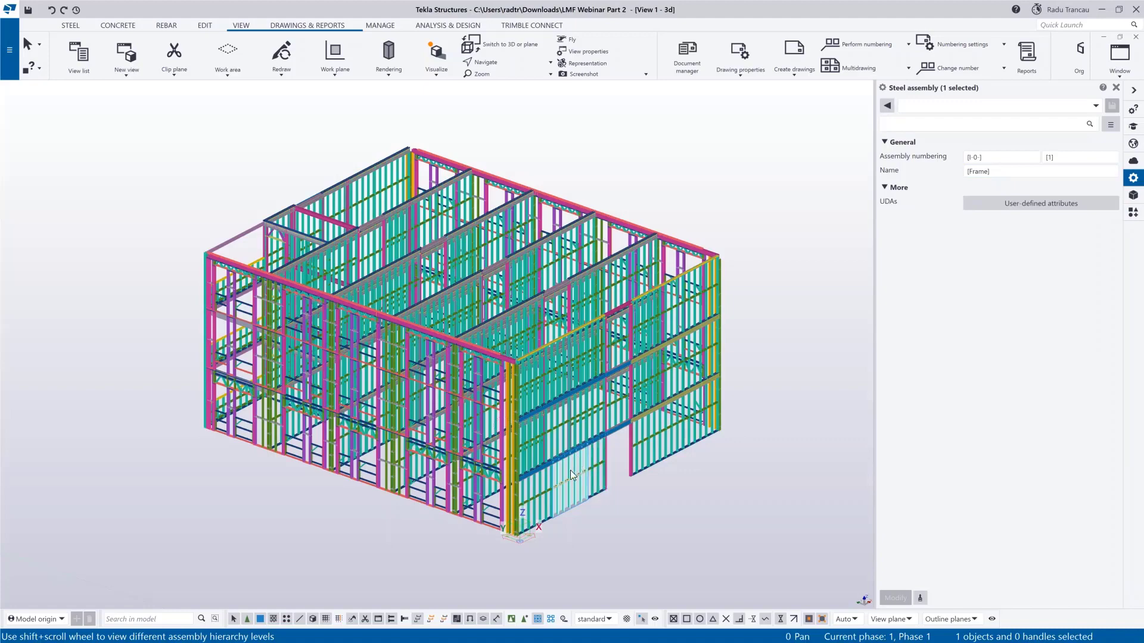
scroll(494, 495, up, 3)
click(485, 477)
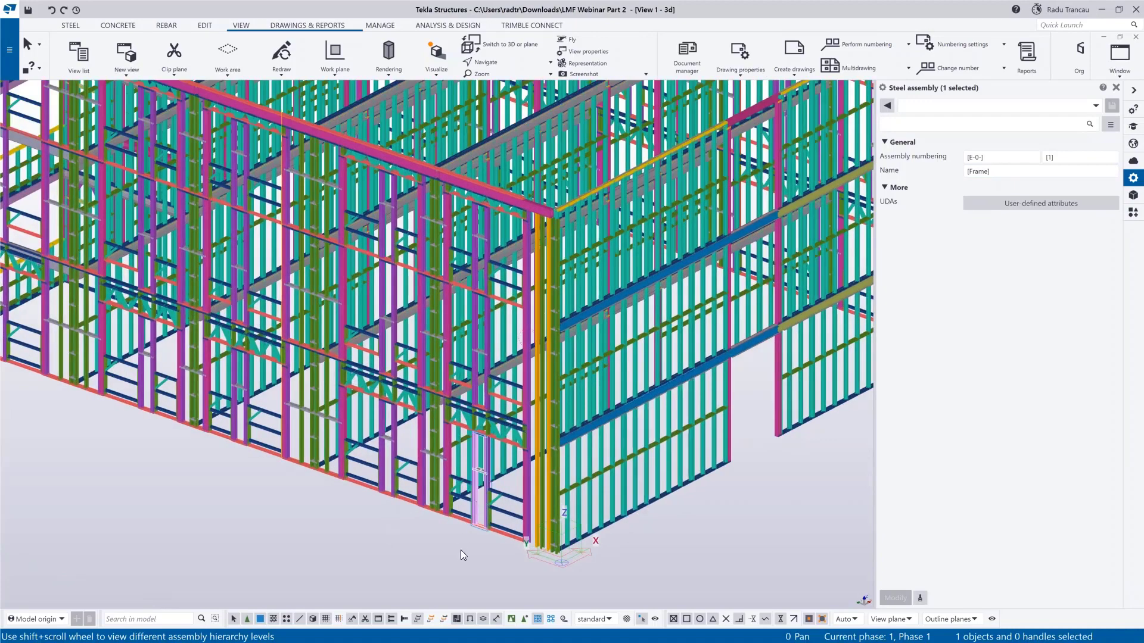
scroll(485, 471, up, 4)
scroll(502, 528, down, 8)
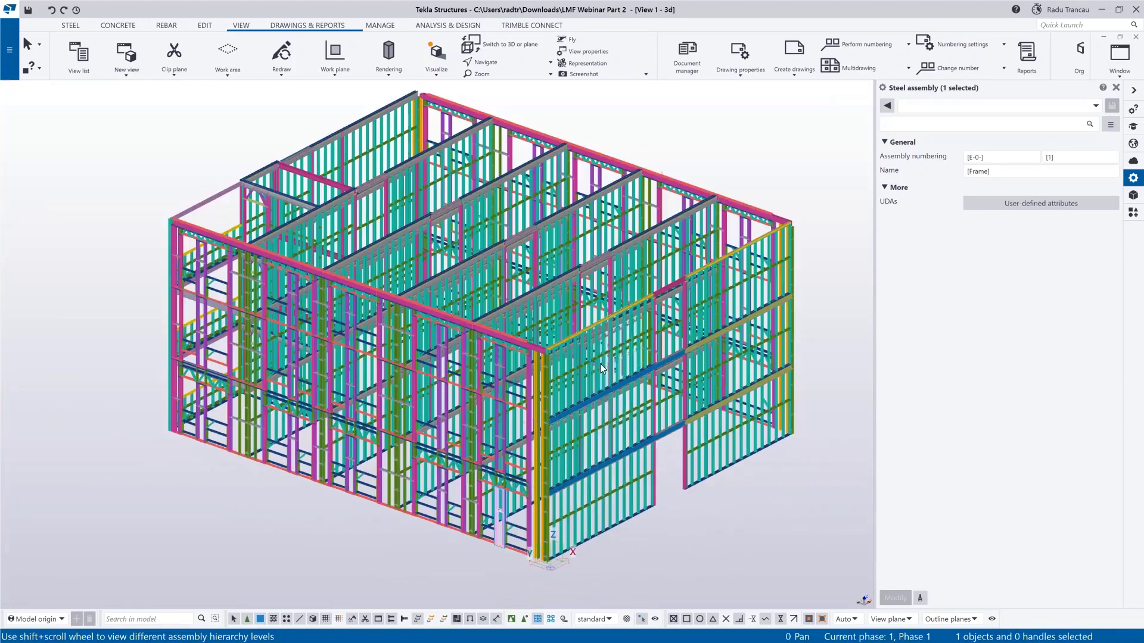
middle_drag(595, 377, 594, 408)
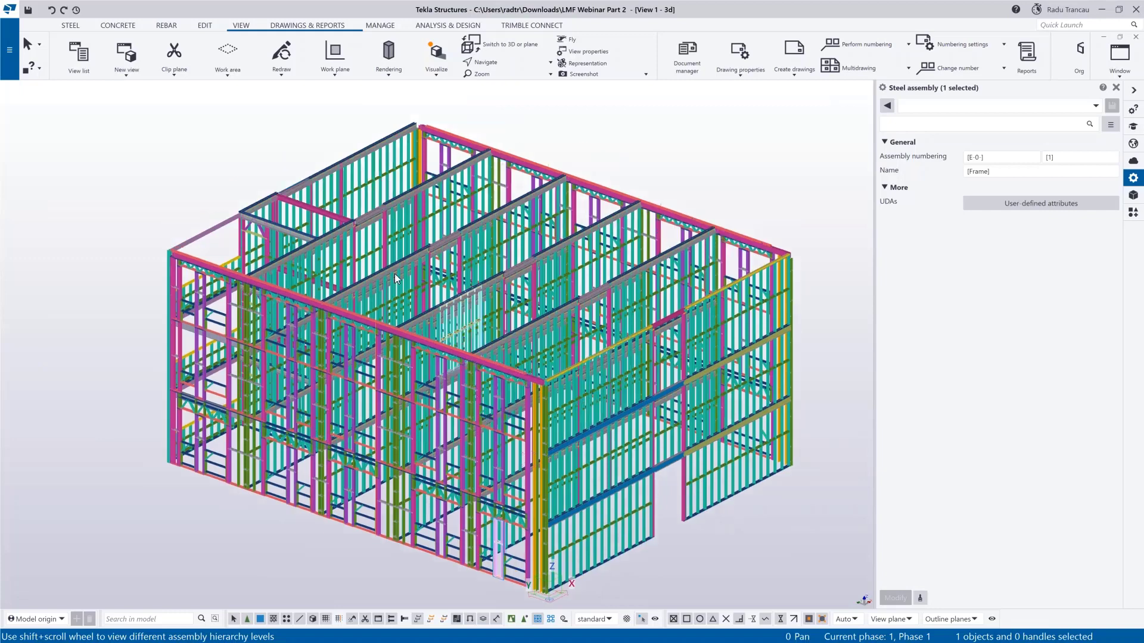
Review the list of all drawings in the Document manager and minimize it.
click(307, 26)
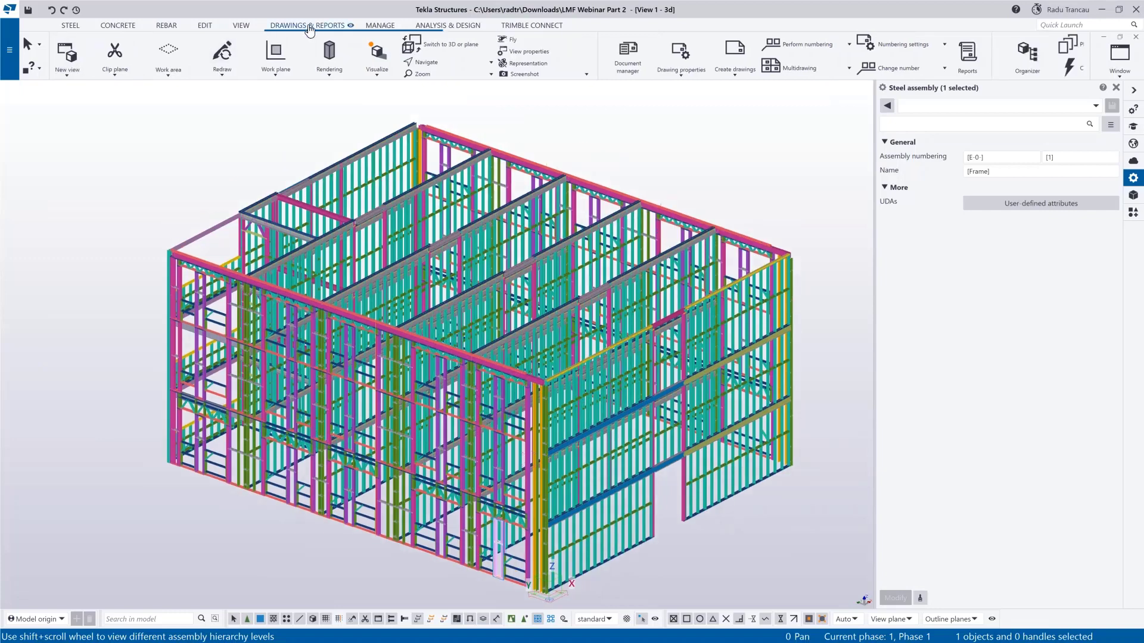
click(93, 62)
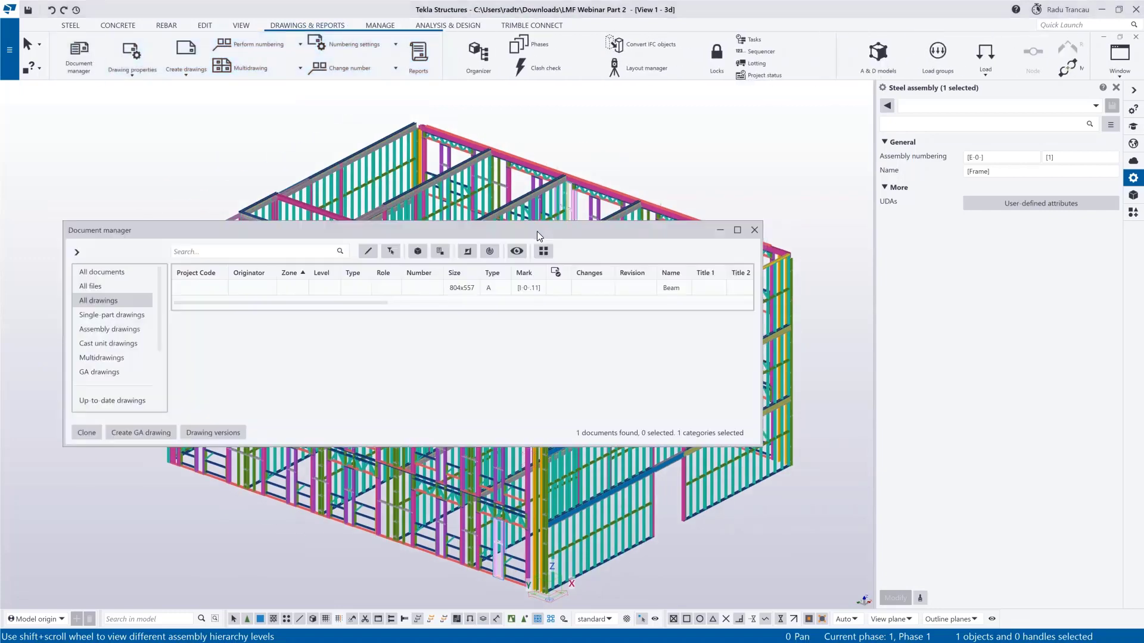
click(721, 230)
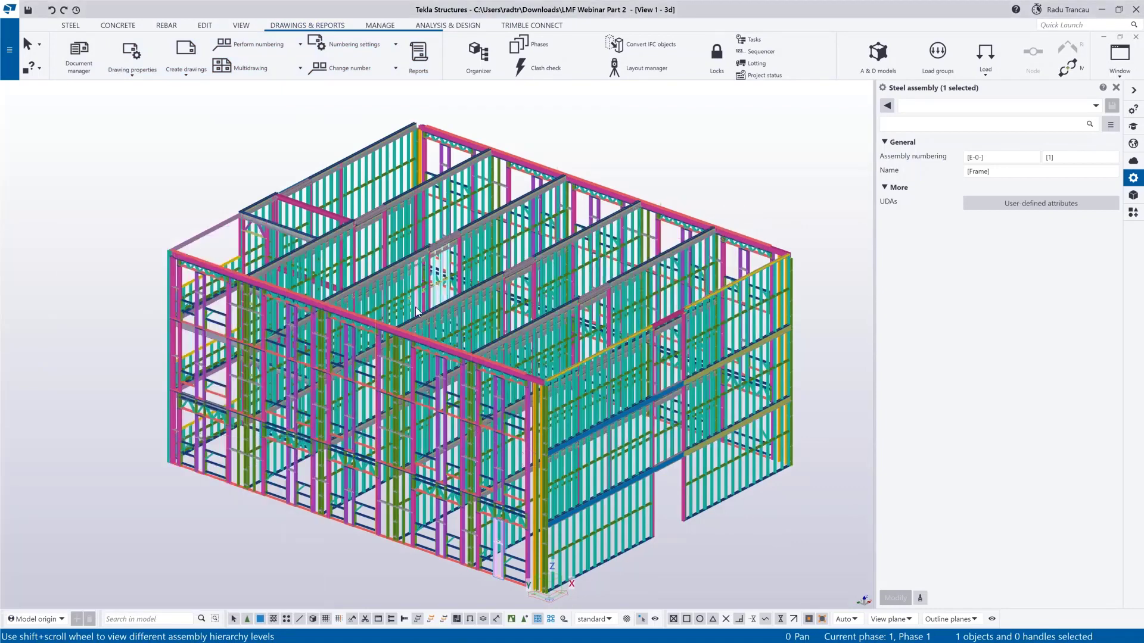
middle_drag(352, 405, 355, 391)
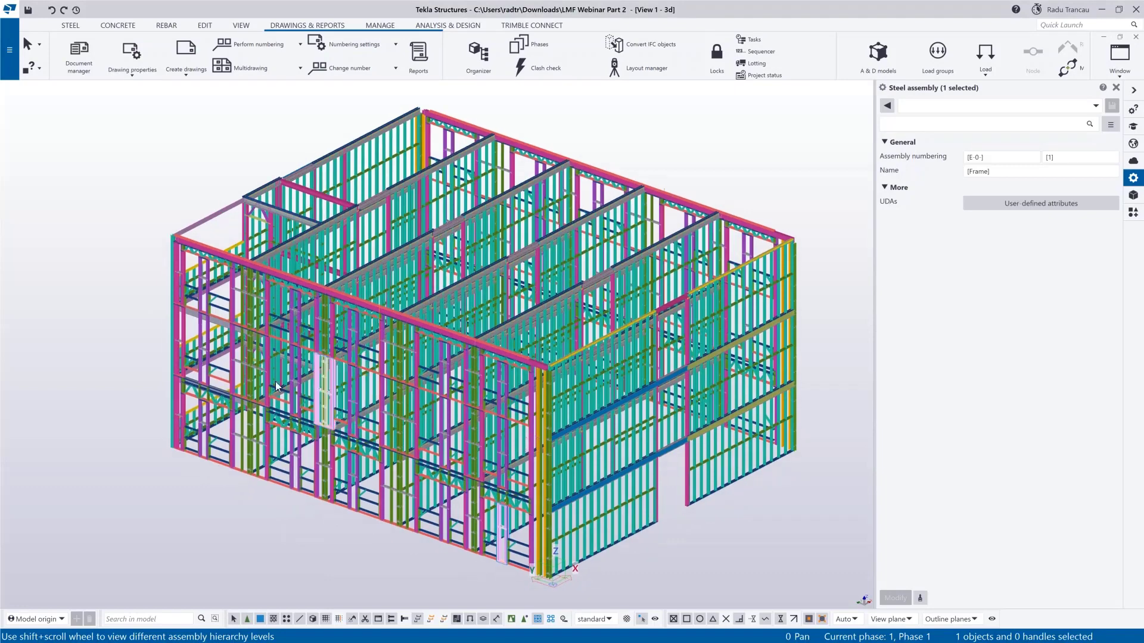
Set up a model template named "LMF Template" from this model, including the attributes and drawings subfolders.
click(9, 49)
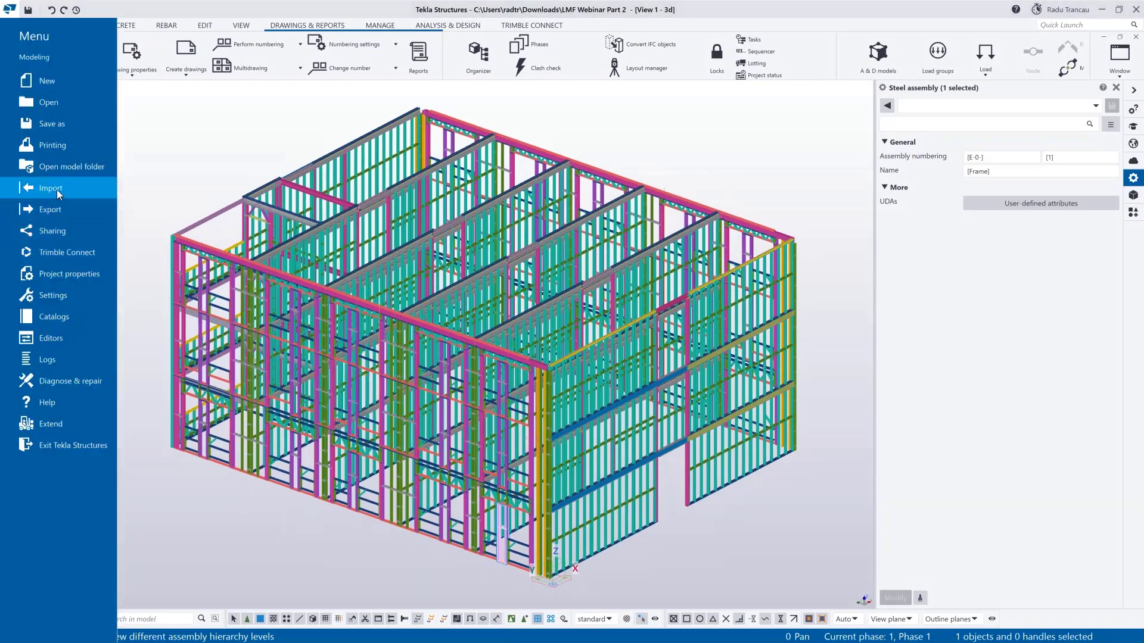
click(74, 128)
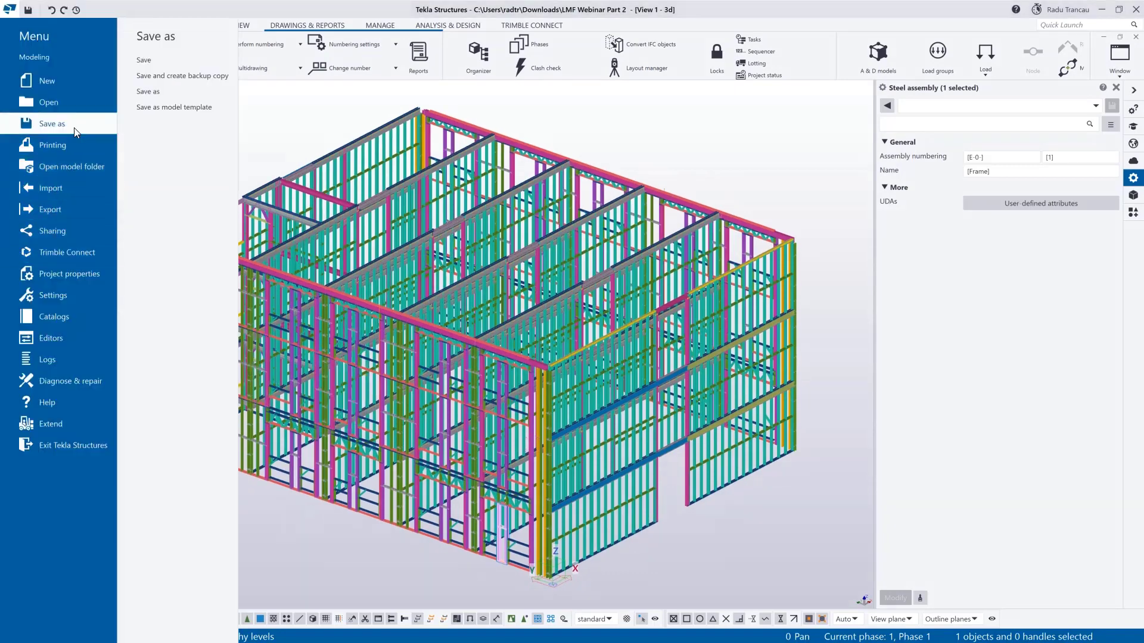
click(210, 107)
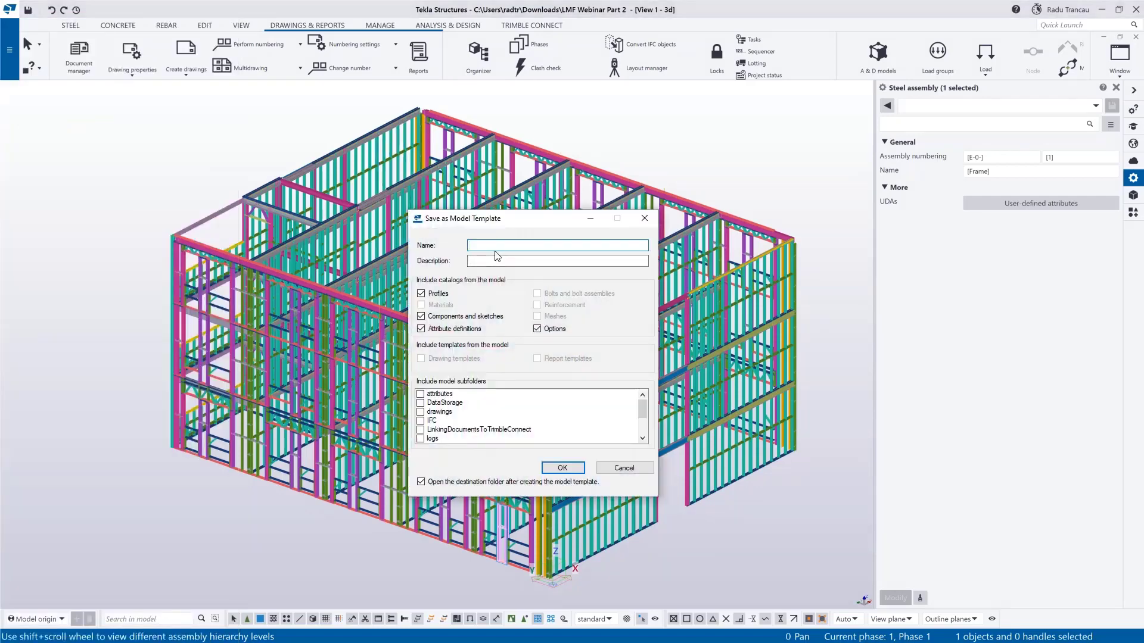
text(LMF Template)
key(Tab)
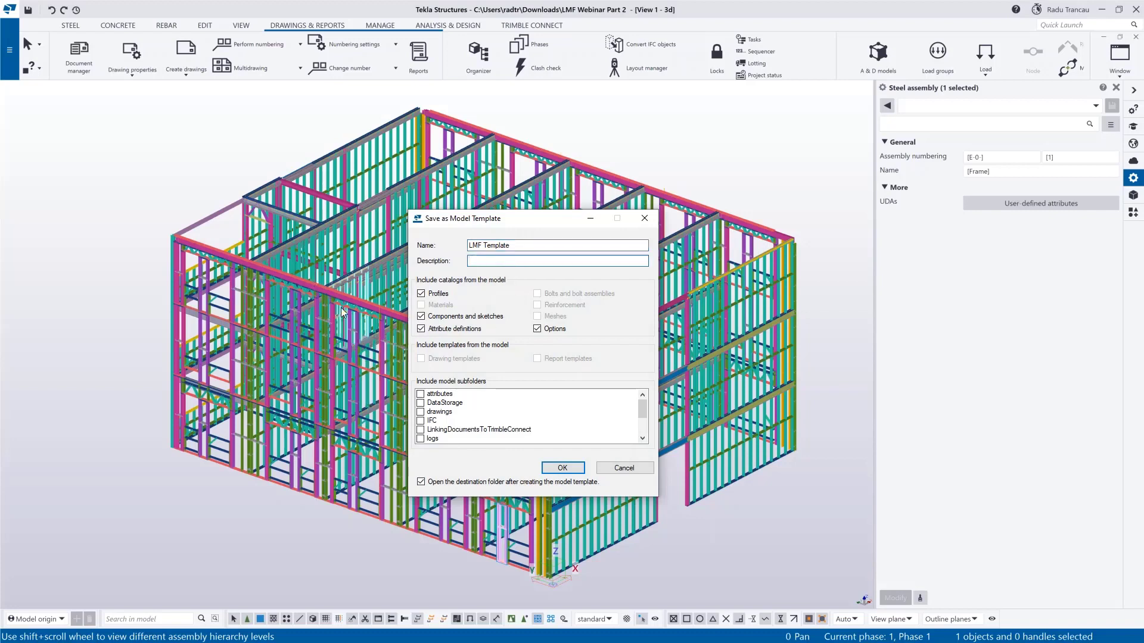
click(421, 394)
click(421, 412)
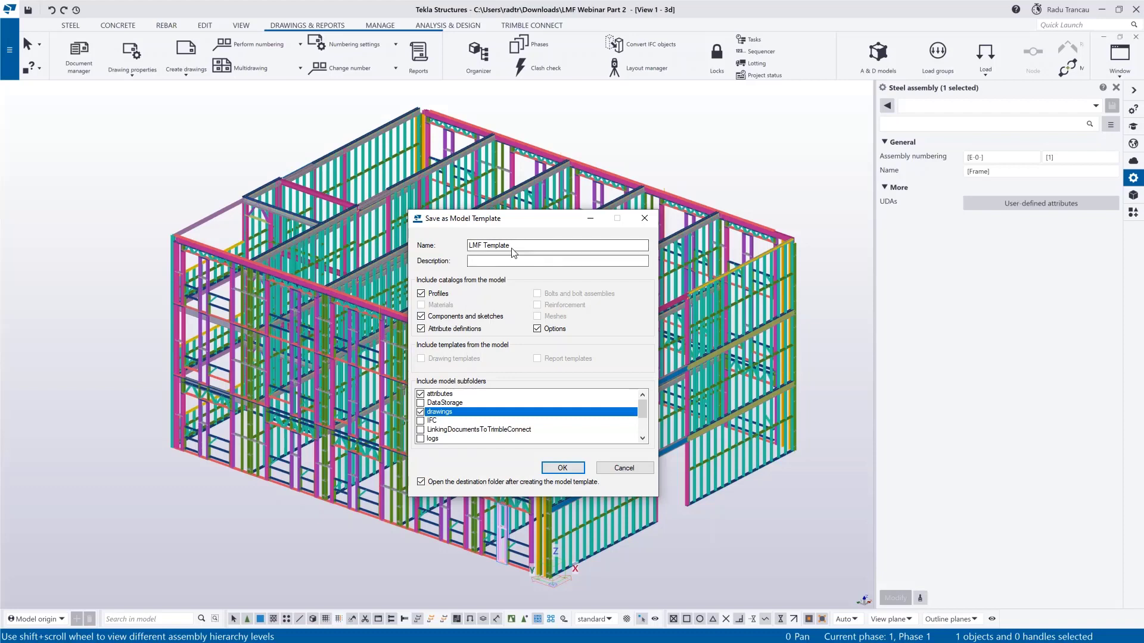
Describe the template as "Start up LMF", create it and close its destination folder.
click(496, 261)
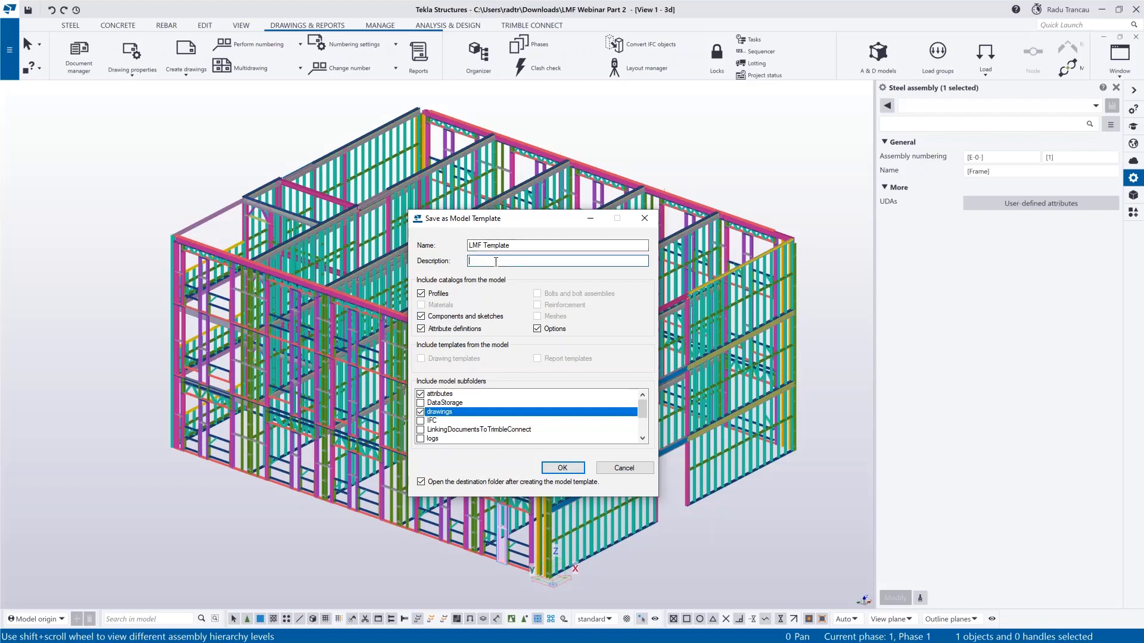
text(Start up LMF)
click(562, 468)
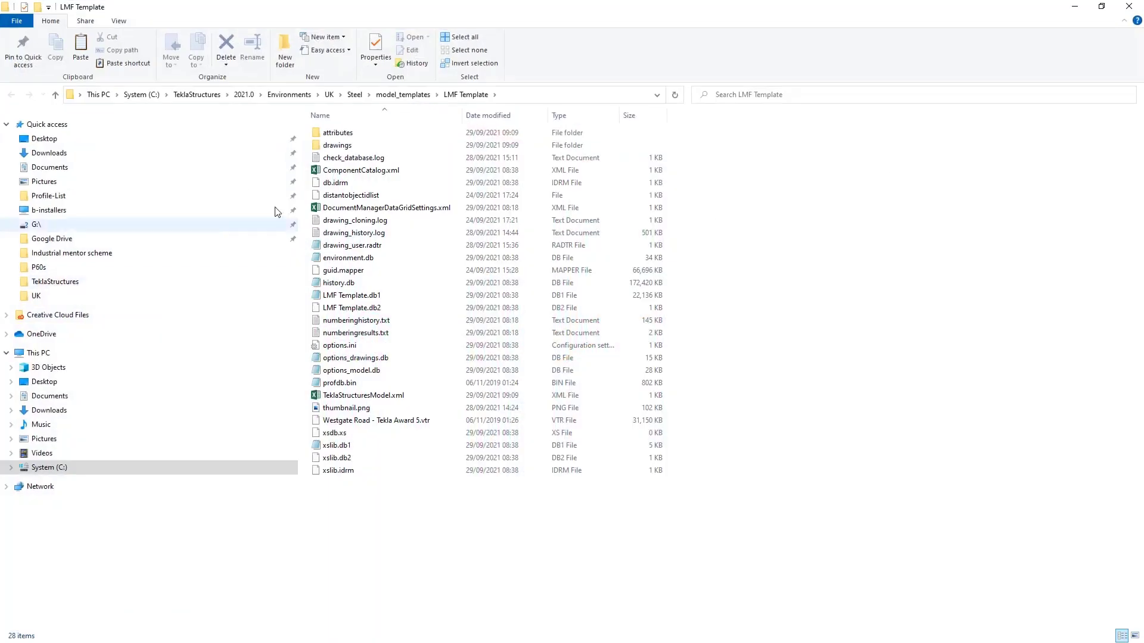
click(1129, 7)
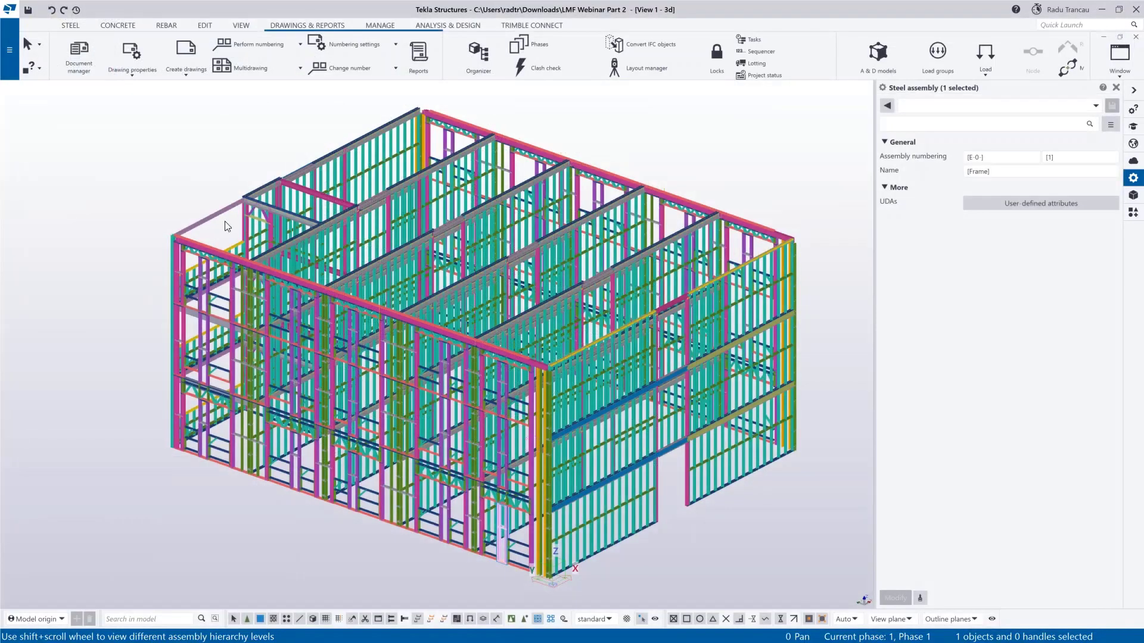
Check LMF Template as the starting template for a new model, and leave without creating one.
click(10, 48)
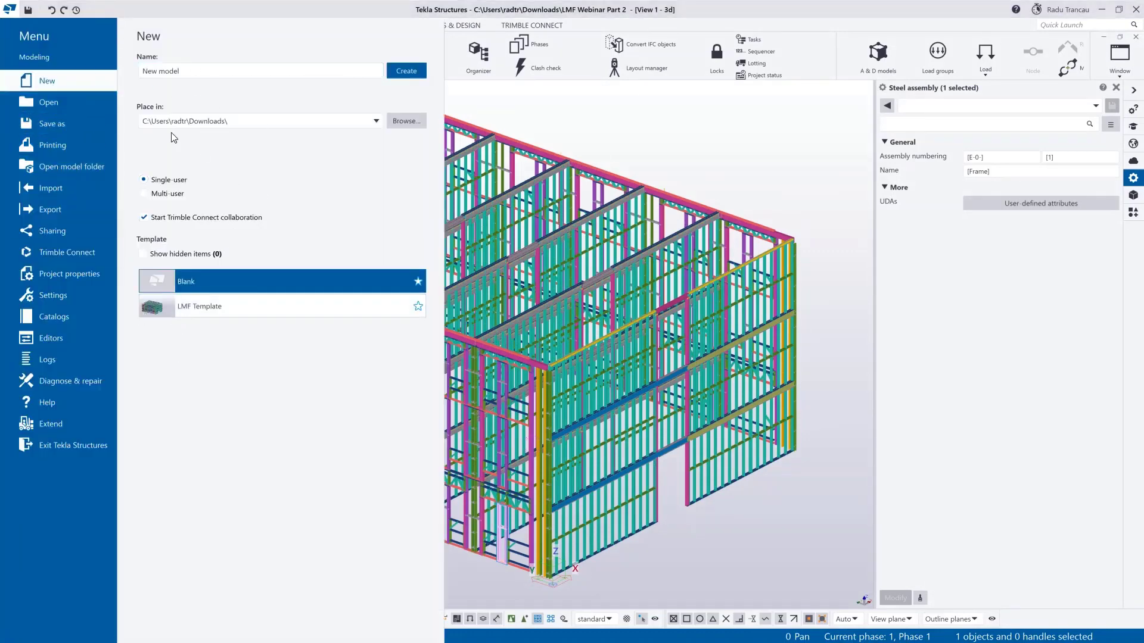
drag(232, 71, 133, 106)
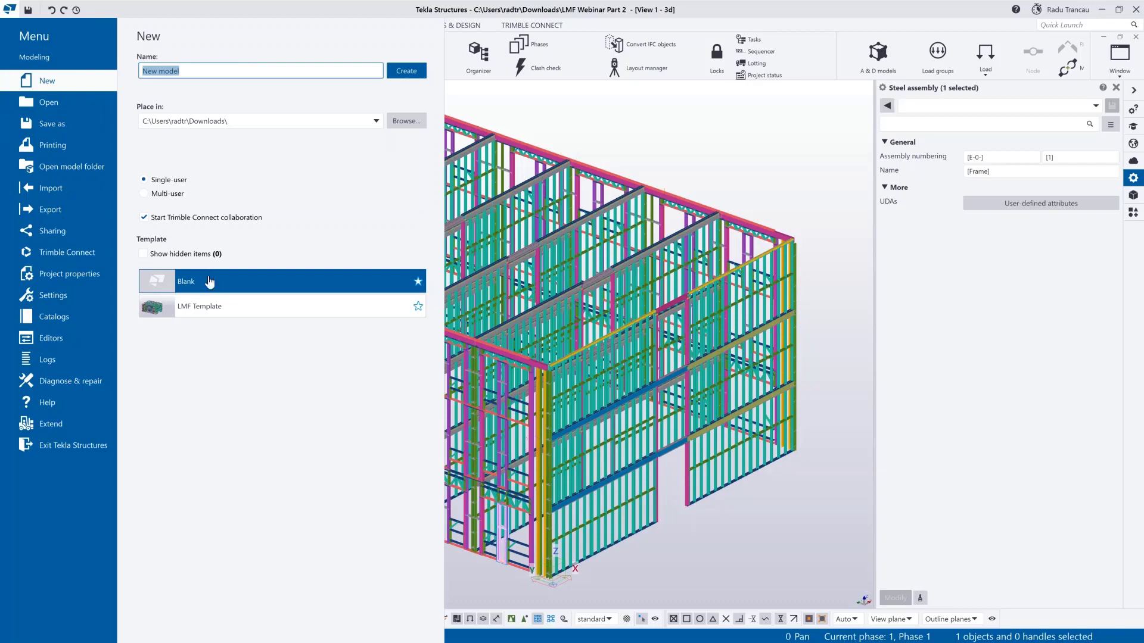
click(215, 305)
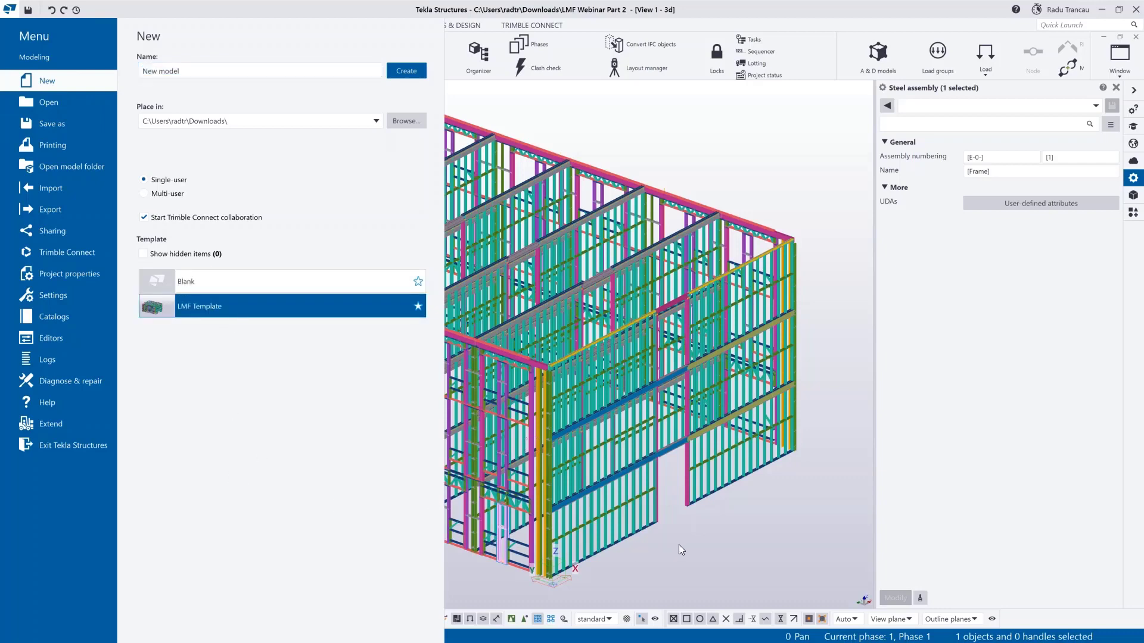
click(677, 520)
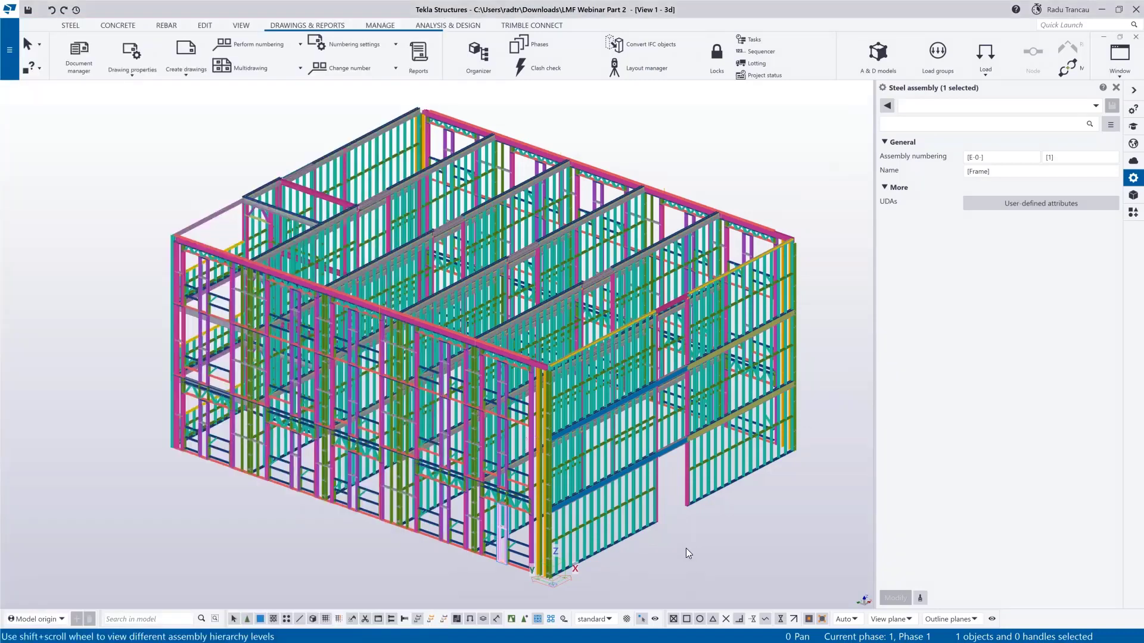
drag(200, 132, 795, 590)
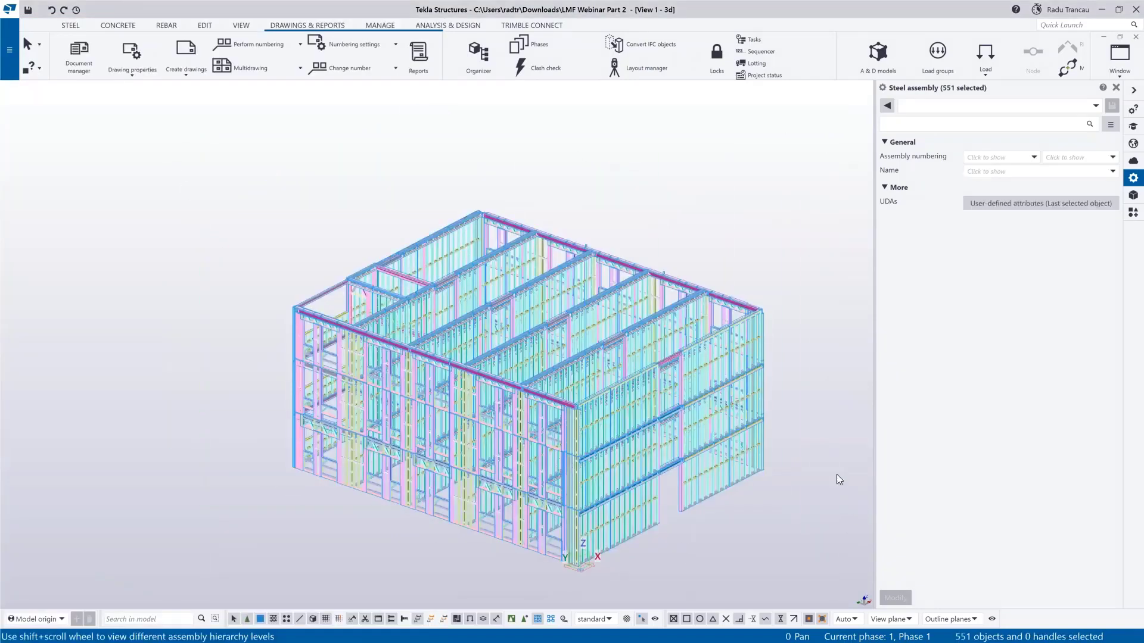
click(735, 505)
middle_drag(736, 506, 673, 491)
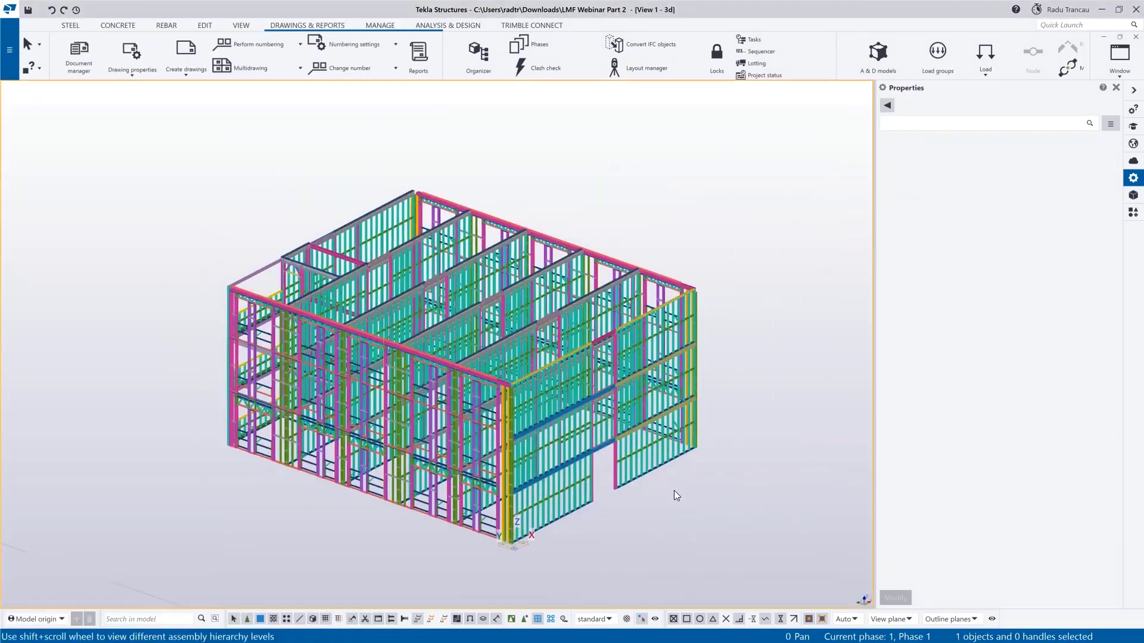
middle_drag(490, 418, 467, 397)
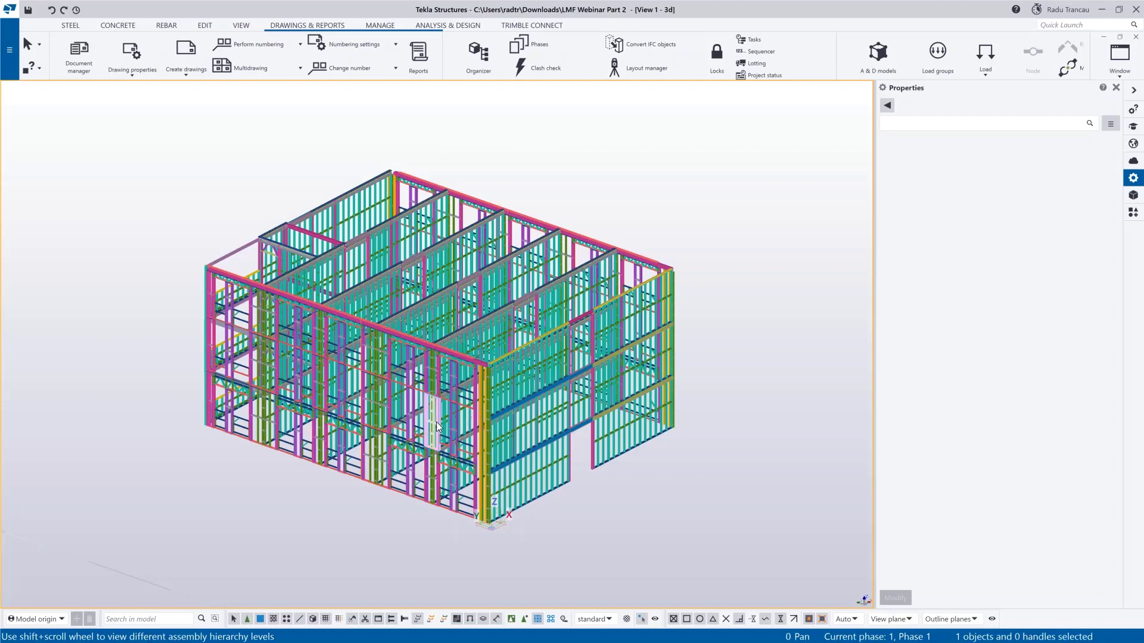
middle_drag(534, 401, 522, 401)
middle_drag(455, 412, 442, 398)
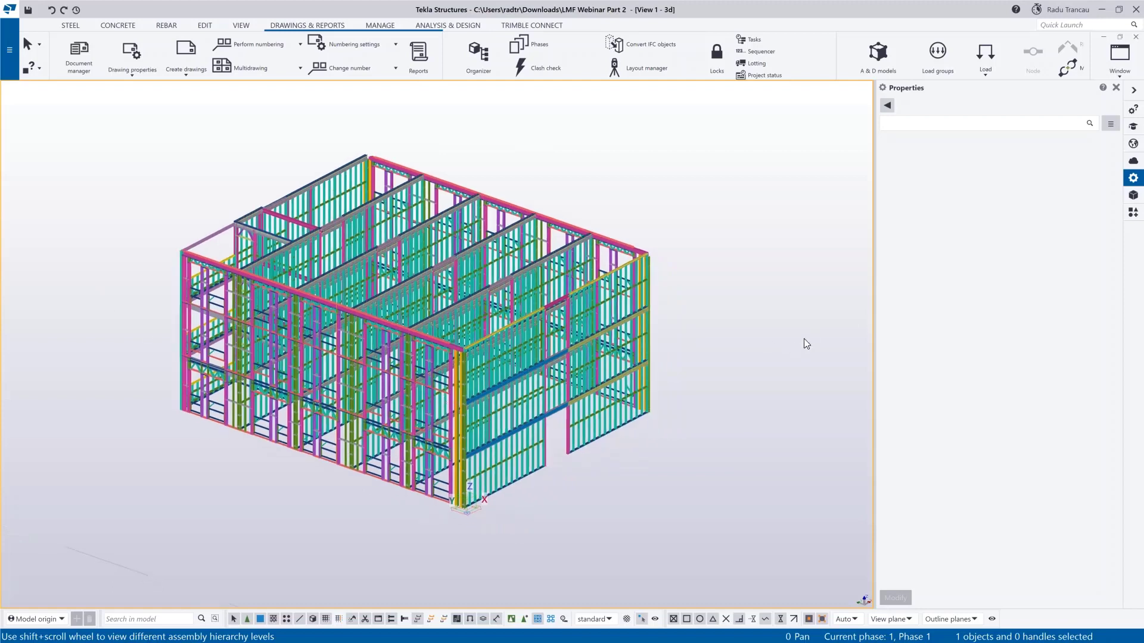
Find and launch the Stacker tool from the applications and components catalog, arranging its window beside the model.
click(1133, 212)
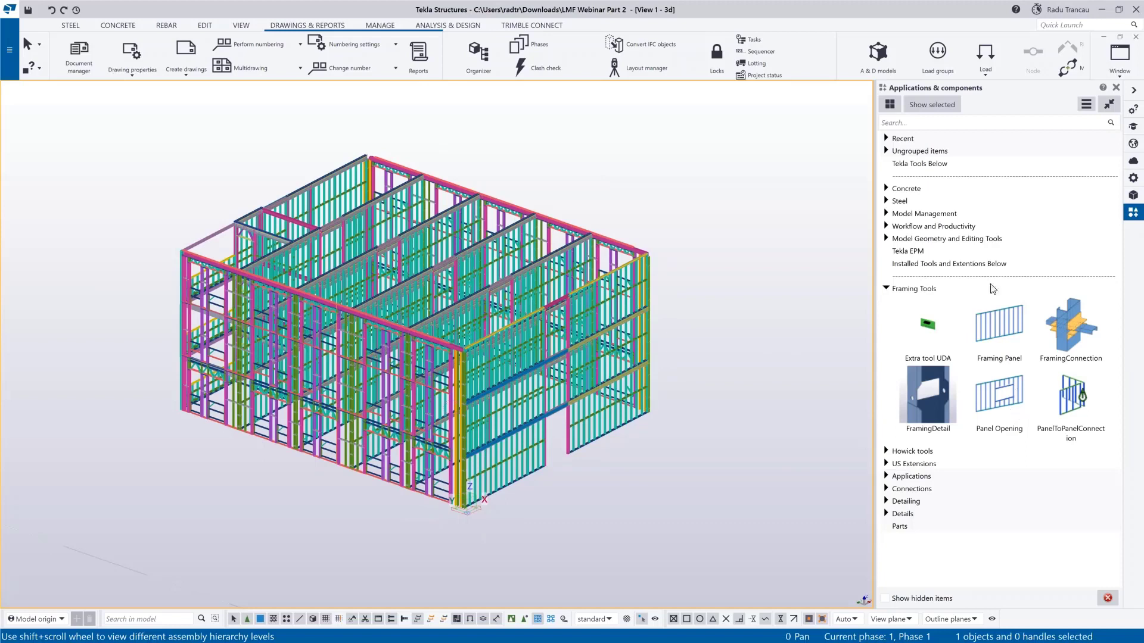
click(905, 123)
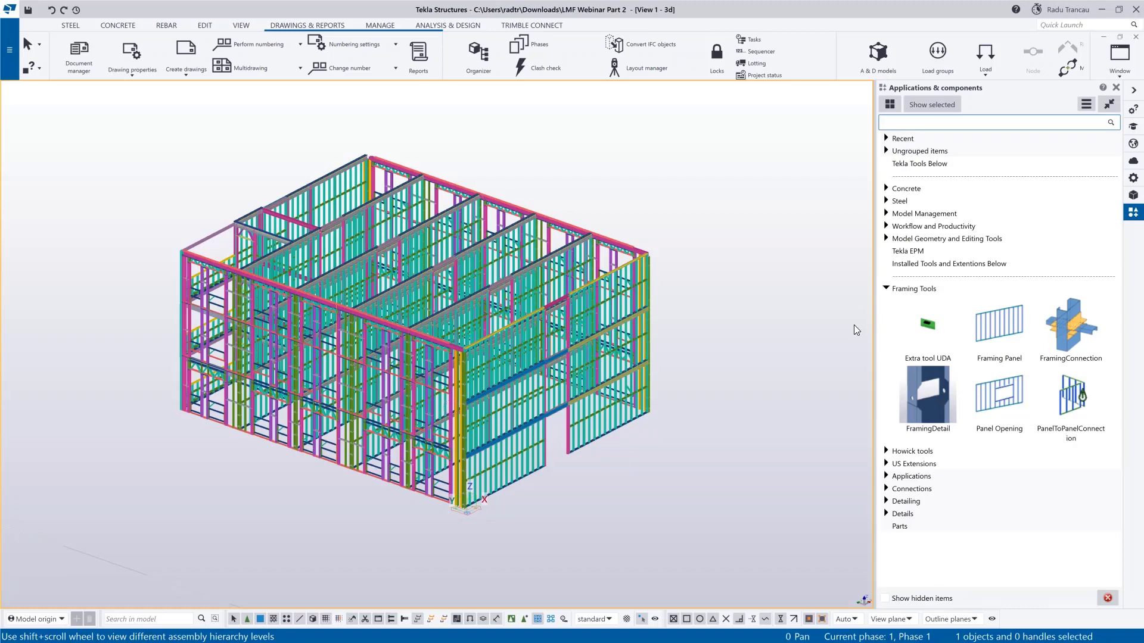
text(stacker)
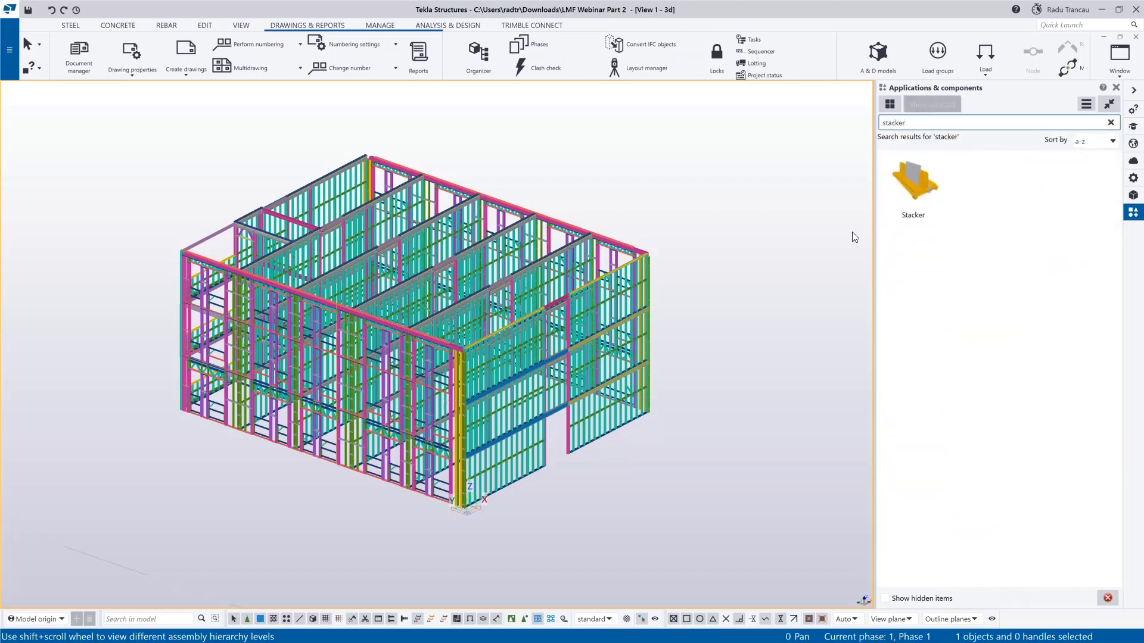
click(905, 178)
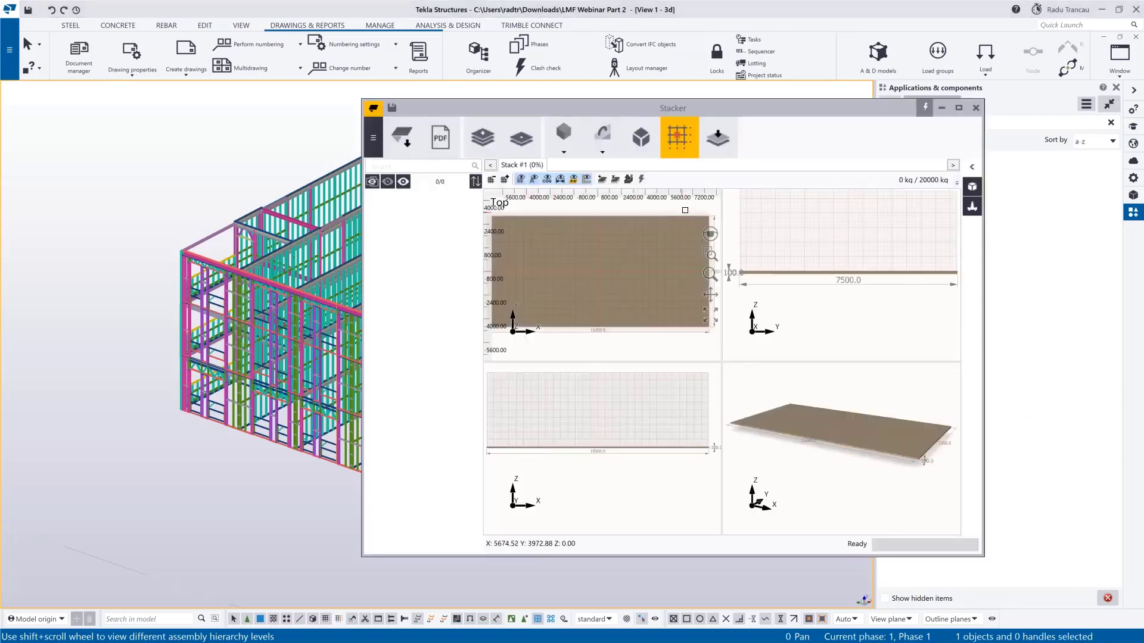
mouse_move(715, 110)
mouse_down()
mouse_move(734, 106)
mouse_move(706, 113)
mouse_up()
ctrl+middle_drag(238, 399, 149, 372)
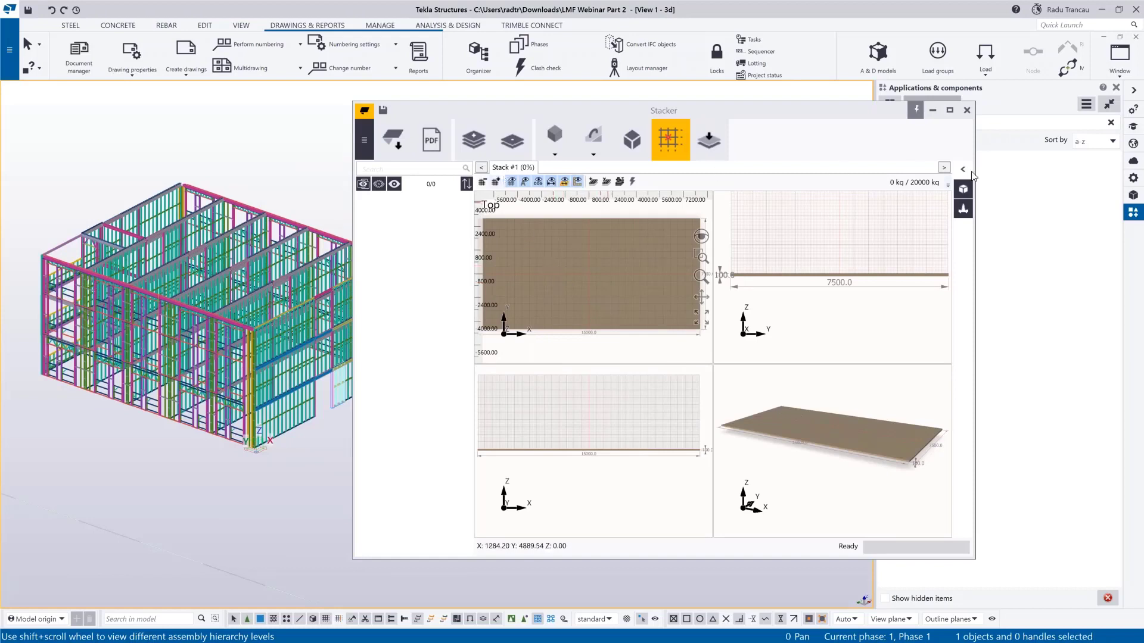
Set the stack's width to 2500 mm in its properties and apply the change.
click(963, 208)
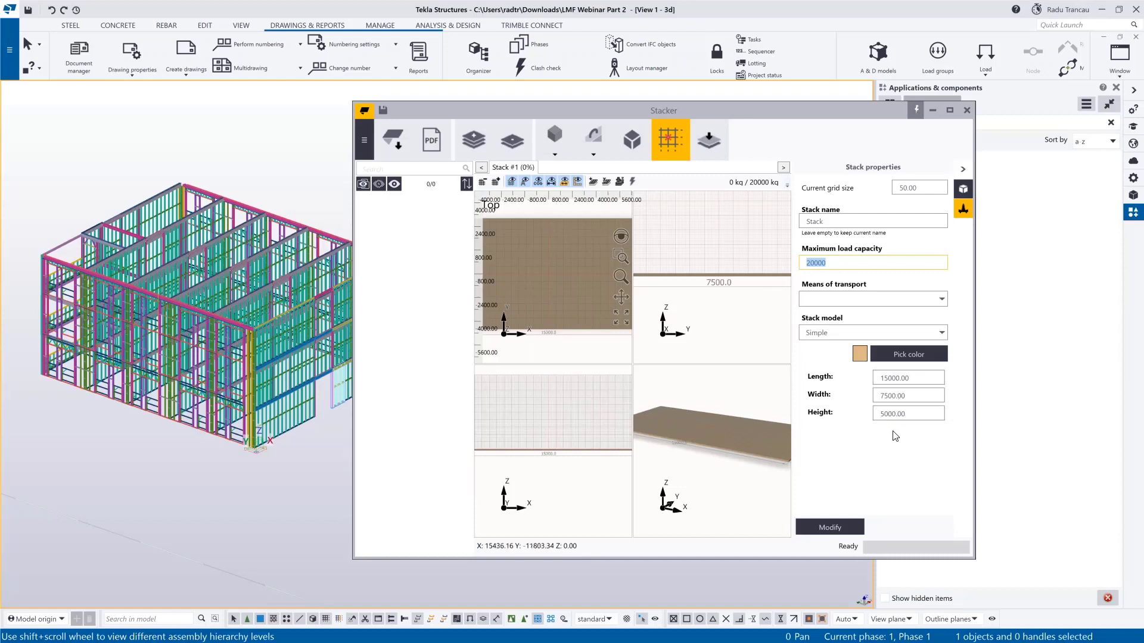
click(906, 396)
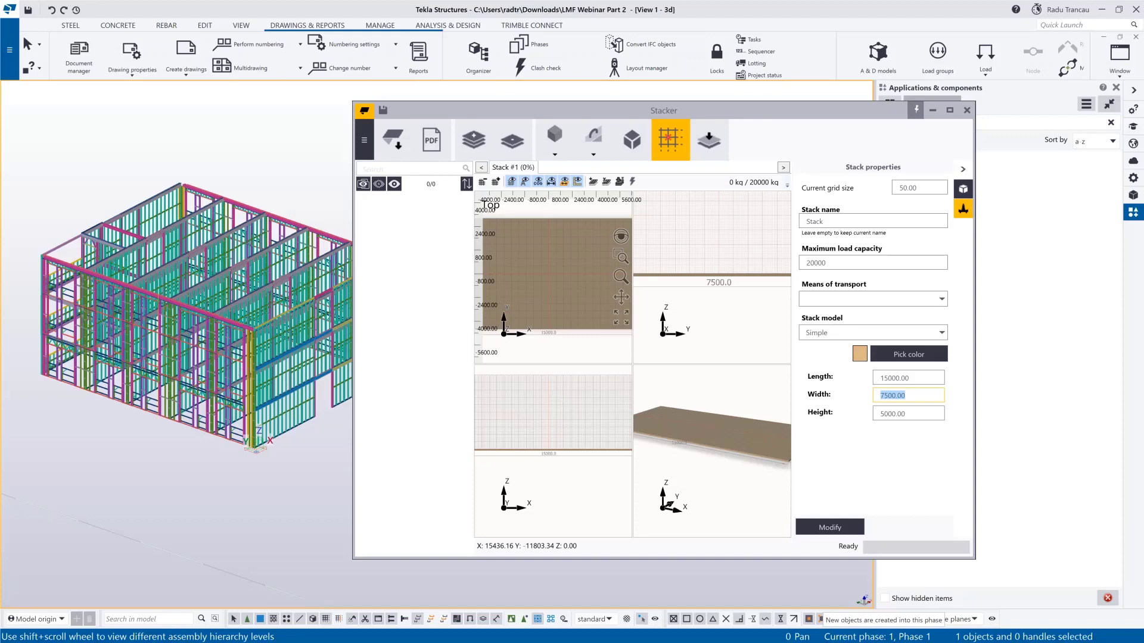
text(25)
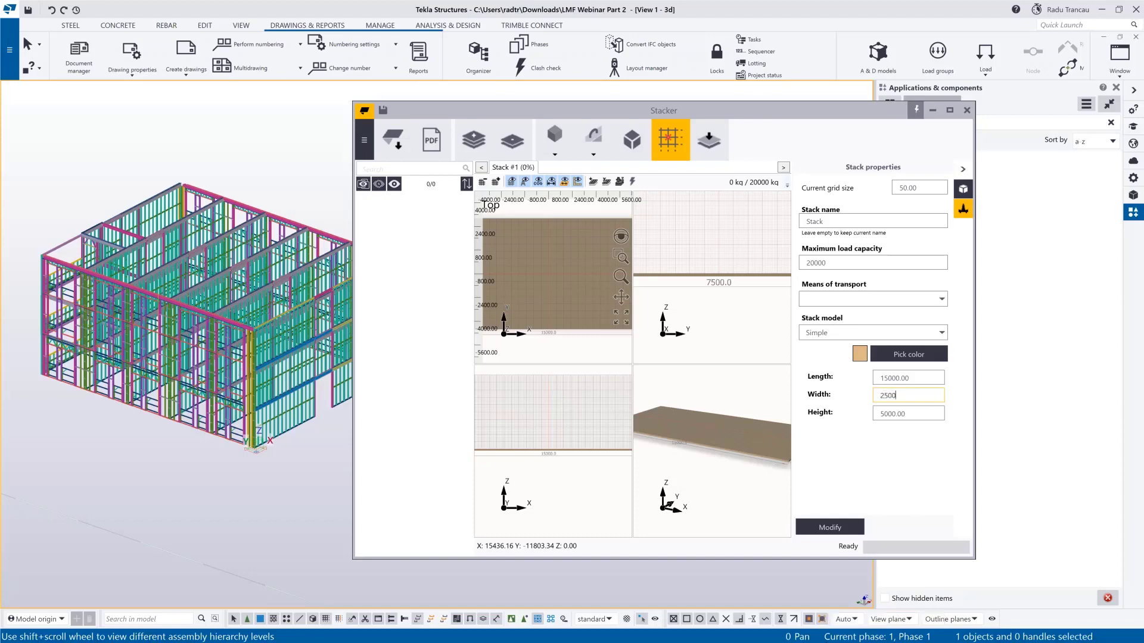
click(836, 527)
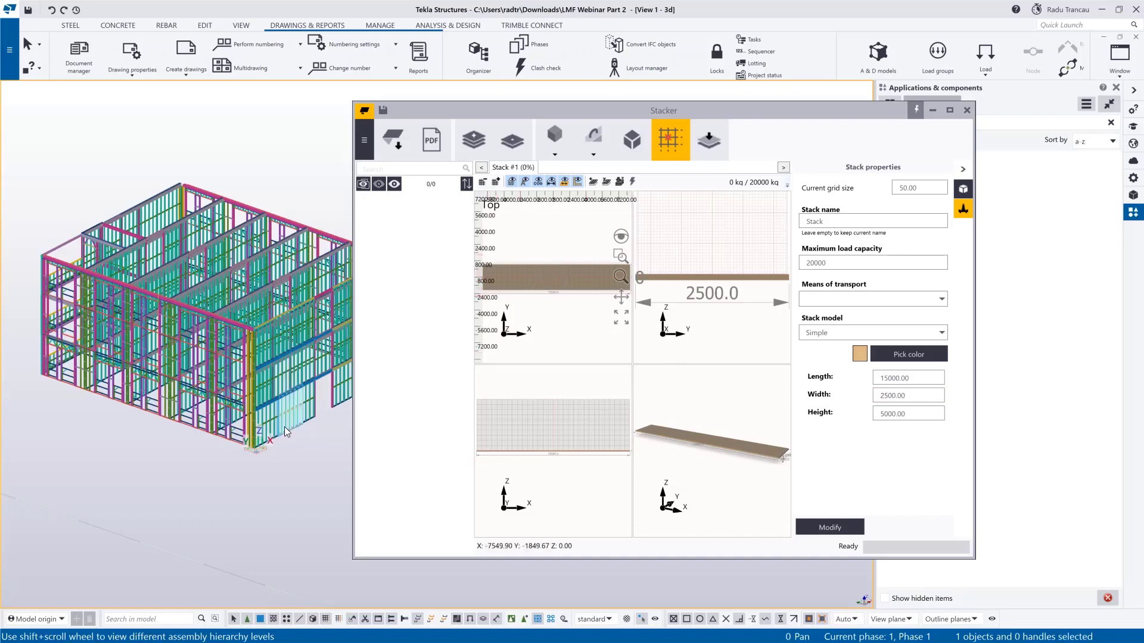
Add three I-0-/11 wall panels and the E-0-/93 truss from the model to Stacker's object list.
scroll(270, 420, up, 1)
scroll(270, 434, up, 2)
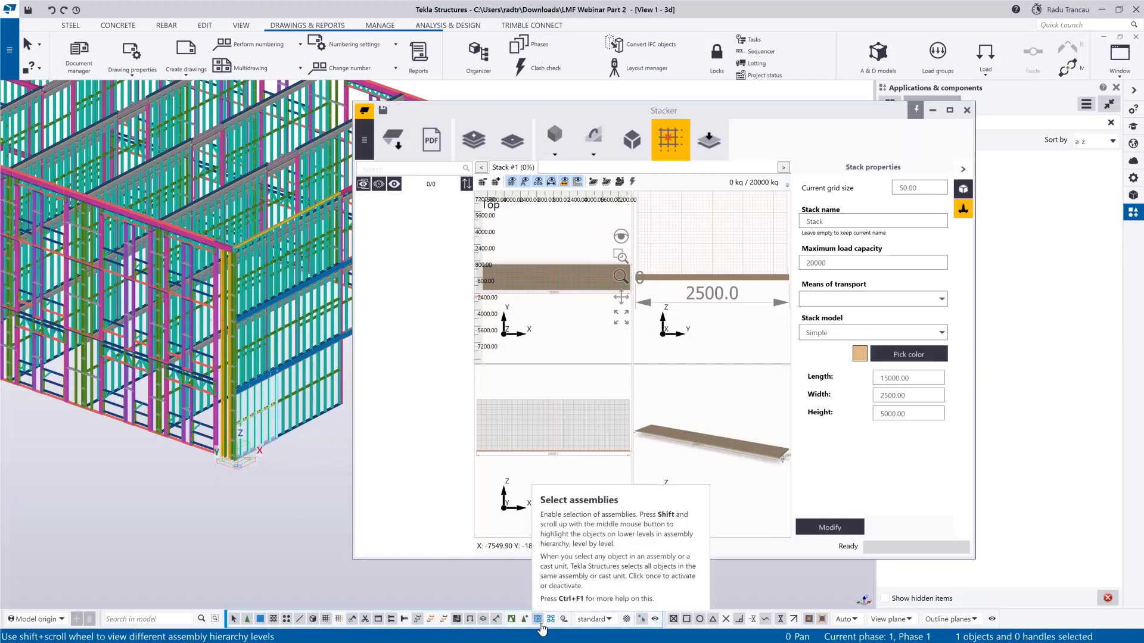
click(401, 145)
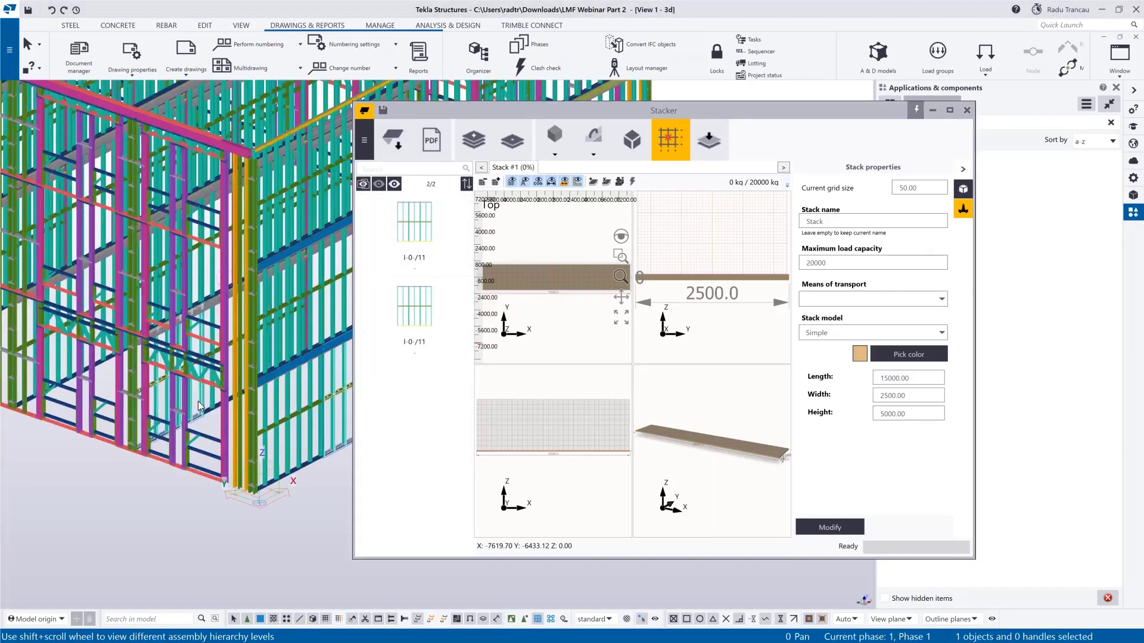
click(396, 144)
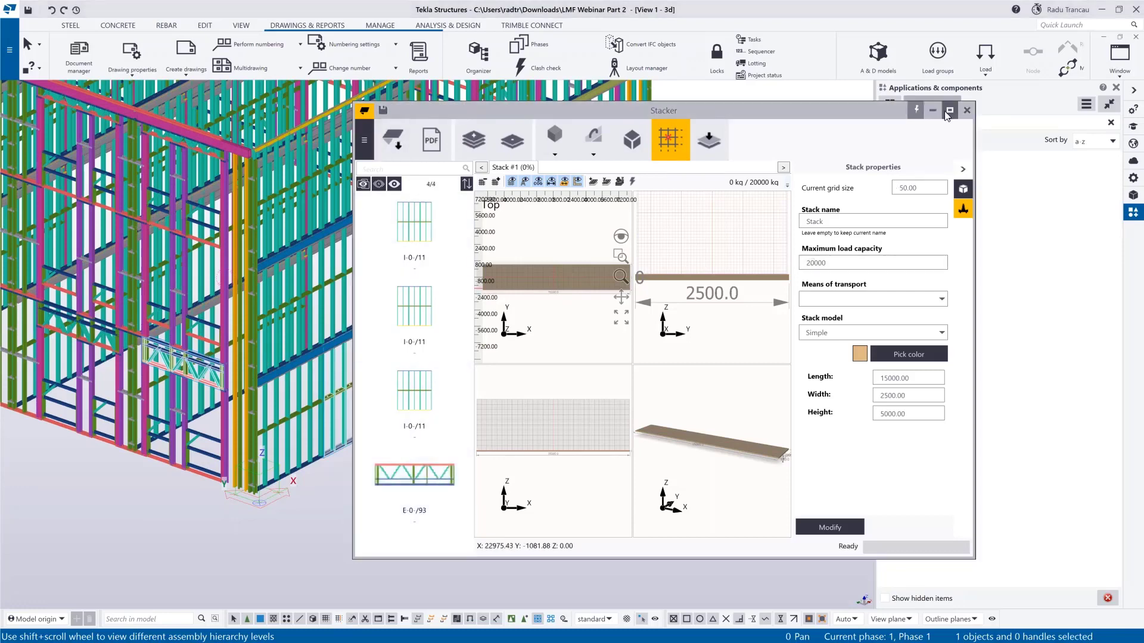
Color the 3D view by lot using the Steel_Show-Lot--All representation.
scroll(303, 345, down, 6)
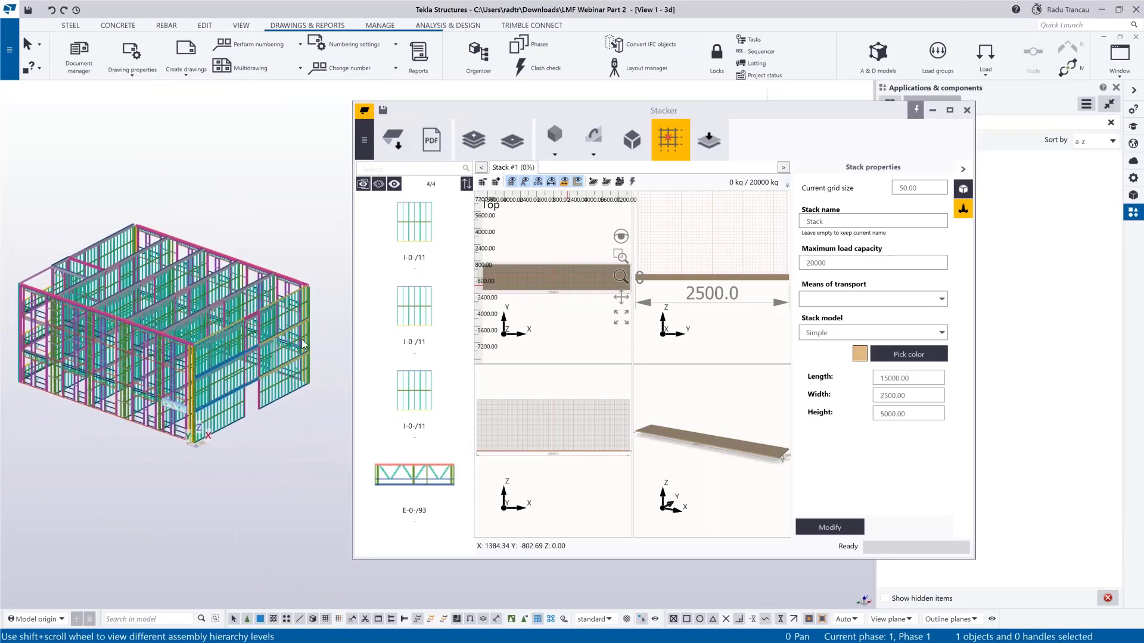
double_click(280, 255)
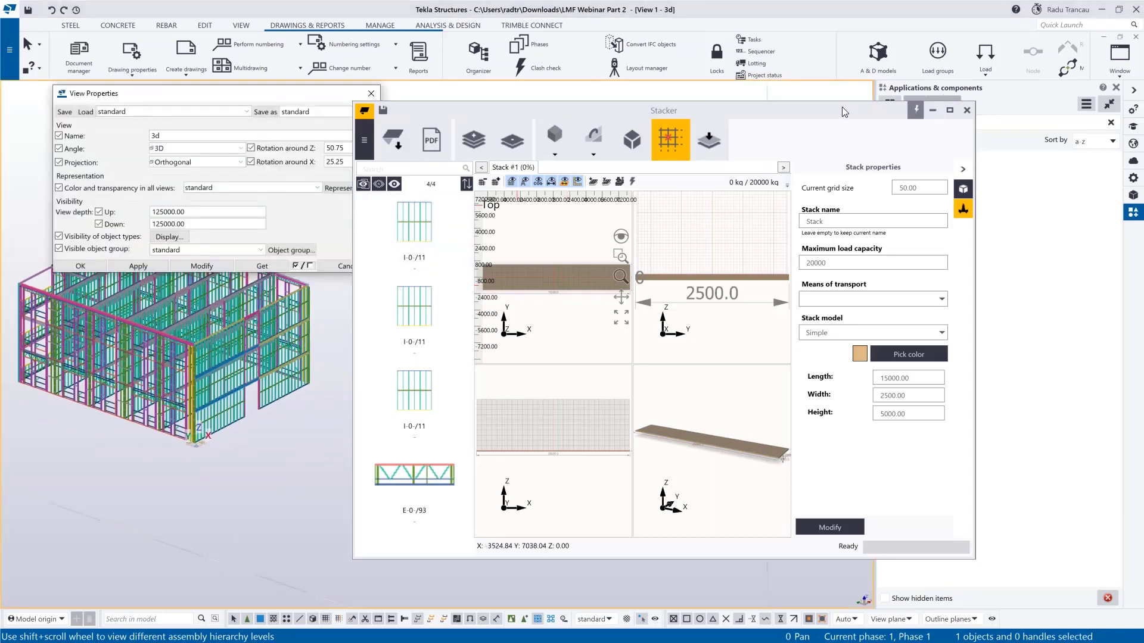
drag(842, 106, 892, 97)
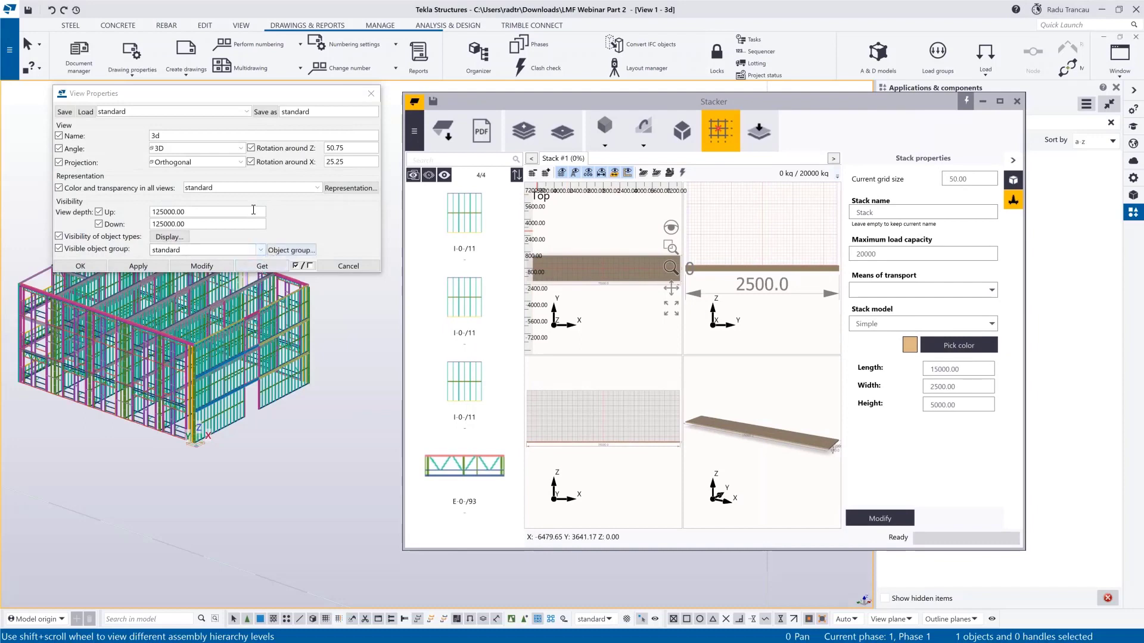
click(318, 188)
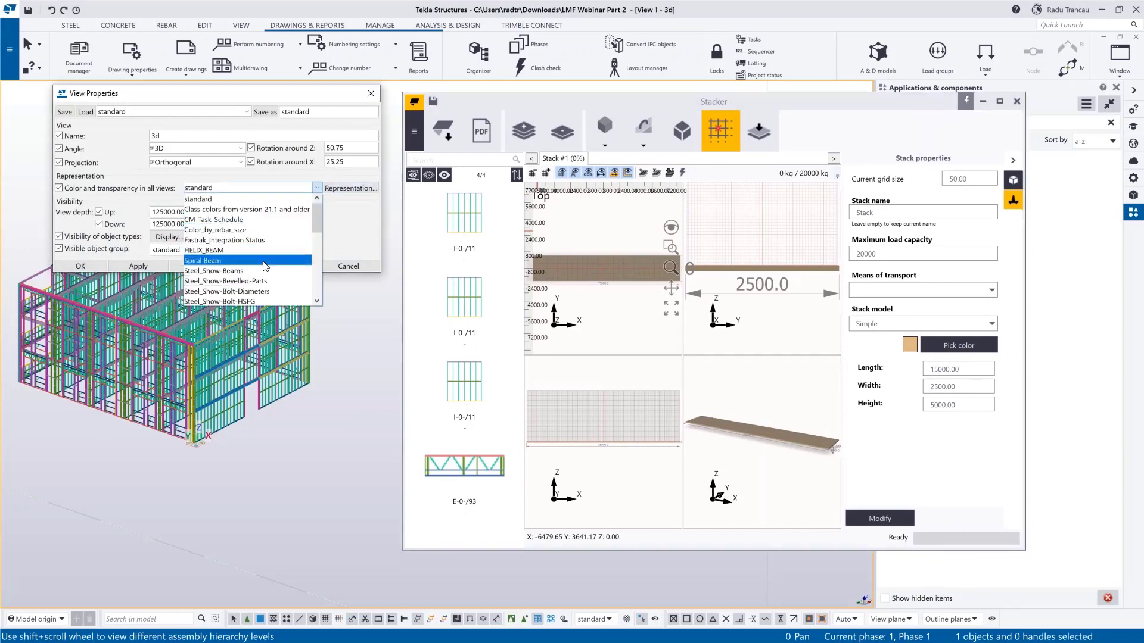
scroll(265, 265, down, 5)
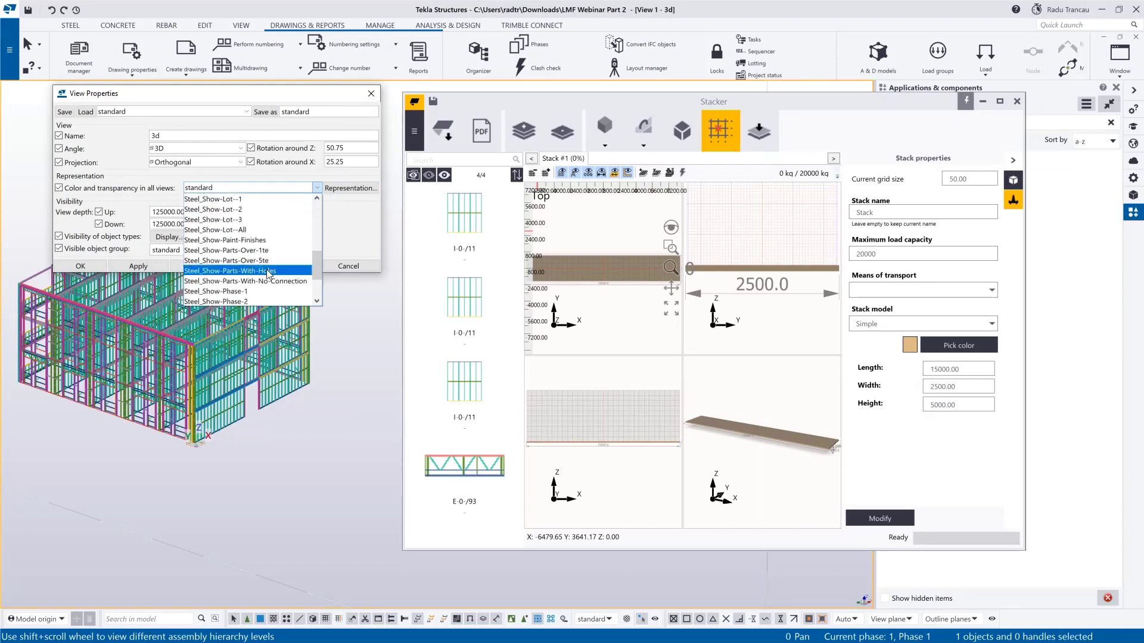
click(247, 229)
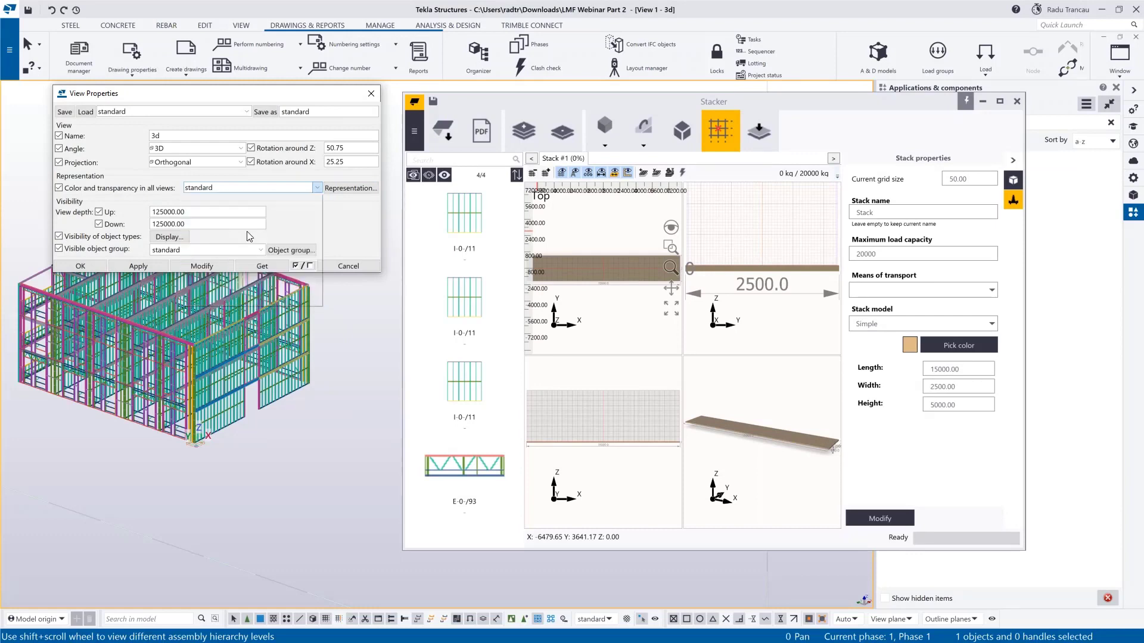
click(209, 267)
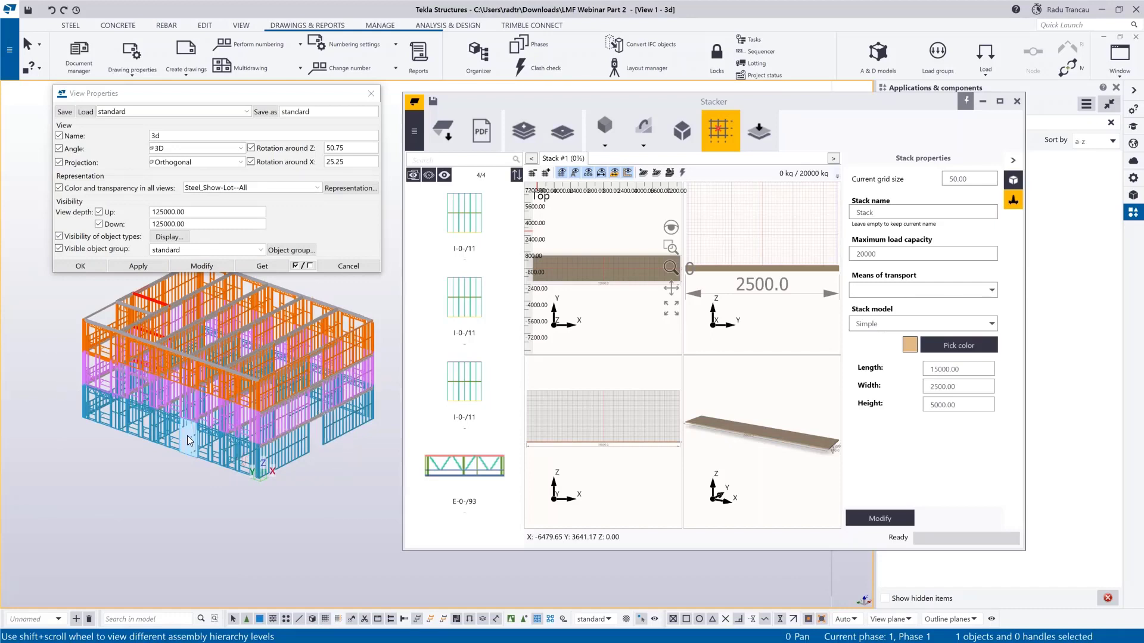
Limit the 3D view's visible objects to the First floor frame object group.
ctrl+middle_drag(237, 434, 165, 441)
scroll(189, 461, up, 3)
scroll(188, 460, down, 1)
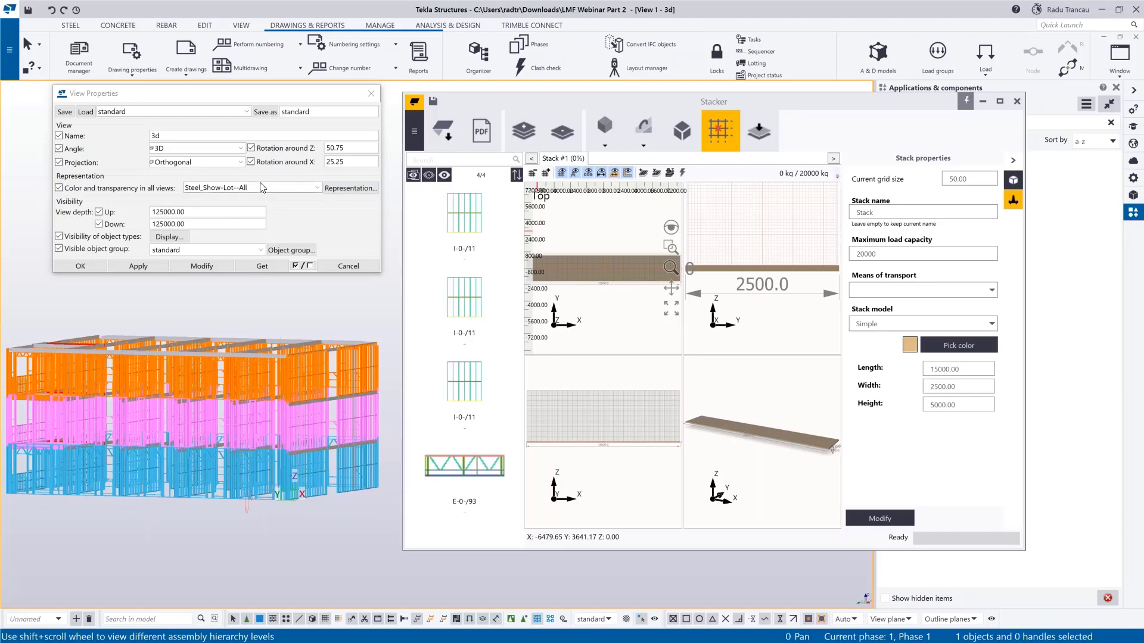
click(260, 250)
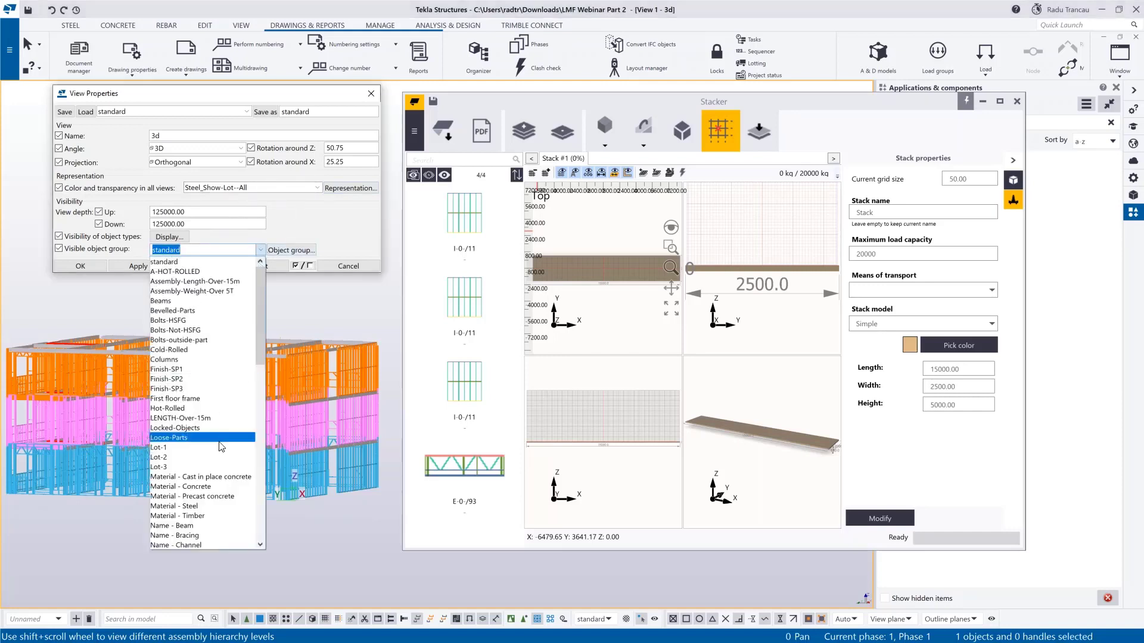
click(207, 398)
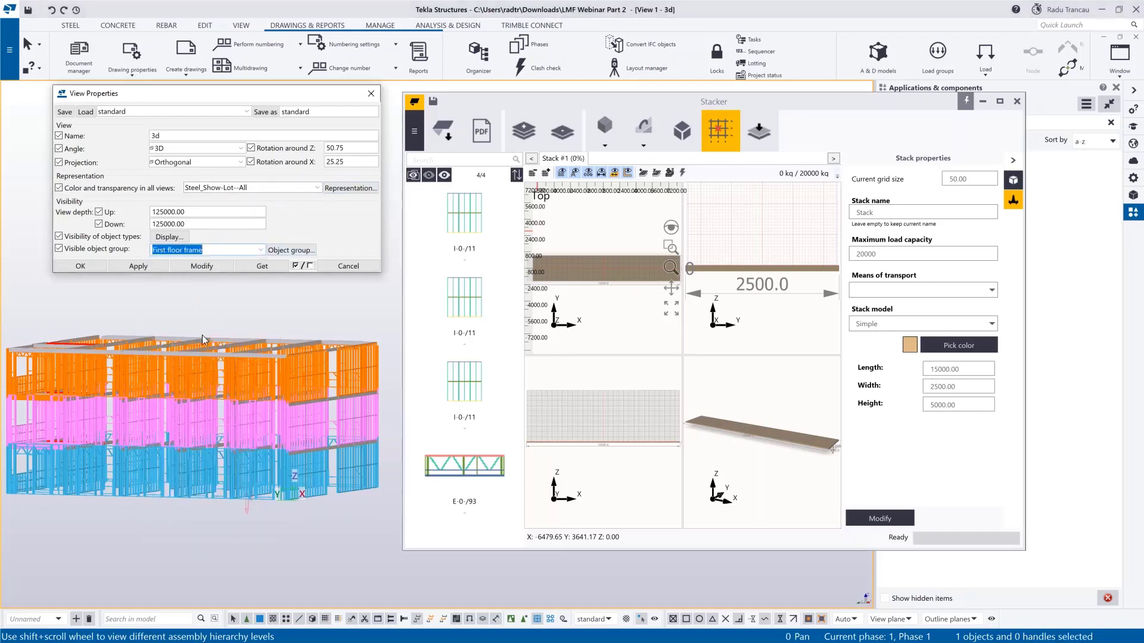
click(202, 265)
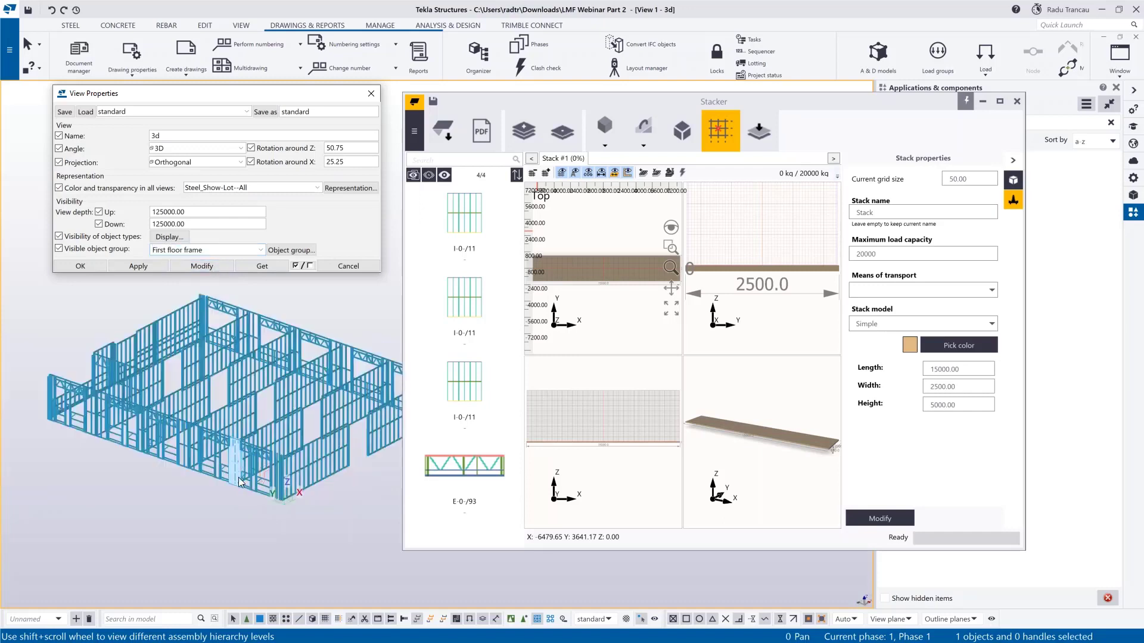
middle_drag(341, 555, 325, 506)
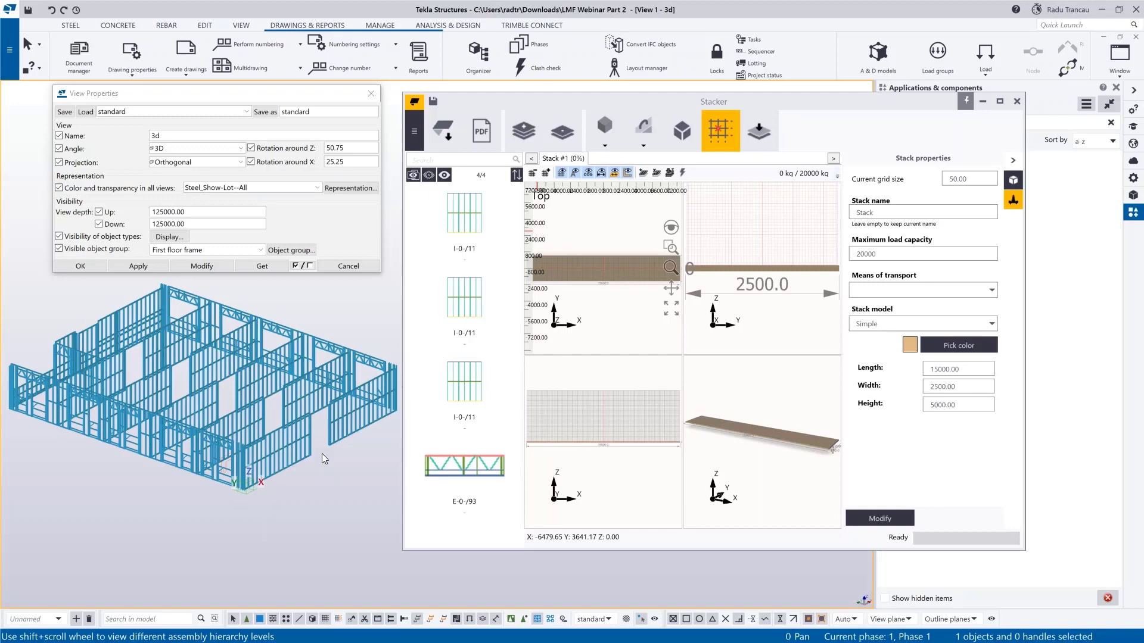
middle_drag(321, 453, 319, 449)
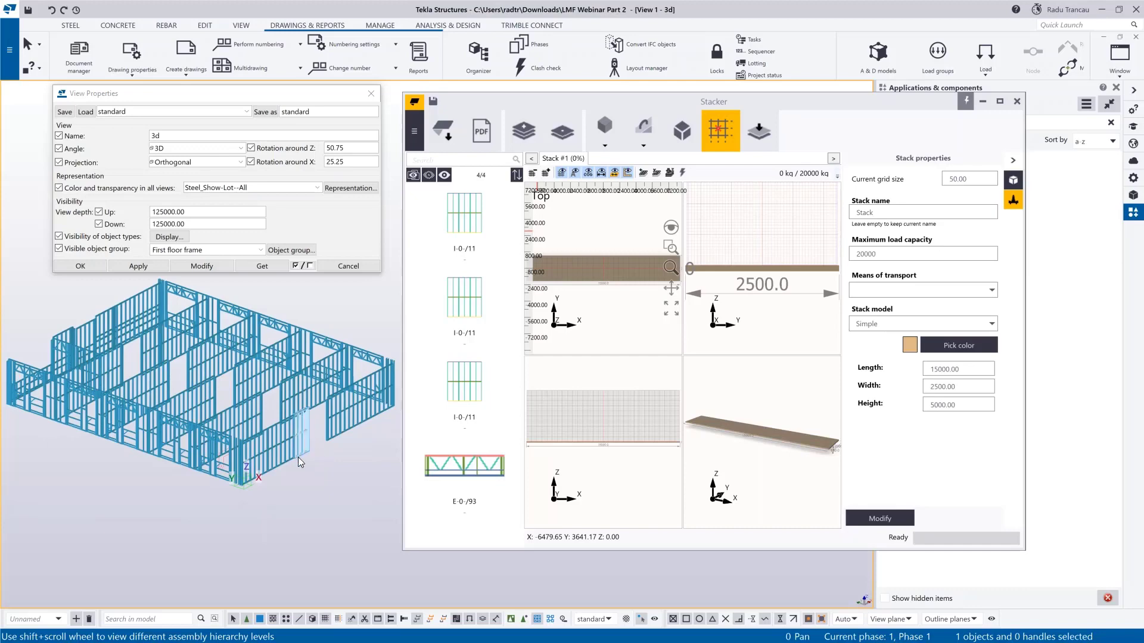
middle_drag(301, 469, 297, 470)
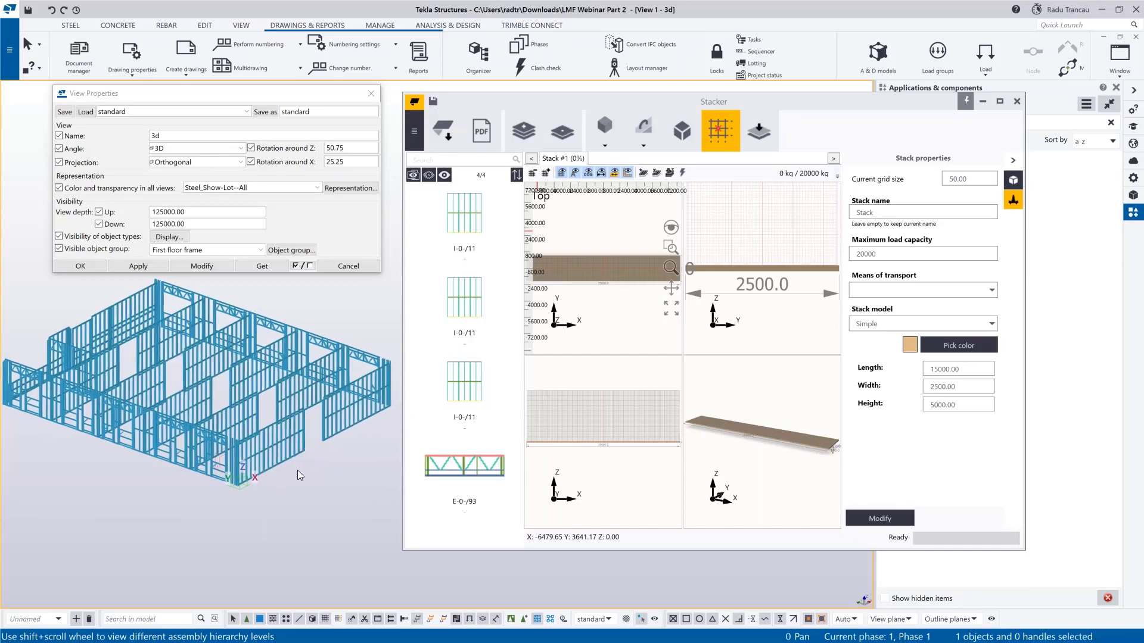
scroll(237, 459, up, 5)
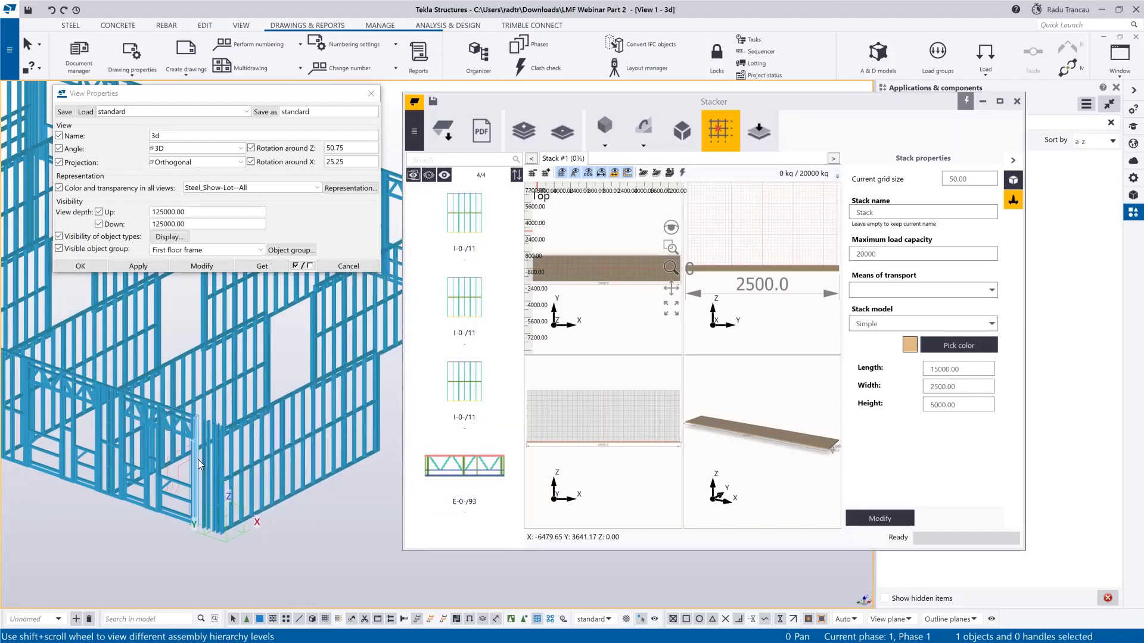
Place the first I-0-/11 panel at the start of the stack and rotate it left to fit the platform's width.
click(999, 102)
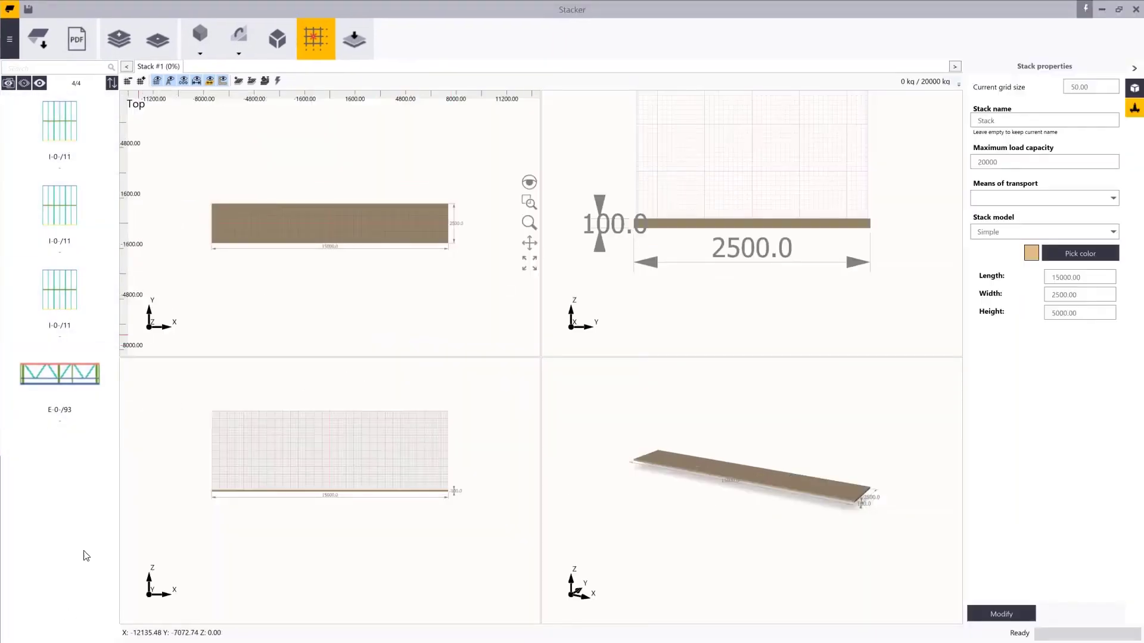
scroll(345, 250, up, 4)
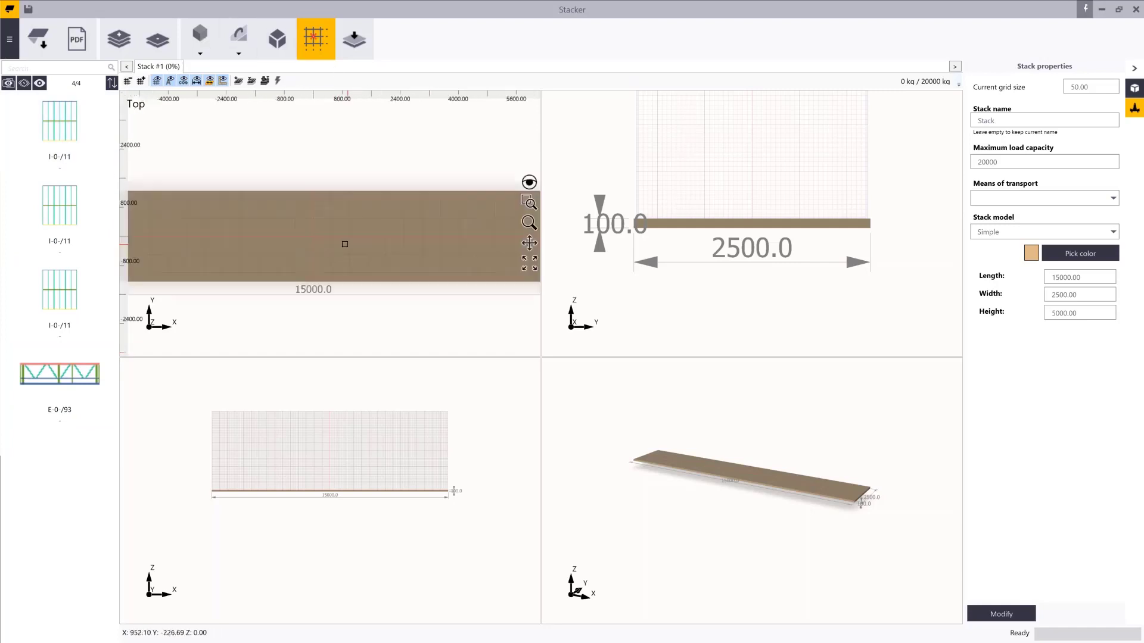
drag(71, 136, 204, 244)
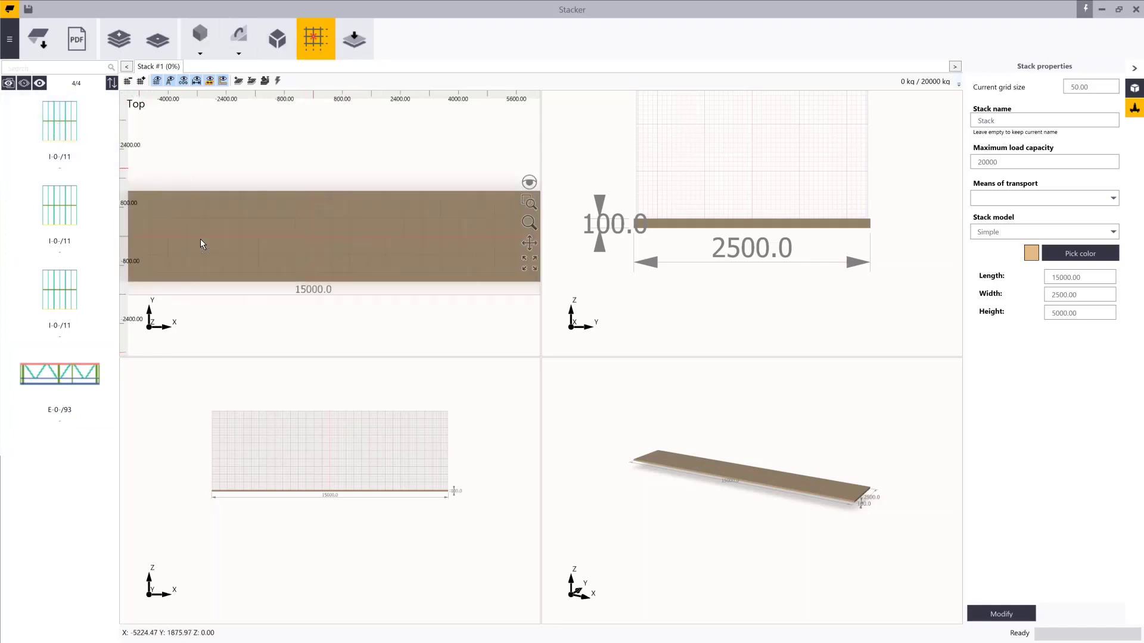
middle_drag(205, 195, 238, 203)
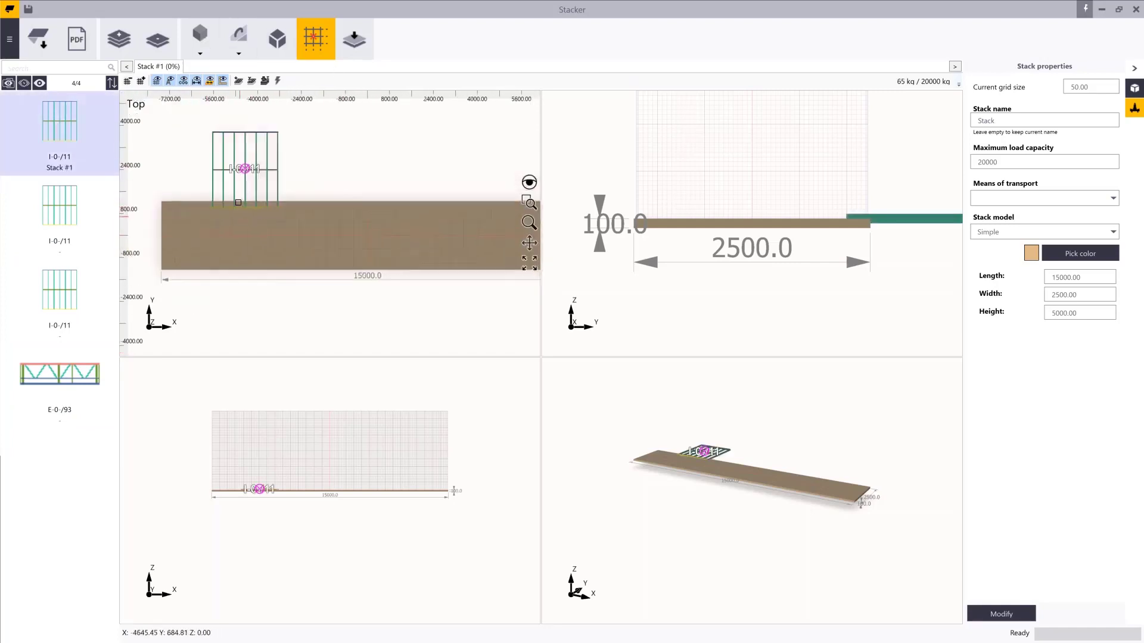
drag(244, 157, 225, 243)
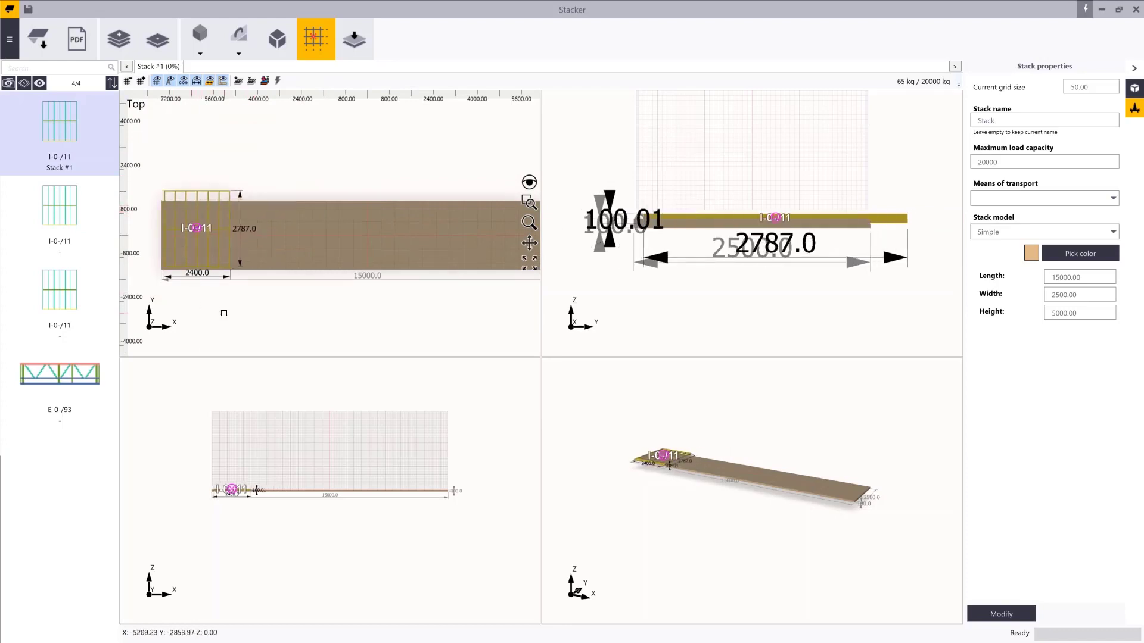
right_click(208, 250)
click(244, 345)
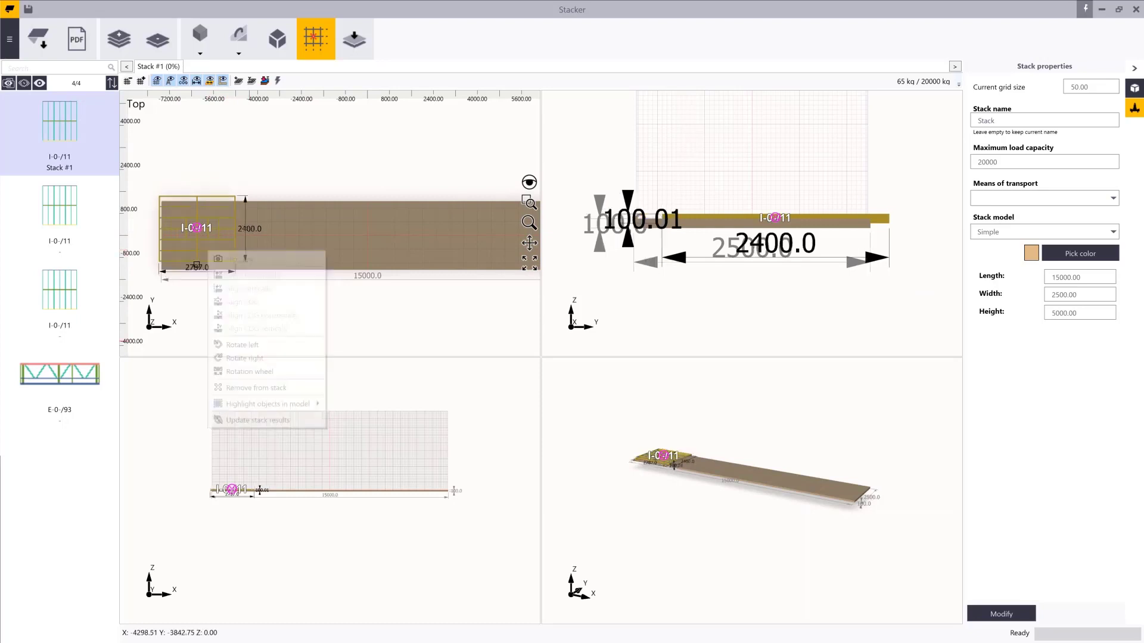
scroll(209, 250, up, 3)
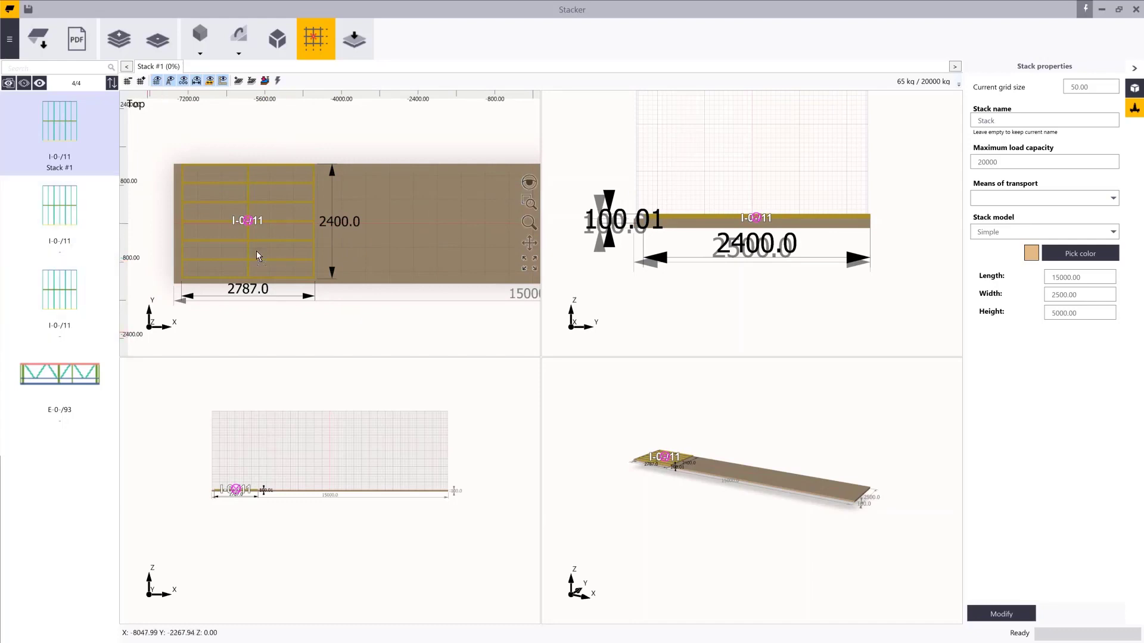
Place the second I-0-/11 panel beside the first on the stack, rotated left to lie in the same direction.
drag(425, 240, 439, 197)
right_click(439, 201)
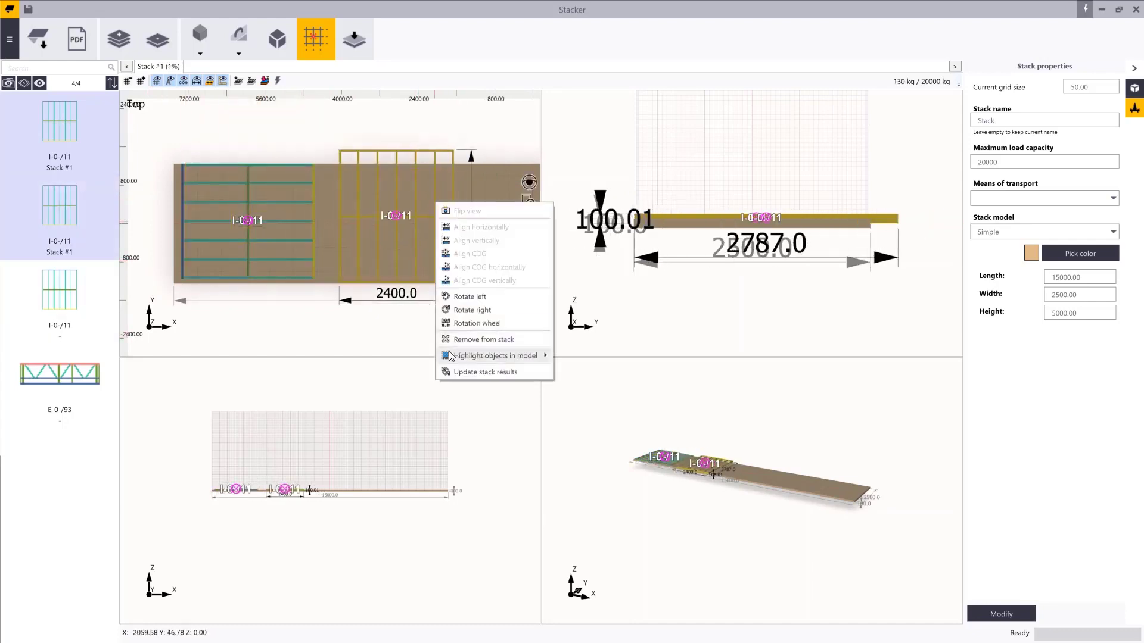
click(461, 296)
scroll(407, 242, down, 4)
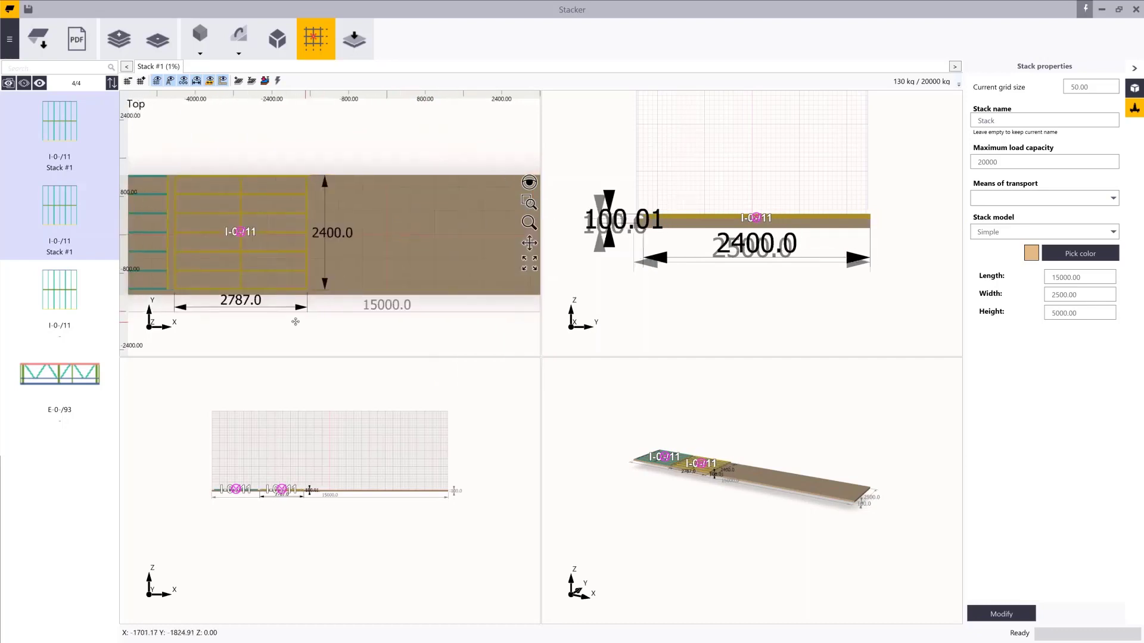
Place the E-0-/93 truss on the stack beside the second panel, lengthwise near the platform's upper edge in the Top view.
drag(107, 378, 313, 230)
drag(201, 134, 355, 271)
scroll(355, 271, up, 3)
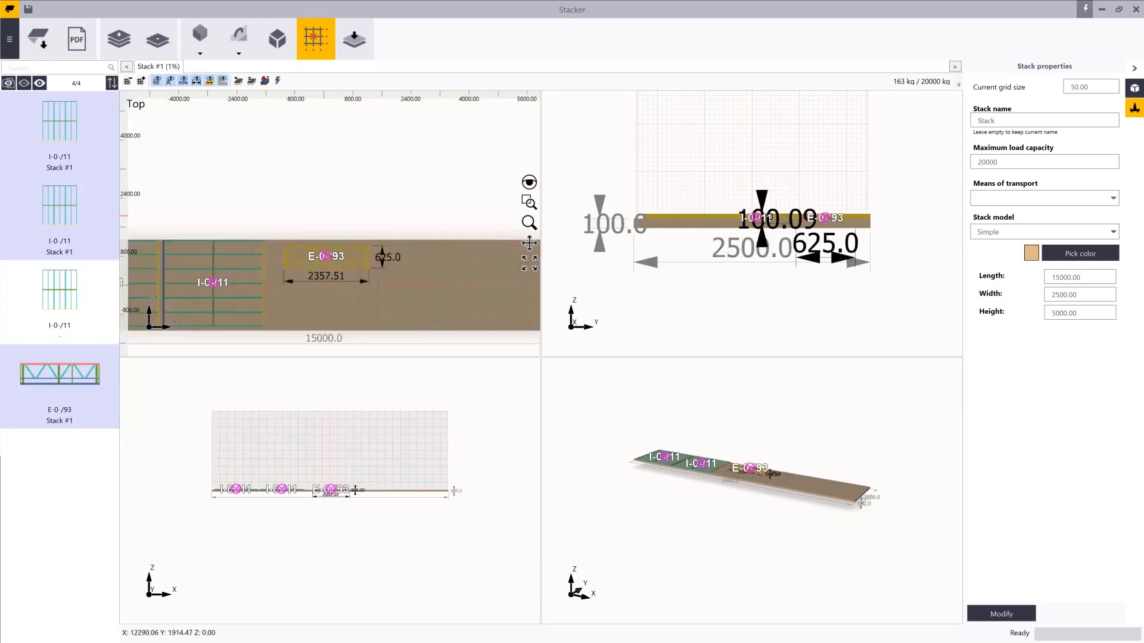
right_click(331, 263)
click(268, 393)
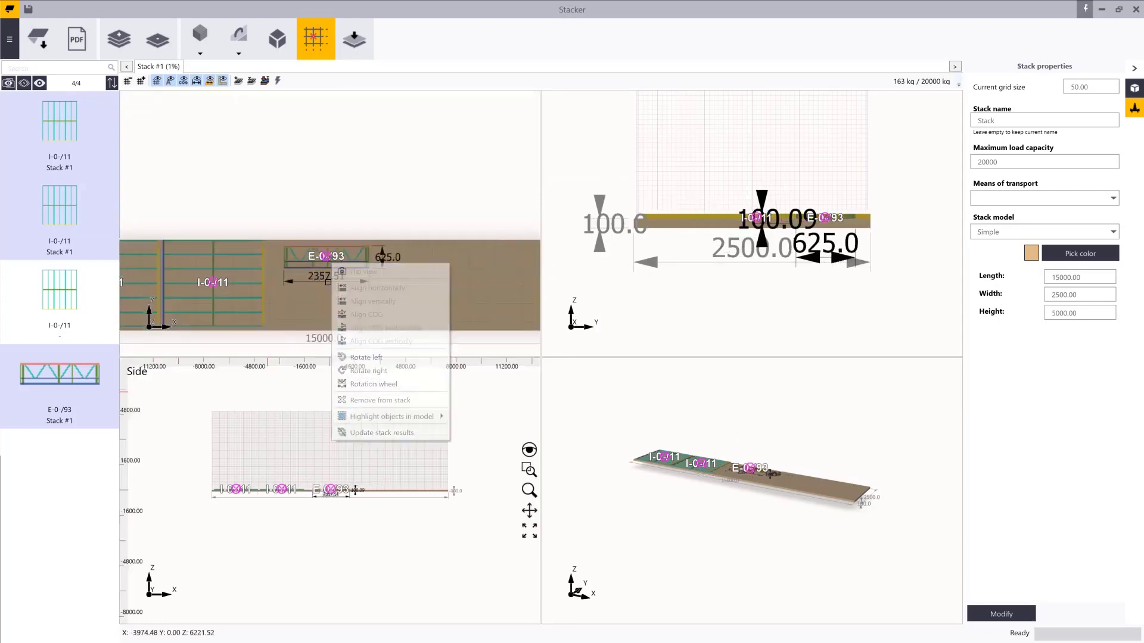
scroll(347, 261, down, 3)
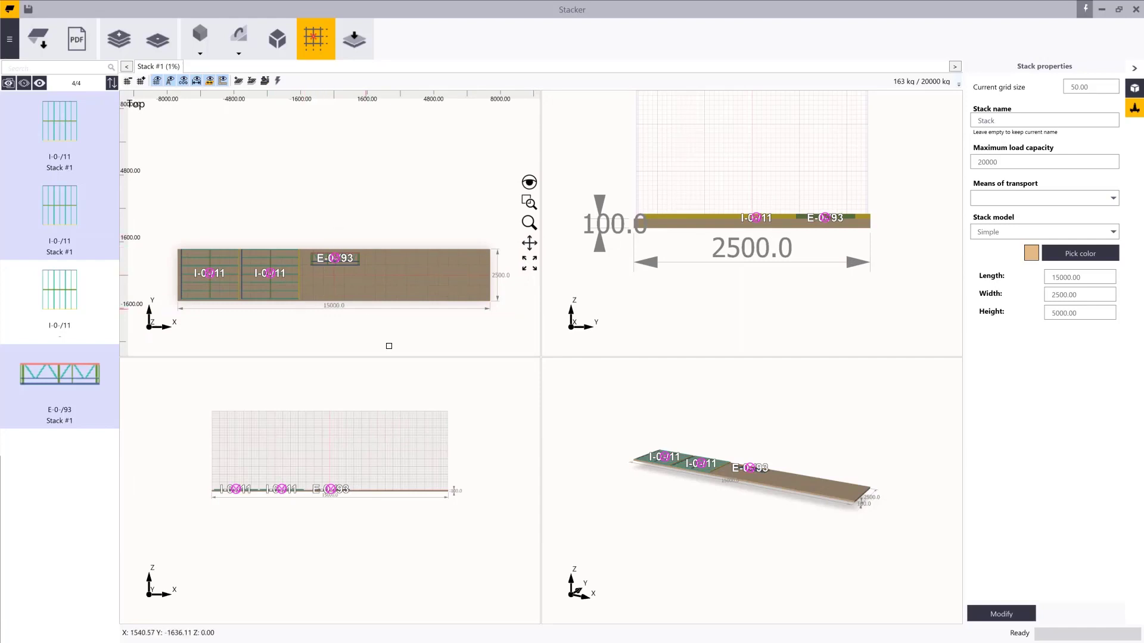
Save the Stacker project as stack1 and export the stack's Top, Front, Side and 3D views to an A4 portrait PDF.
click(88, 38)
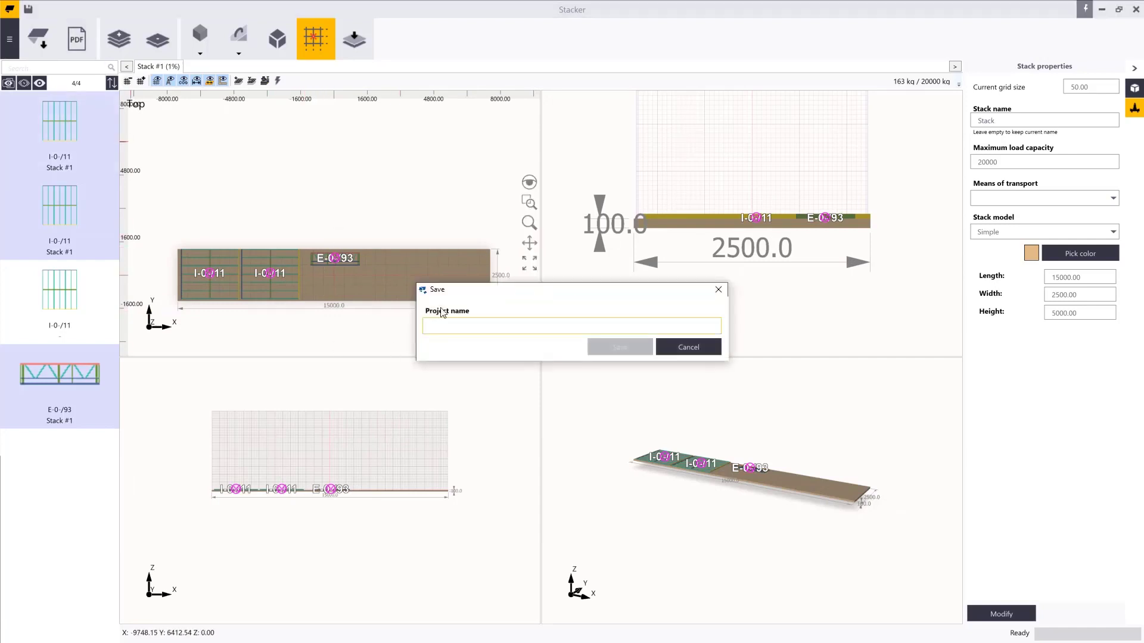
text(stack1)
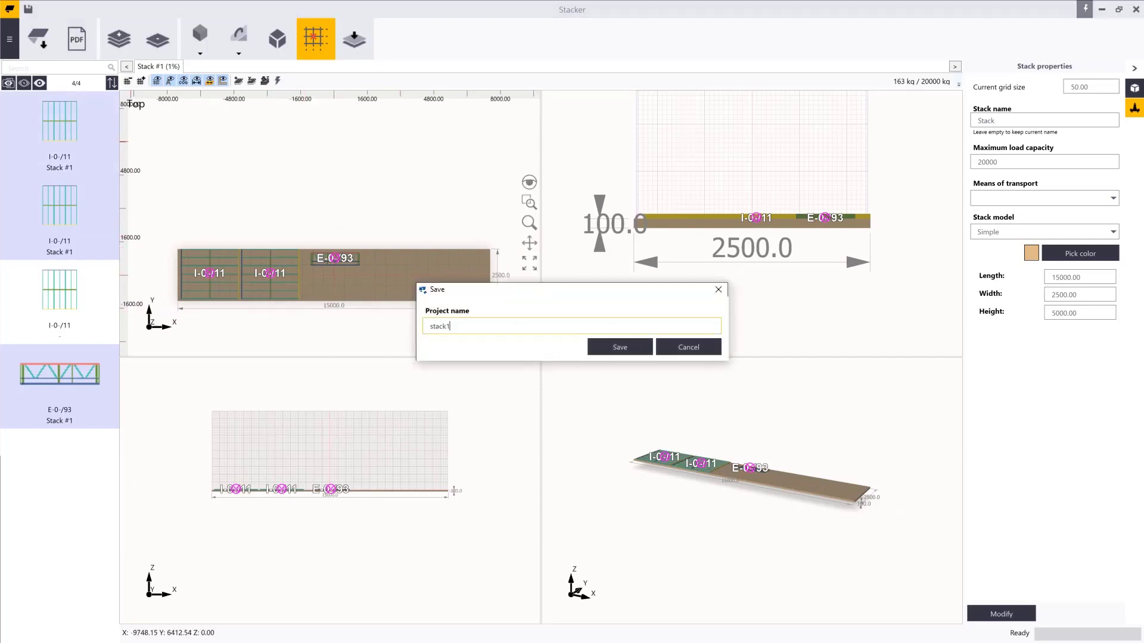
click(622, 350)
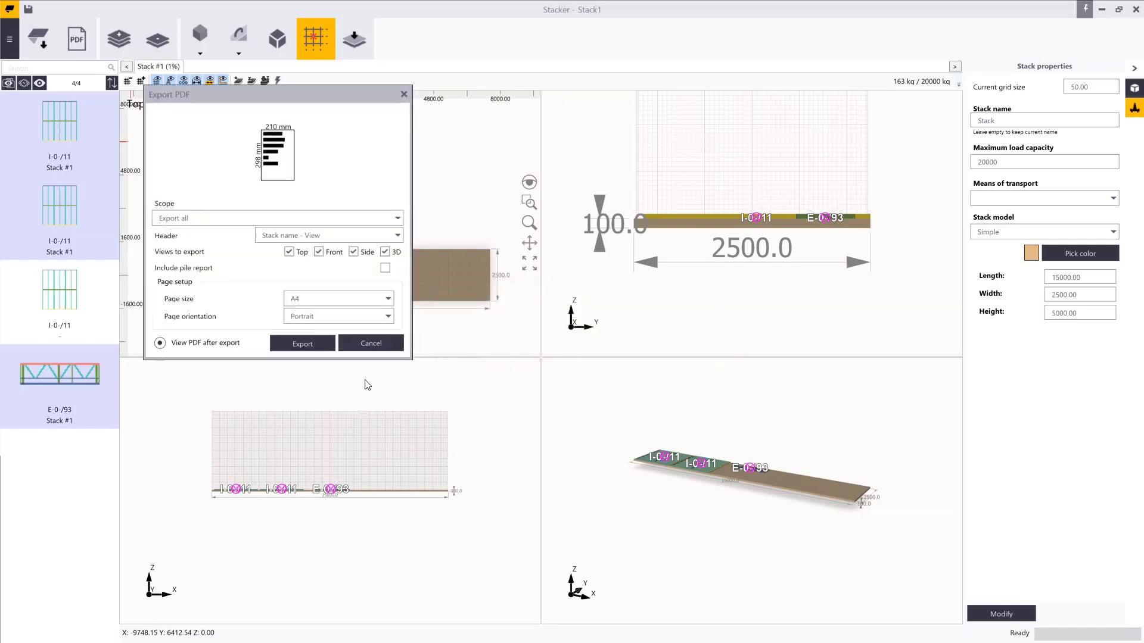
click(299, 346)
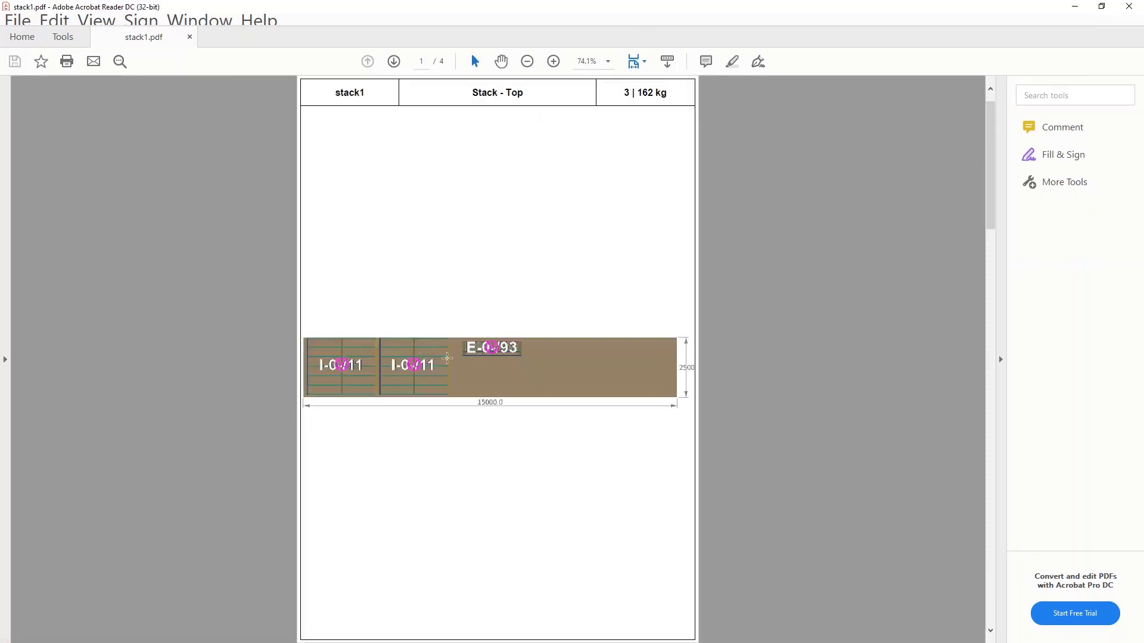
Examine the Top, Front, Side and 3D pages of the exported stack1 PDF.
scroll(483, 365, down, 10)
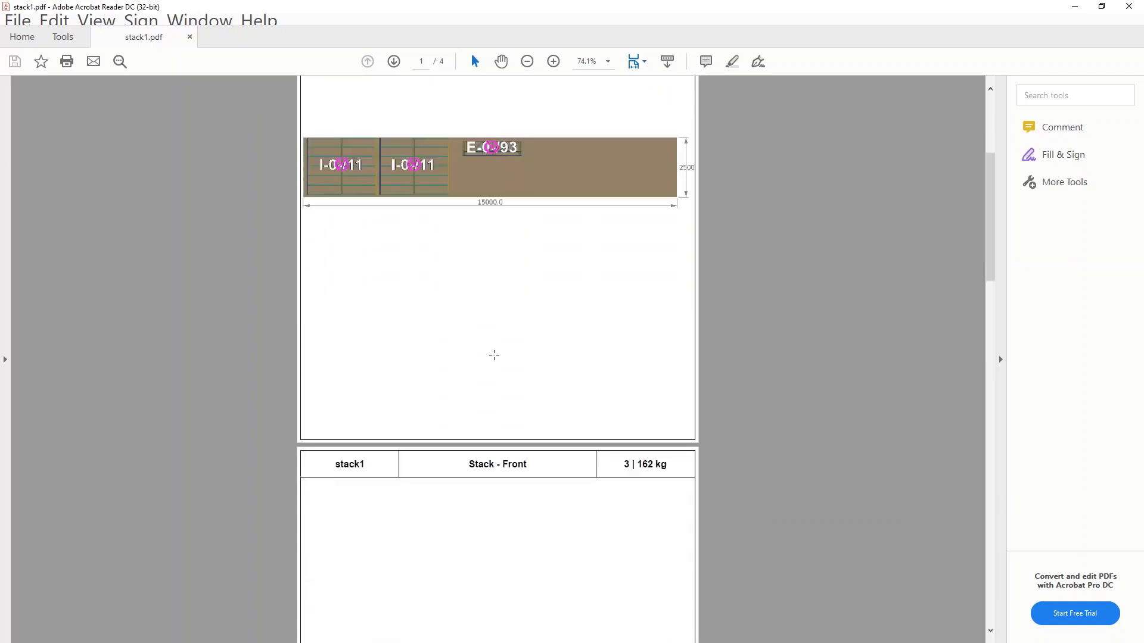
scroll(499, 392, down, 6)
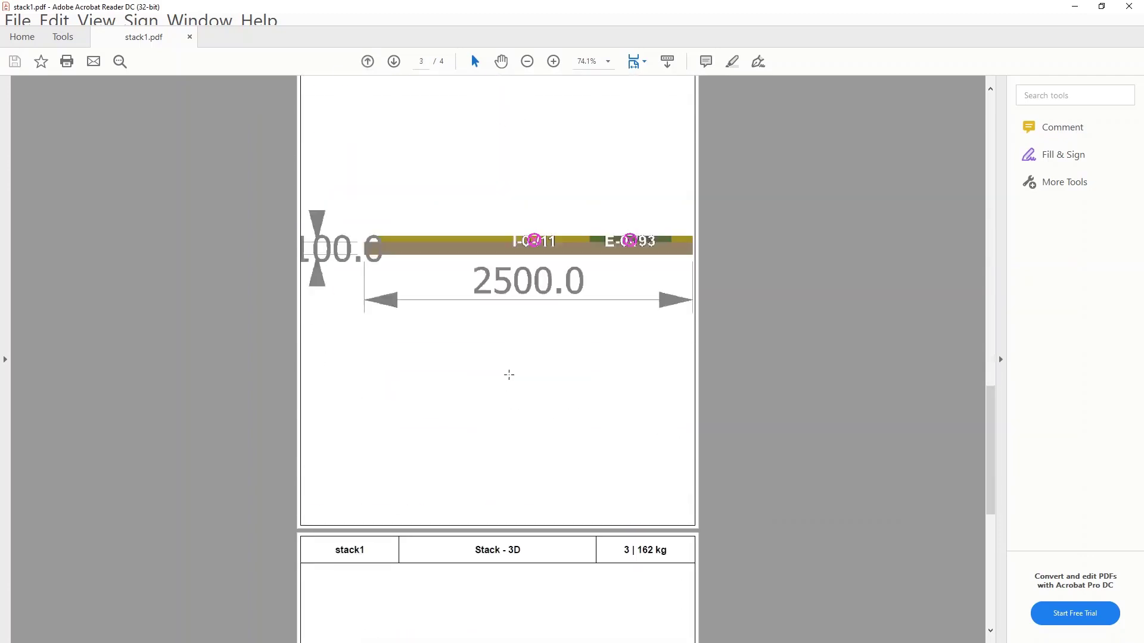
ctrl+scroll(508, 375, down, 2)
scroll(506, 354, down, 4)
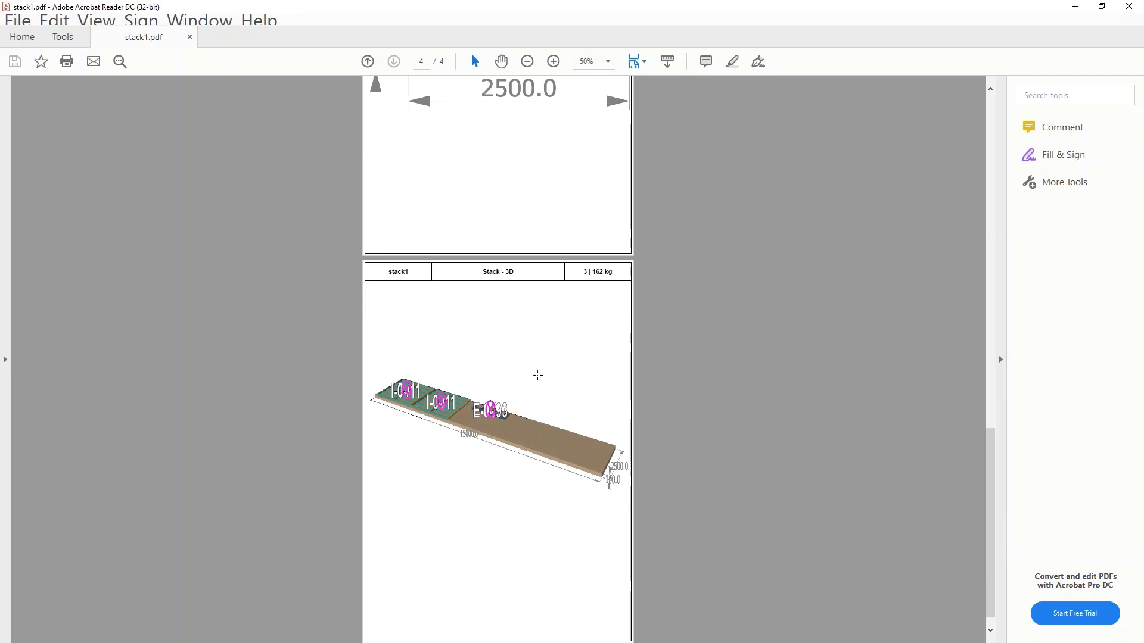
scroll(518, 426, up, 10)
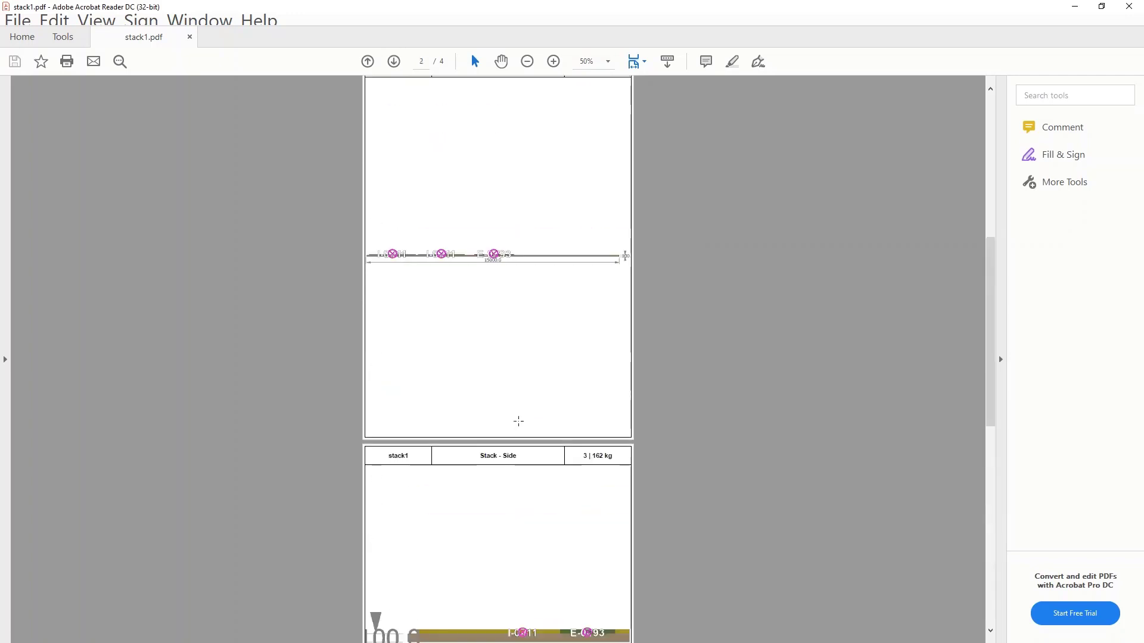
scroll(467, 328, up, 5)
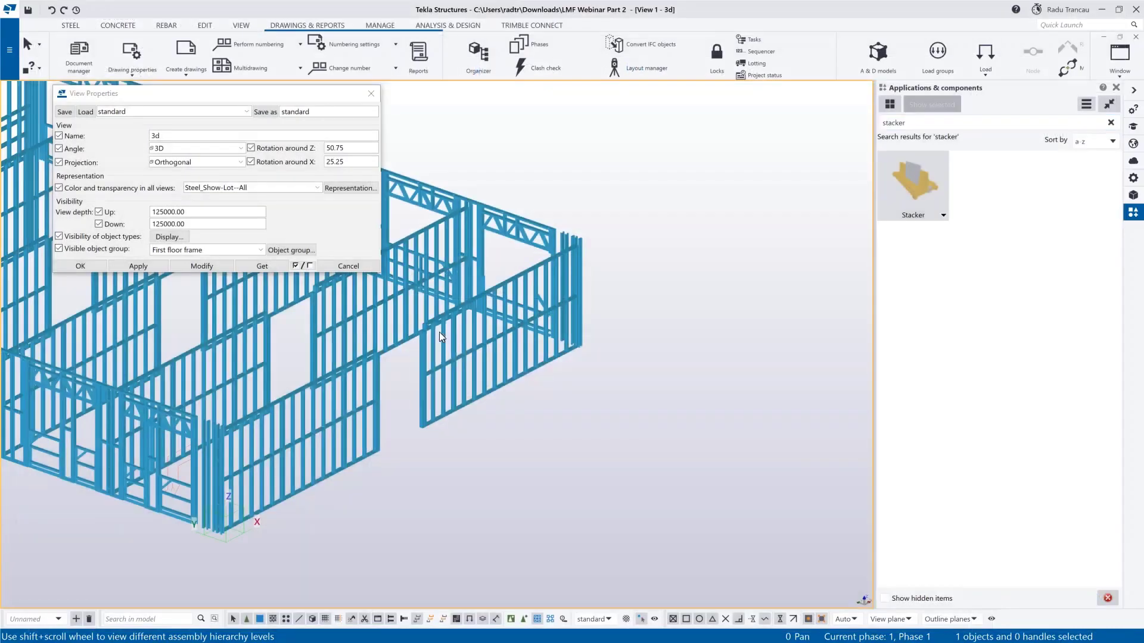
Return to Tekla Structures, close the view properties and search the applications and components for "crane".
click(372, 94)
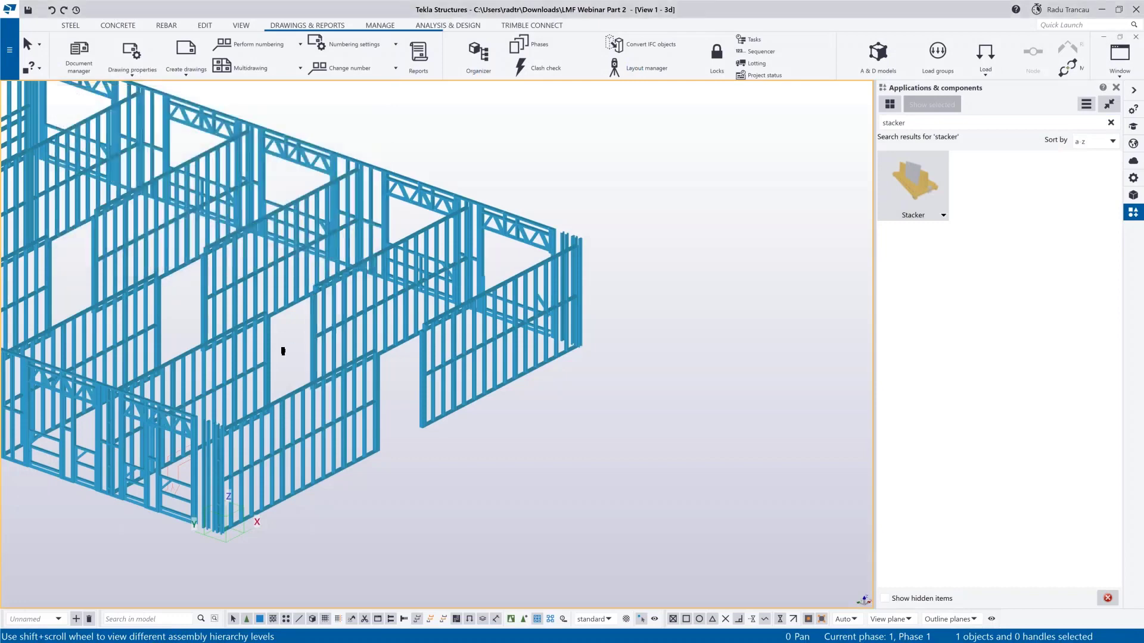
scroll(335, 383, down, 3)
middle_drag(550, 394, 568, 381)
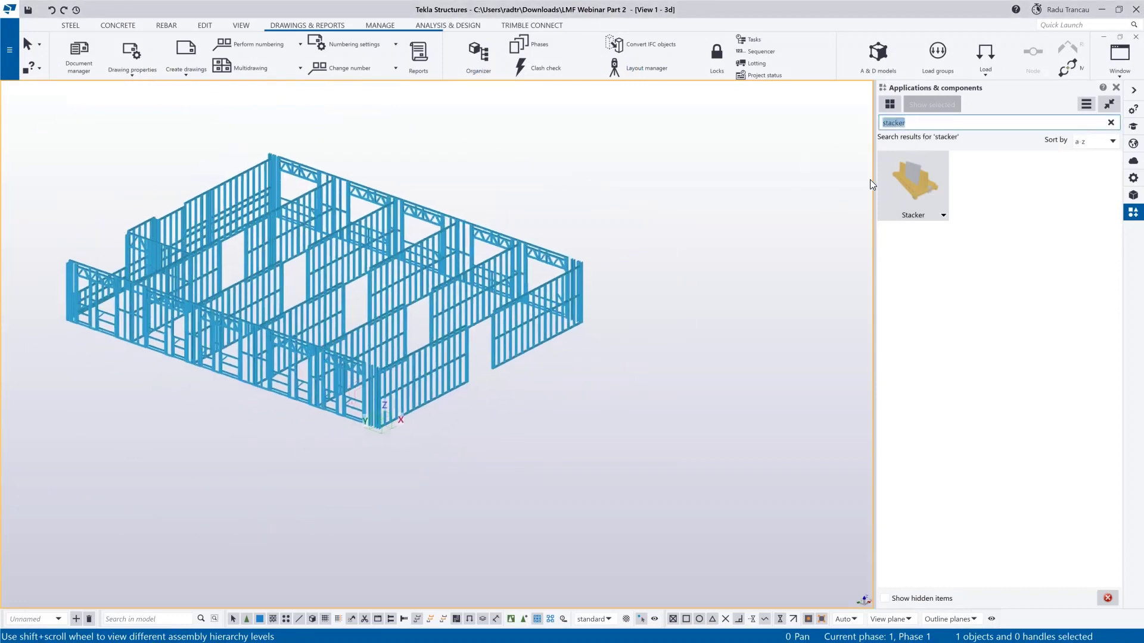
text(crane)
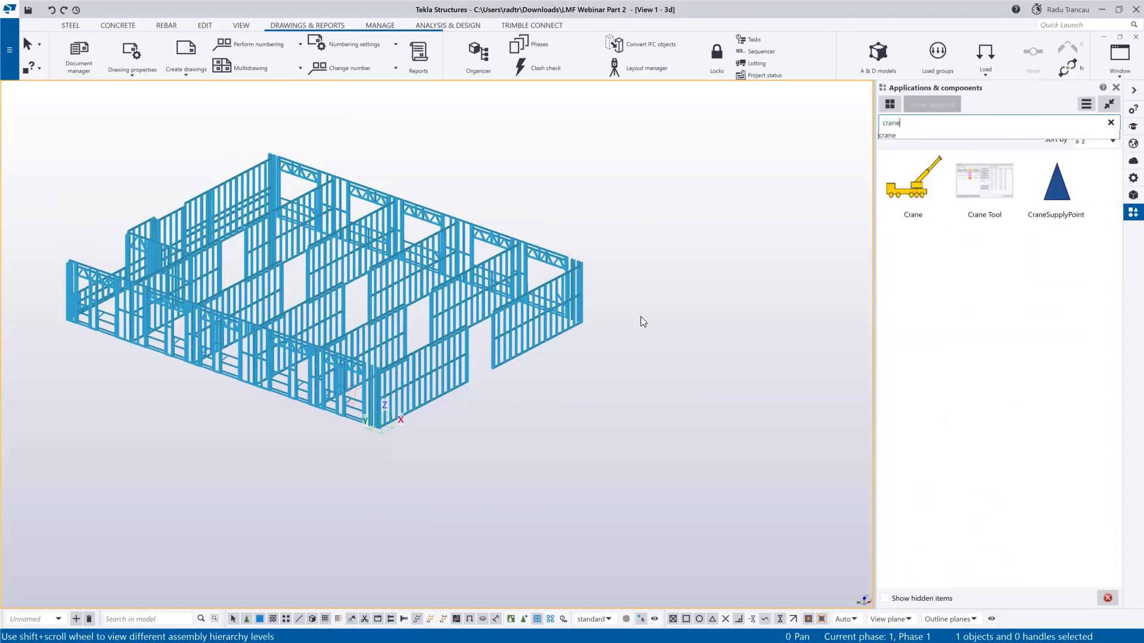
key(Return)
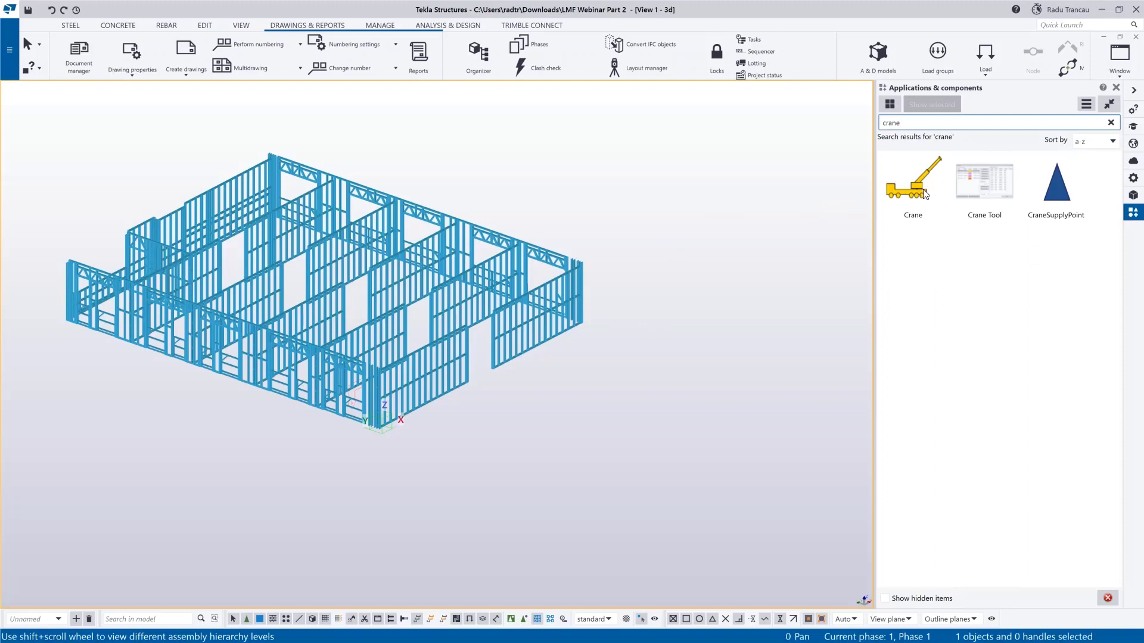
Set the 3D view's color and transparency representation and its visible object group to standard.
scroll(599, 273, down, 3)
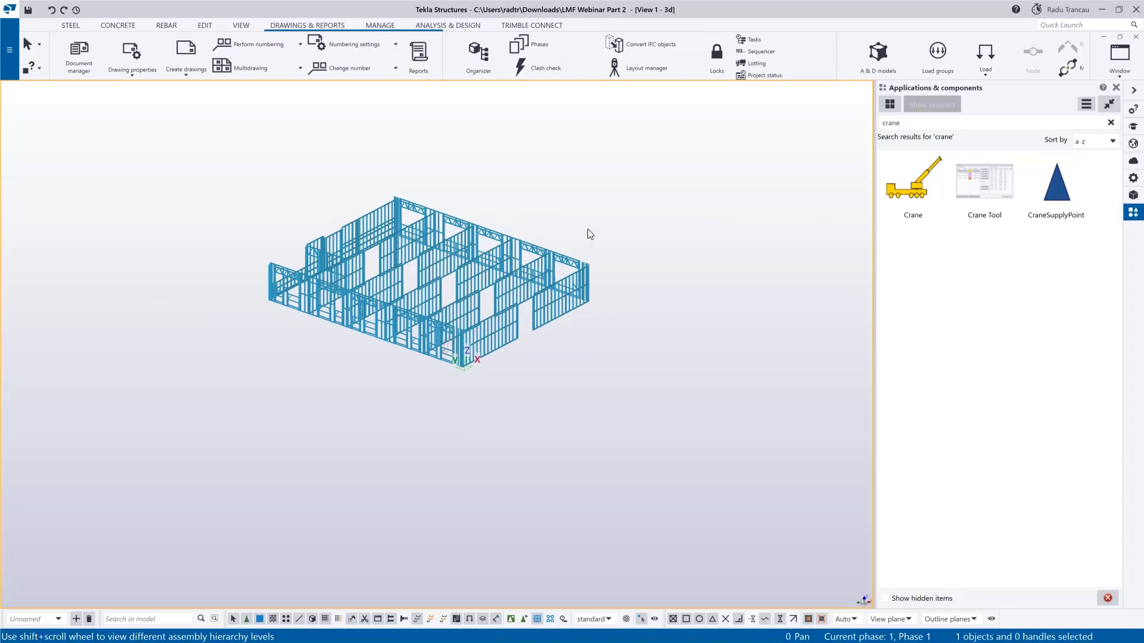
middle_drag(596, 289, 591, 298)
scroll(584, 263, down, 4)
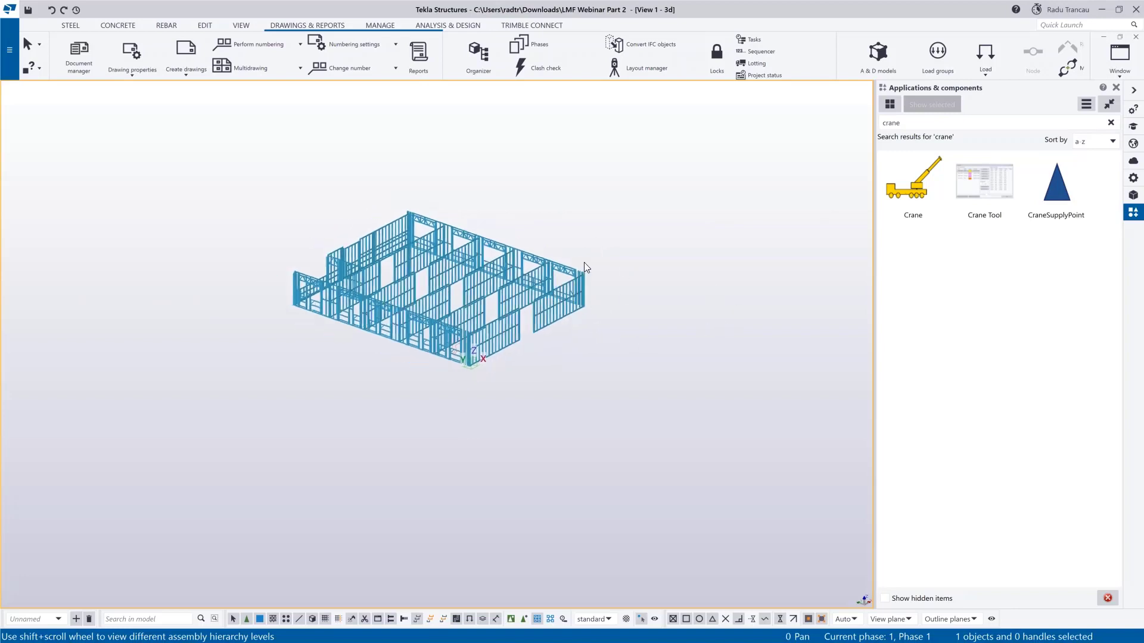
double_click(629, 190)
click(274, 186)
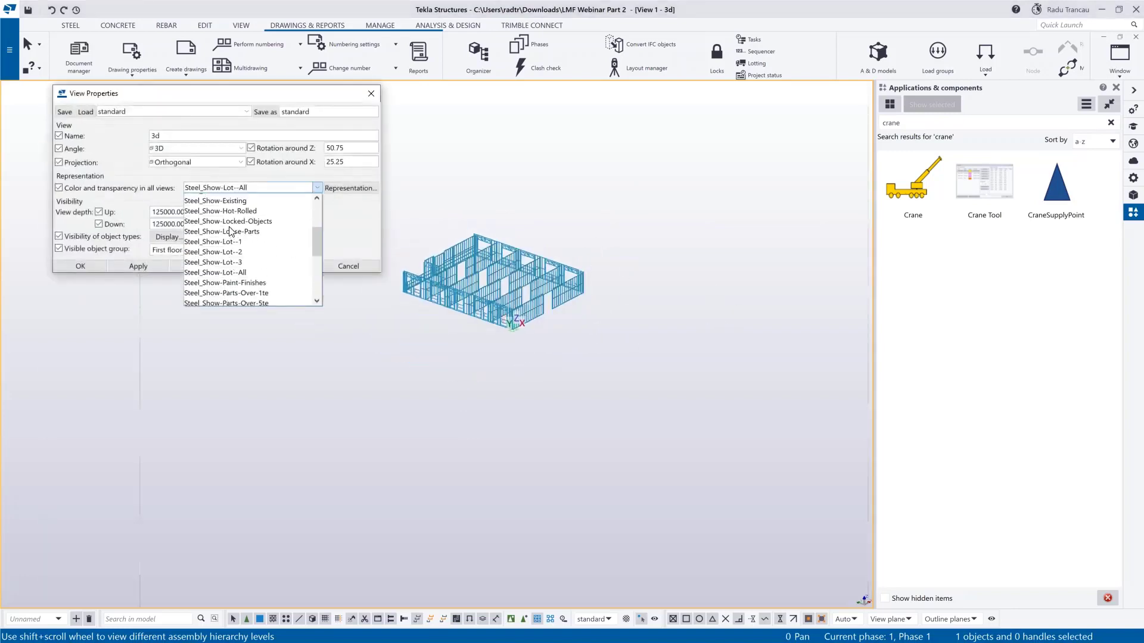
scroll(226, 226, up, 4)
click(225, 197)
click(188, 250)
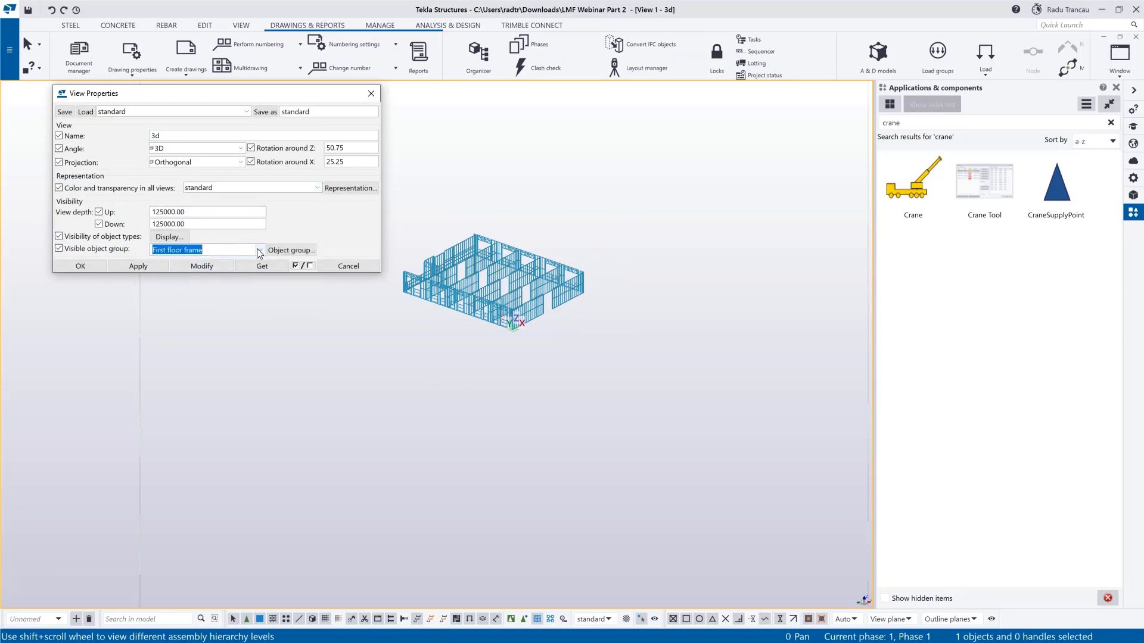
click(260, 250)
click(189, 275)
click(210, 266)
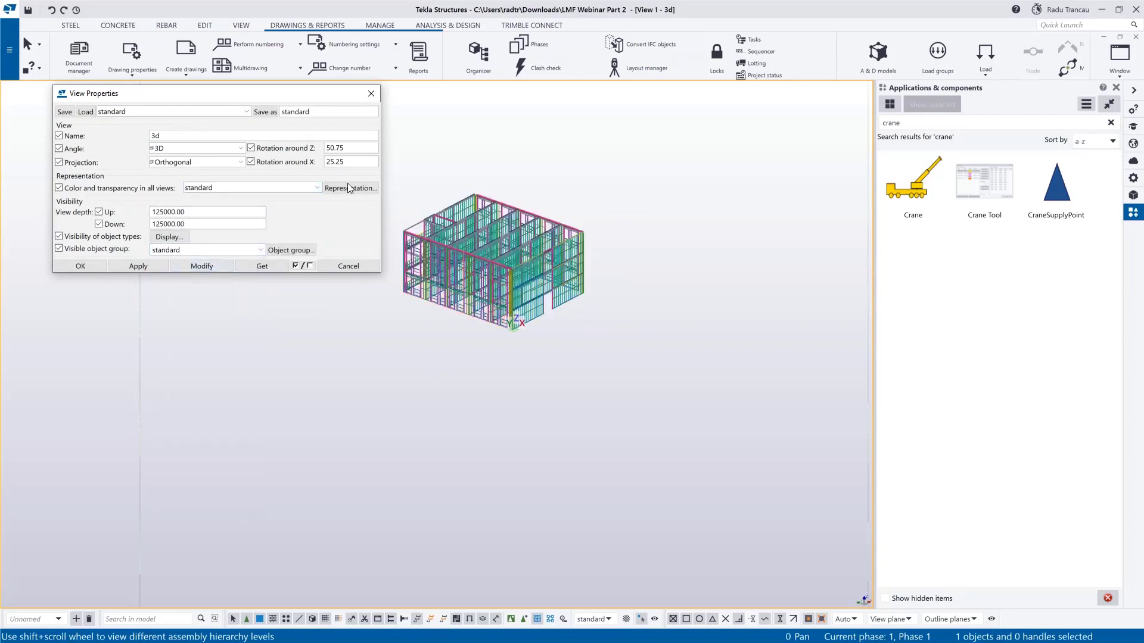
click(370, 93)
scroll(334, 317, down, 5)
scroll(408, 258, up, 2)
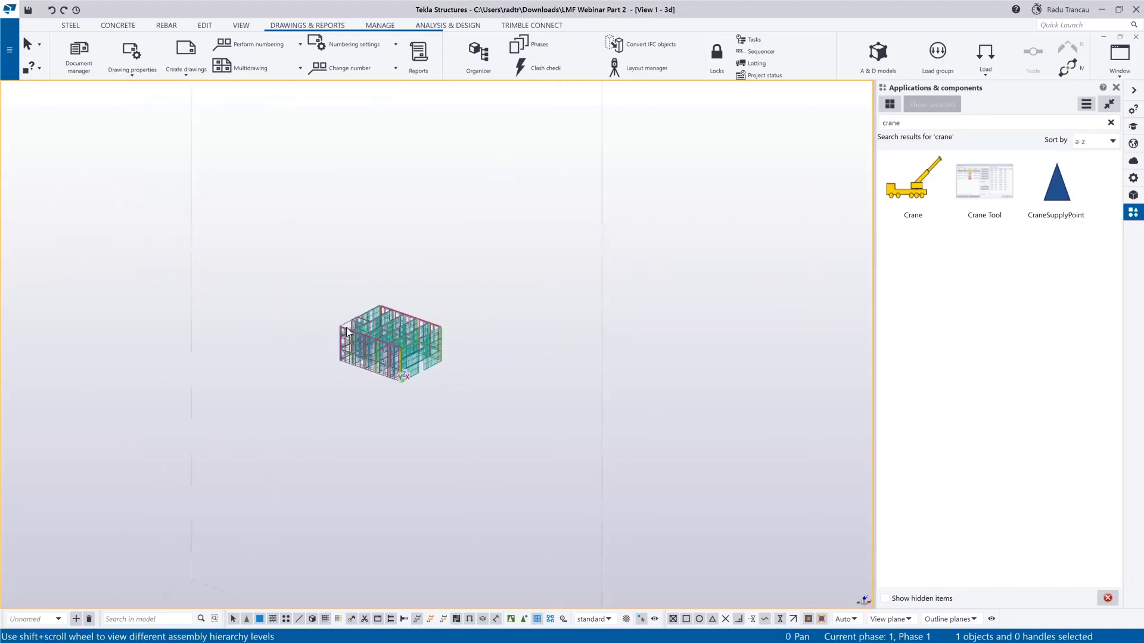
right_click(485, 266)
click(507, 314)
scroll(448, 474, up, 6)
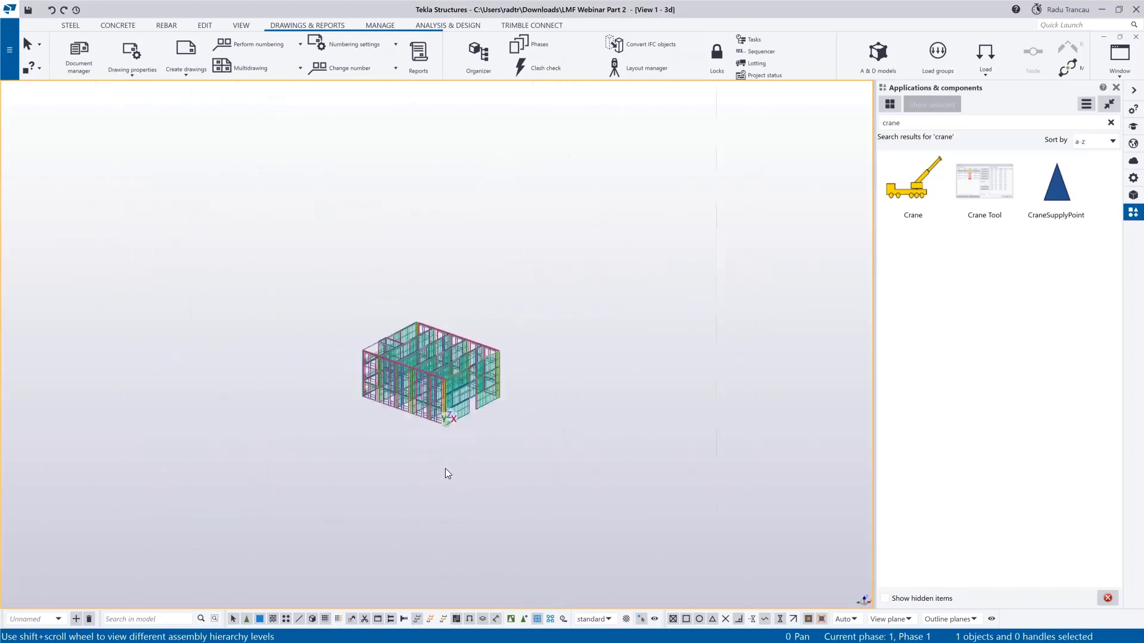
click(916, 197)
scroll(668, 277, down, 2)
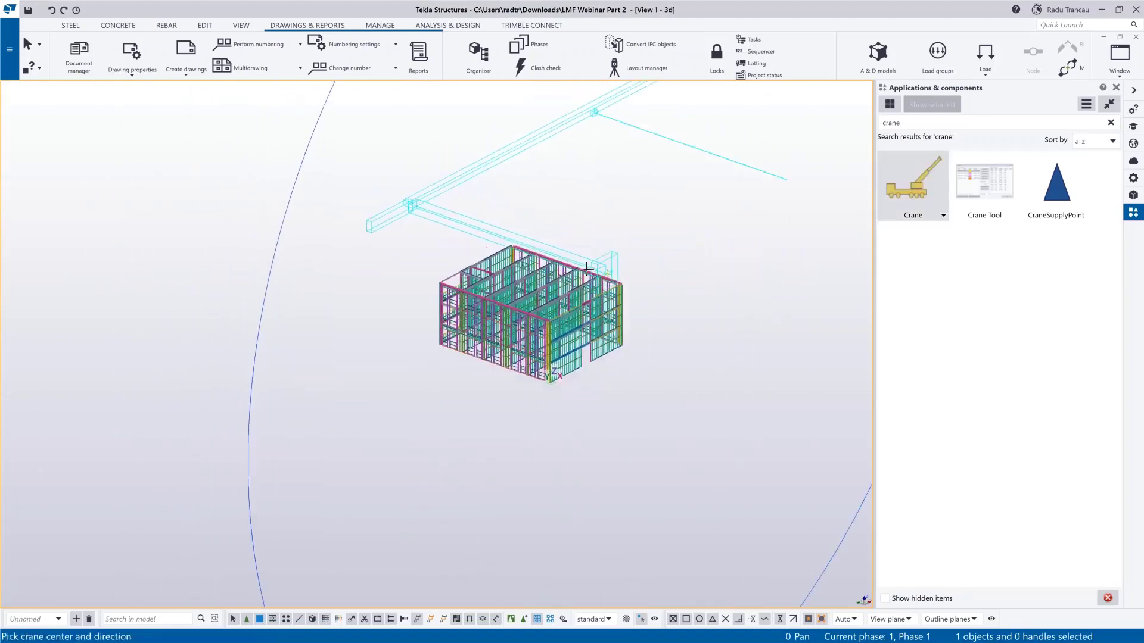
right_click(595, 219)
click(613, 228)
Set the work plane to XY with a depth coordinate of 0.00.
click(240, 25)
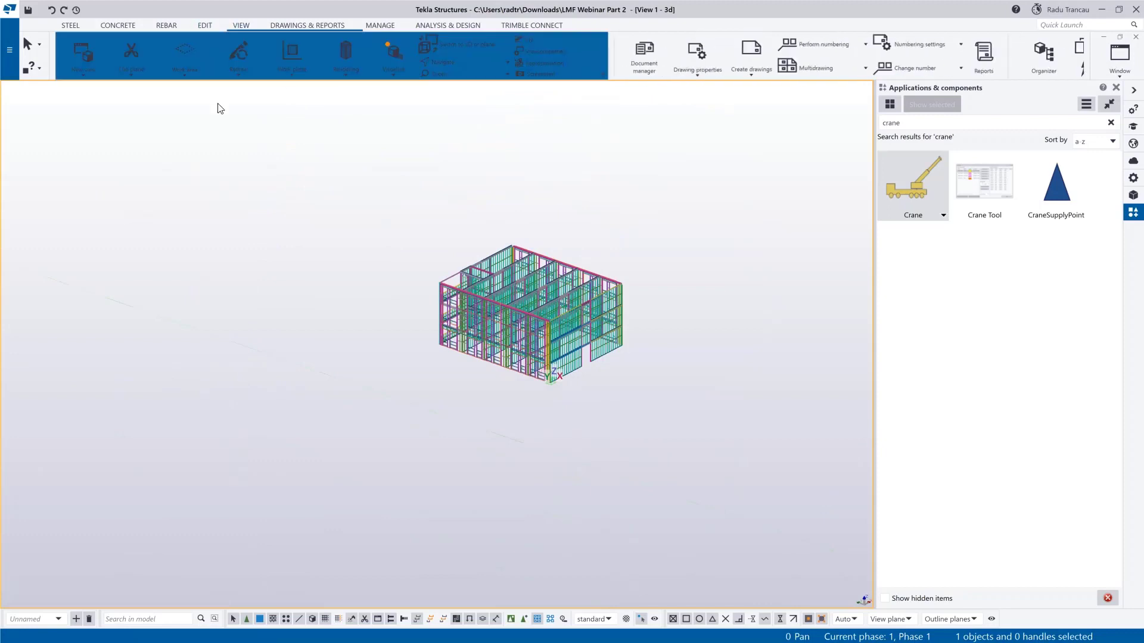
click(334, 74)
click(360, 139)
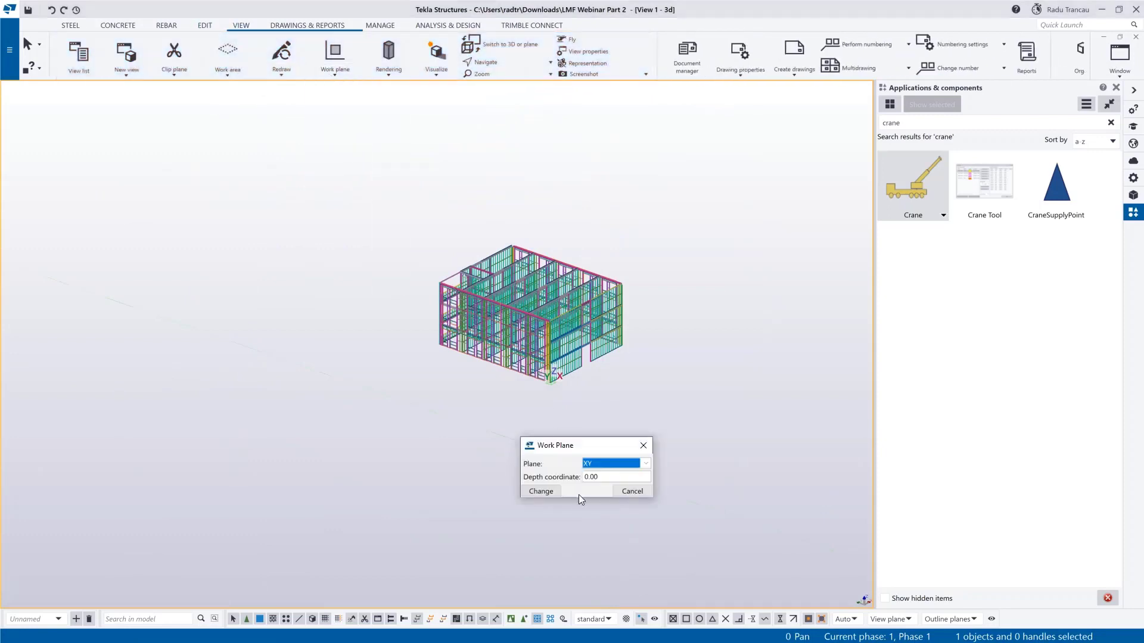
click(642, 491)
Place a crane beside the building at about (-13.5, 32.4, 0.0) with its boom directed over the building, and end the command.
click(920, 189)
scroll(428, 350, down, 6)
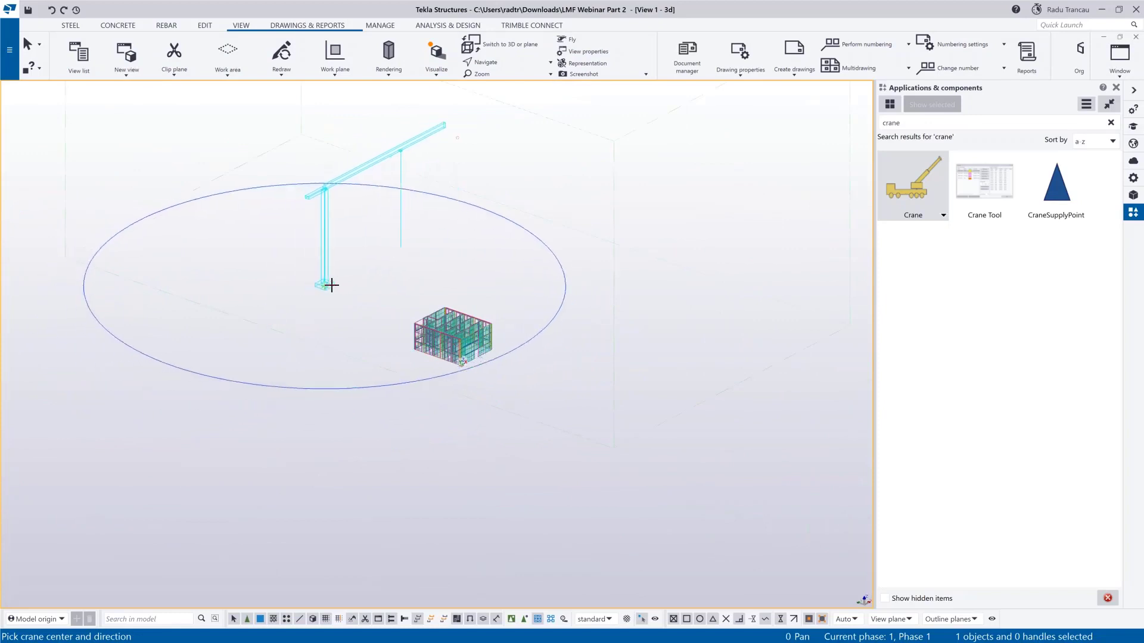
scroll(396, 353, up, 3)
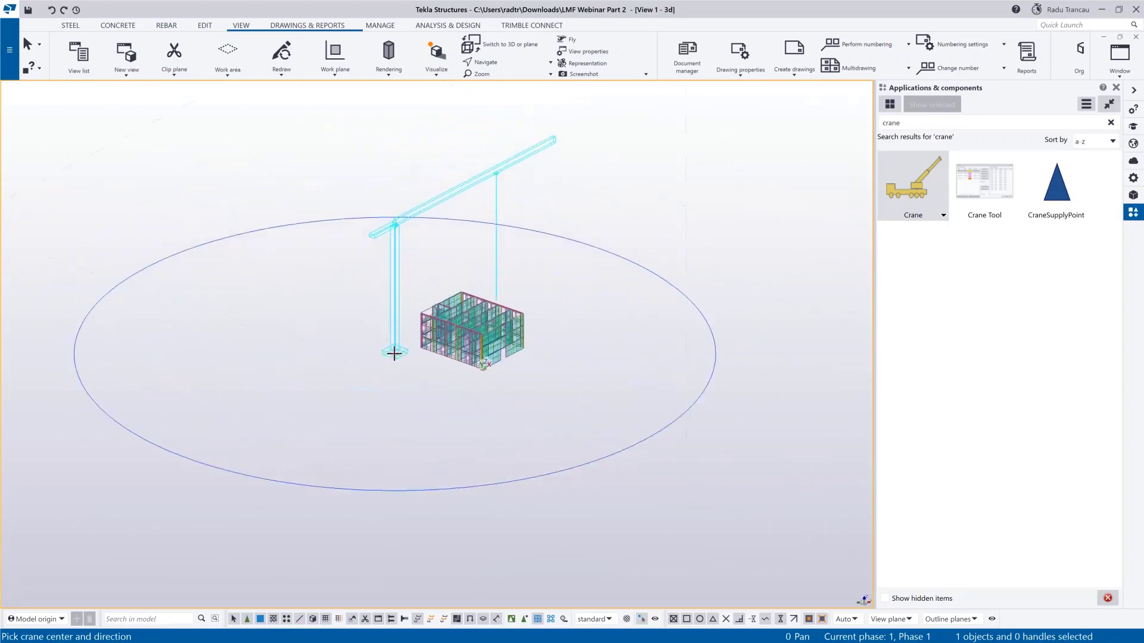
click(322, 350)
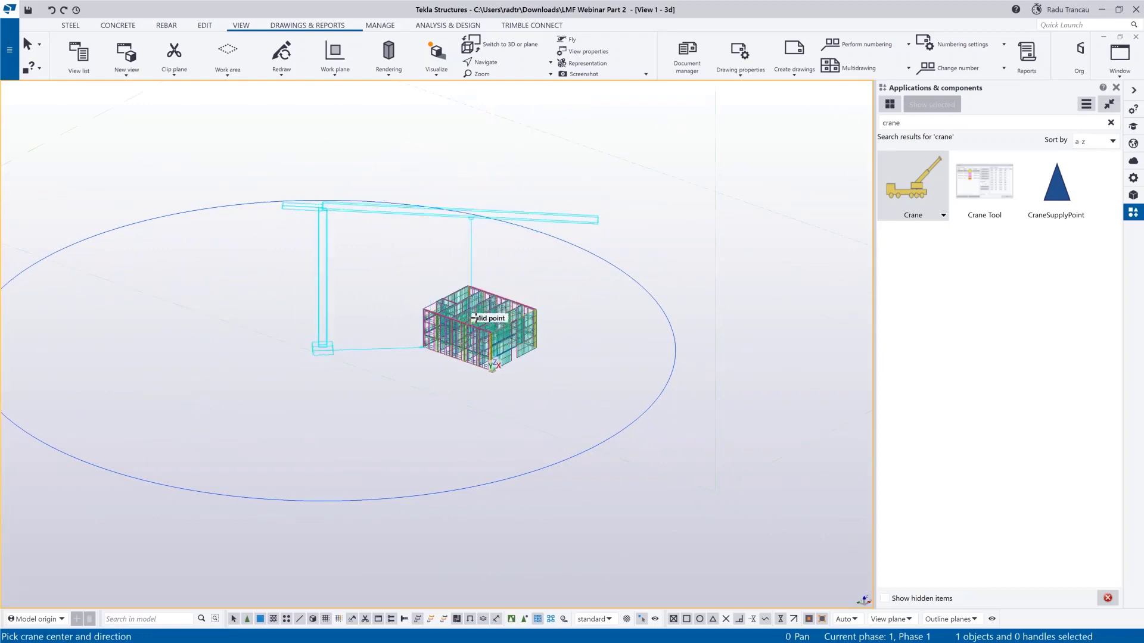
click(480, 311)
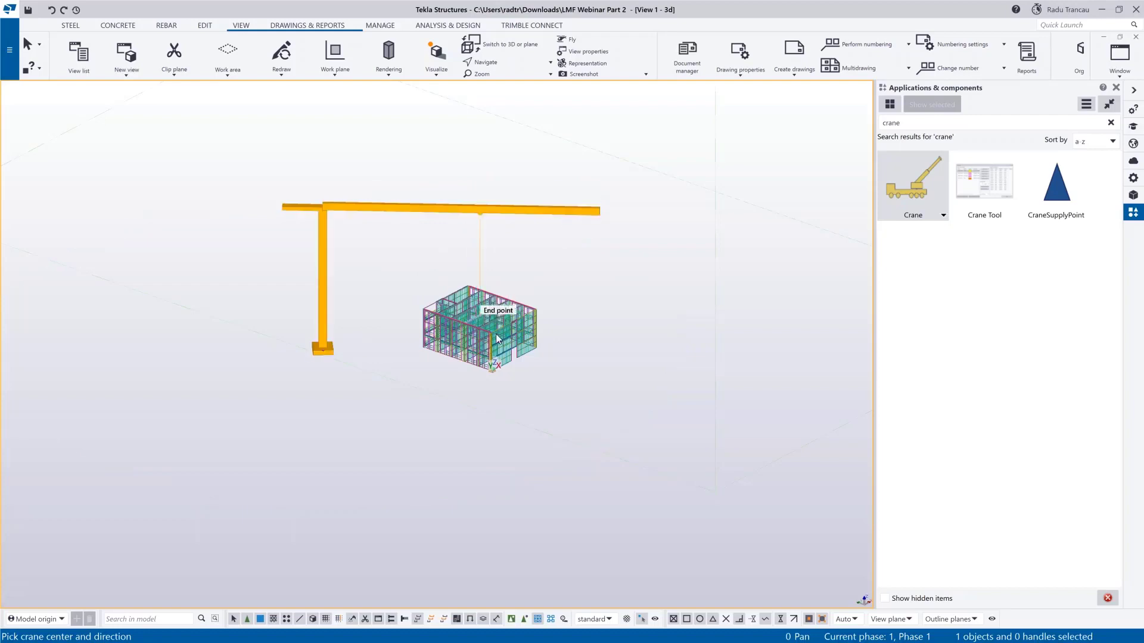
right_click(576, 311)
click(603, 317)
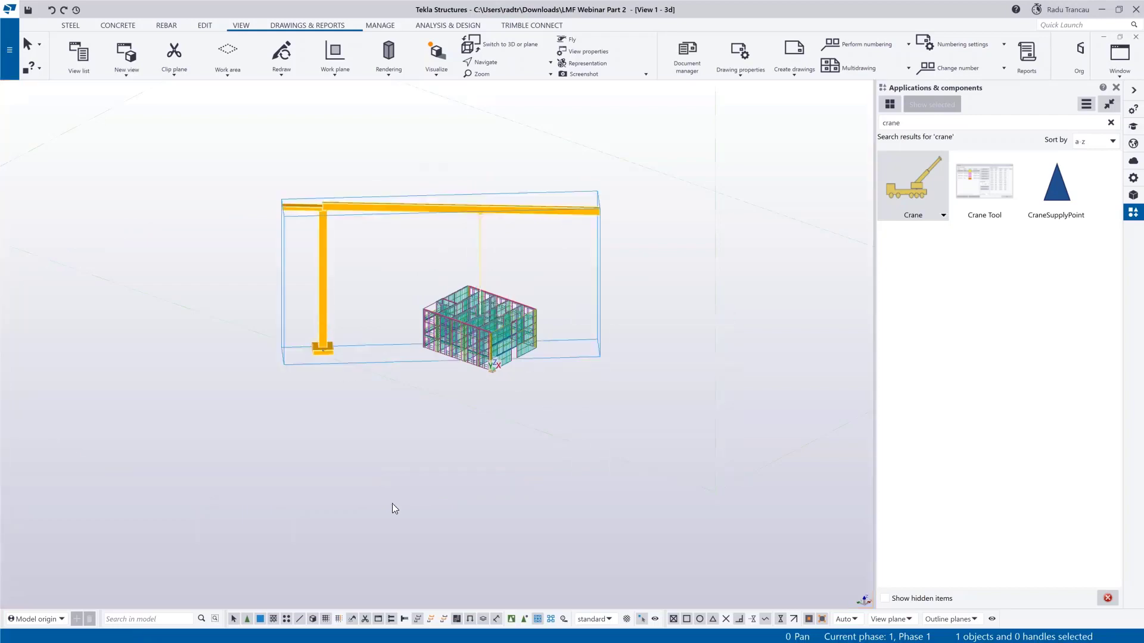
Select the placed crane component, open its settings, and review its parameters, saved presets and part properties.
scroll(385, 421, down, 3)
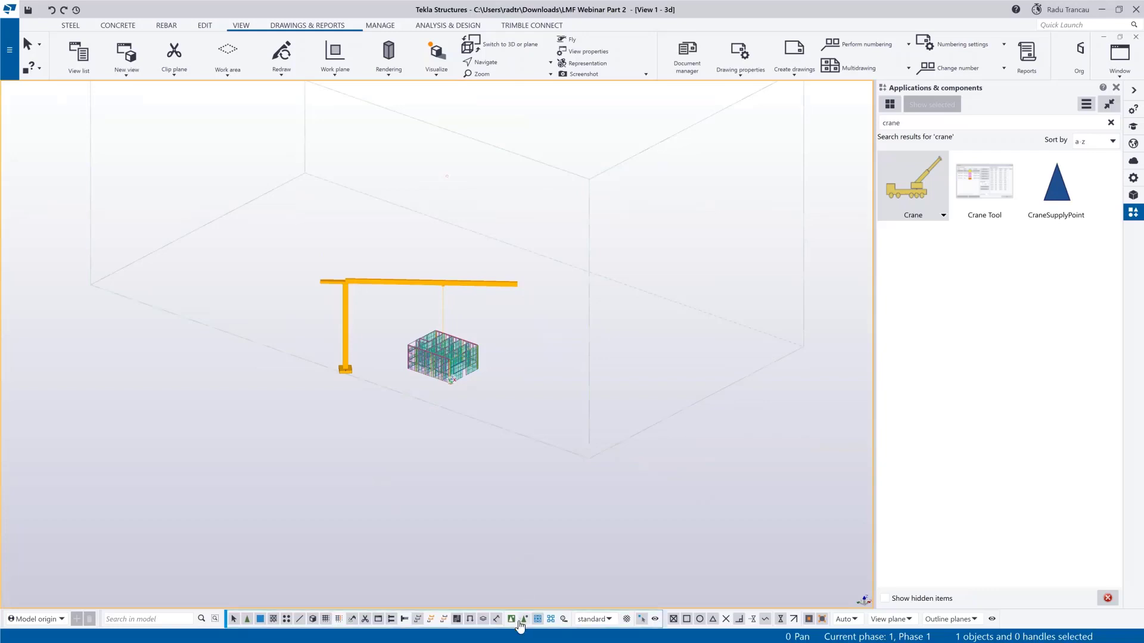
click(343, 334)
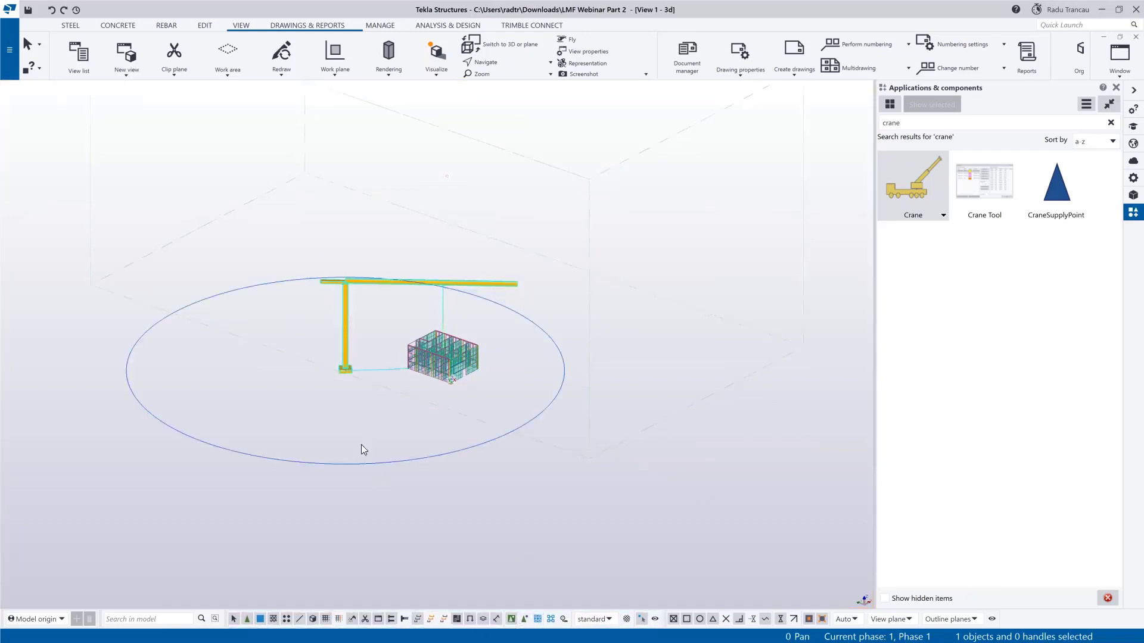
scroll(343, 364, up, 4)
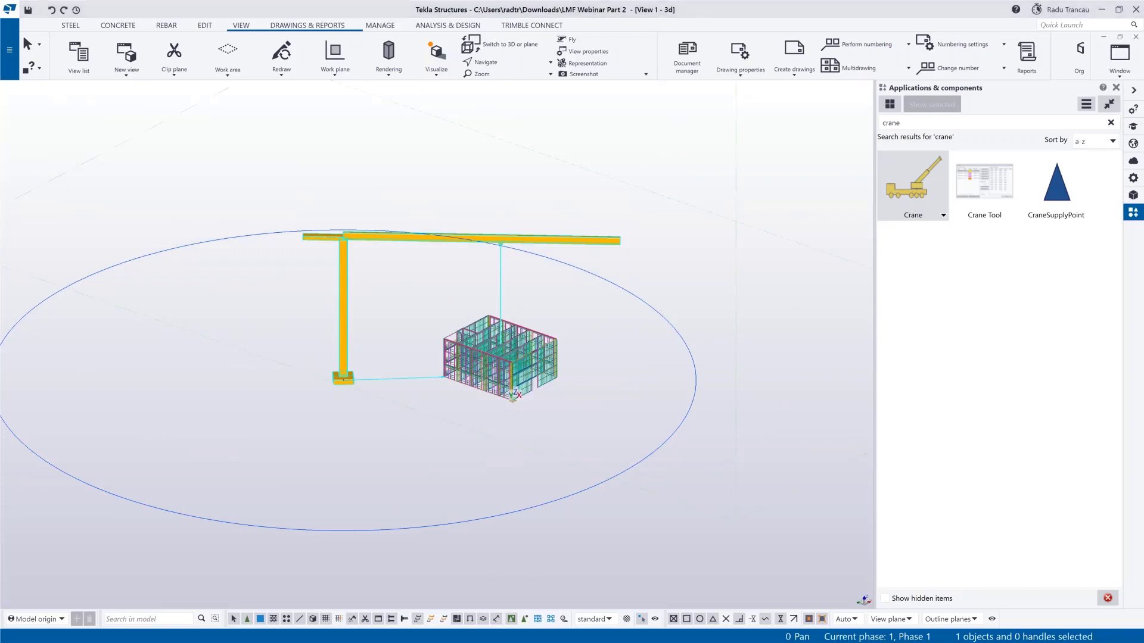
drag(368, 474, 845, 112)
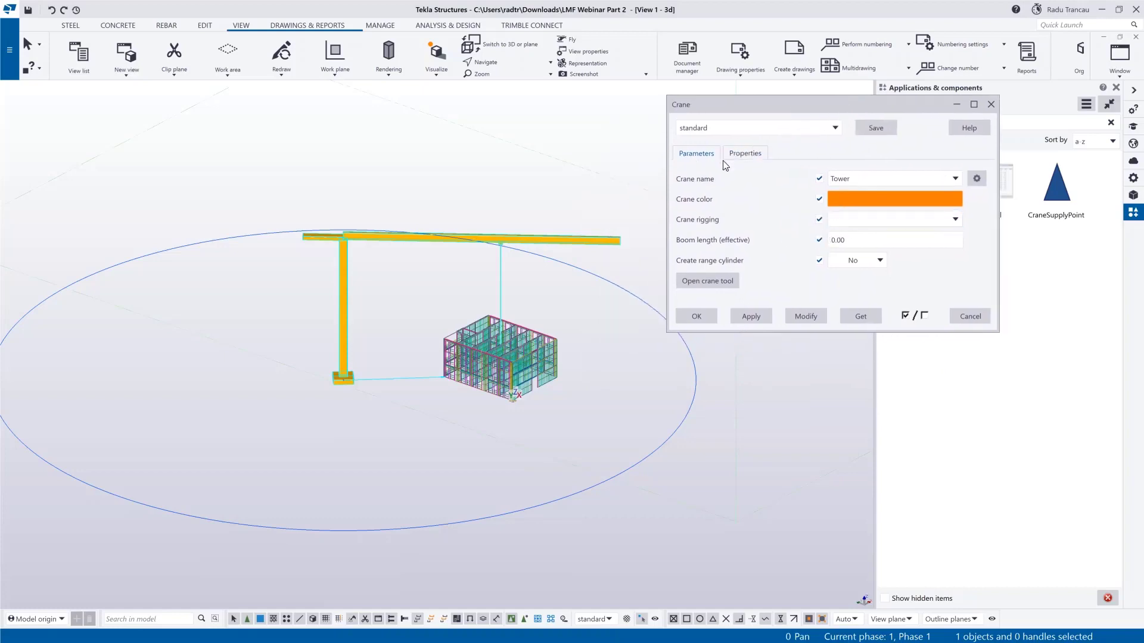
click(749, 153)
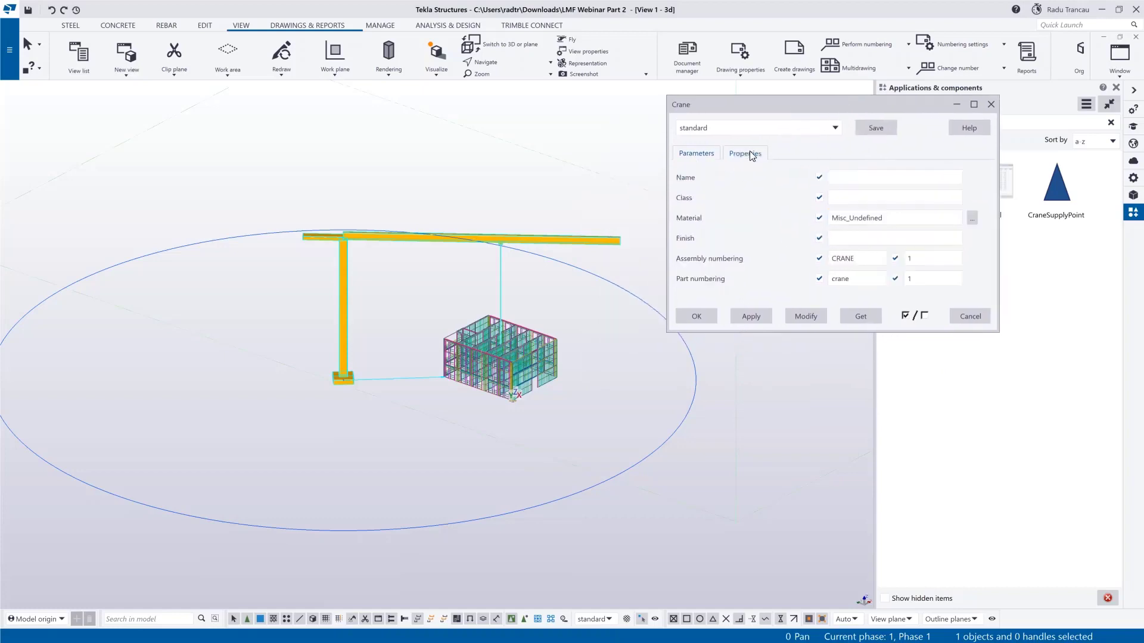
click(835, 128)
click(694, 139)
click(851, 177)
click(841, 196)
click(704, 155)
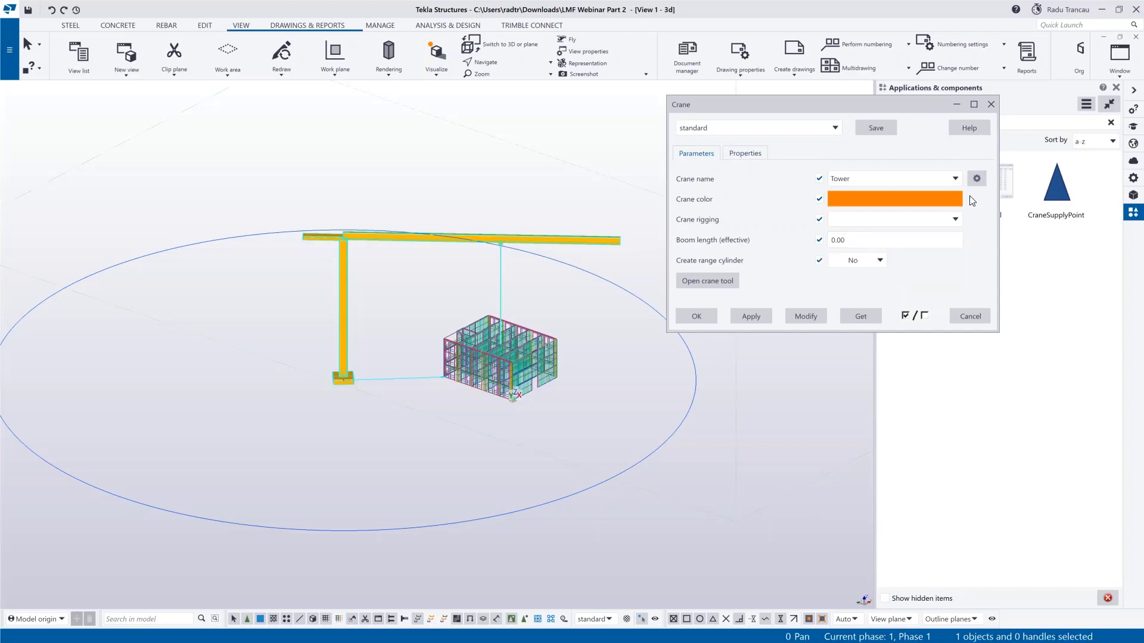
Try the Mobile and Crawler crane types on the placed crane.
click(955, 179)
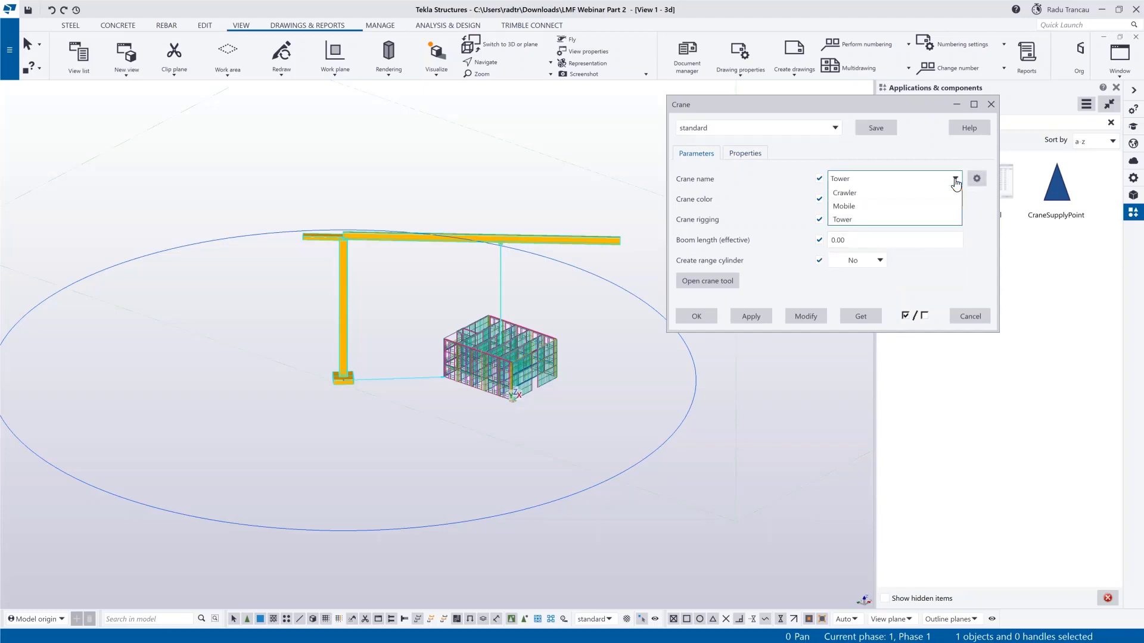
click(859, 206)
click(805, 315)
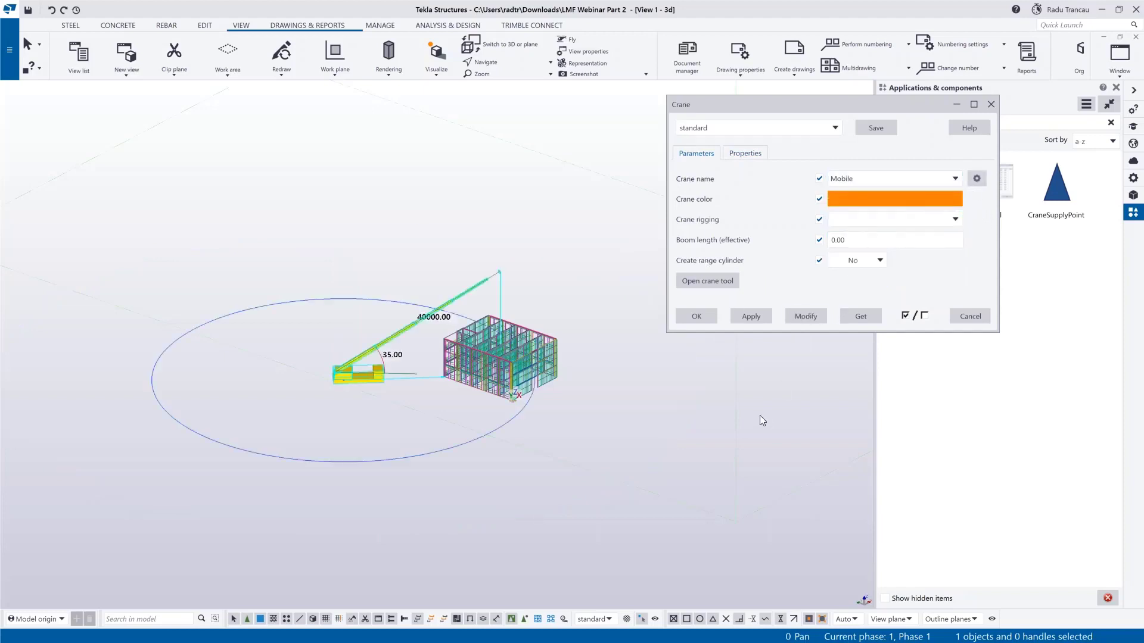
click(858, 179)
click(846, 191)
click(796, 316)
click(886, 181)
click(870, 193)
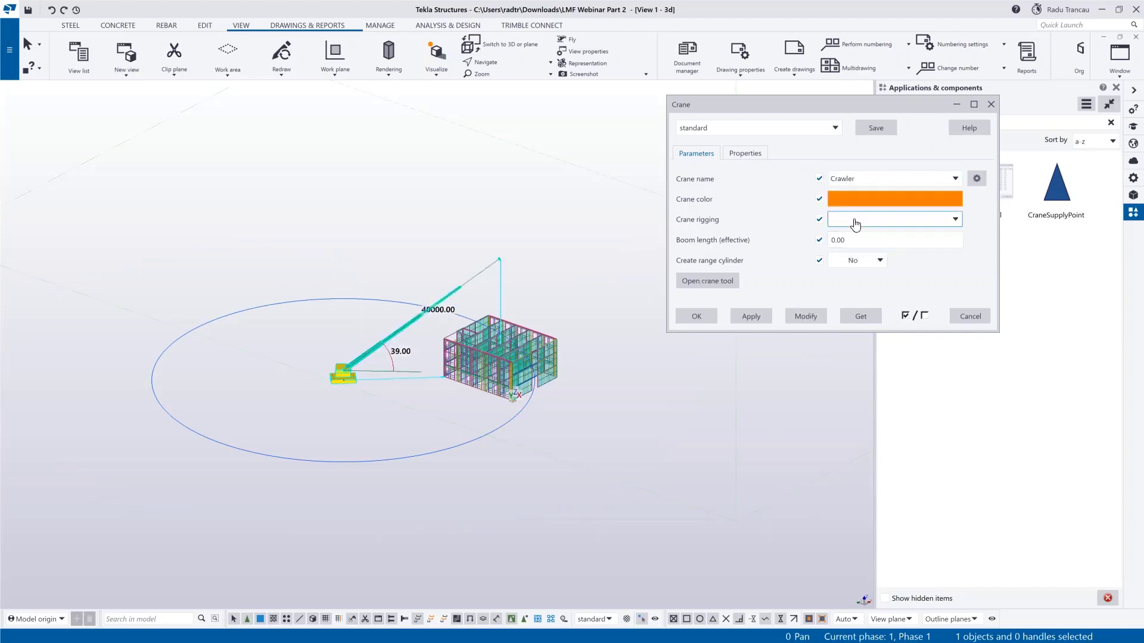
Restore the crane type to Tower and modify the placed crane.
click(856, 178)
click(845, 219)
click(805, 324)
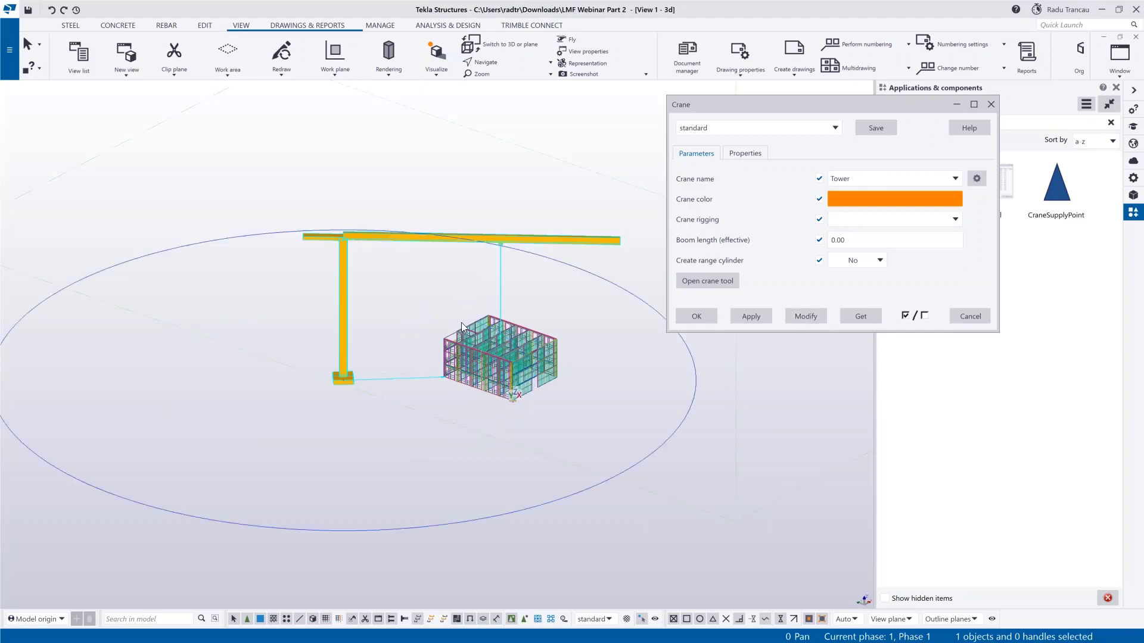
Open the Crane tool from the crane's settings and move its window clear of the crane.
middle_drag(352, 352, 357, 350)
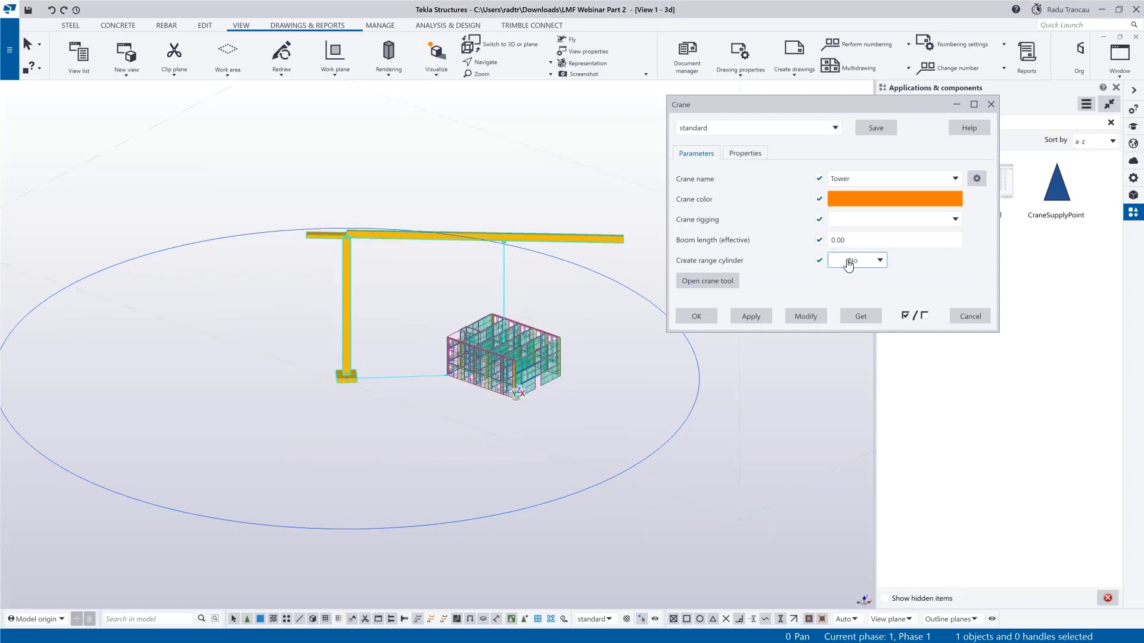
click(876, 241)
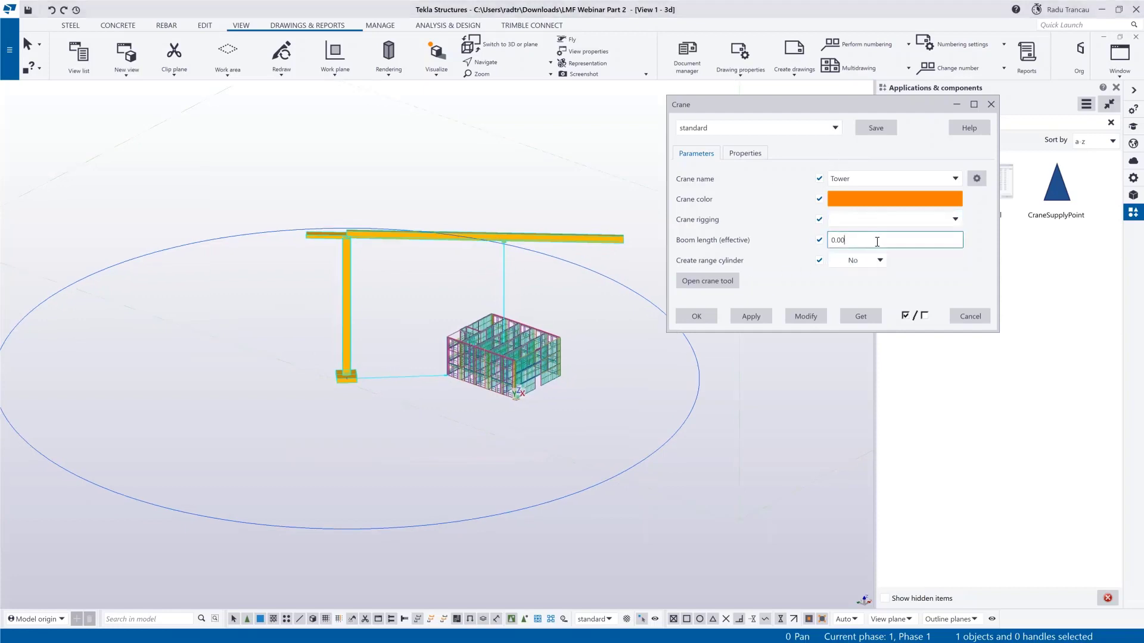
click(721, 285)
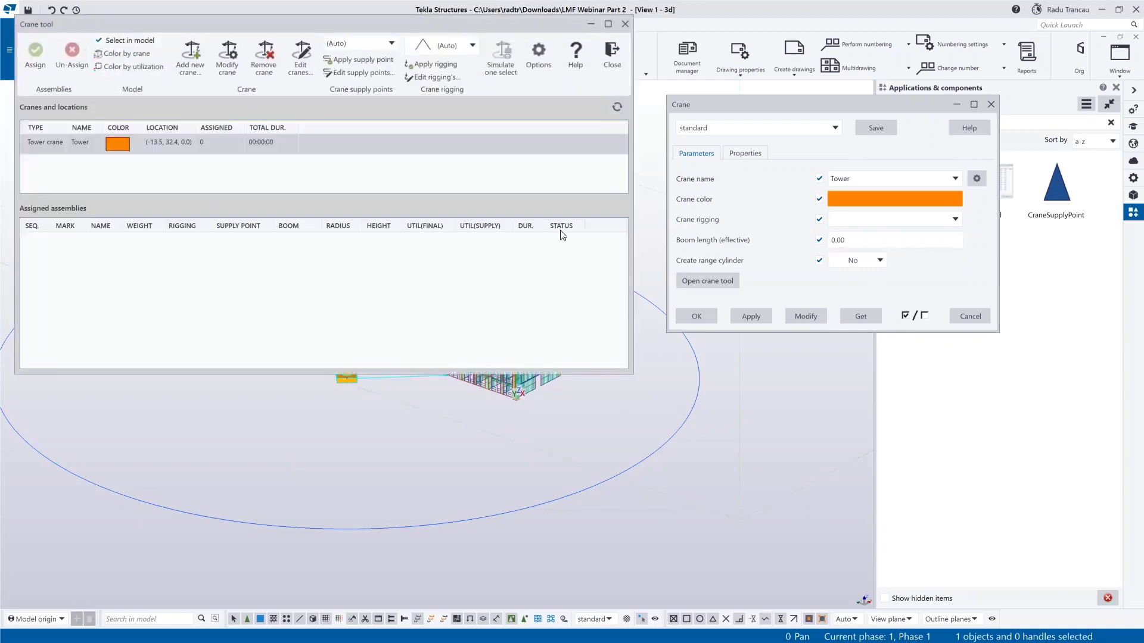
drag(389, 24, 851, 151)
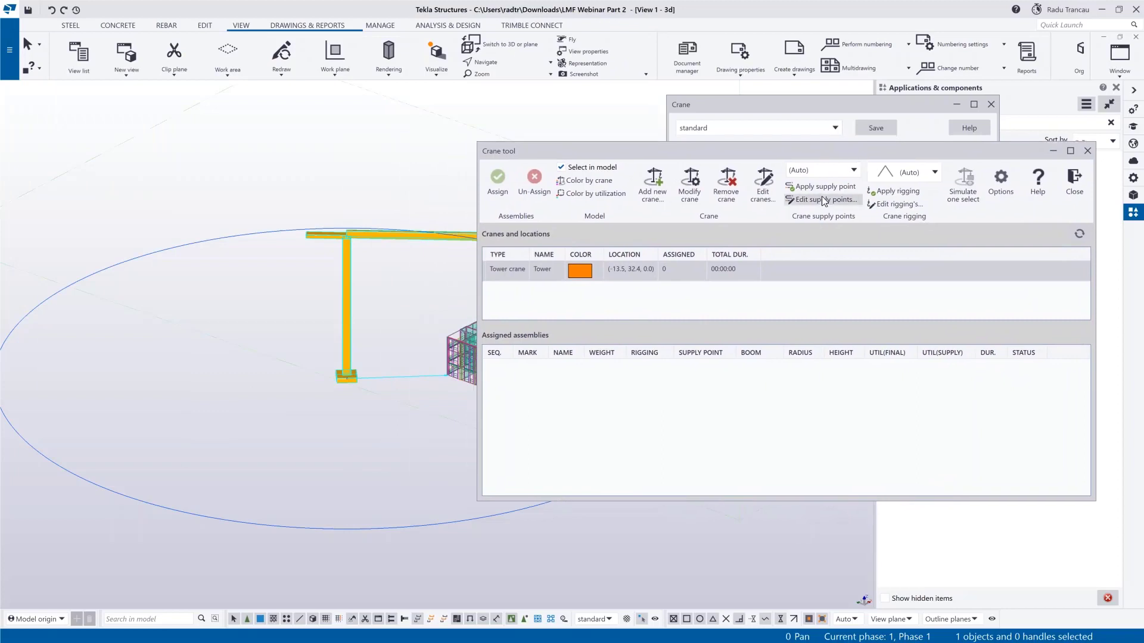
Review the rigging types and supply point options available in the Crane tool.
click(933, 172)
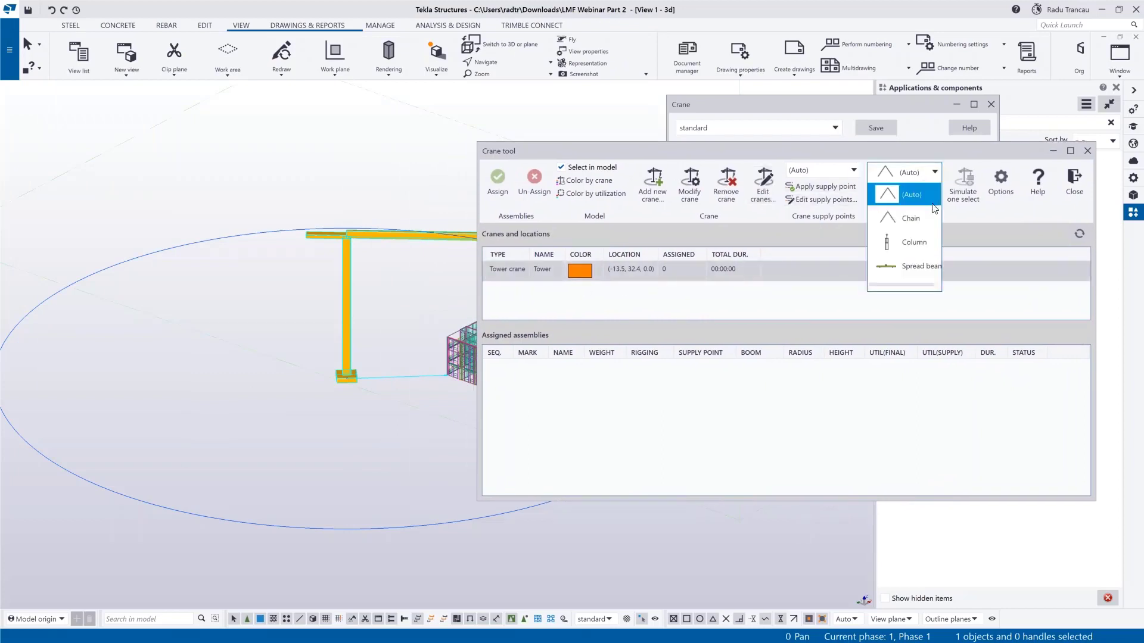
click(745, 217)
click(849, 176)
click(771, 218)
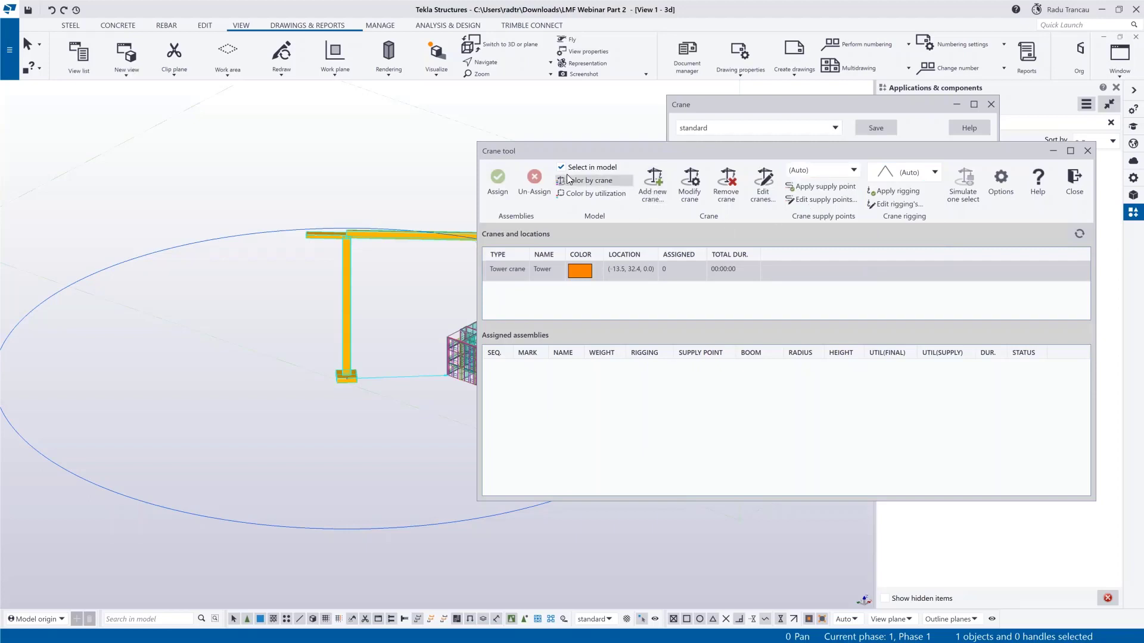
Add a second tower crane near the building at about (-14.8, -11.5, 0.0), with its boom directed over the building.
drag(563, 150, 592, 131)
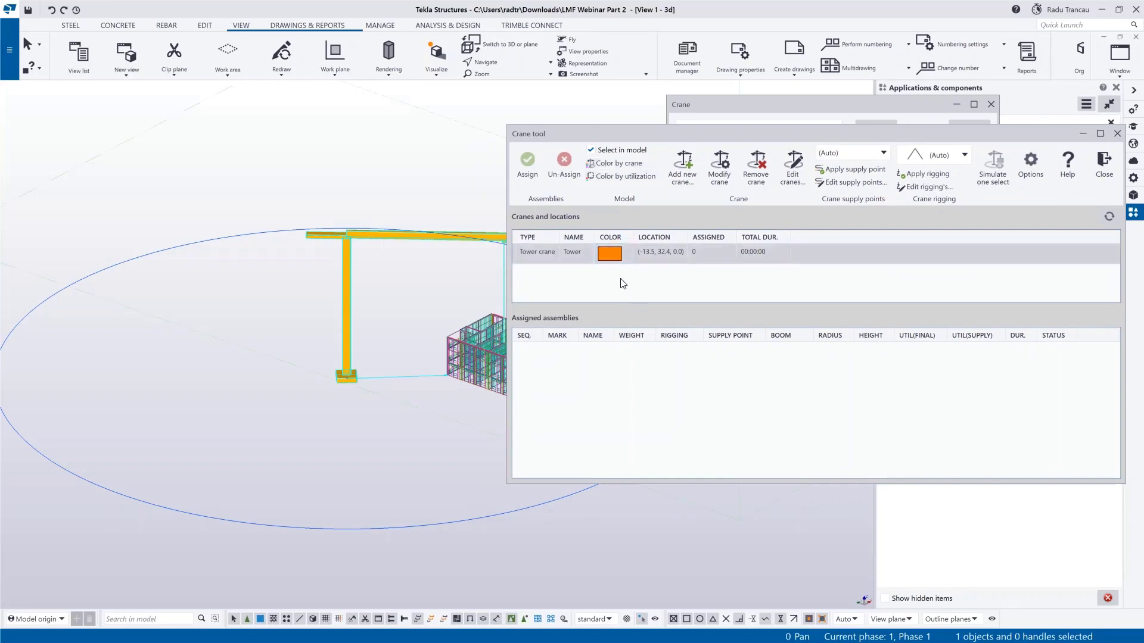
click(689, 172)
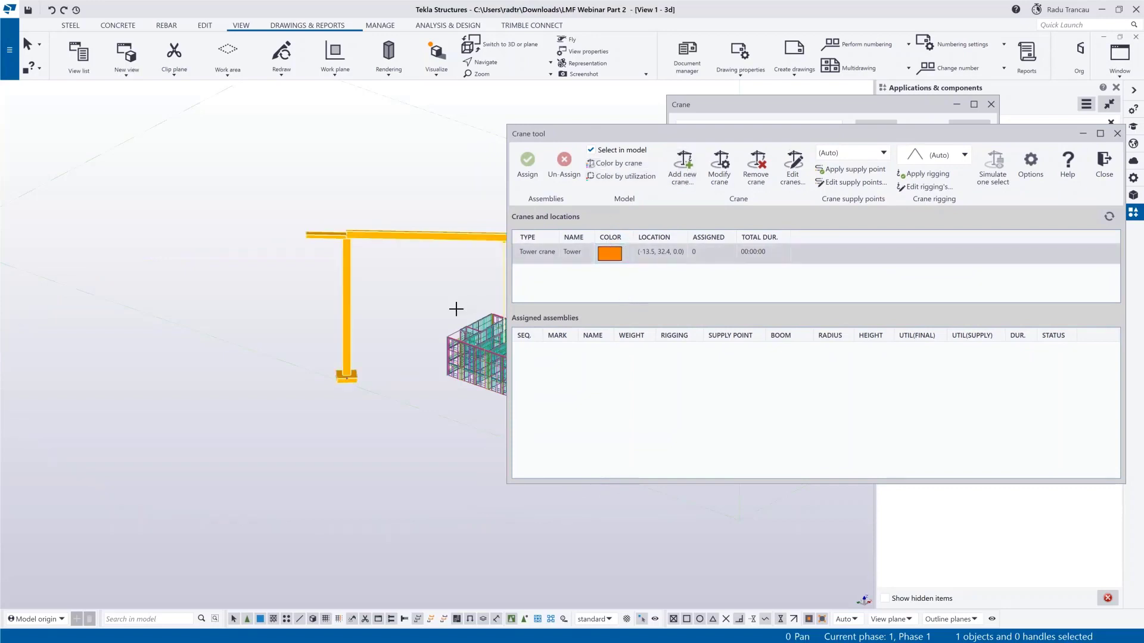
scroll(365, 409, down, 5)
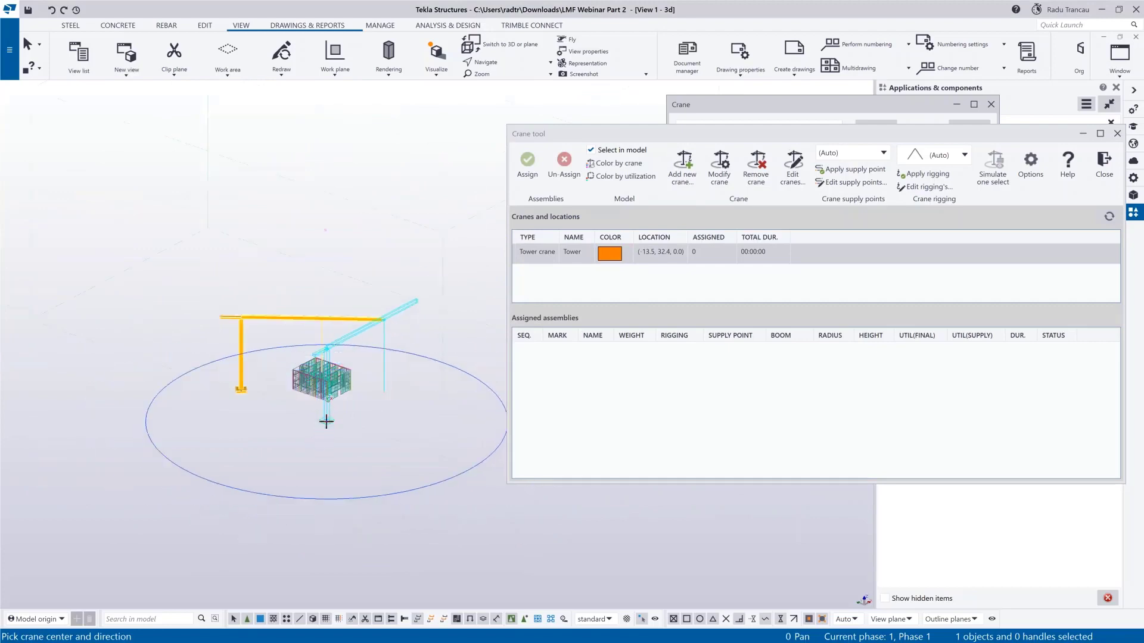
click(315, 373)
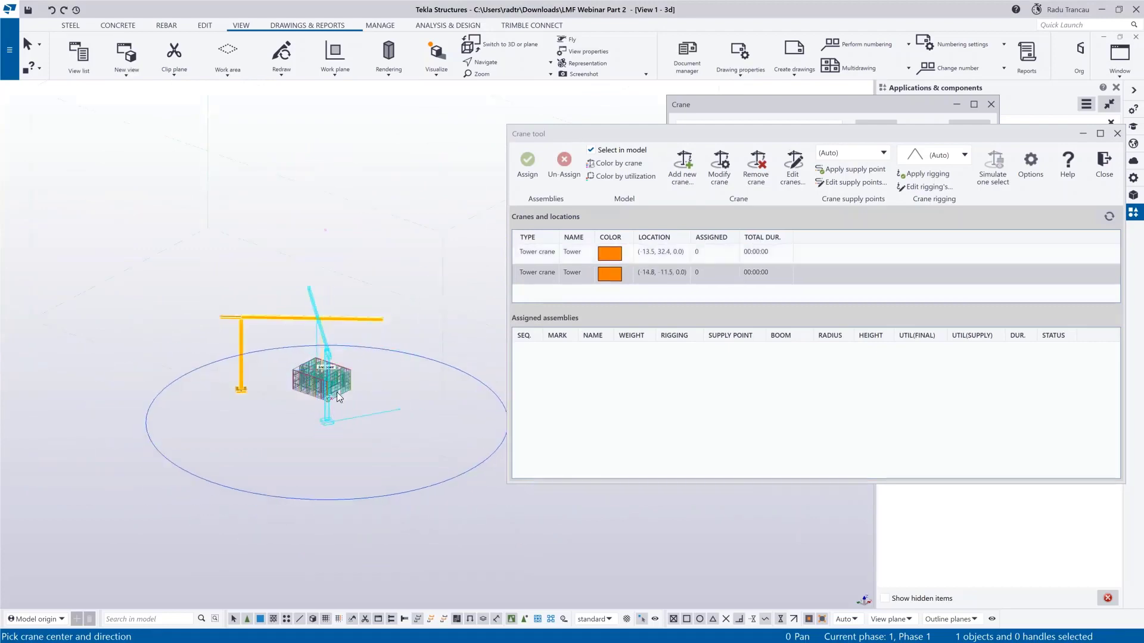
scroll(399, 424, up, 2)
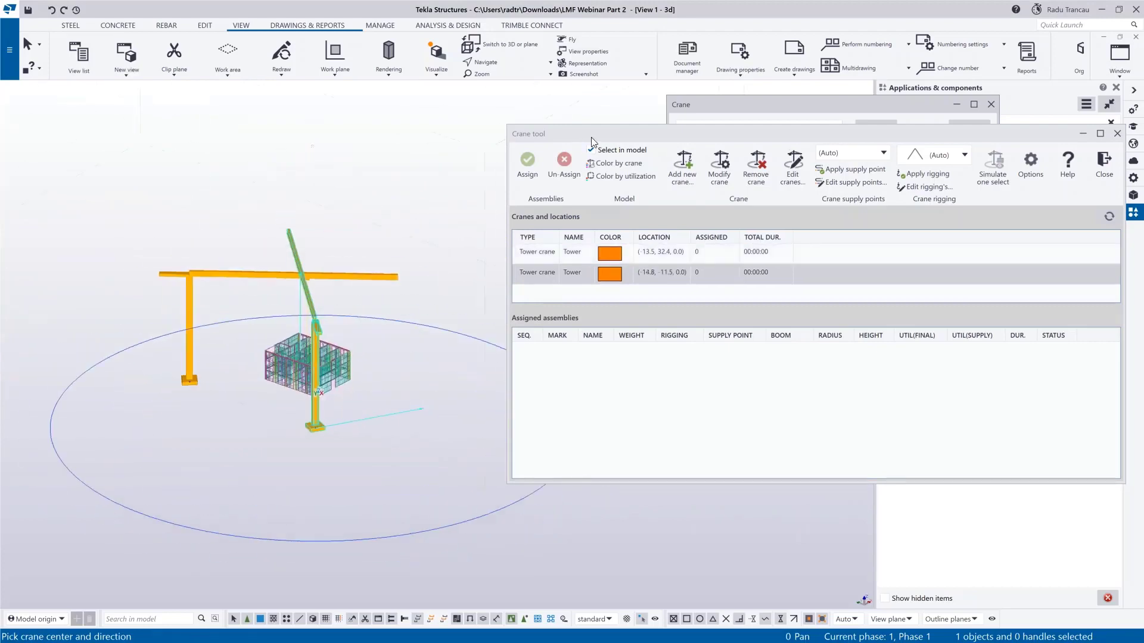
Examine both cranes around the building, and close the Crane tool and the crane's settings.
scroll(389, 388, down, 2)
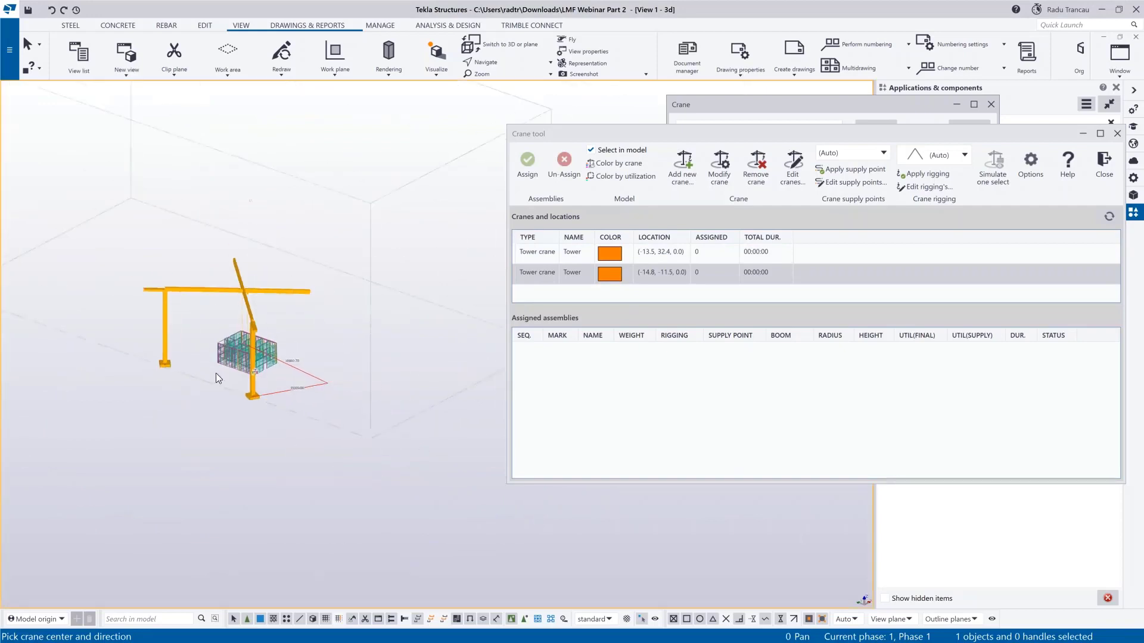
scroll(217, 374, up, 3)
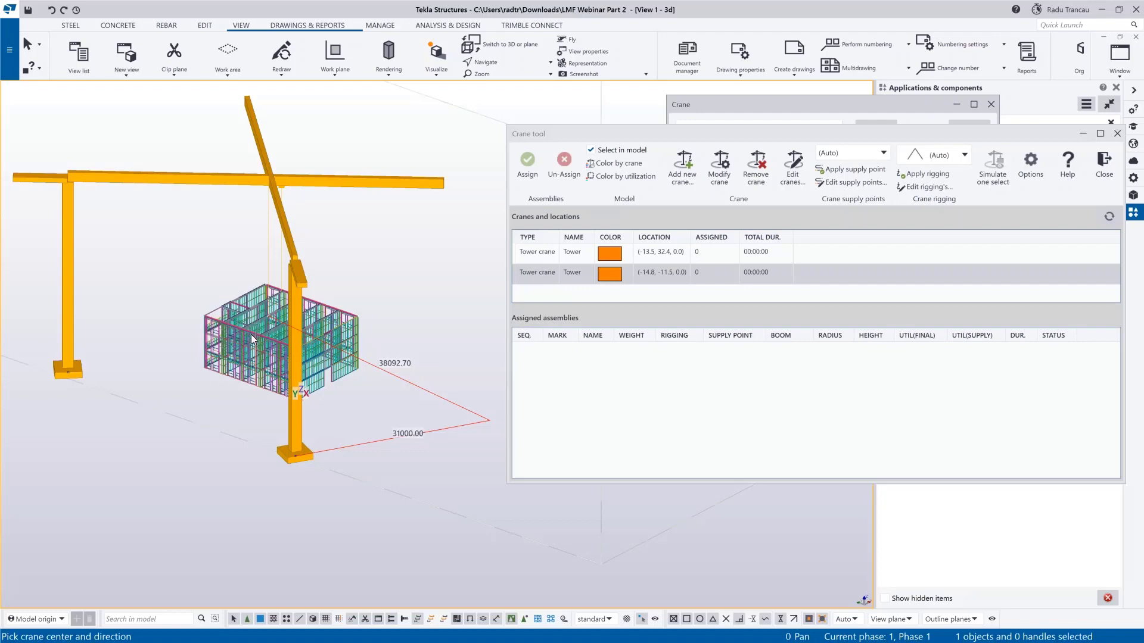
middle_drag(236, 387, 241, 370)
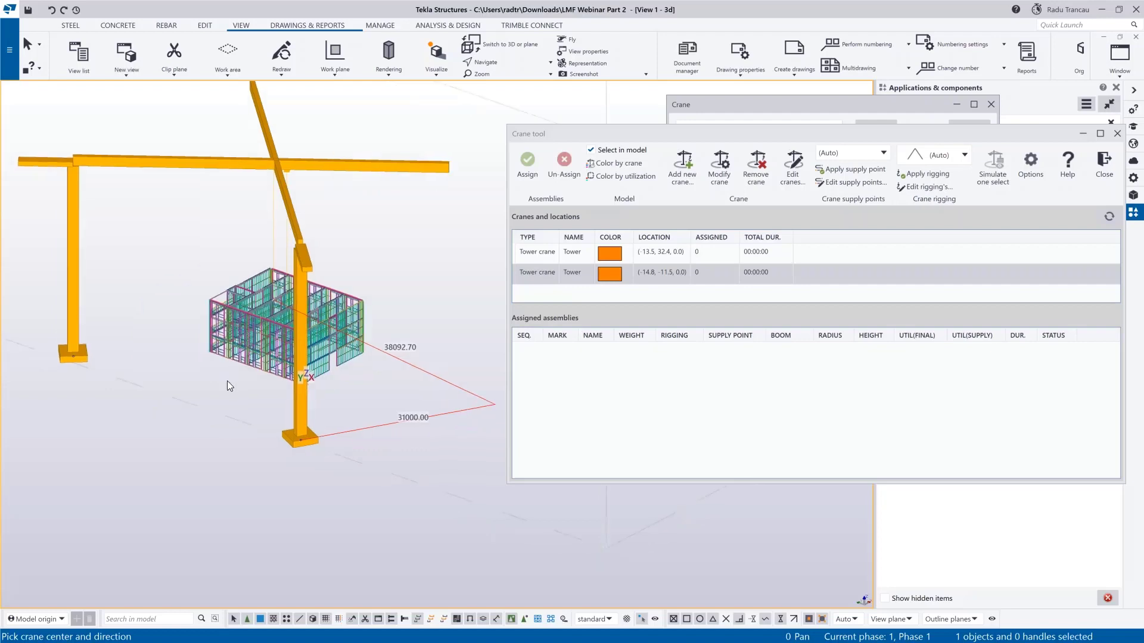
ctrl+middle_drag(238, 370, 280, 345)
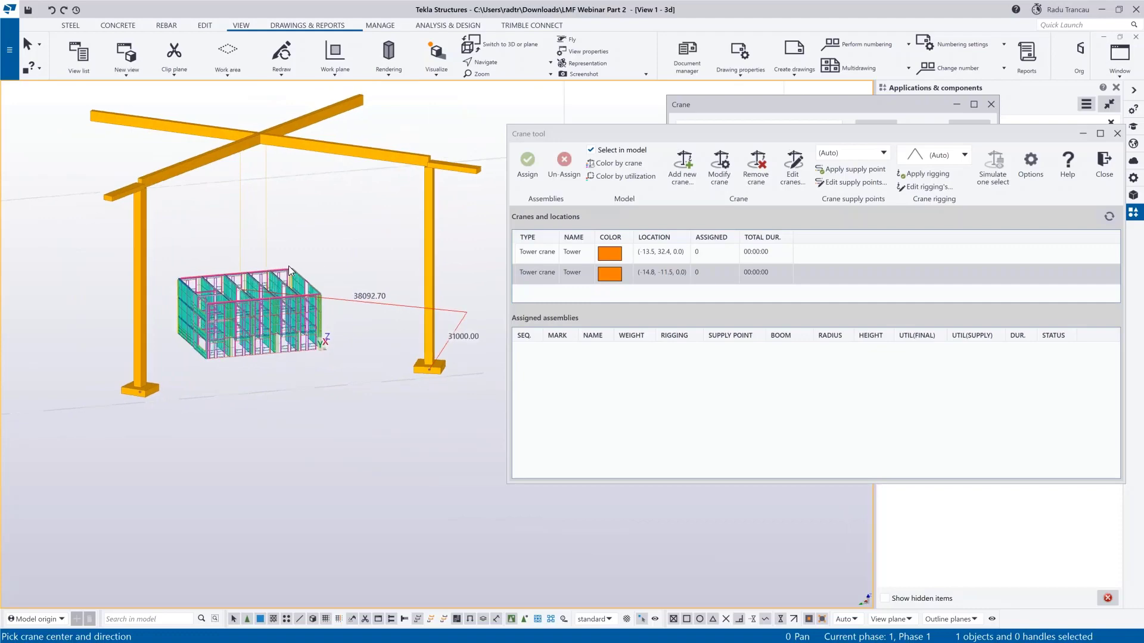
click(1117, 134)
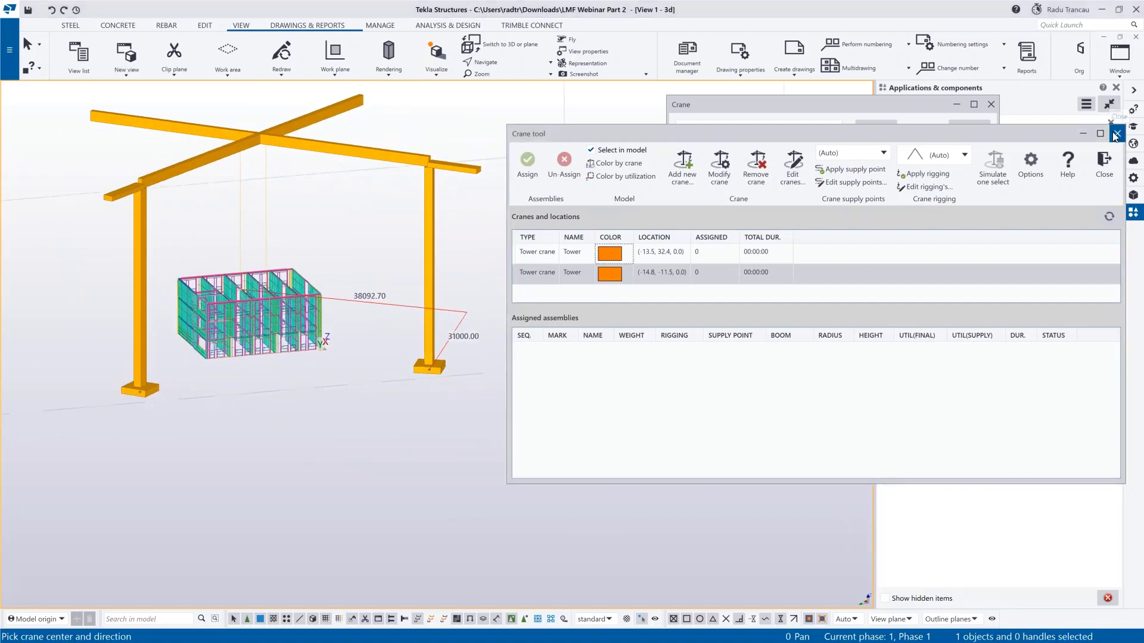
click(991, 104)
scroll(320, 314, up, 6)
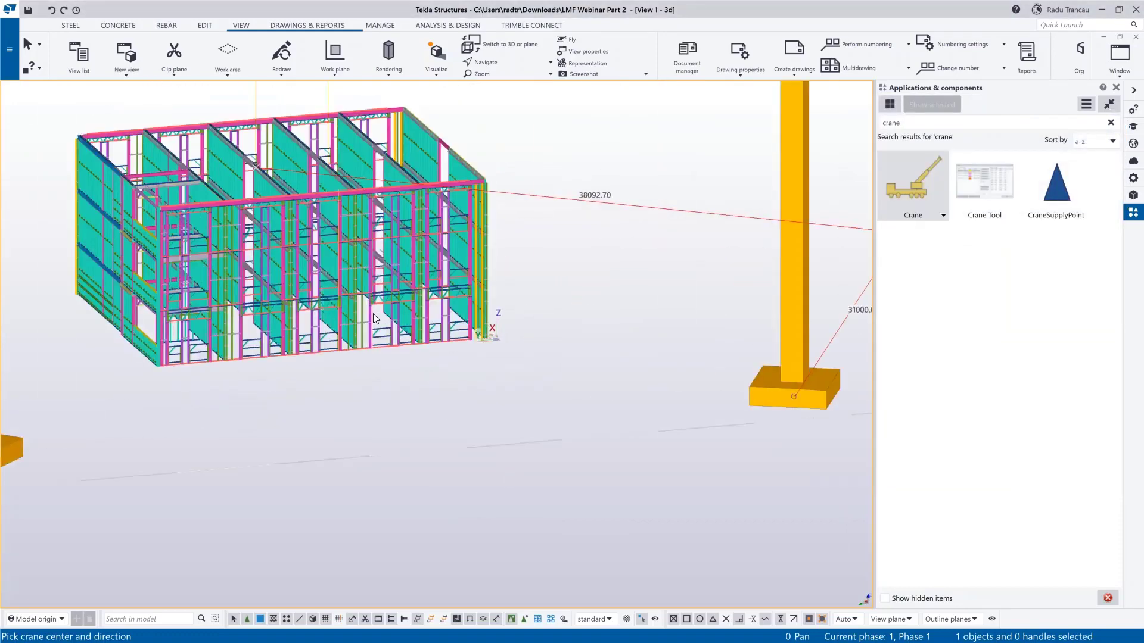
ctrl+middle_drag(372, 311, 368, 310)
scroll(446, 349, up, 4)
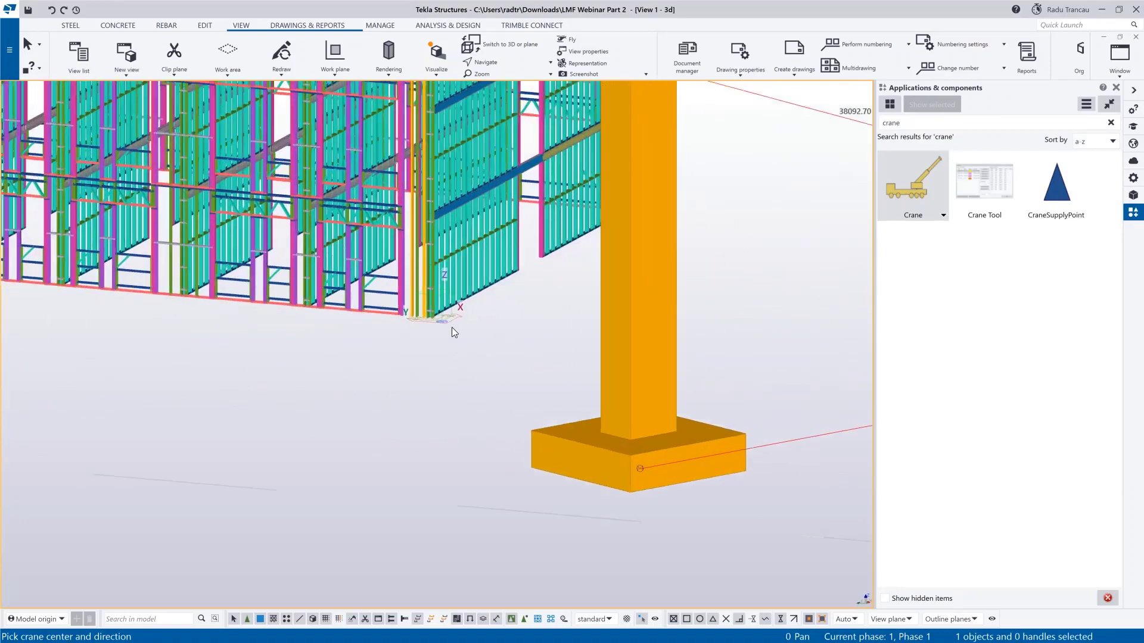
Search the components for "point", start the Layout Point component, and move its settings window clear of the building corner.
scroll(452, 328, down, 3)
scroll(469, 345, down, 2)
scroll(461, 324, up, 6)
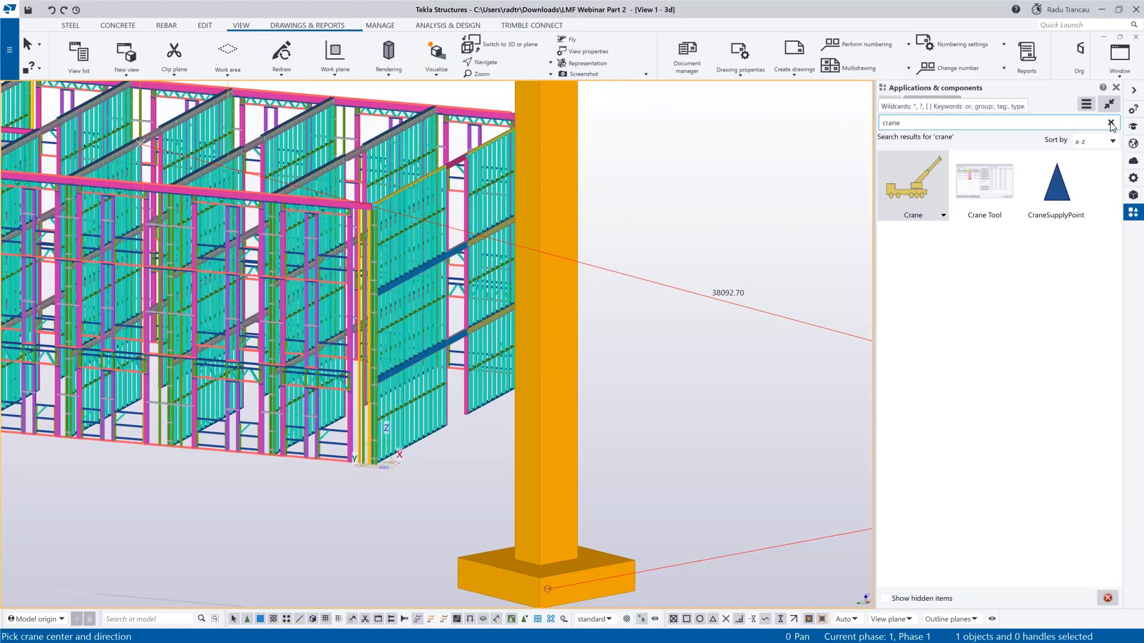
click(915, 124)
drag(911, 125, 790, 191)
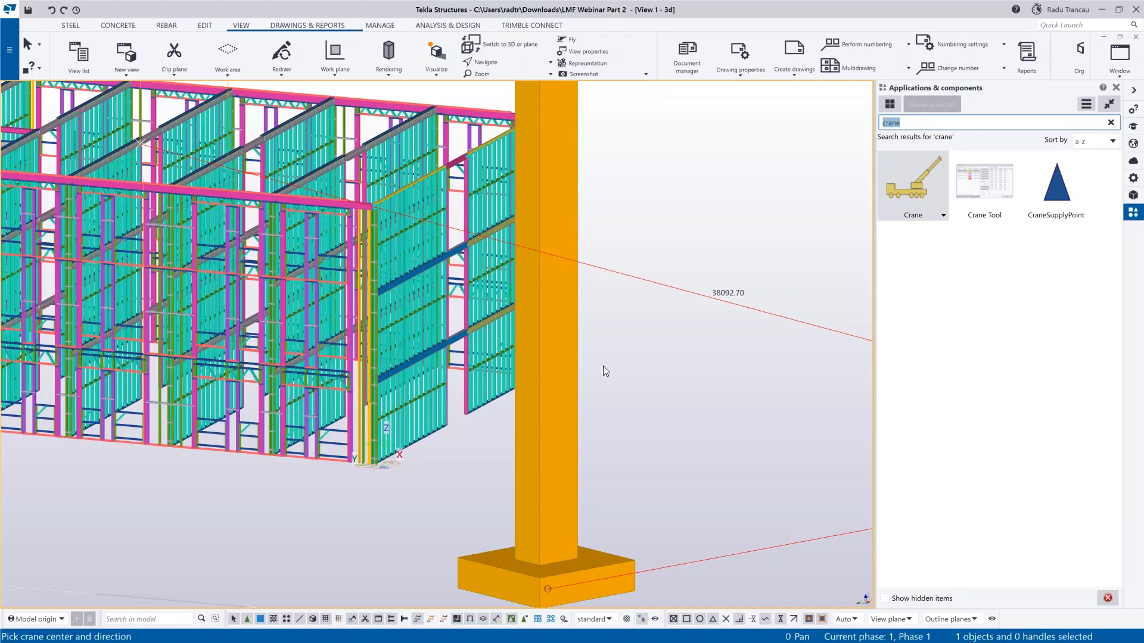
text(point)
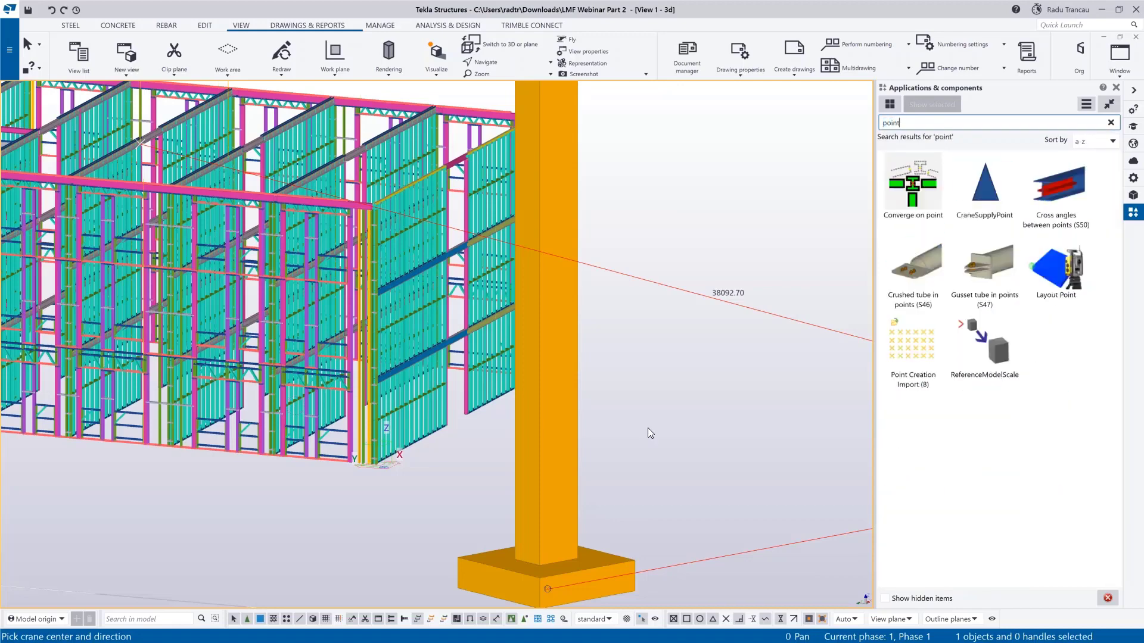
click(1055, 265)
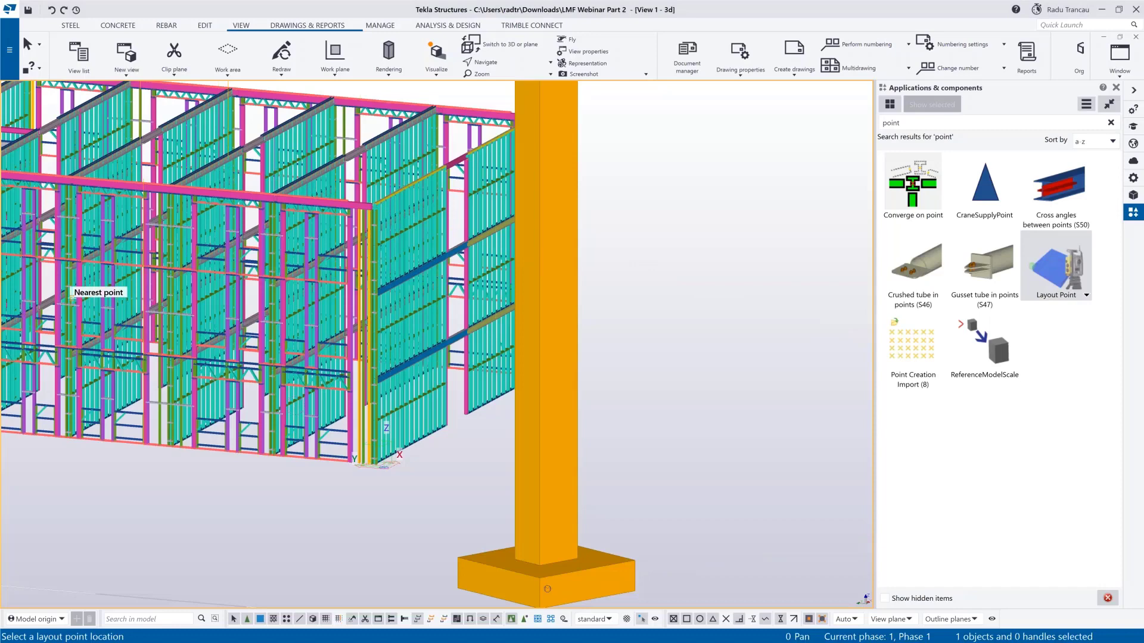
drag(288, 179, 755, 175)
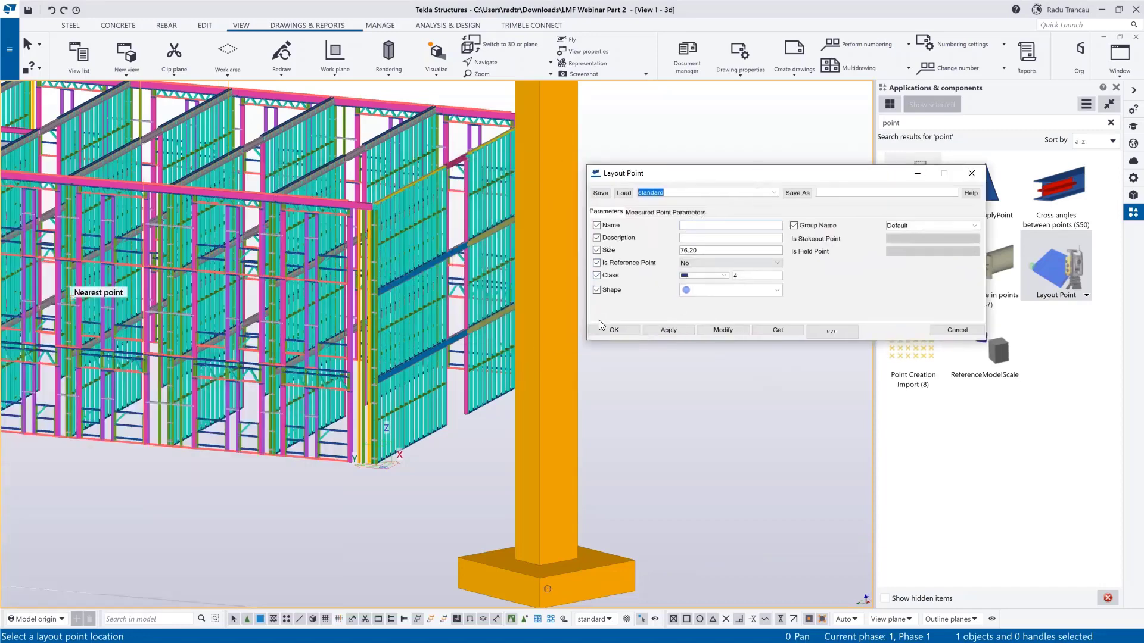
Place five layout points with the standard settings at the stud bases around the building corner, and close the settings.
scroll(403, 414, up, 10)
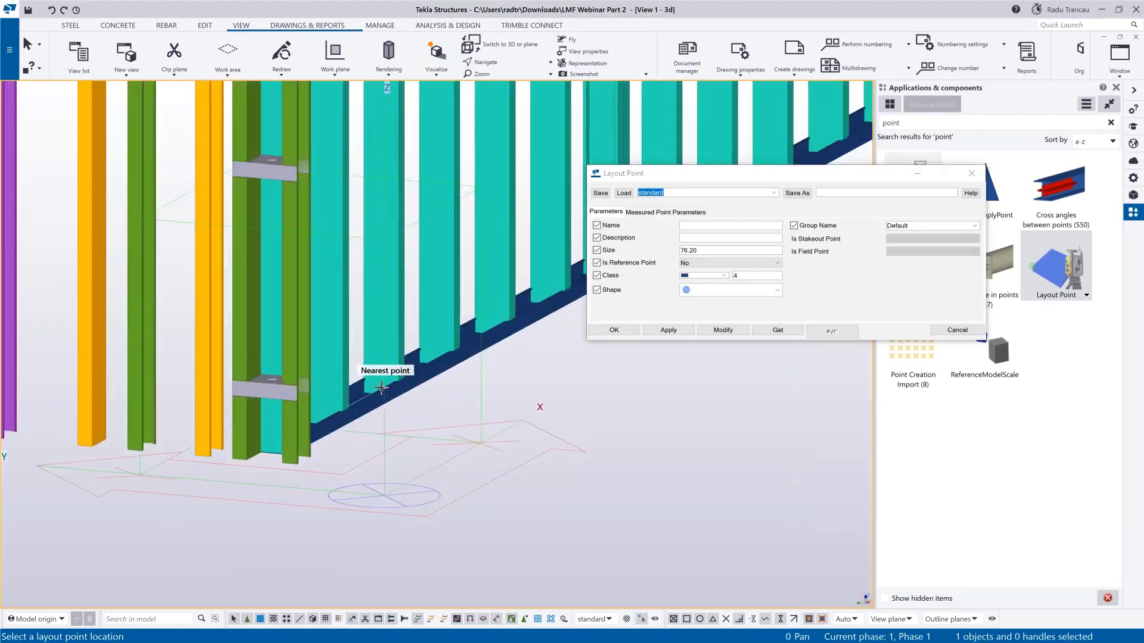
click(271, 453)
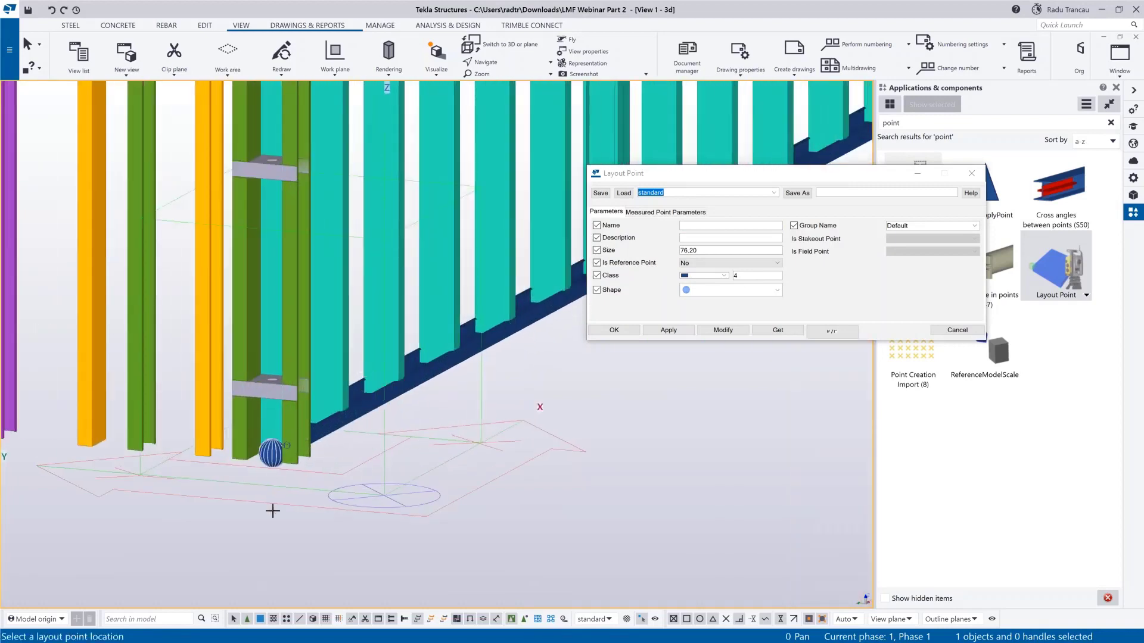
click(318, 421)
middle_drag(200, 487, 259, 466)
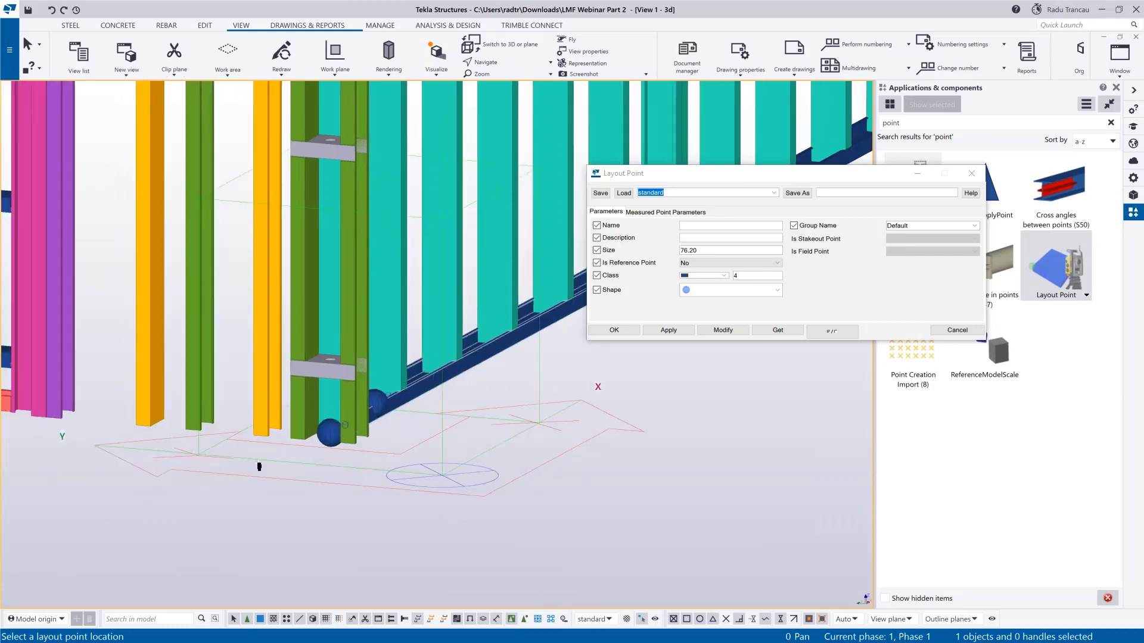
click(256, 434)
scroll(229, 455, up, 2)
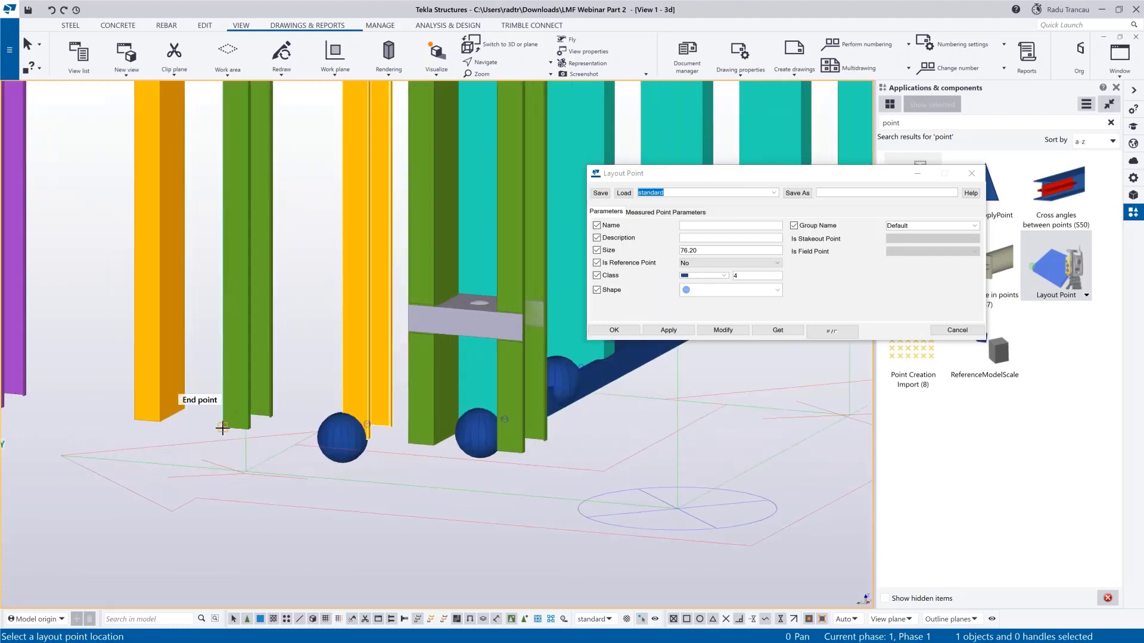
middle_drag(222, 480, 239, 482)
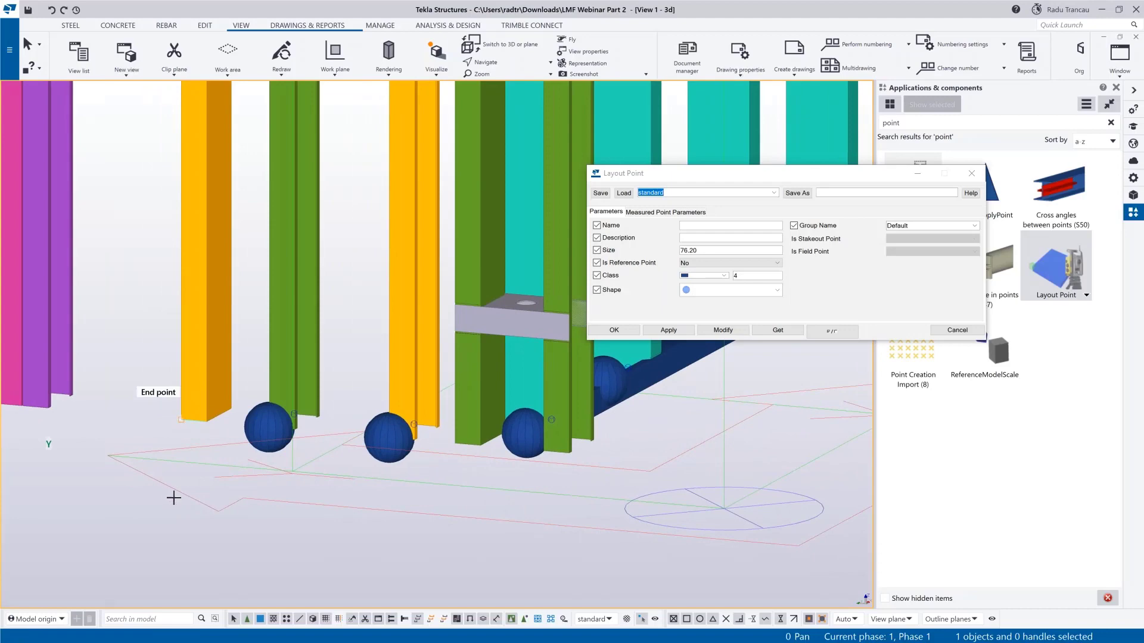
click(177, 437)
scroll(209, 437, down, 6)
scroll(269, 489, up, 4)
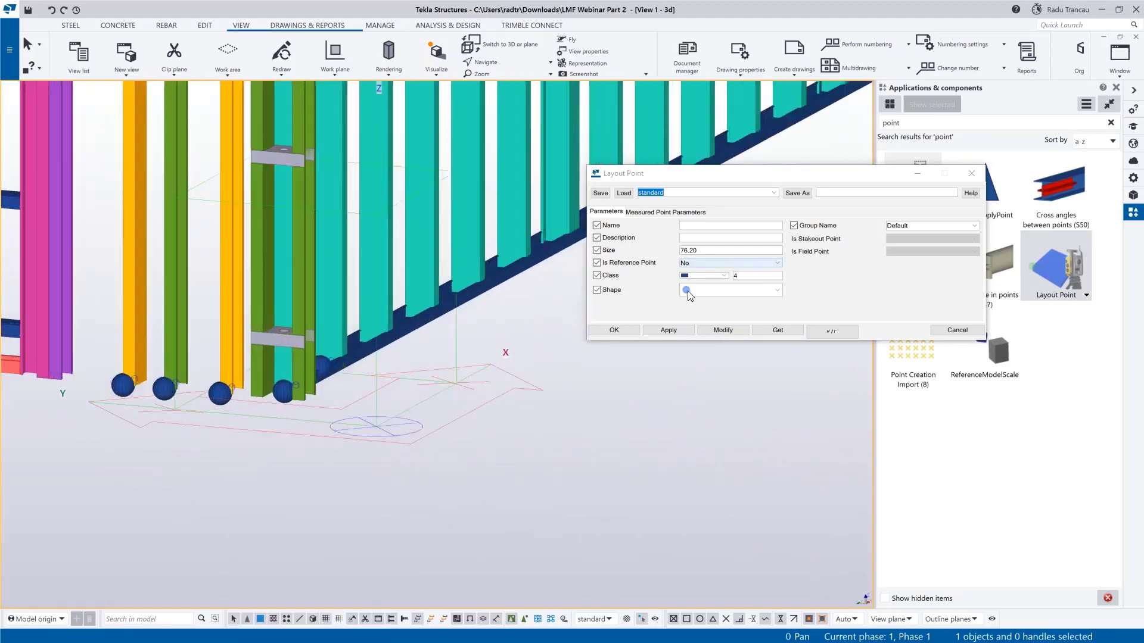
click(941, 332)
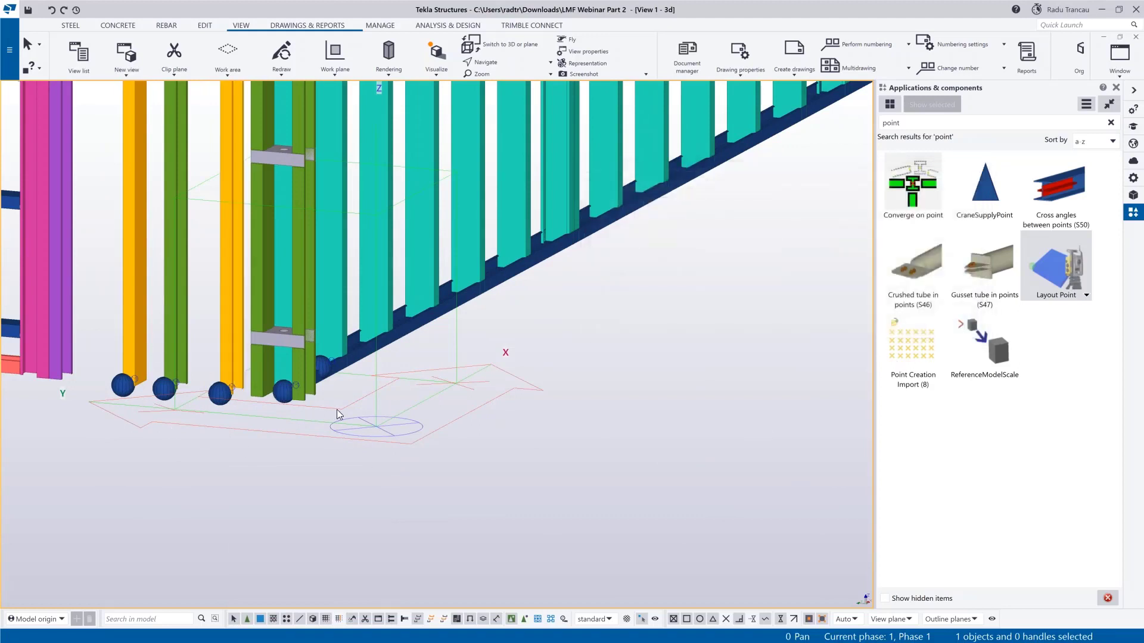
middle_drag(316, 429, 381, 456)
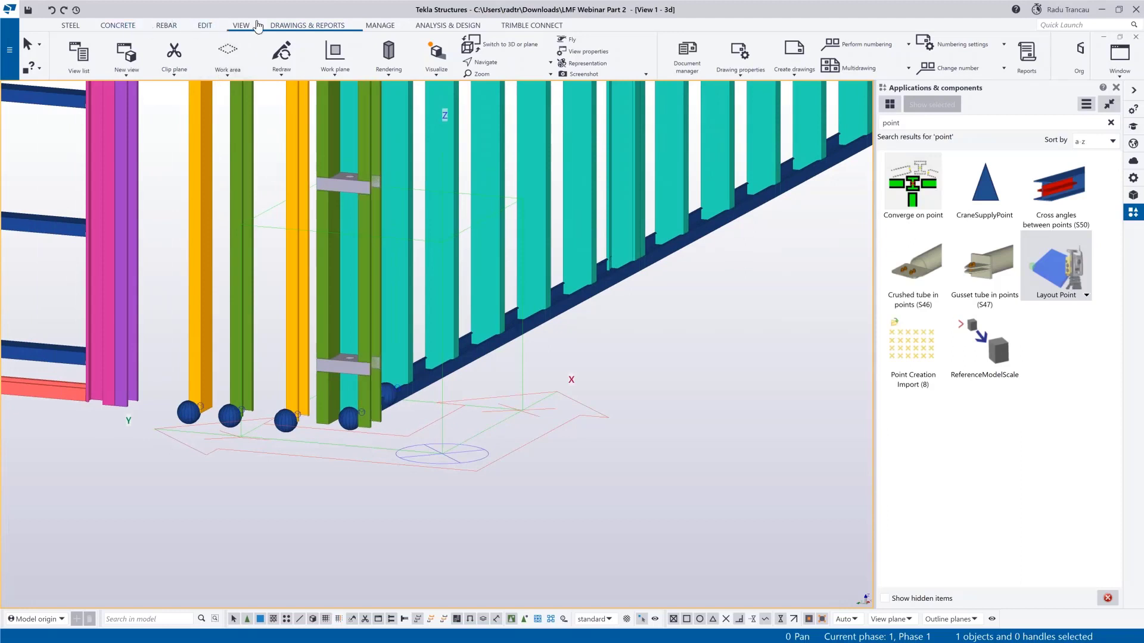
Open the Layout manager and move its window clear of the layout points.
click(381, 25)
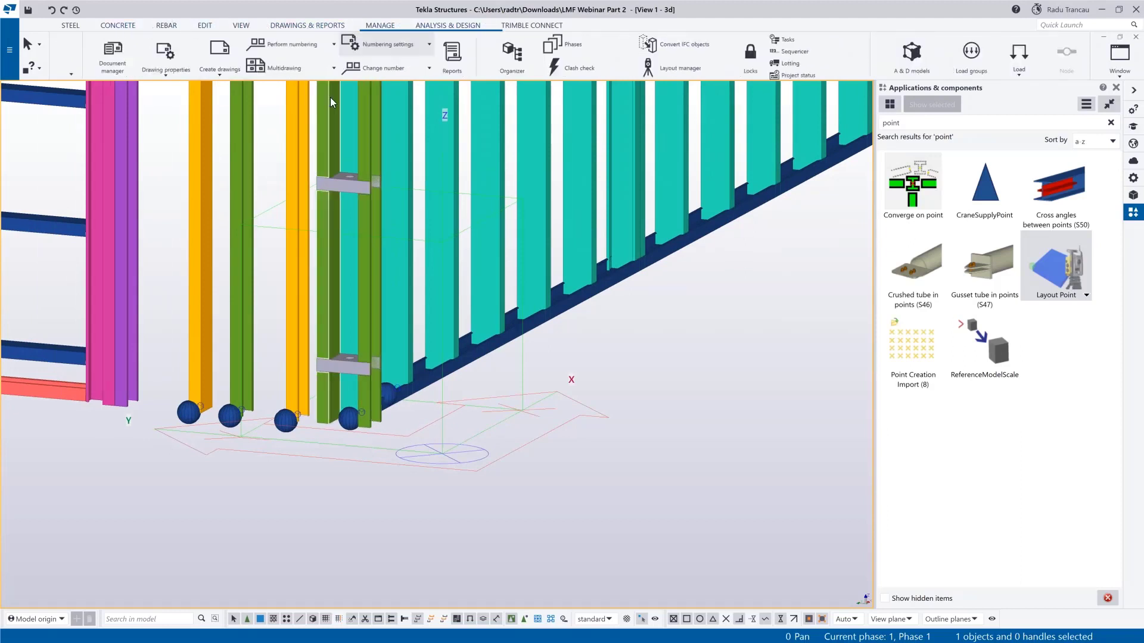
click(271, 68)
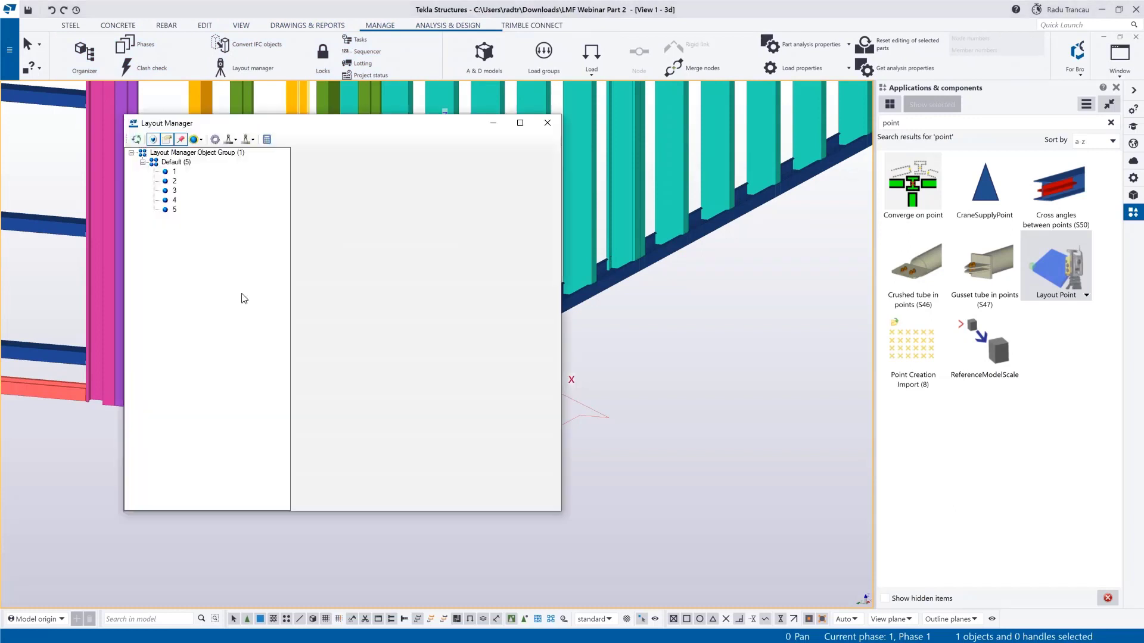
drag(299, 126, 635, 142)
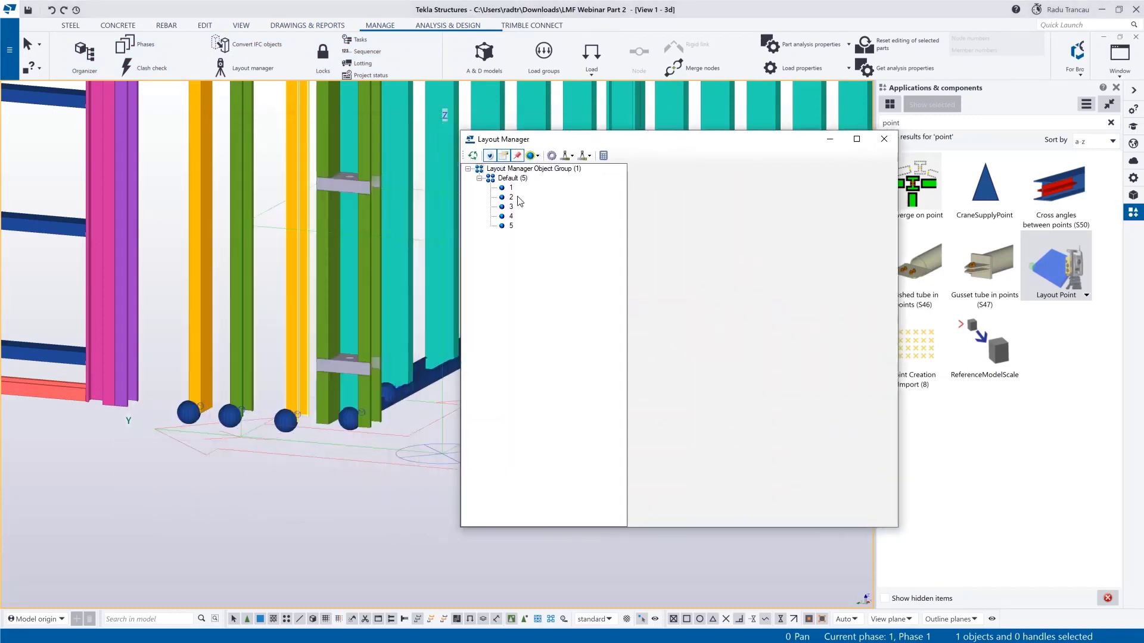
Examine the coordinates of the Default group's layout points and the available export formats, and close the Layout manager.
click(510, 188)
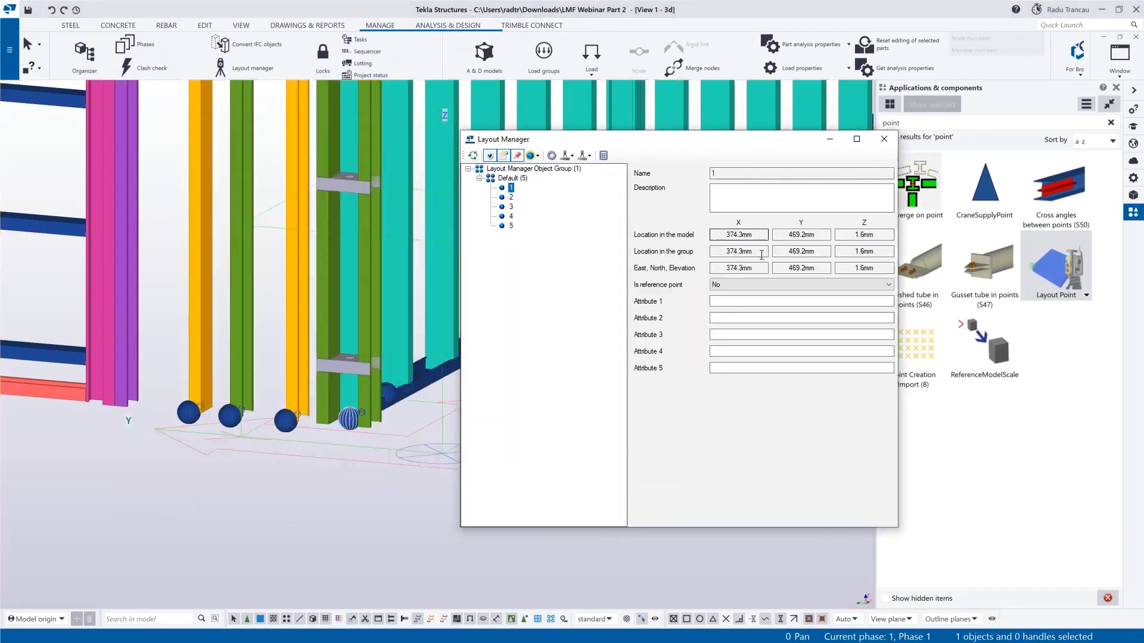
click(511, 207)
click(510, 216)
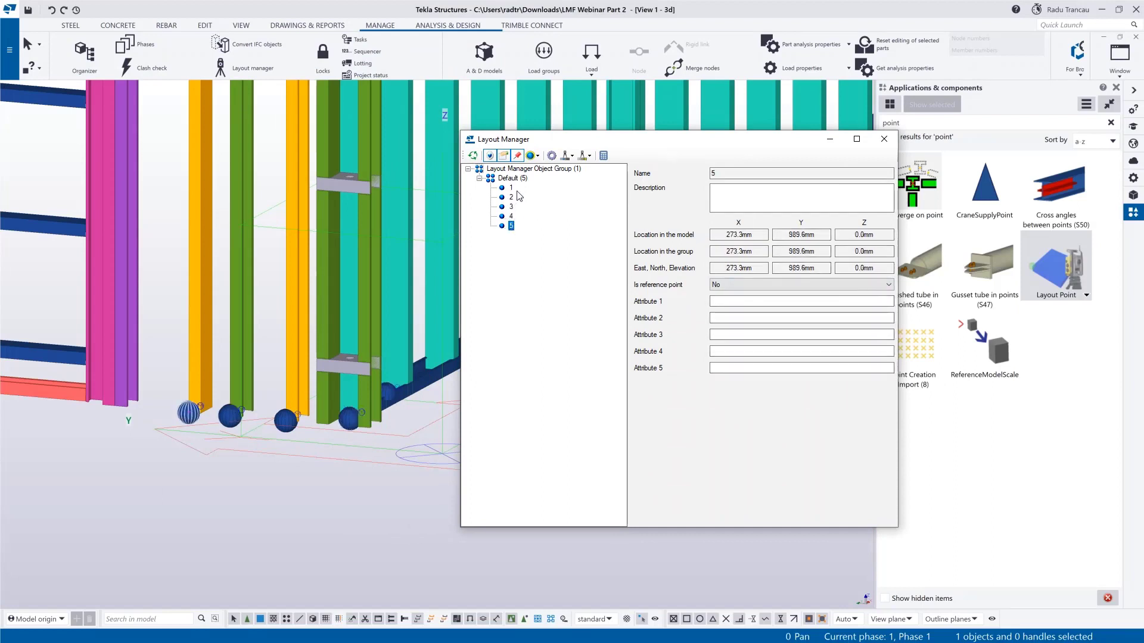
click(585, 155)
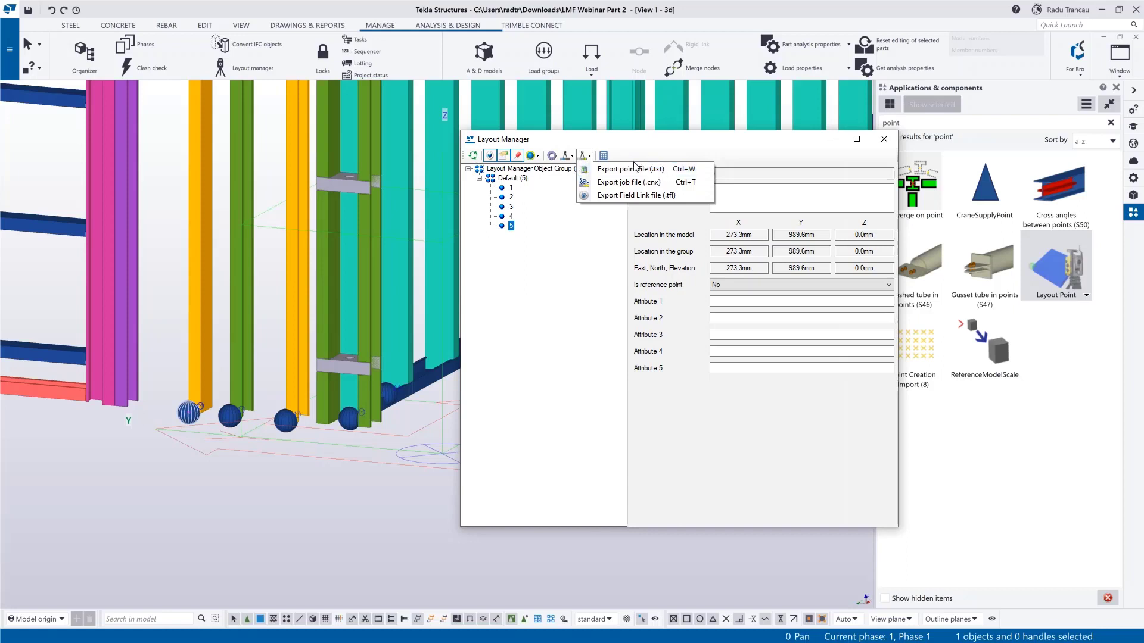
middle_drag(343, 454, 330, 420)
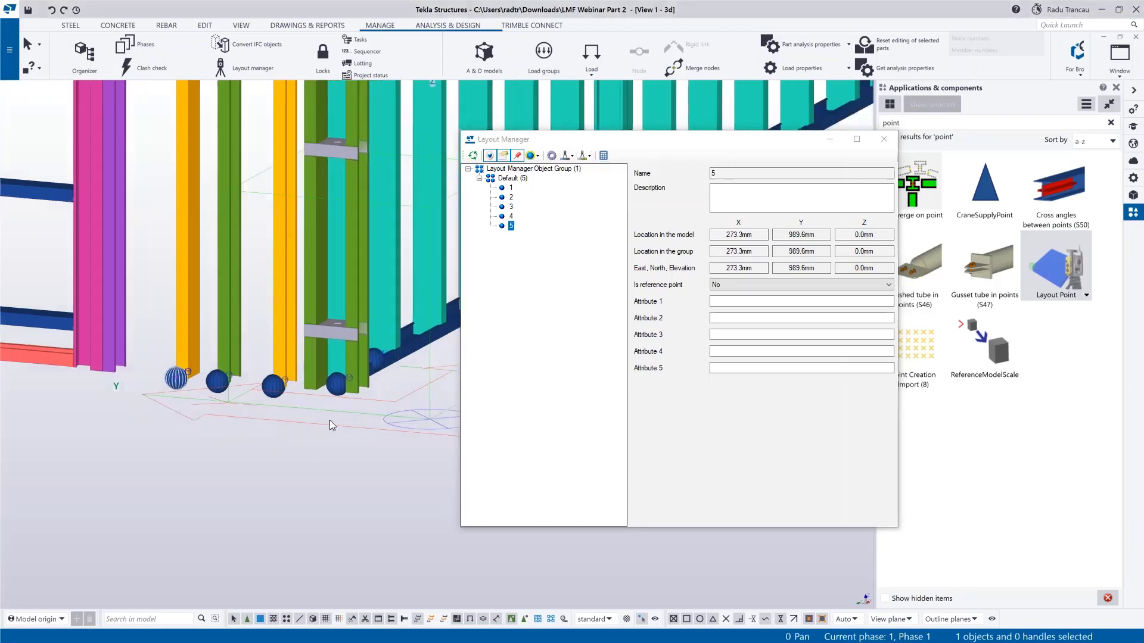
scroll(268, 400, up, 2)
scroll(268, 398, down, 4)
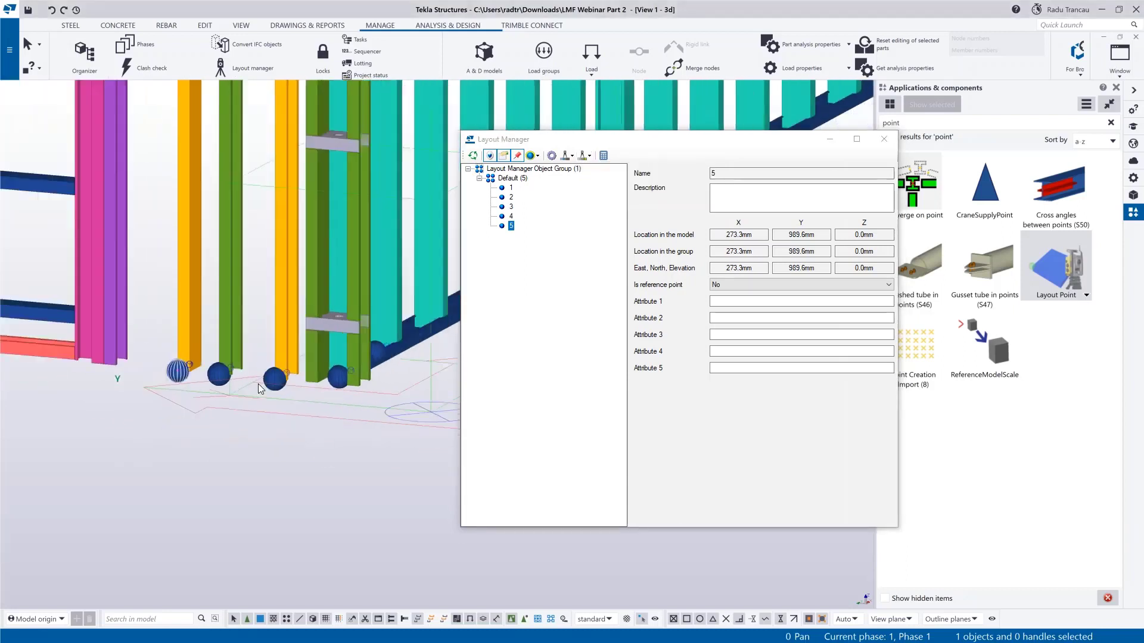
scroll(272, 395, down, 5)
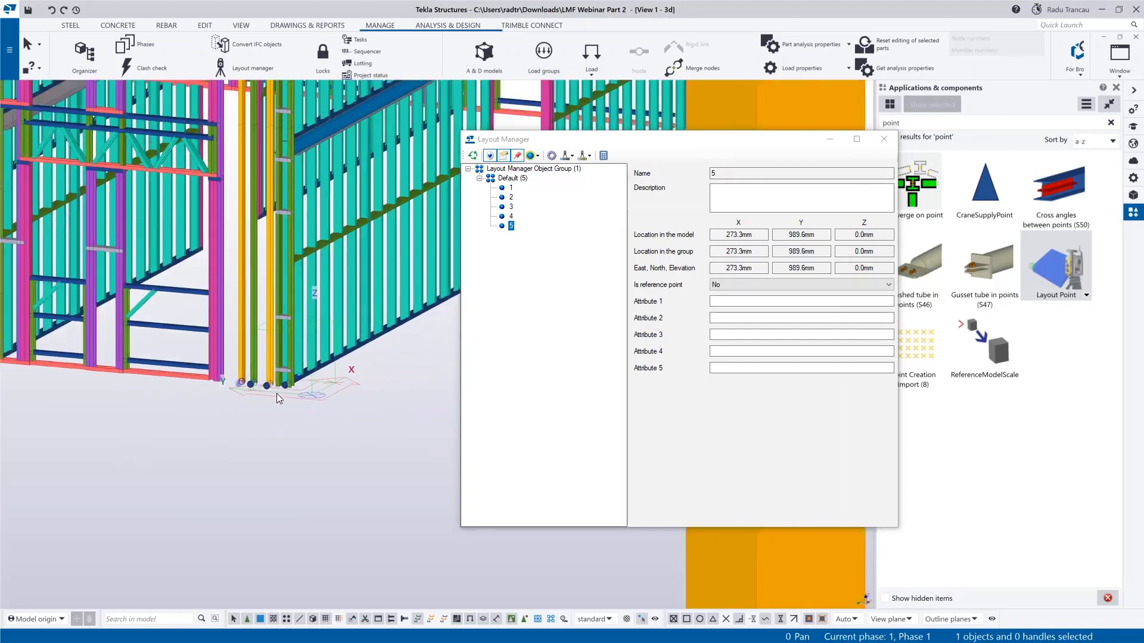
click(884, 139)
View the building and cranes in Trimble Connect Visualizer, and return to the model in Tekla Structures.
middle_drag(253, 467, 416, 479)
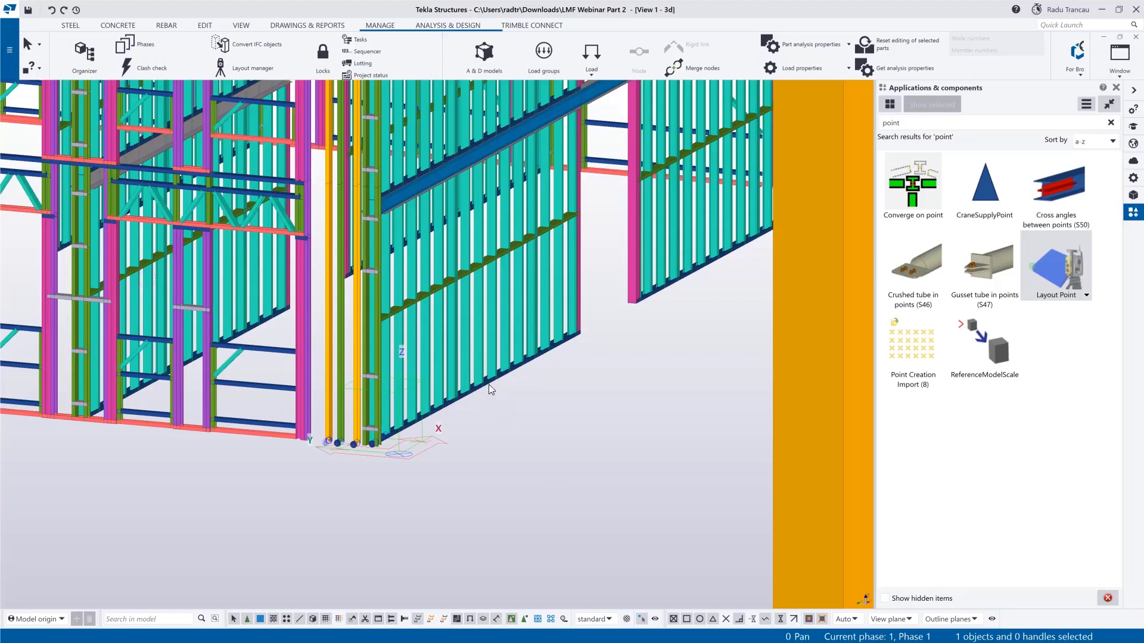
middle_drag(489, 384, 497, 410)
scroll(495, 393, down, 5)
middle_drag(458, 361, 493, 430)
middle_drag(351, 290, 433, 286)
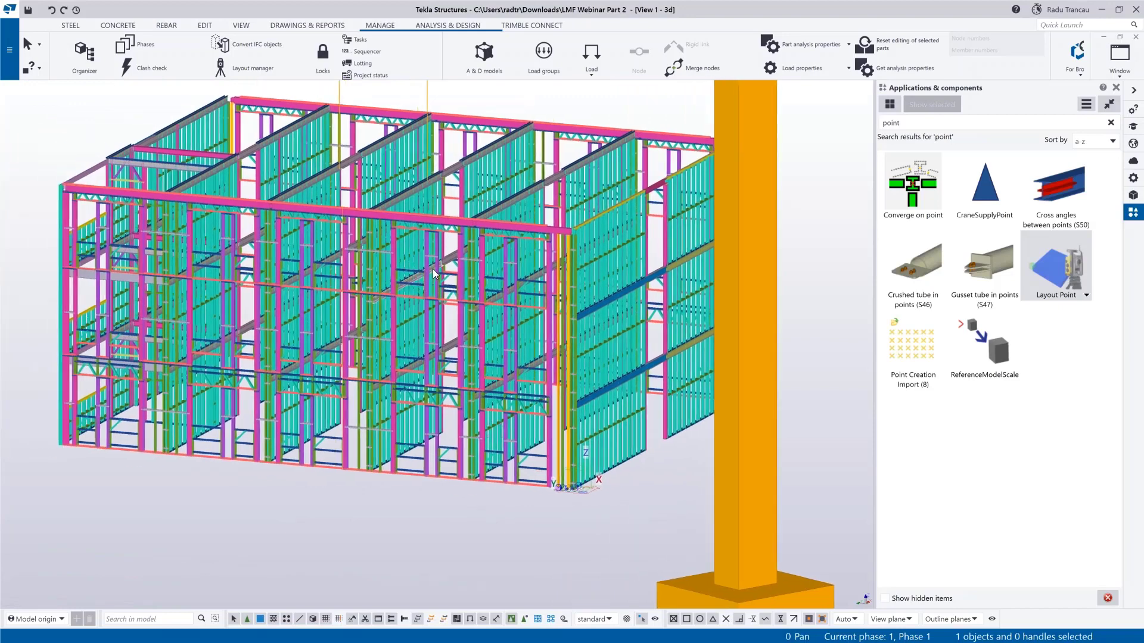
middle_drag(433, 273, 366, 282)
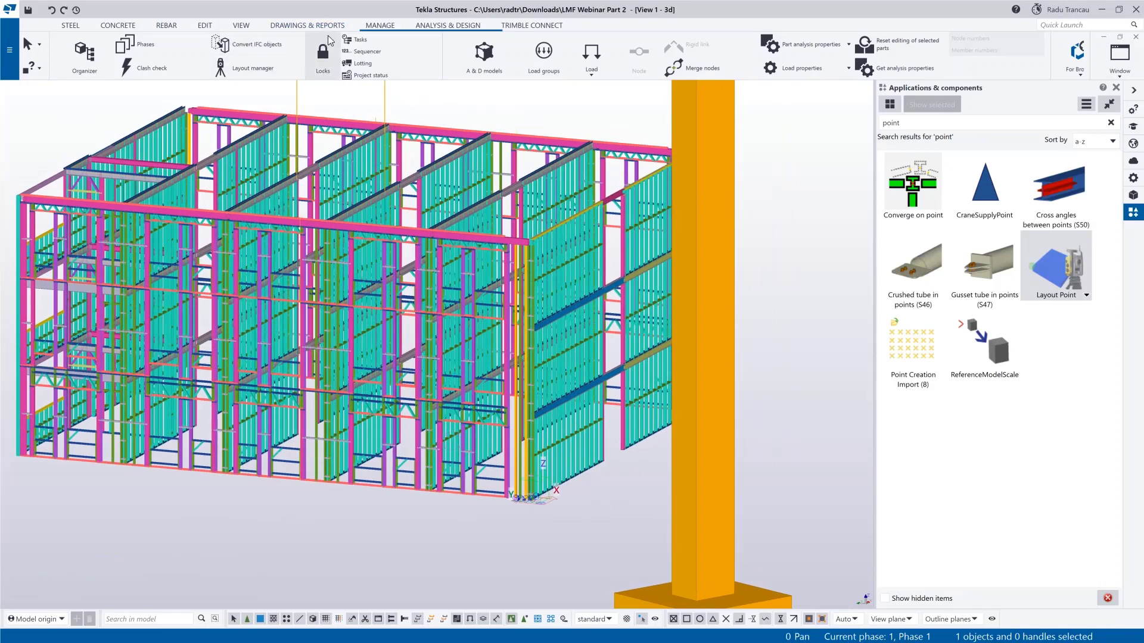
click(393, 25)
click(241, 25)
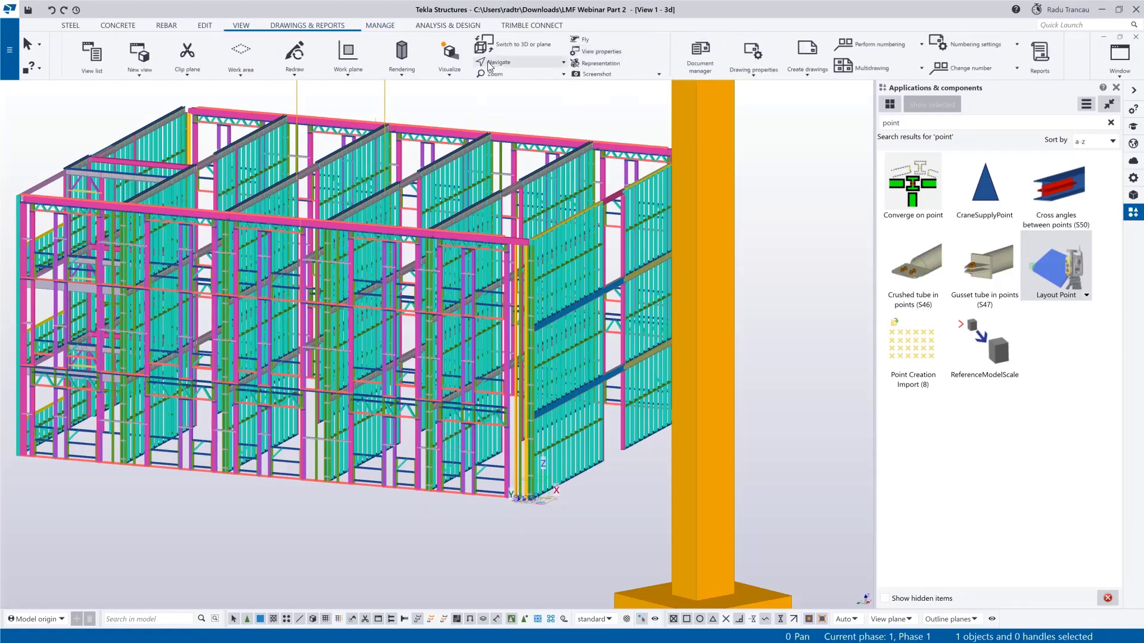
click(449, 75)
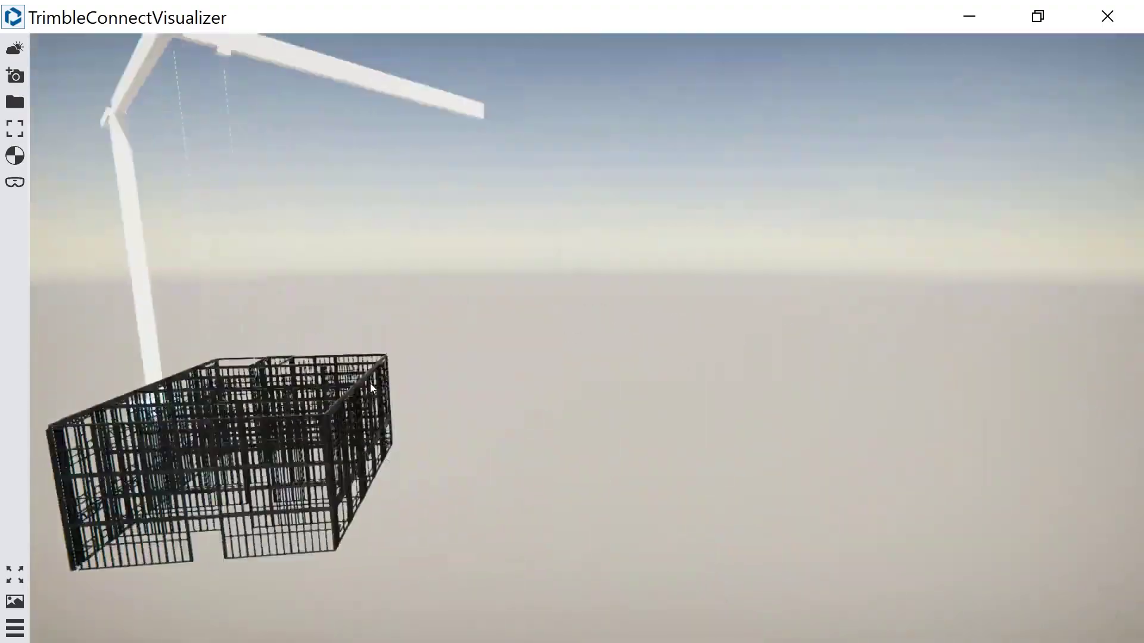
click(1106, 16)
middle_drag(502, 303, 487, 313)
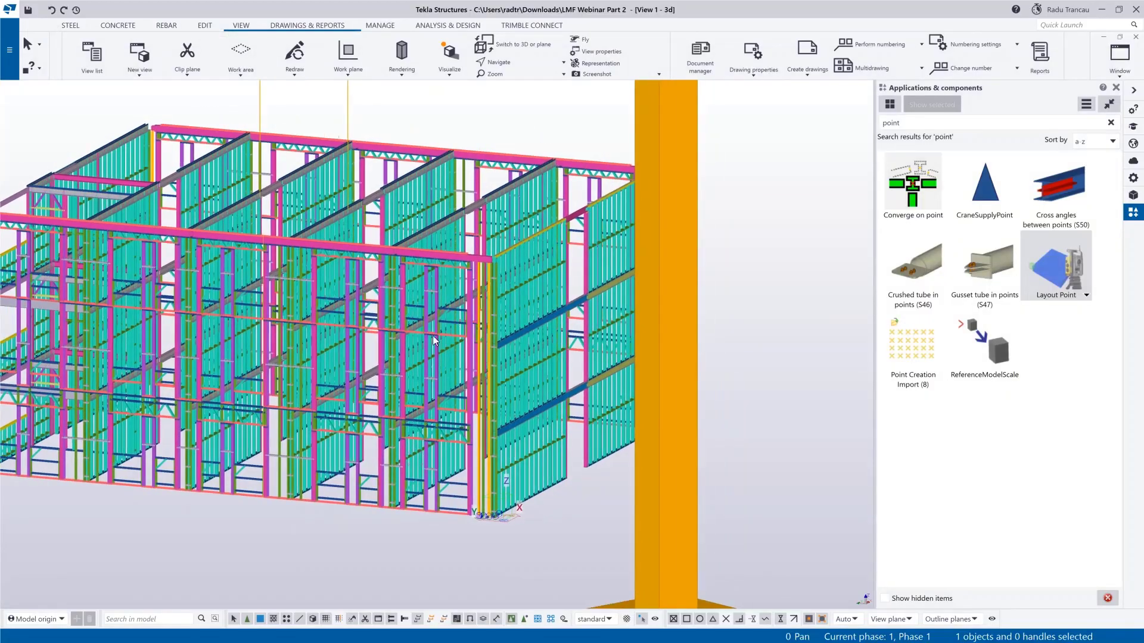
scroll(432, 334, down, 3)
middle_drag(467, 344, 467, 377)
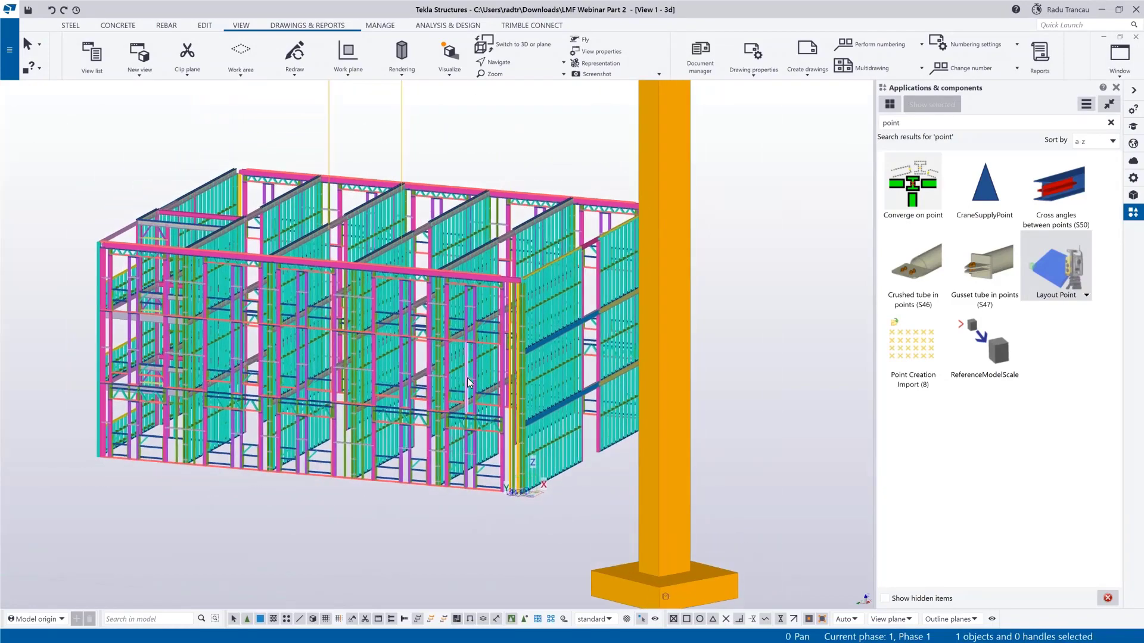
scroll(531, 384, up, 5)
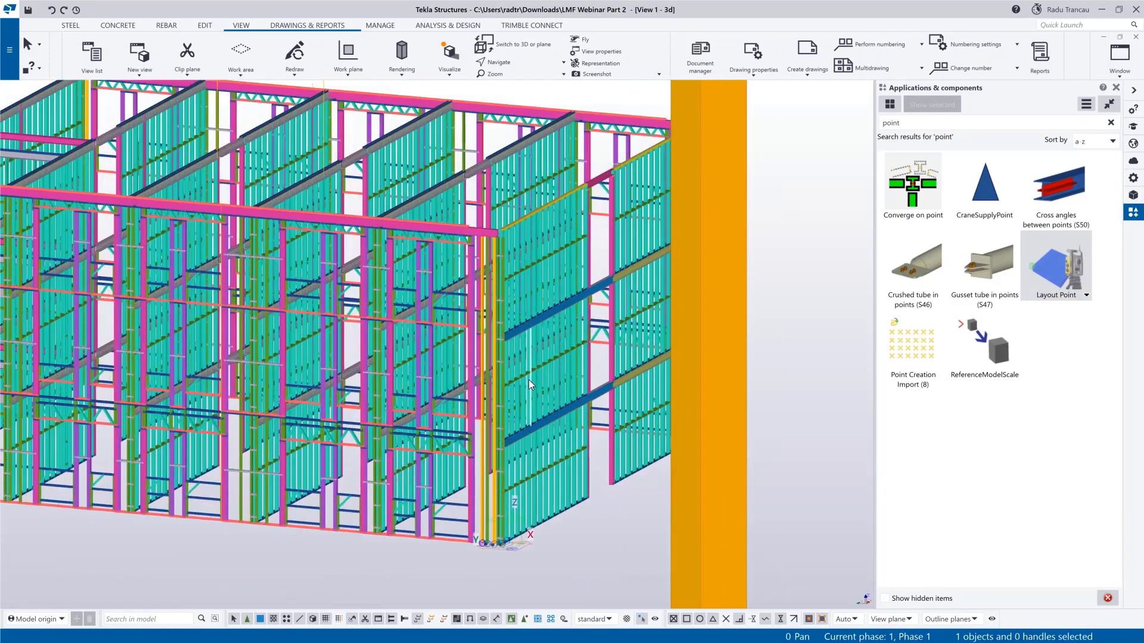
scroll(528, 380, down, 4)
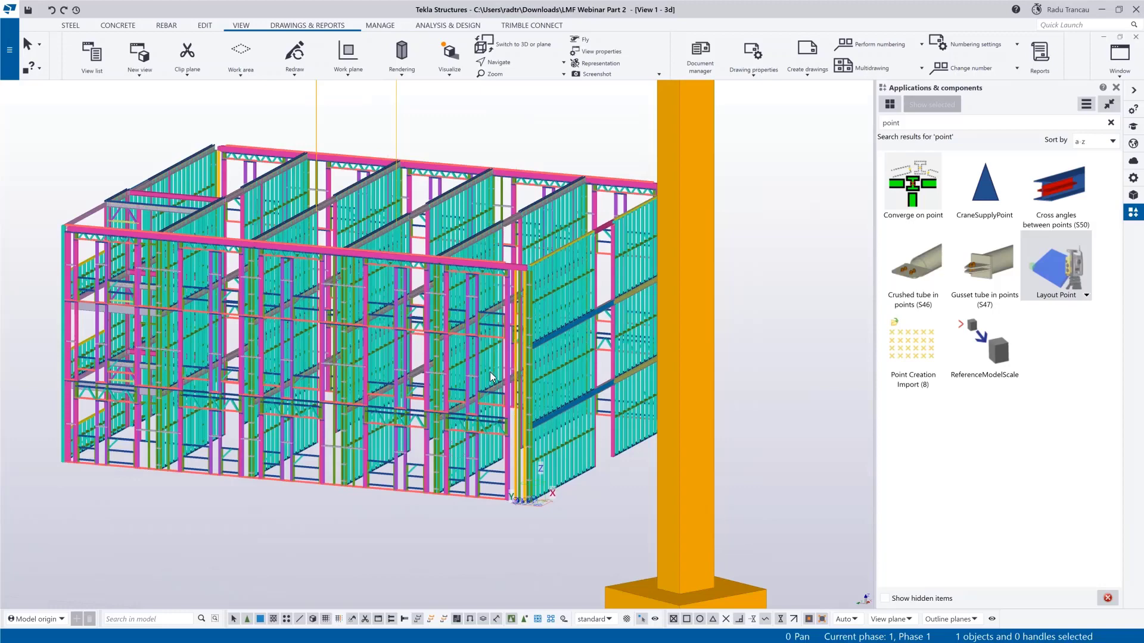
scroll(513, 402, down, 3)
scroll(505, 396, up, 5)
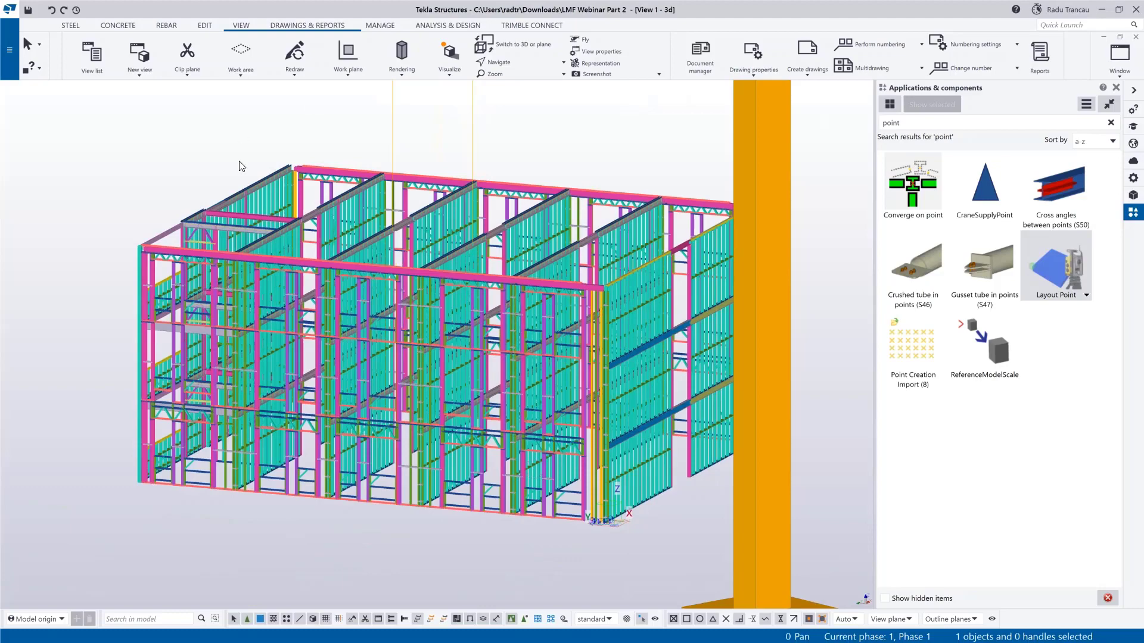
middle_drag(592, 425, 498, 399)
scroll(536, 458, up, 4)
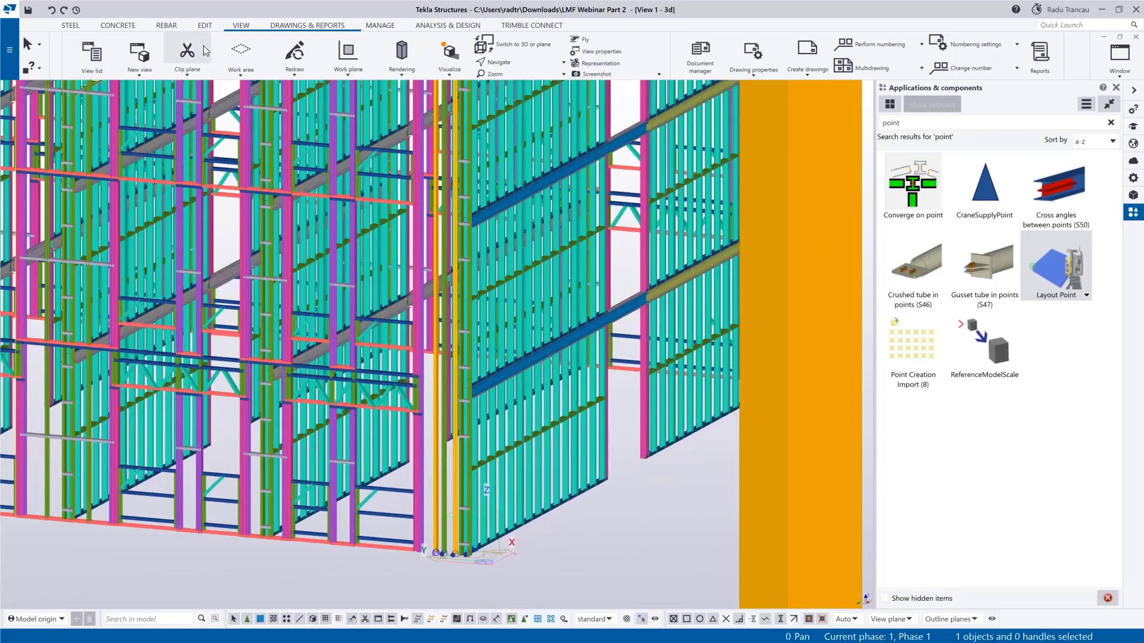
Open the Document manager, choose the Beam assembly drawing and select its related objects in the model.
click(286, 26)
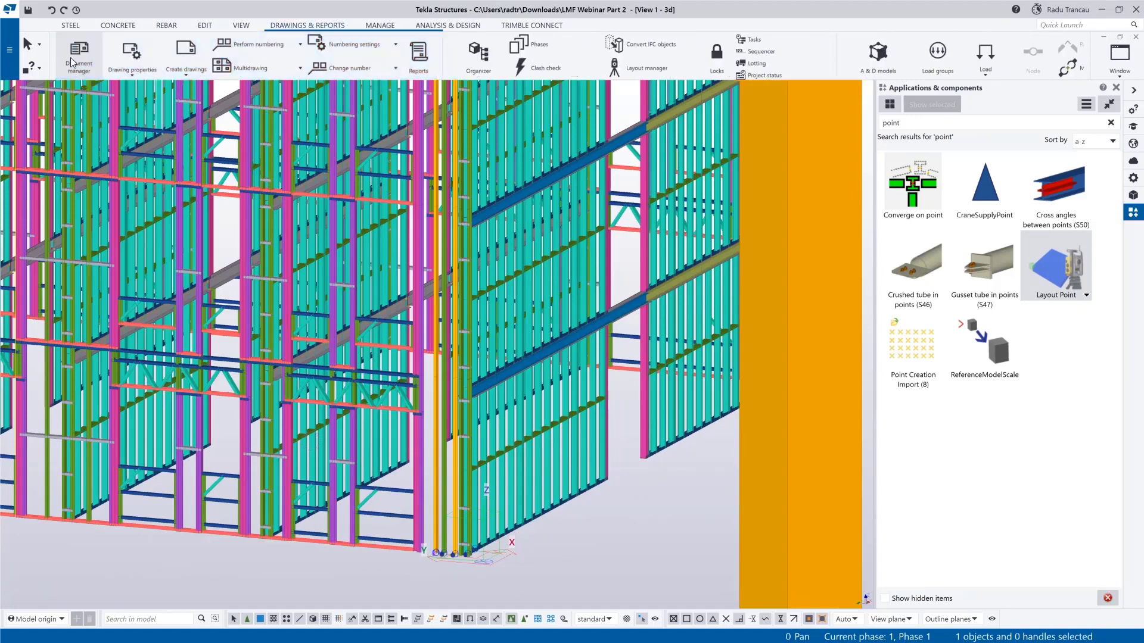
click(75, 57)
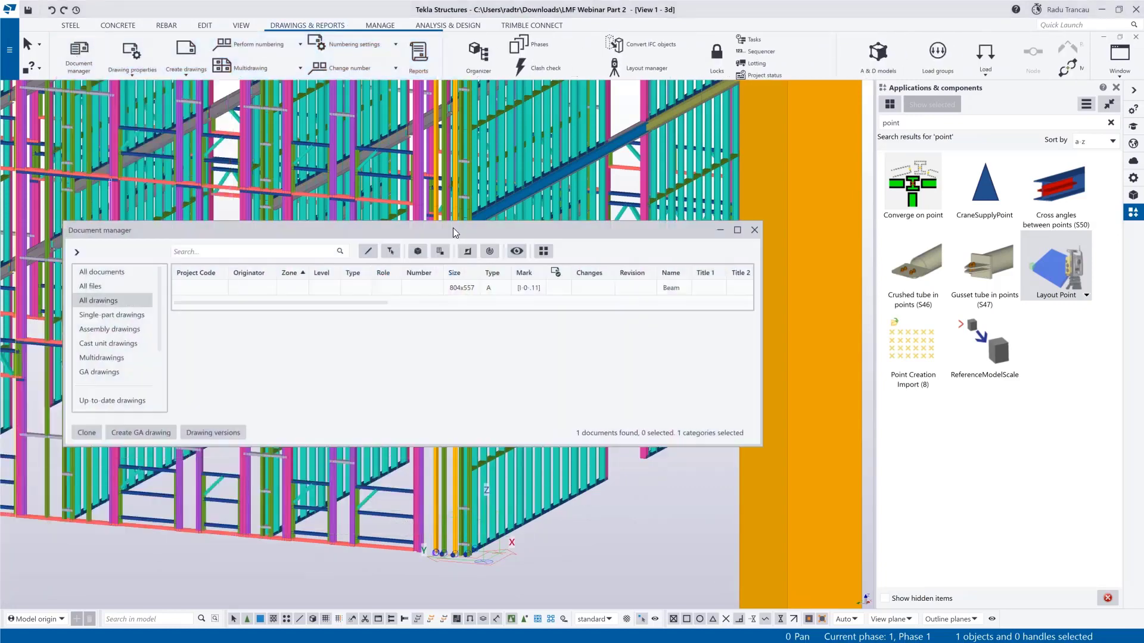
drag(455, 231, 511, 224)
click(488, 276)
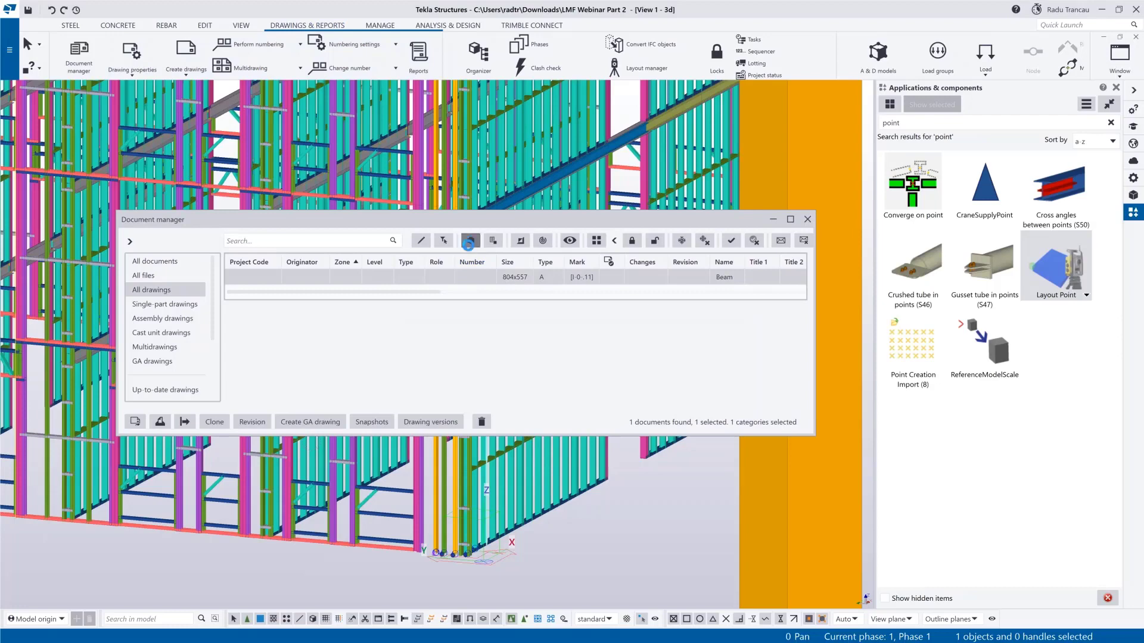
scroll(459, 532, down, 5)
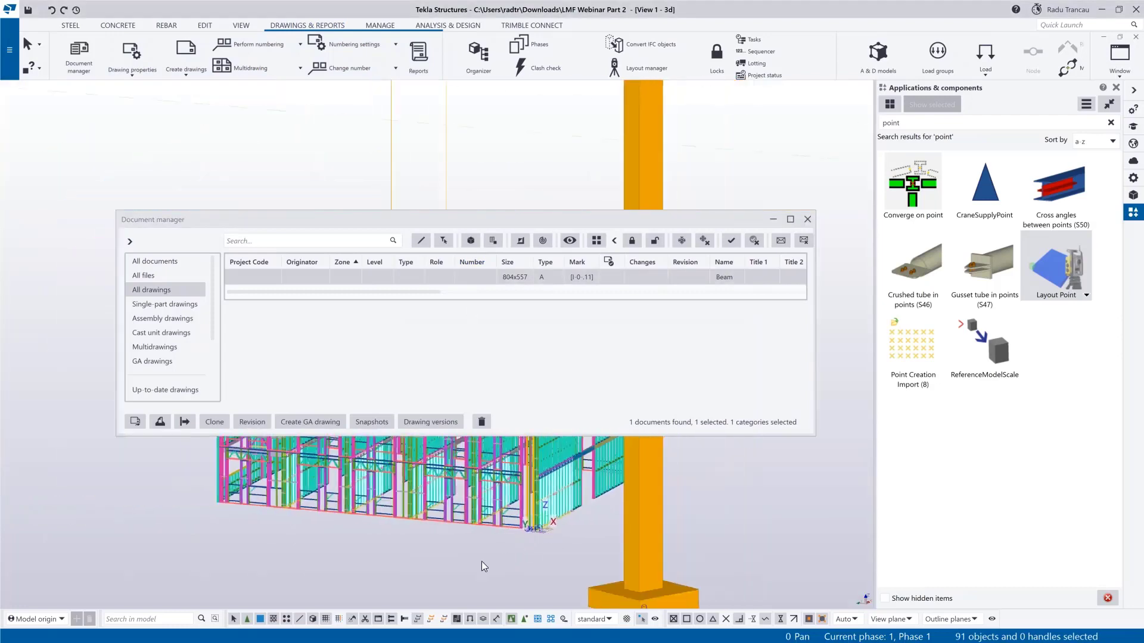
click(712, 475)
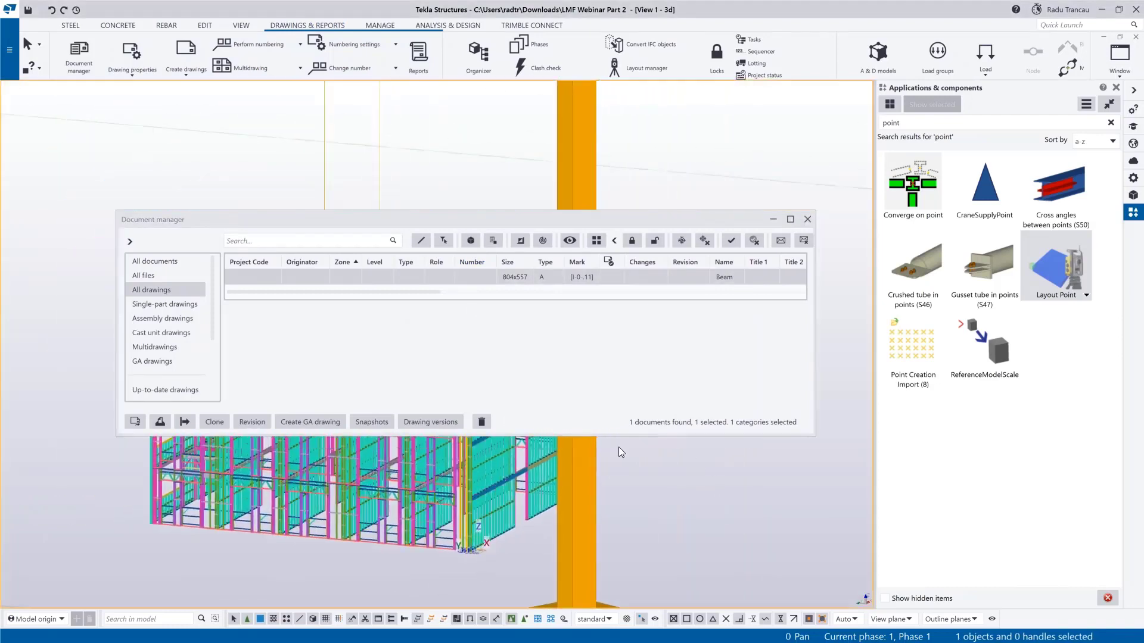
click(470, 240)
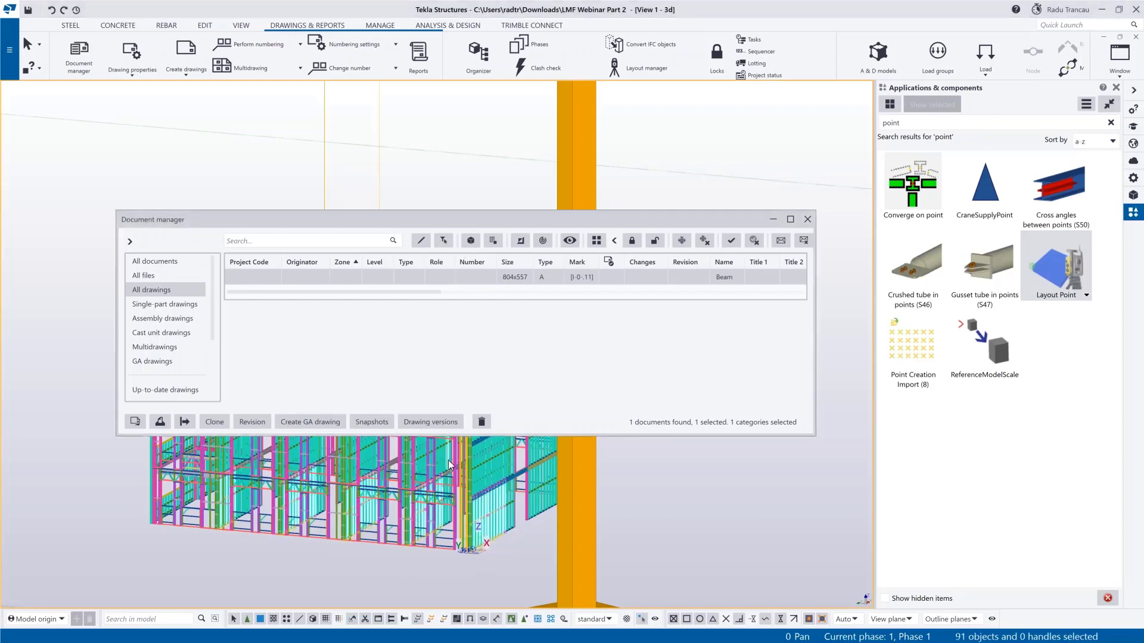
Search the applications and components for "link" and open the tool for linking documents to Trimble Connect.
double_click(898, 123)
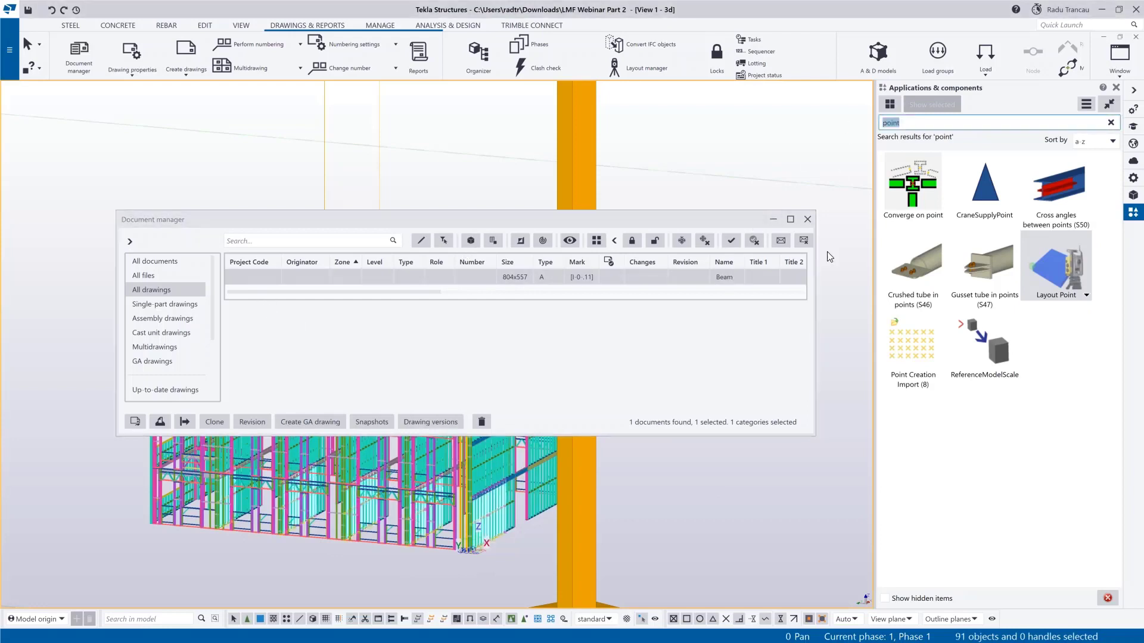
text(link)
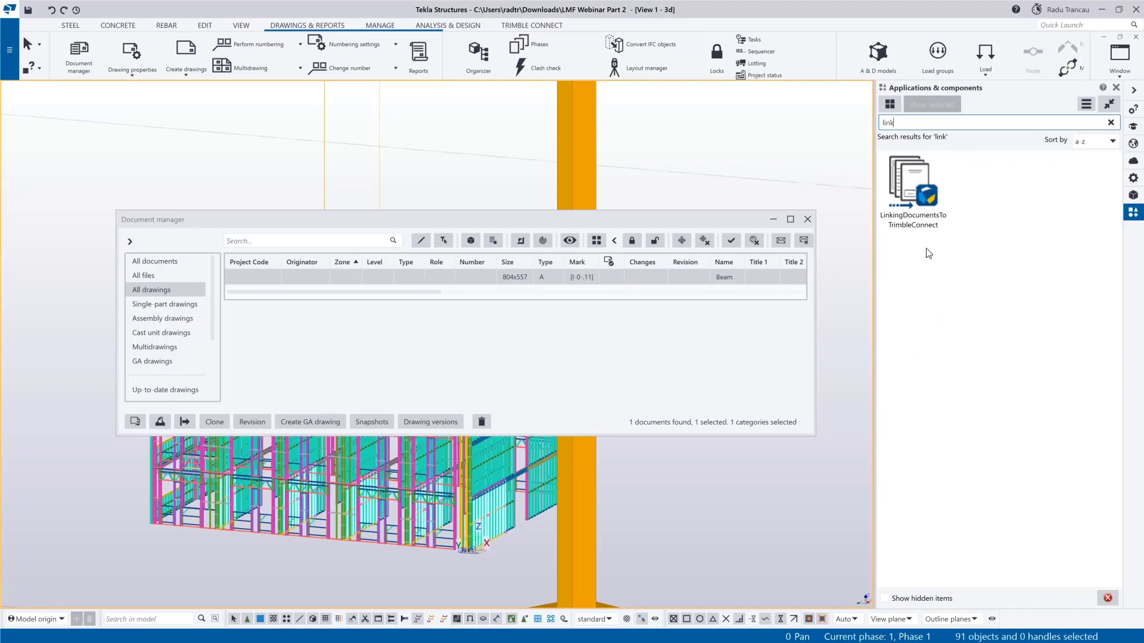
click(916, 176)
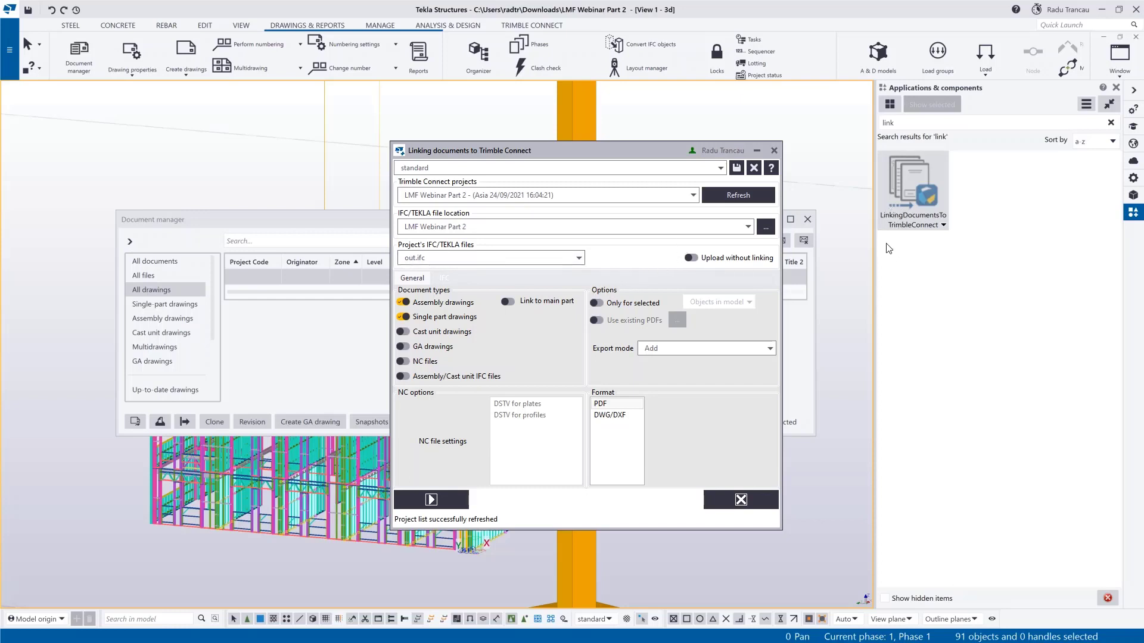
drag(659, 150, 638, 157)
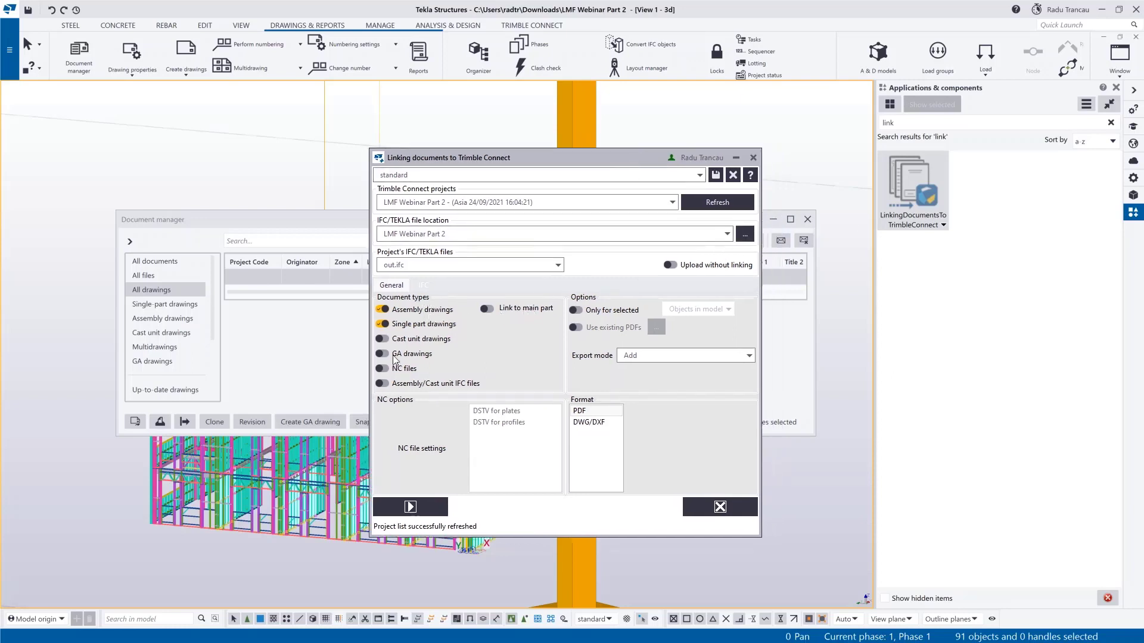
Limit the linking to only the objects selected in the model and run the export to Trimble Connect.
middle_drag(209, 463, 68, 409)
middle_drag(285, 471, 230, 513)
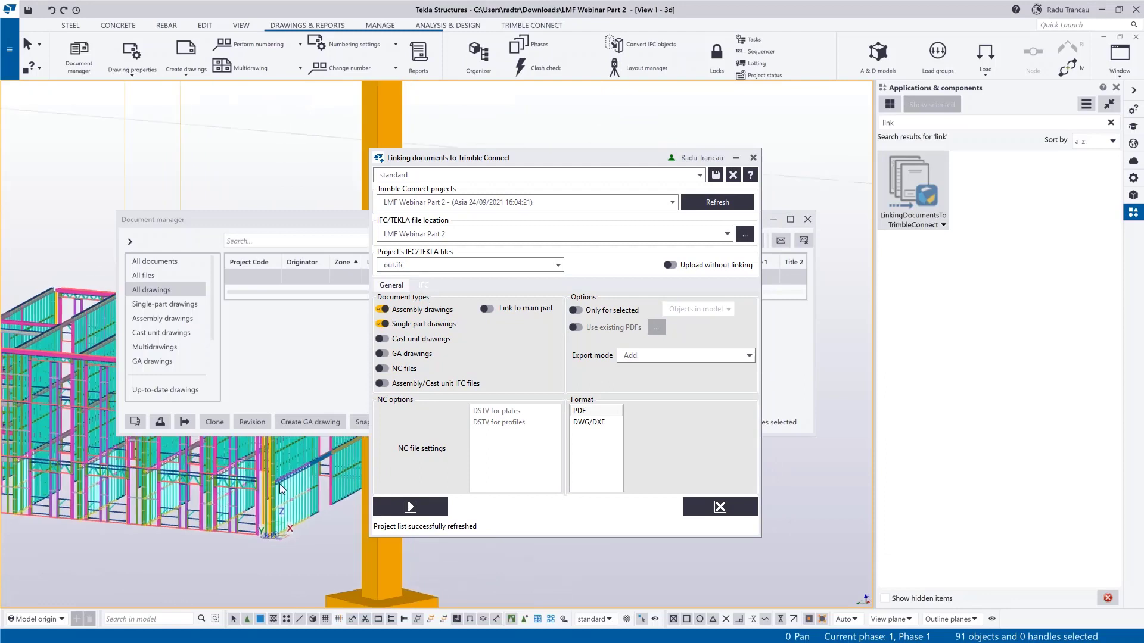
click(575, 311)
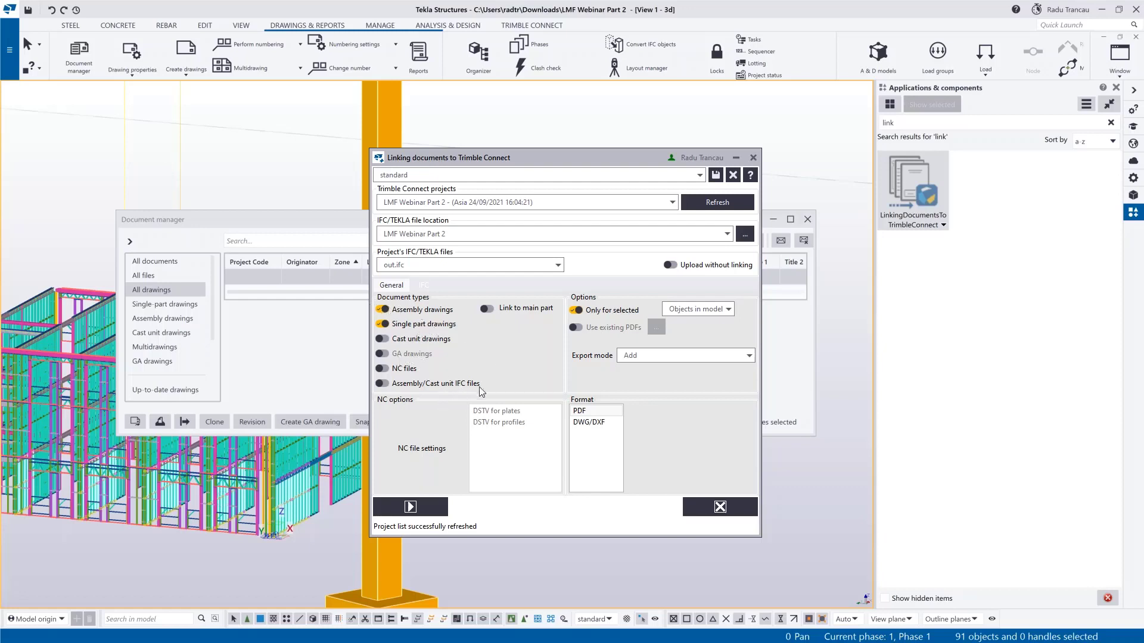
click(411, 507)
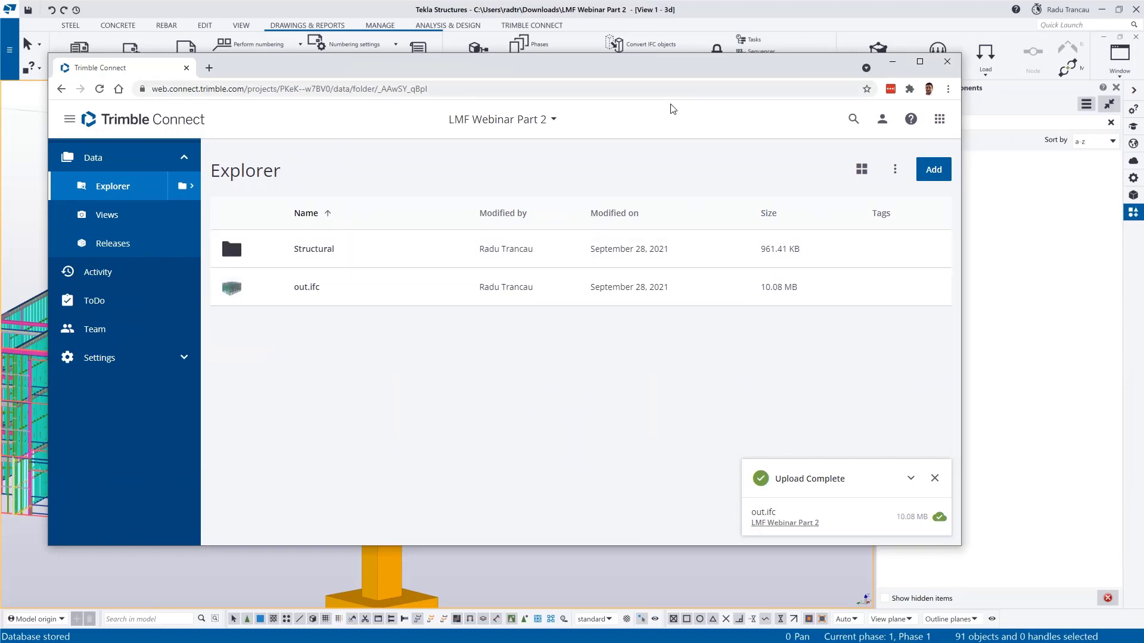
Check the files of the LMF Webinar Part 2 project in Trimble Connect, and return to the linking dialog in Tekla Structures.
drag(634, 71, 626, 95)
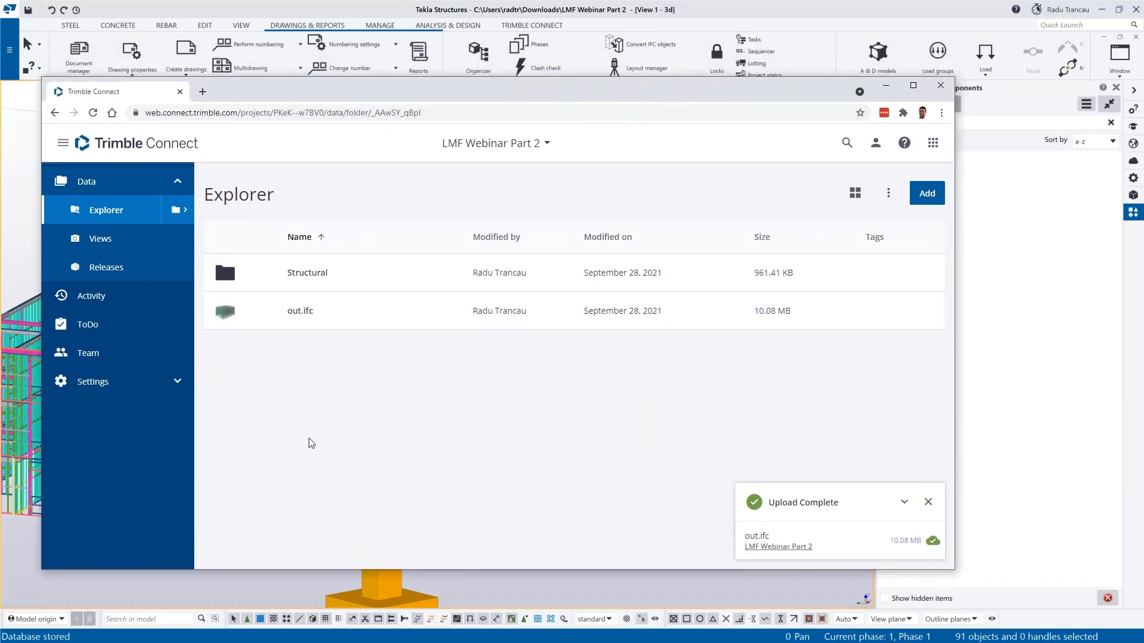
click(86, 184)
click(85, 182)
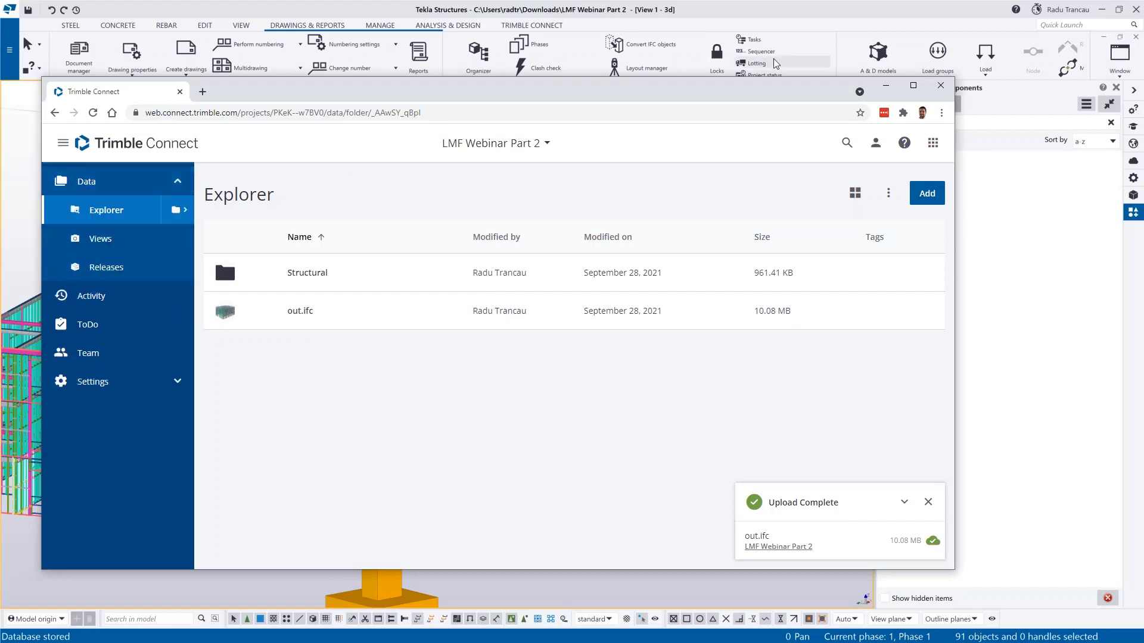
click(883, 89)
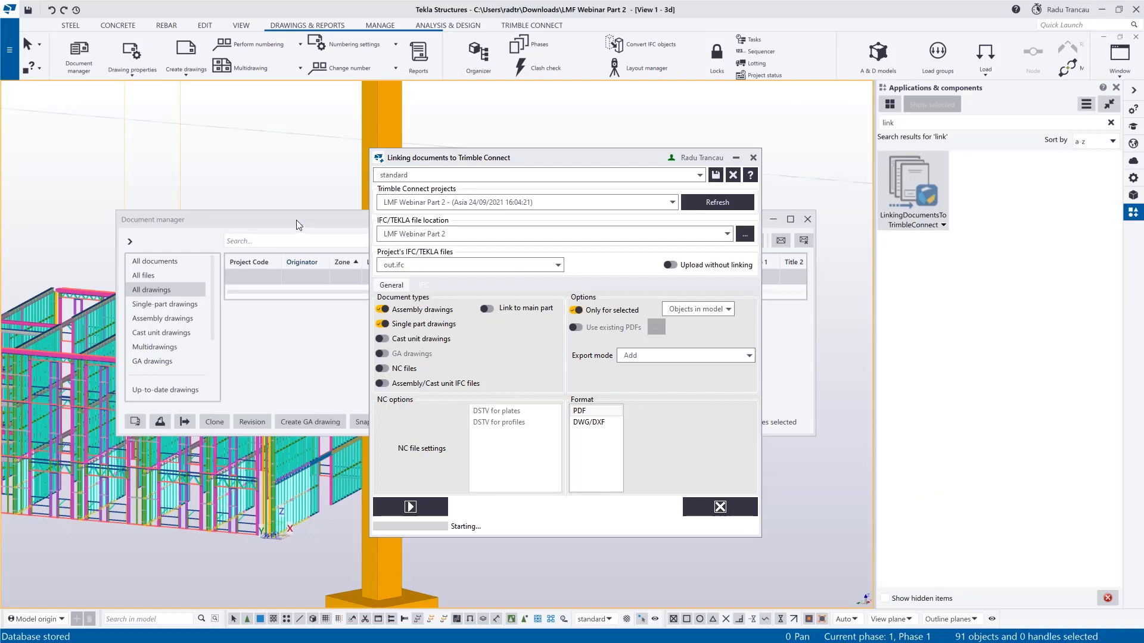
drag(535, 157, 579, 155)
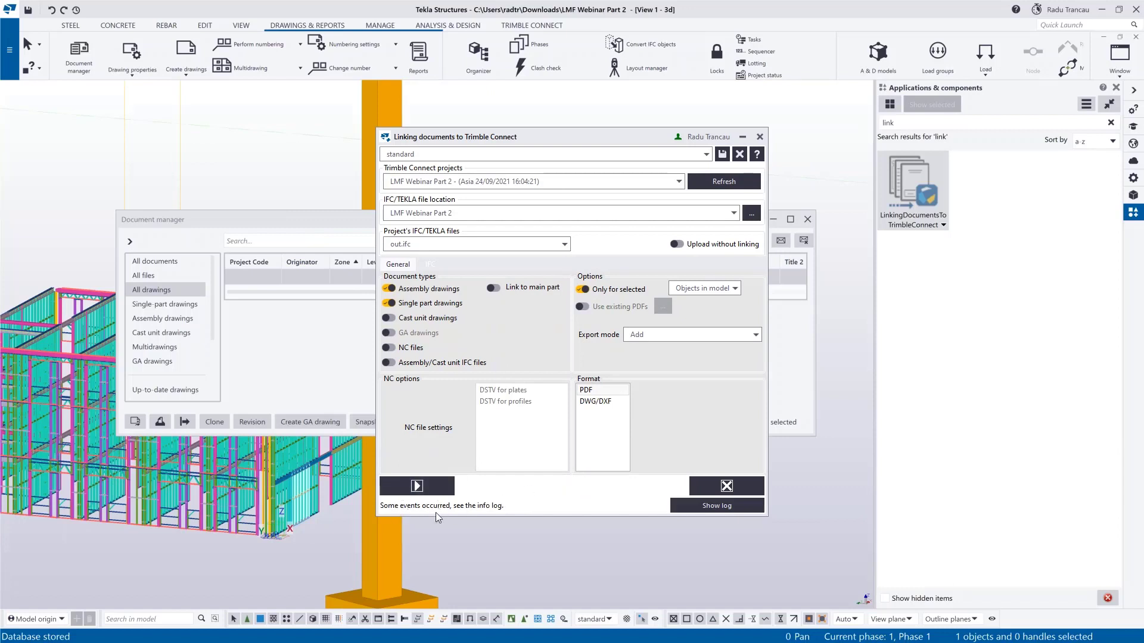
Review the latest upload entry in the linking log, close the log and linking dialog, and minimize the Document manager.
click(714, 506)
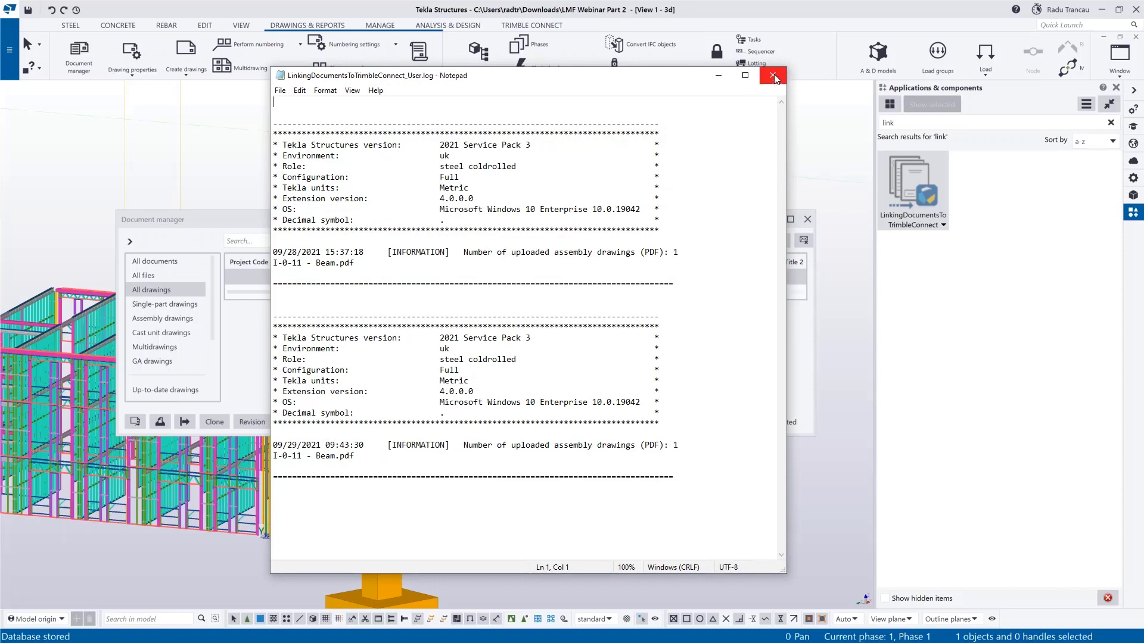
drag(468, 446, 604, 456)
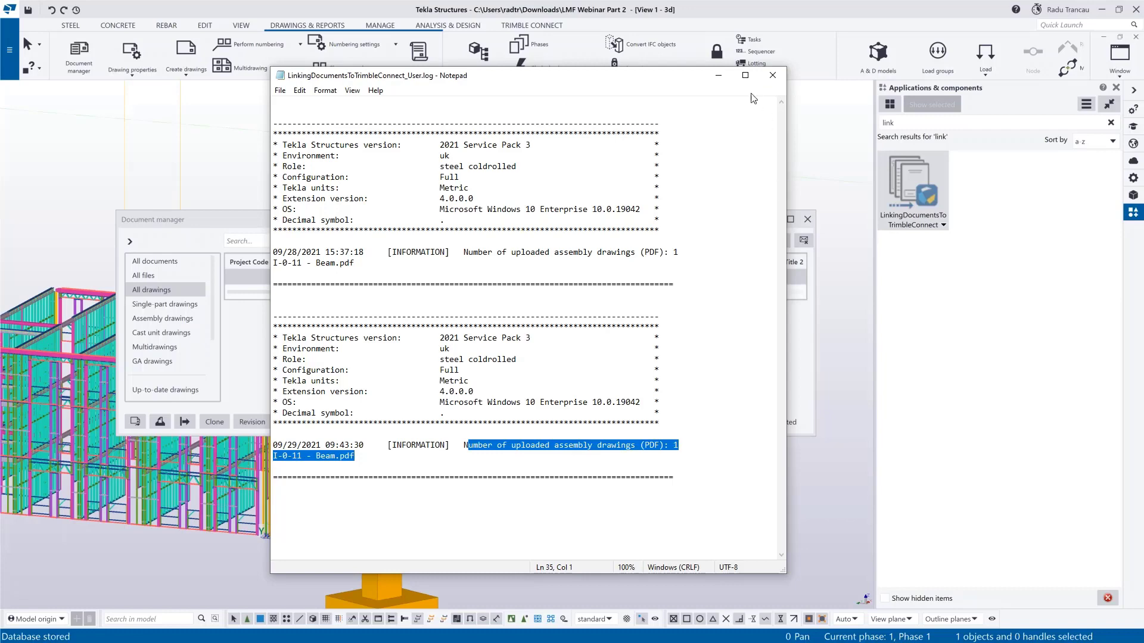
click(773, 75)
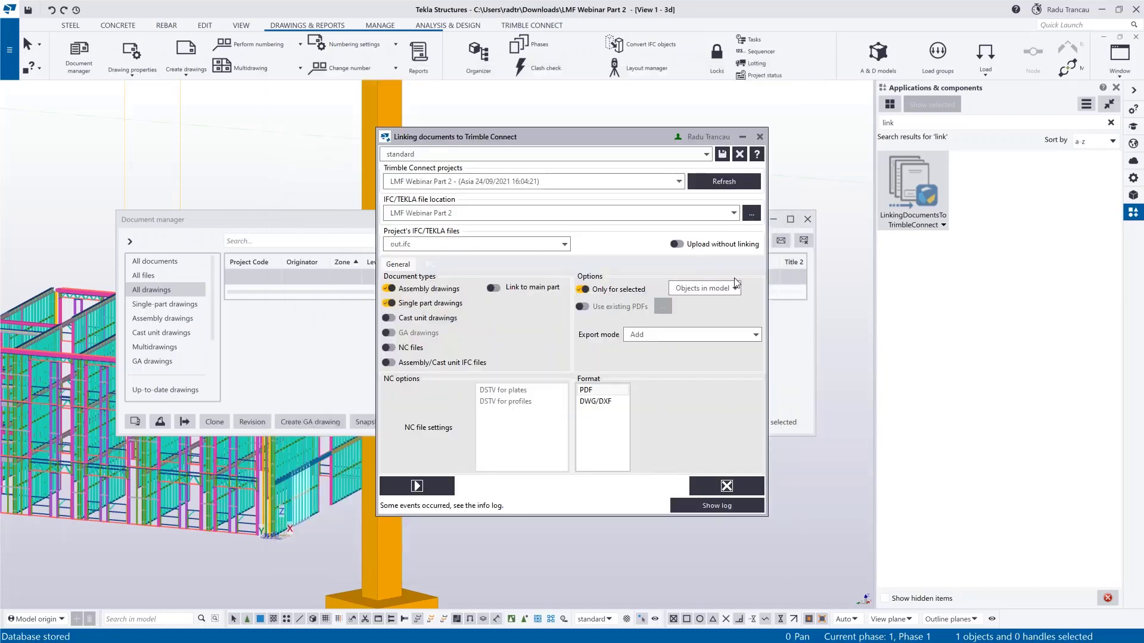
click(759, 137)
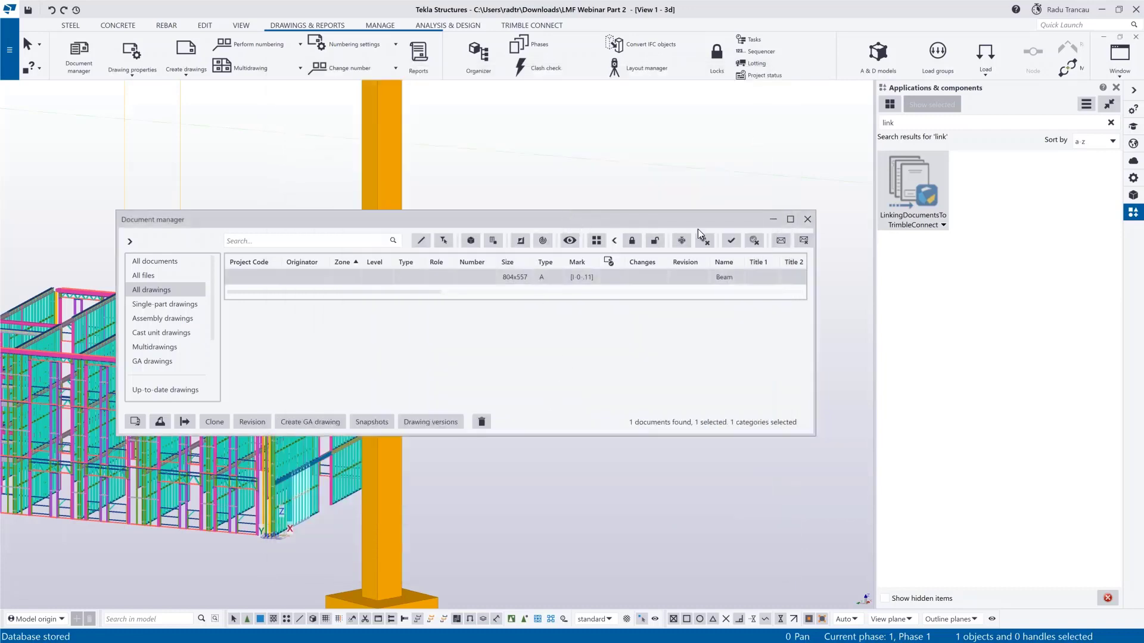
click(772, 220)
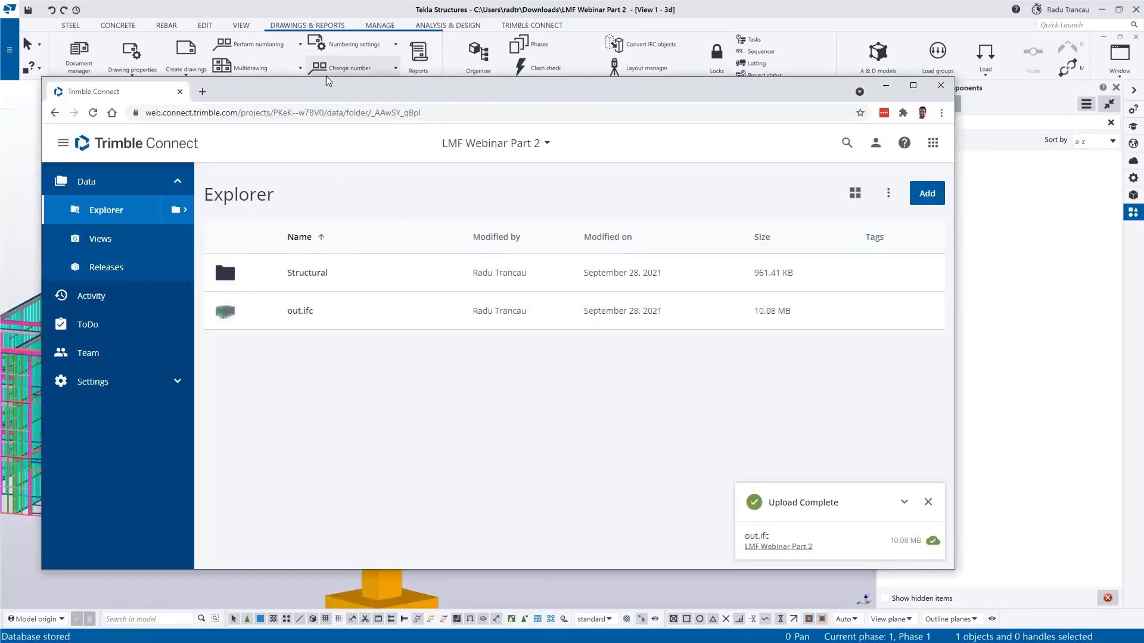
Refresh the project's file list in Trimble Connect, inspect the uploaded assembly drawings under Drawings, and return to the project root.
drag(327, 94, 348, 87)
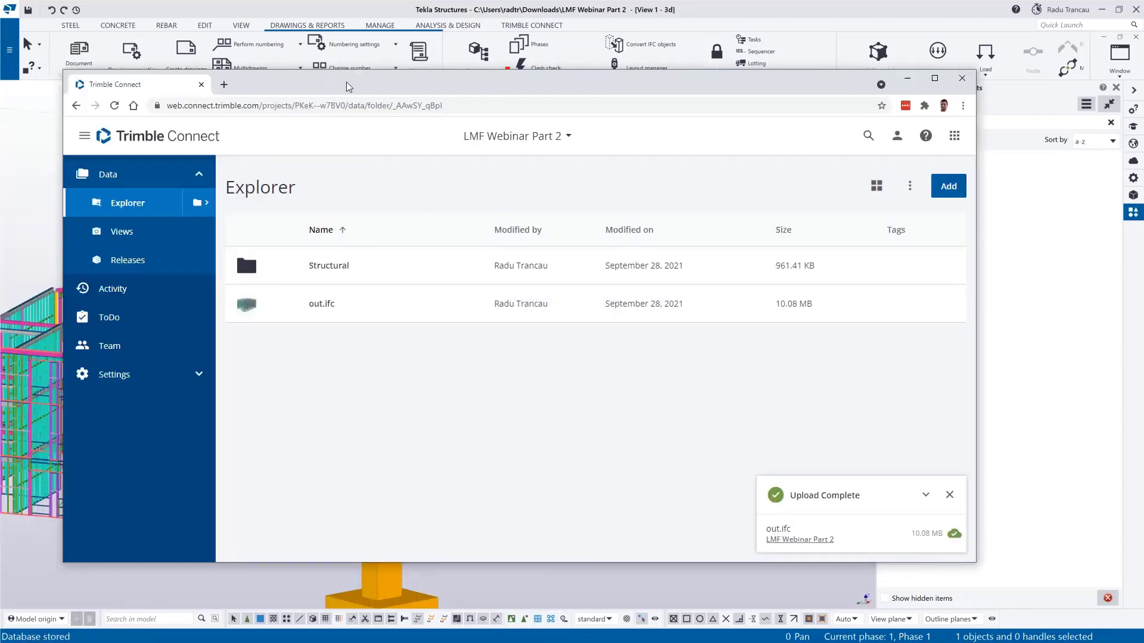
click(114, 106)
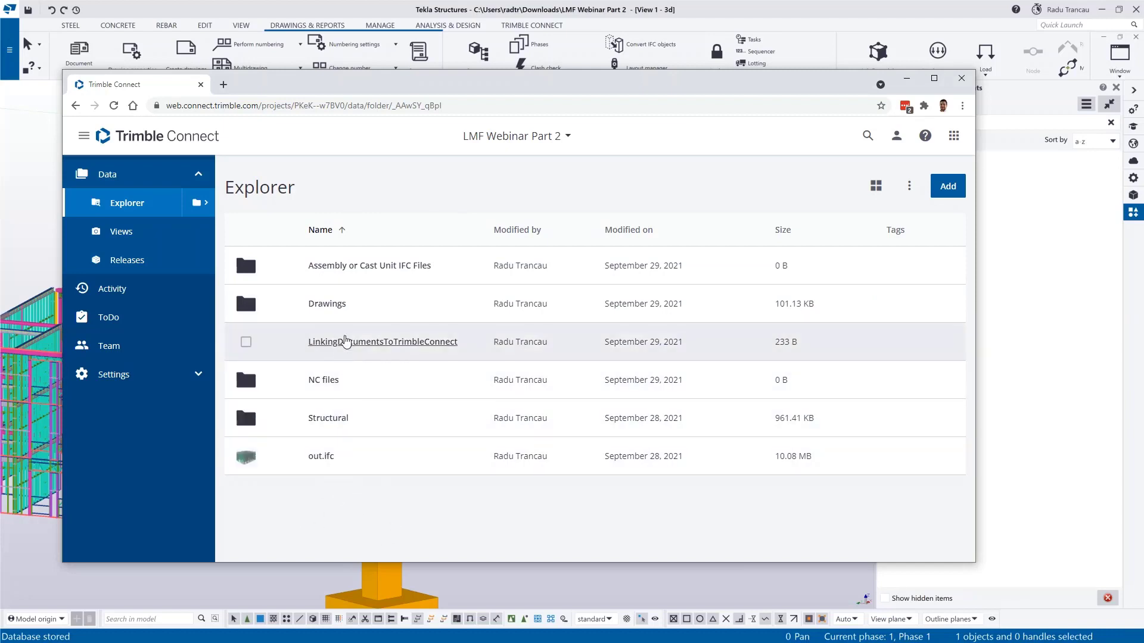
click(341, 306)
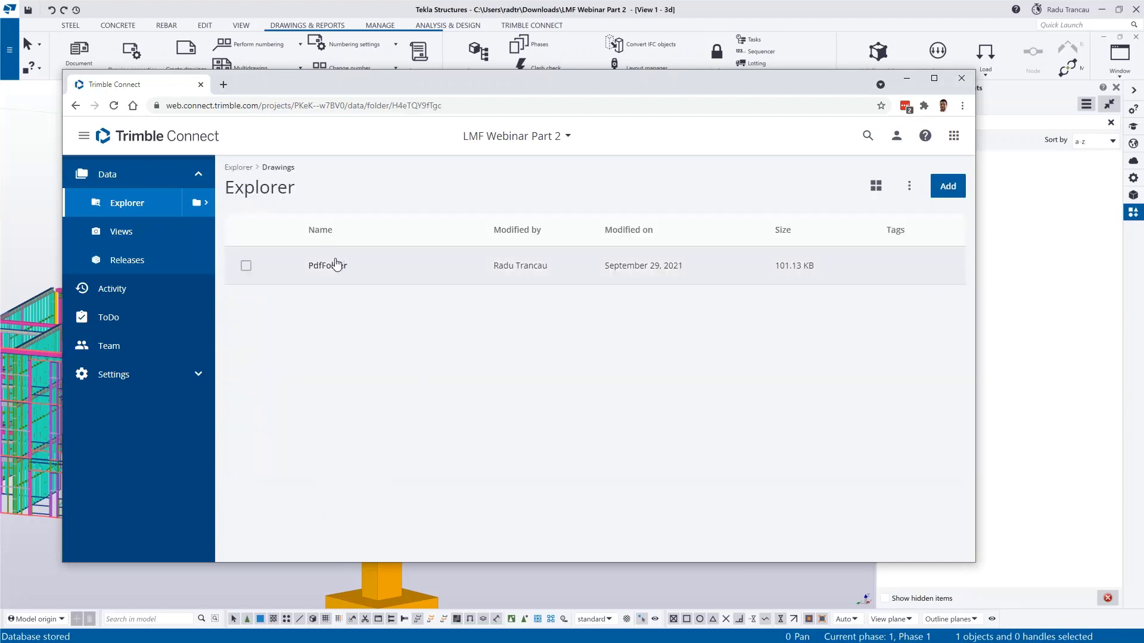
click(337, 263)
click(358, 269)
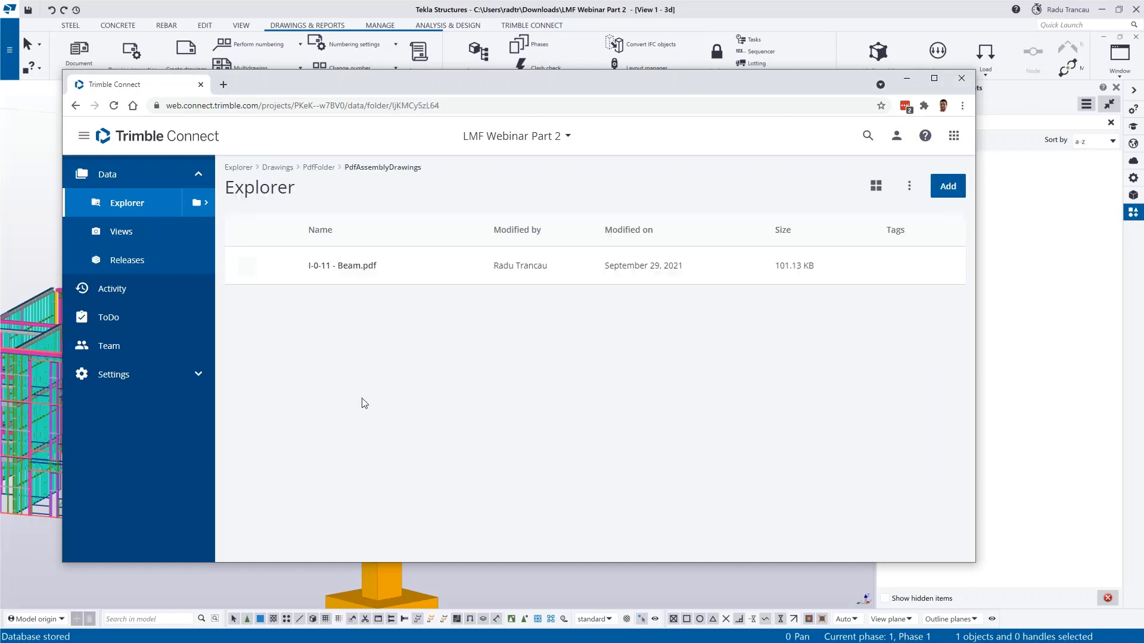
click(75, 106)
click(76, 106)
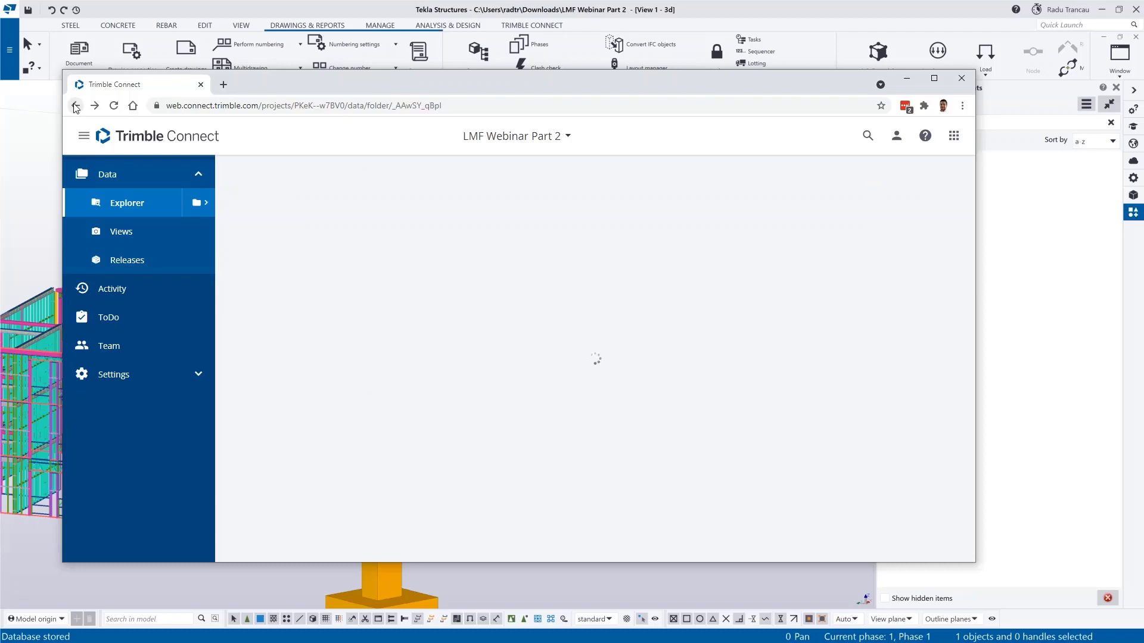
Open out.ifc in the Trimble Connect 3D viewer in a maximized window and view the frame building from another side.
click(357, 457)
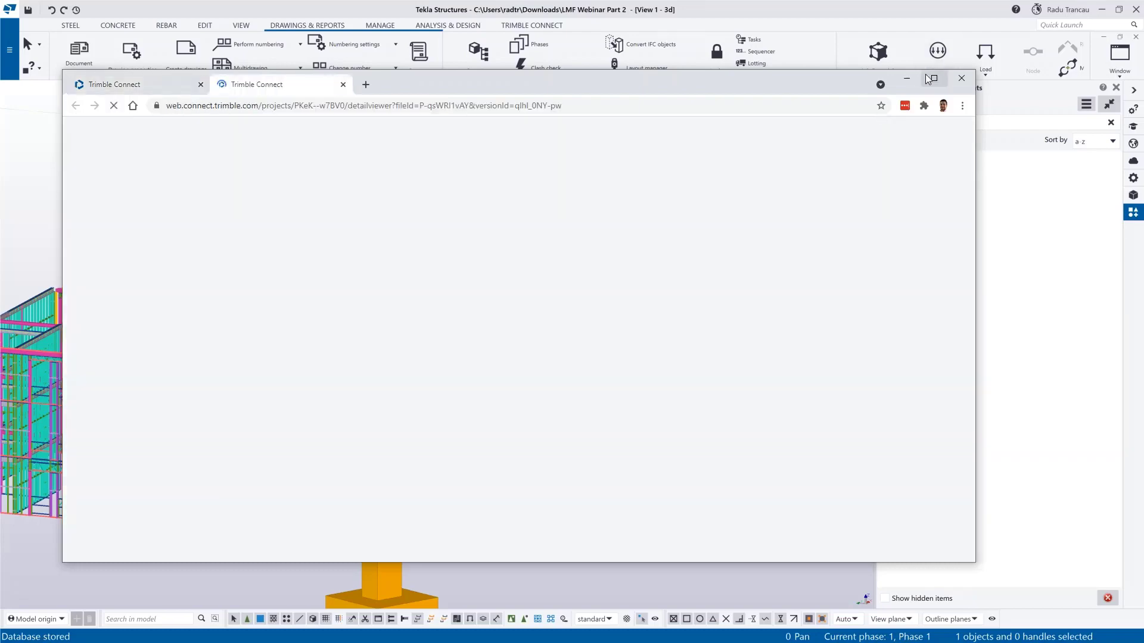
click(933, 78)
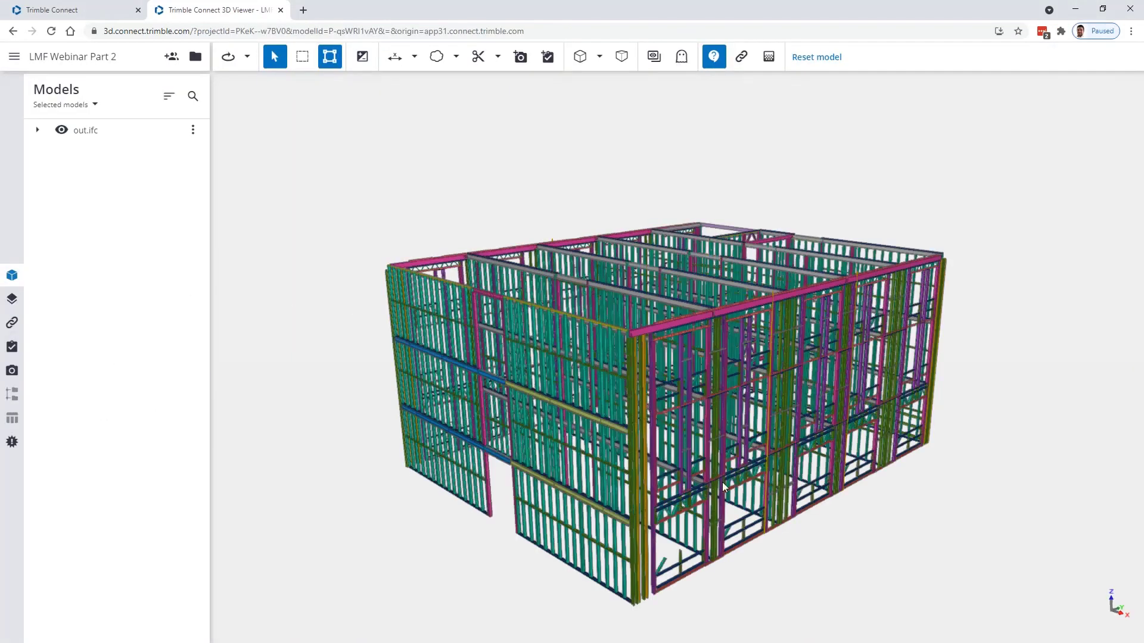
drag(857, 411, 517, 388)
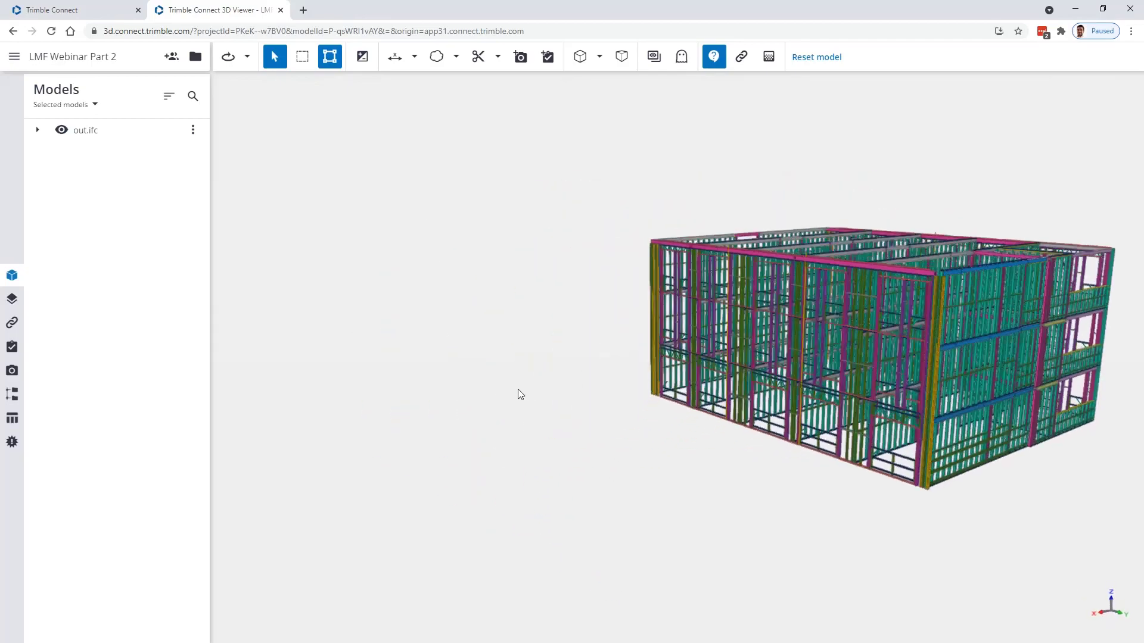
middle_drag(846, 400, 614, 435)
scroll(694, 481, up, 2)
middle_drag(712, 445, 701, 476)
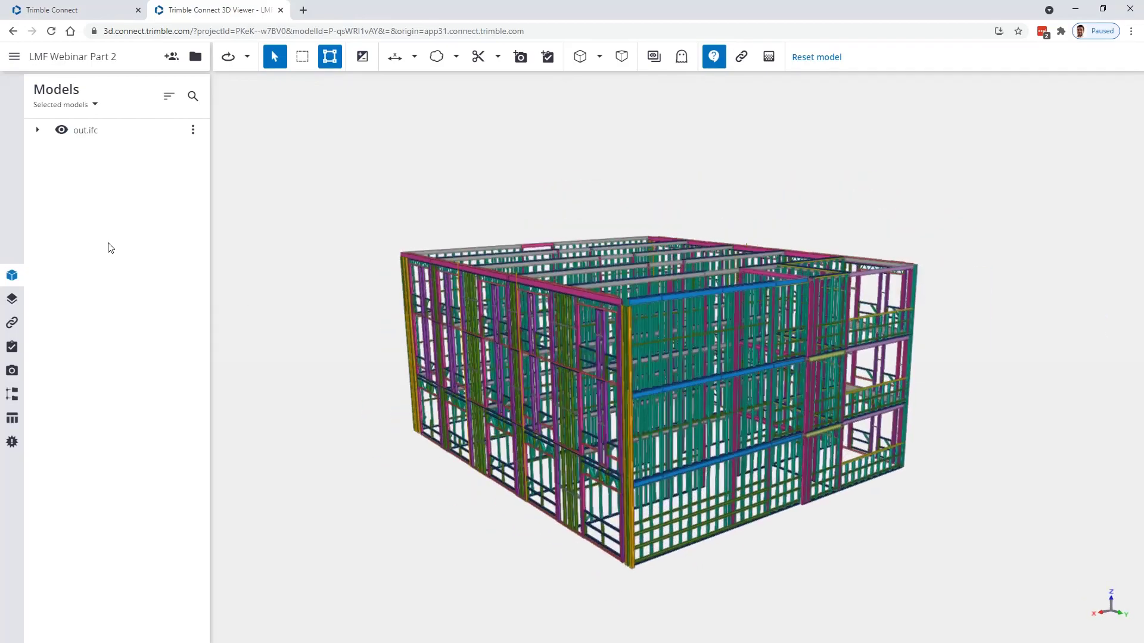
Show the model's attachments, pick the one marked on the ground-level wall frame and open I-0-11 - Beam.pdf.
click(12, 323)
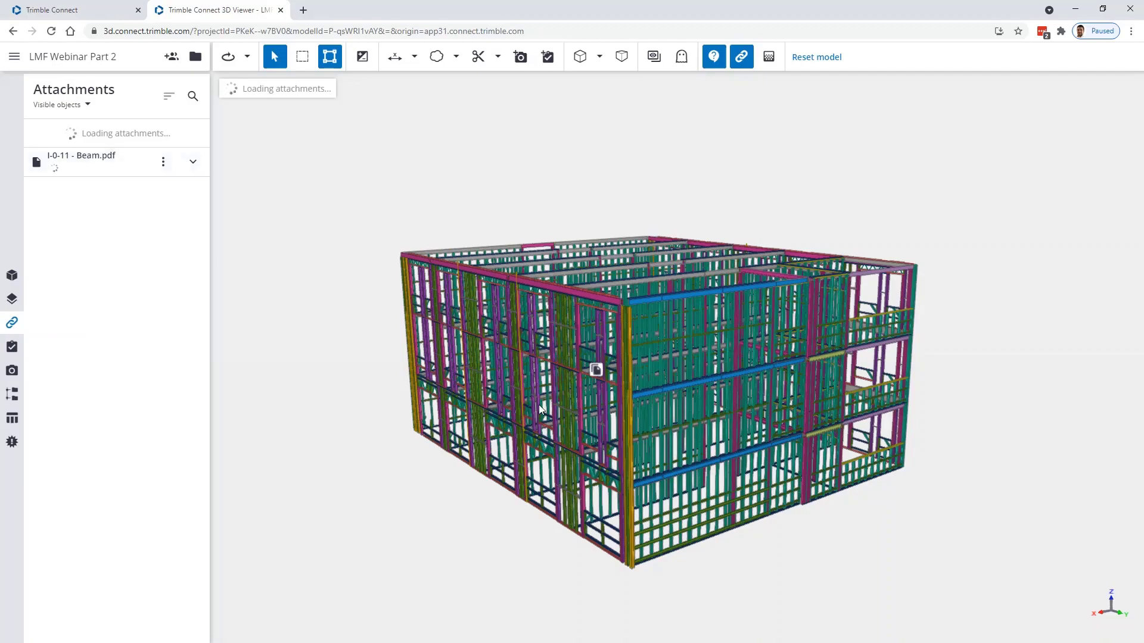
drag(539, 405, 642, 438)
scroll(495, 413, up, 3)
click(495, 396)
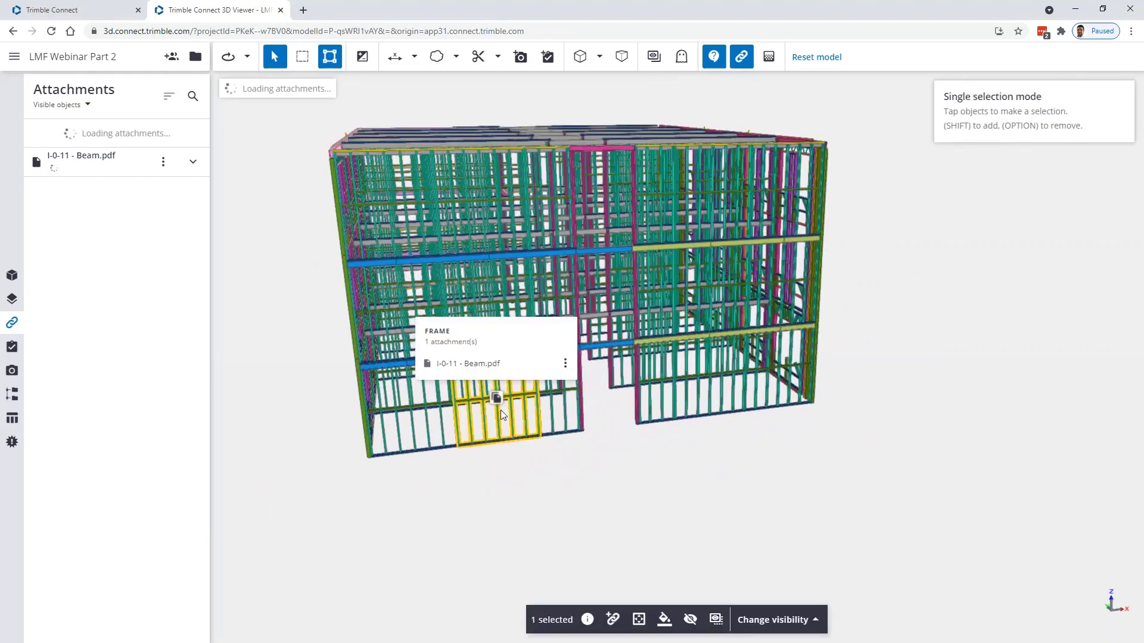
click(486, 365)
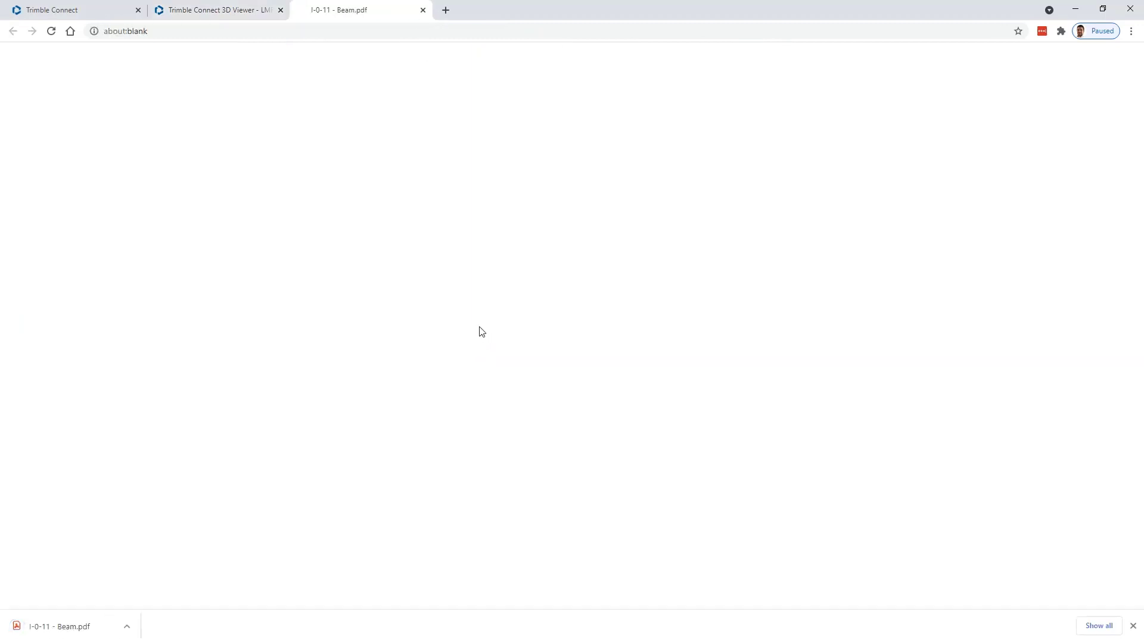
click(63, 626)
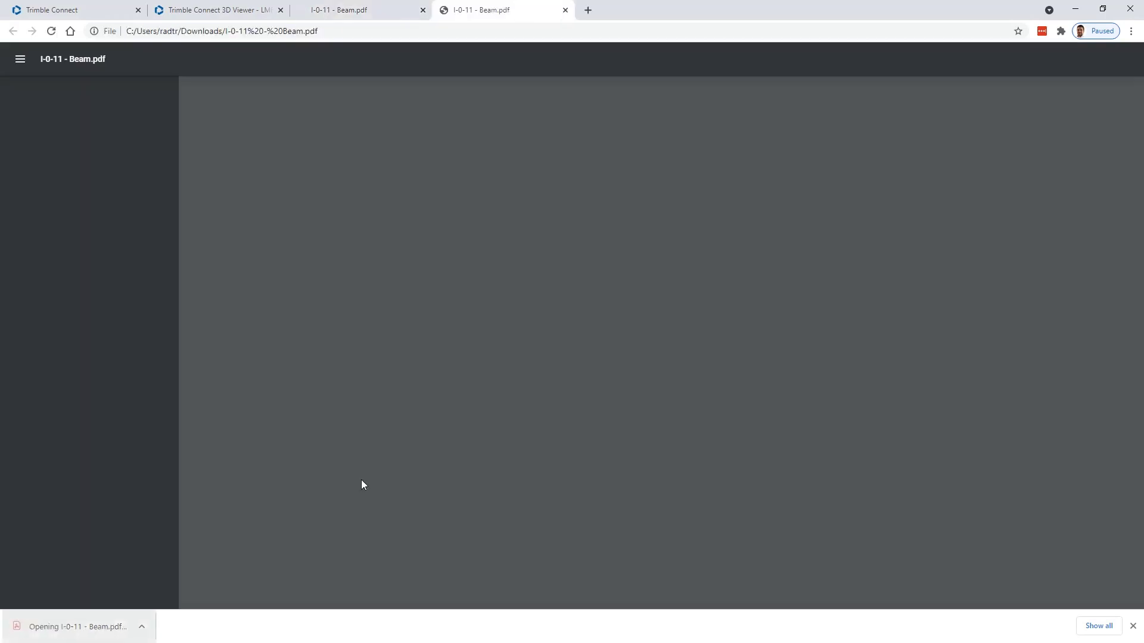
Inspect the views on the I-0-11 - Beam.pdf drawing and close both browser tabs showing it.
ctrl+scroll(619, 390, up, 5)
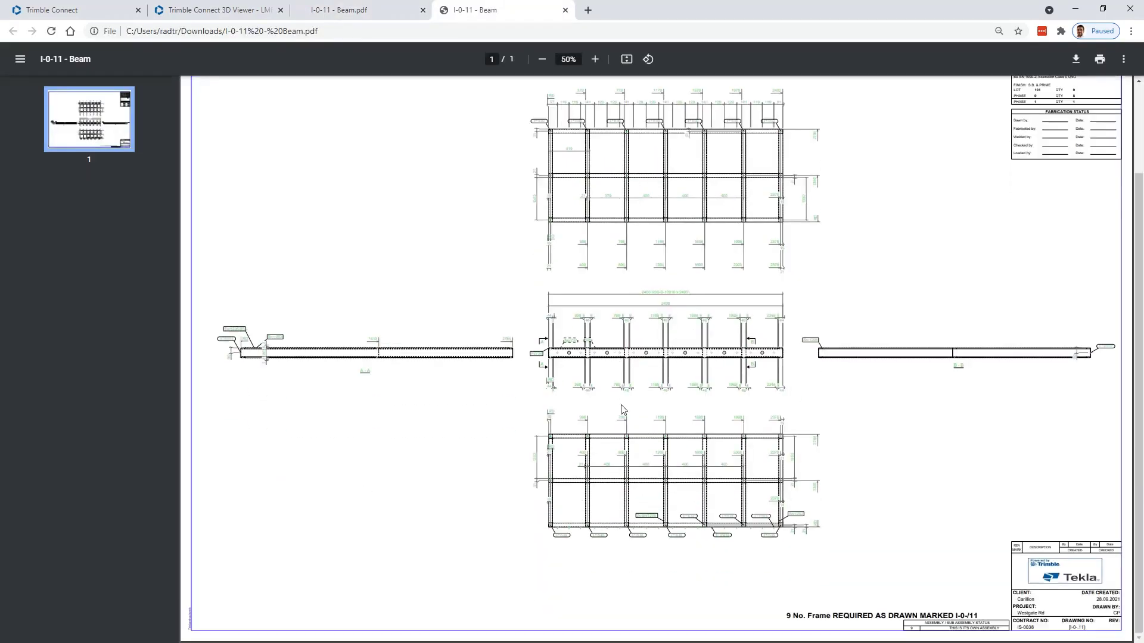
ctrl+scroll(660, 331, down, 5)
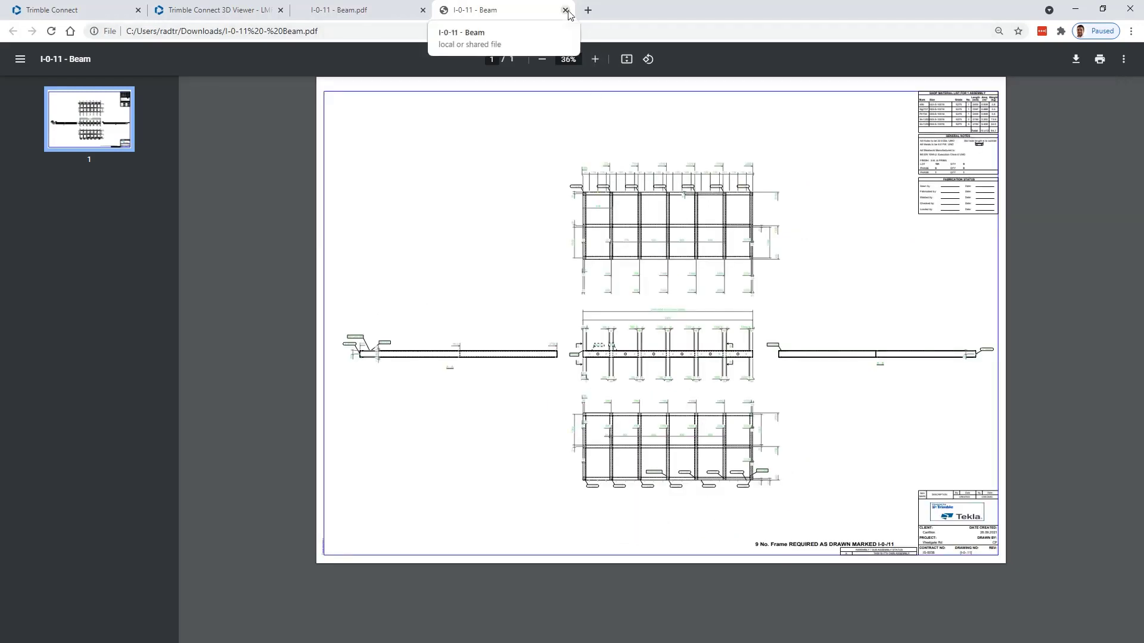
click(565, 10)
click(423, 10)
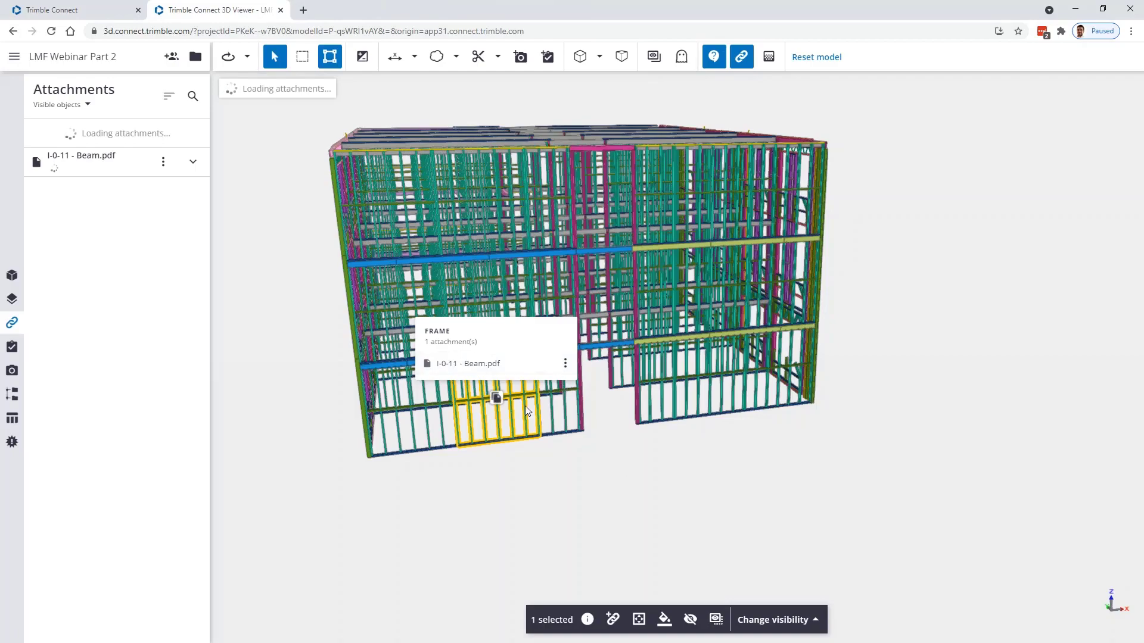
View the building with the attached wall frame from its corner, hide the attachments list, and close the 3D viewer and the browser.
drag(424, 371, 580, 306)
click(12, 323)
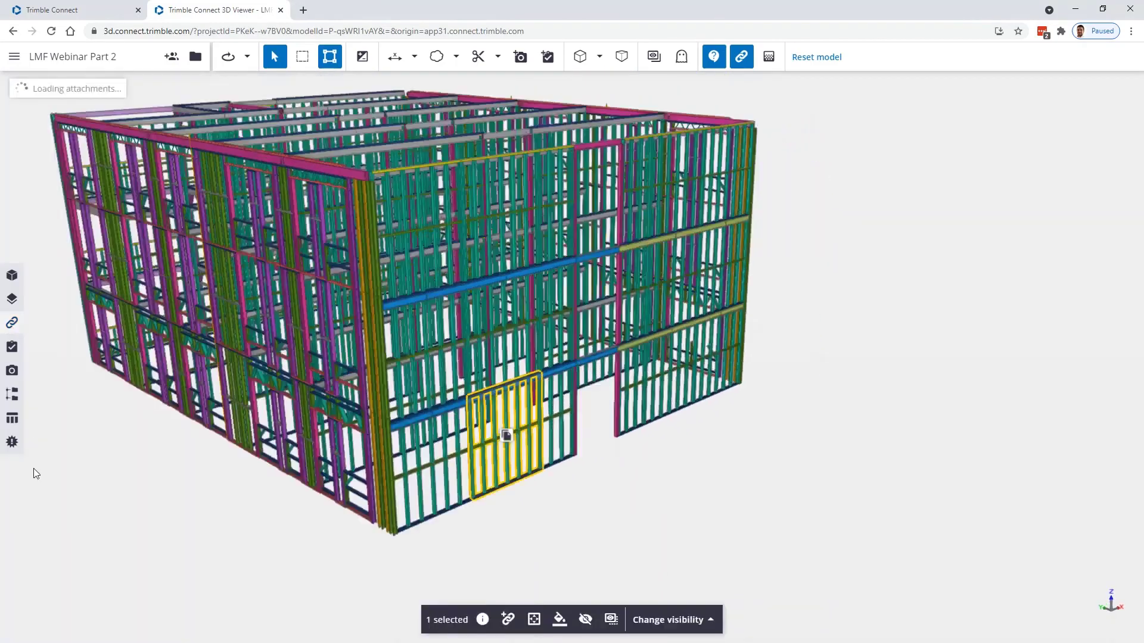
click(12, 322)
click(12, 322)
click(14, 31)
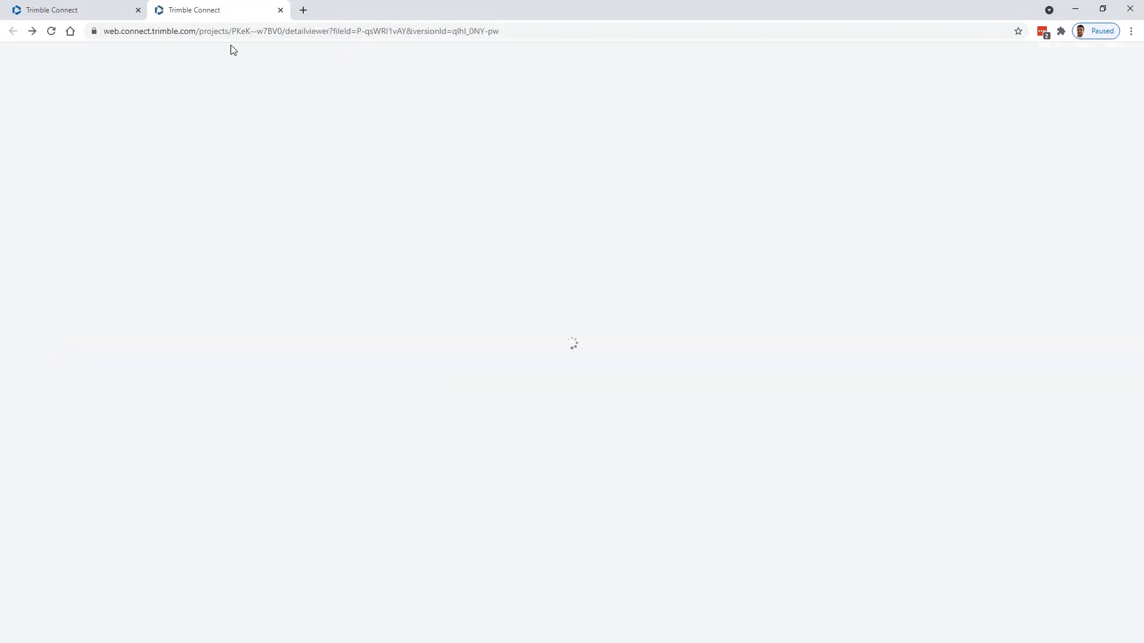
click(281, 11)
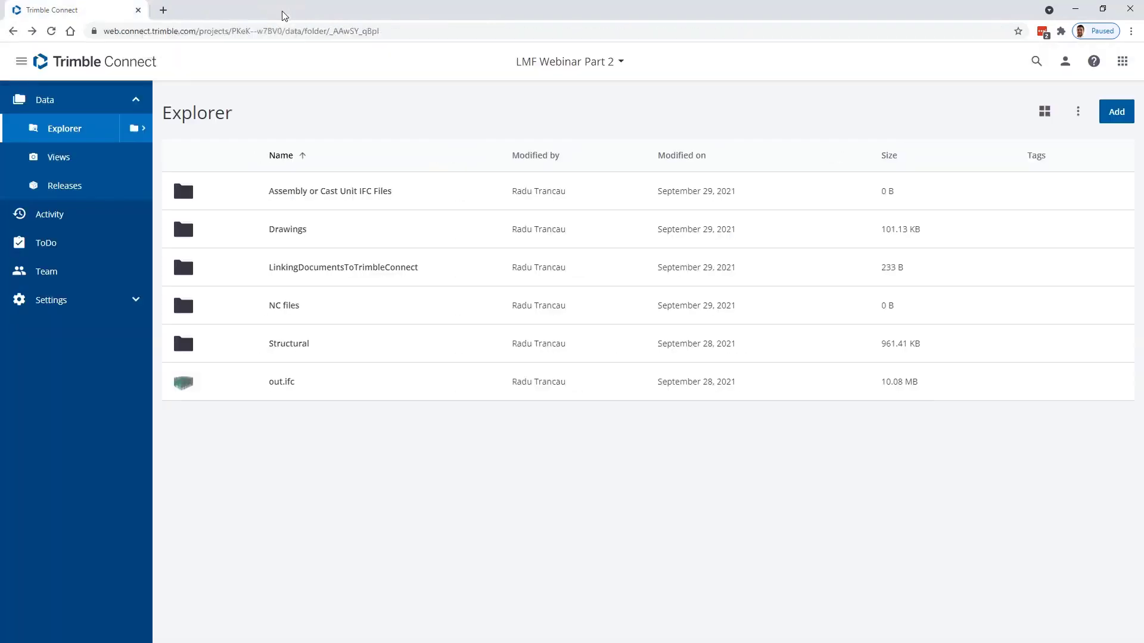
click(1128, 8)
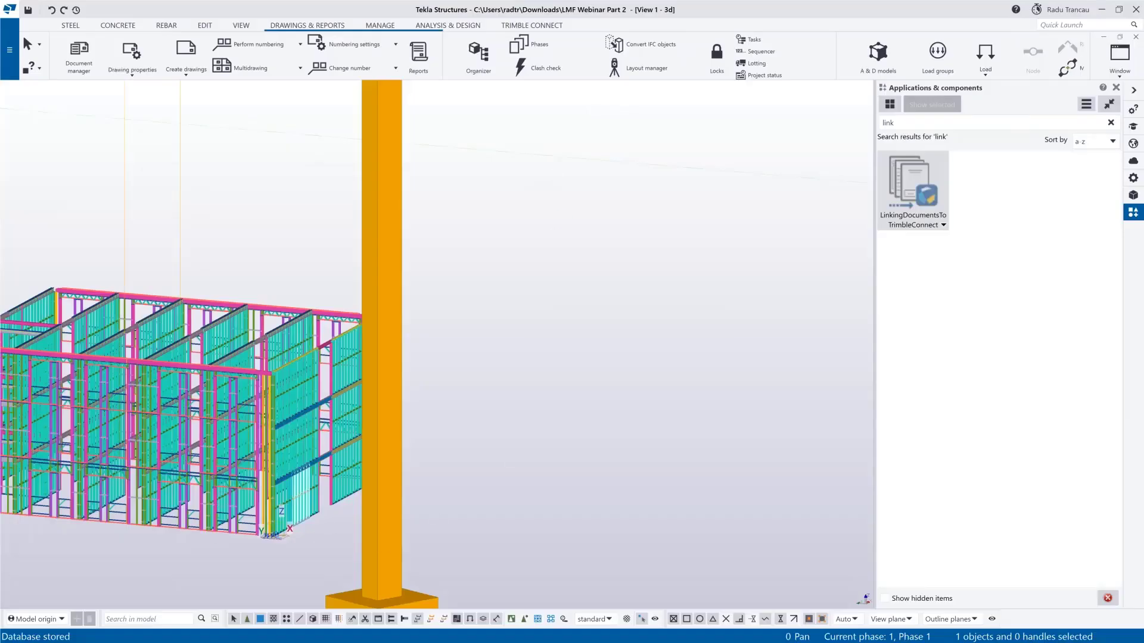
Maximize the desktop Trimble Connect window of the LMF Webinar Part 2 project and pick out.ifc in its Explorer.
drag(1143, 71, 585, 51)
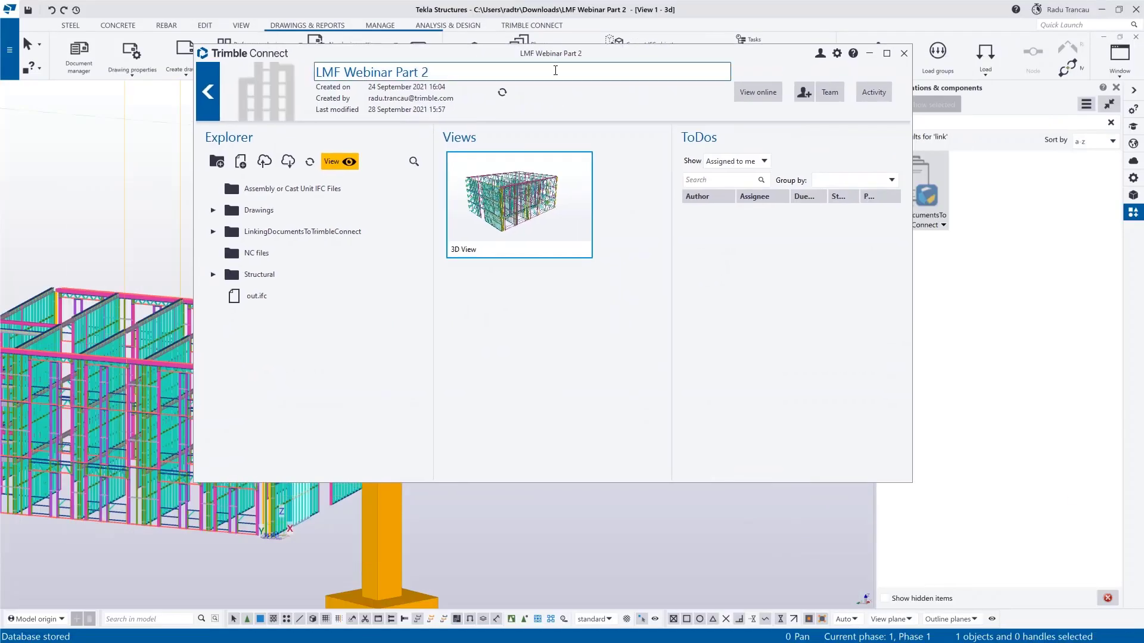
double_click(585, 51)
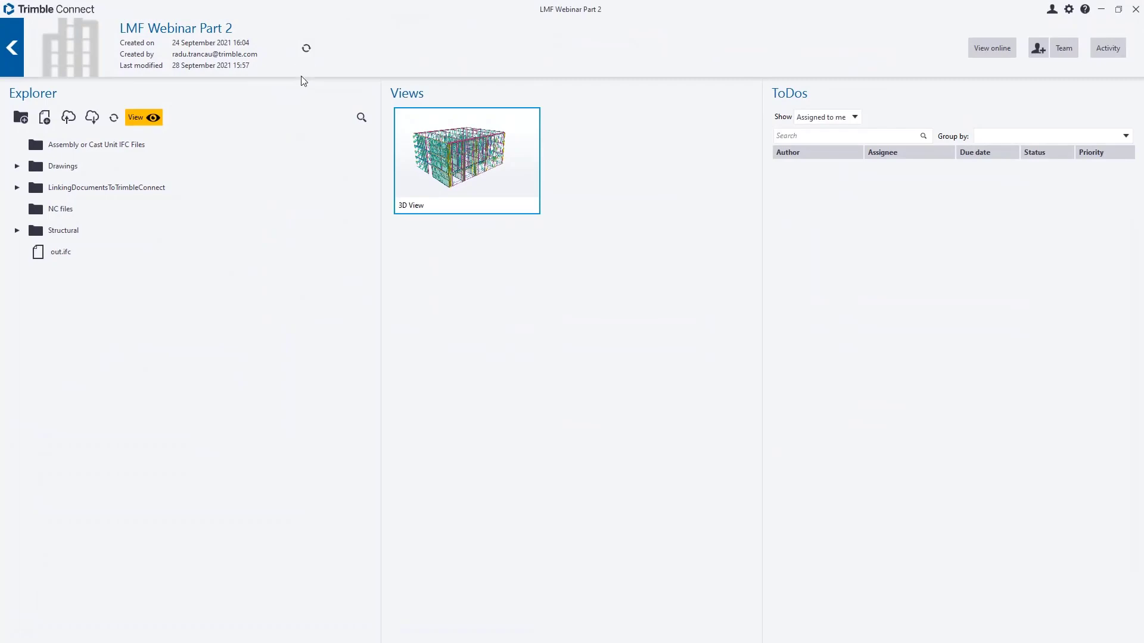
click(83, 252)
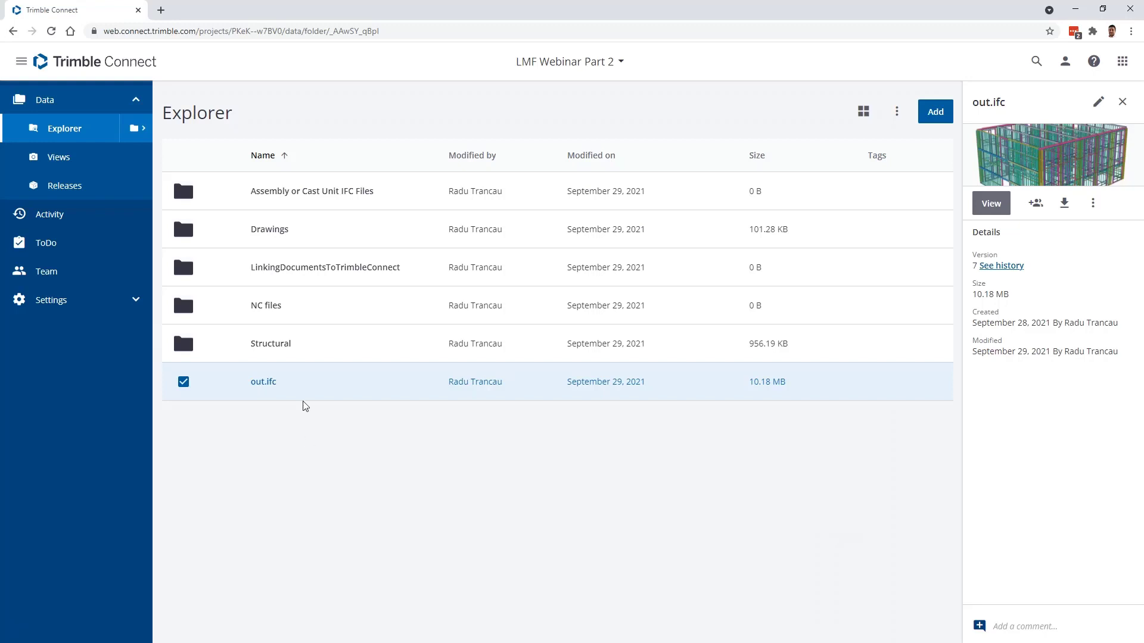
Open out.ifc in the Trimble Connect web 3D viewer and select the lattice truss panel beside the building corner.
click(266, 382)
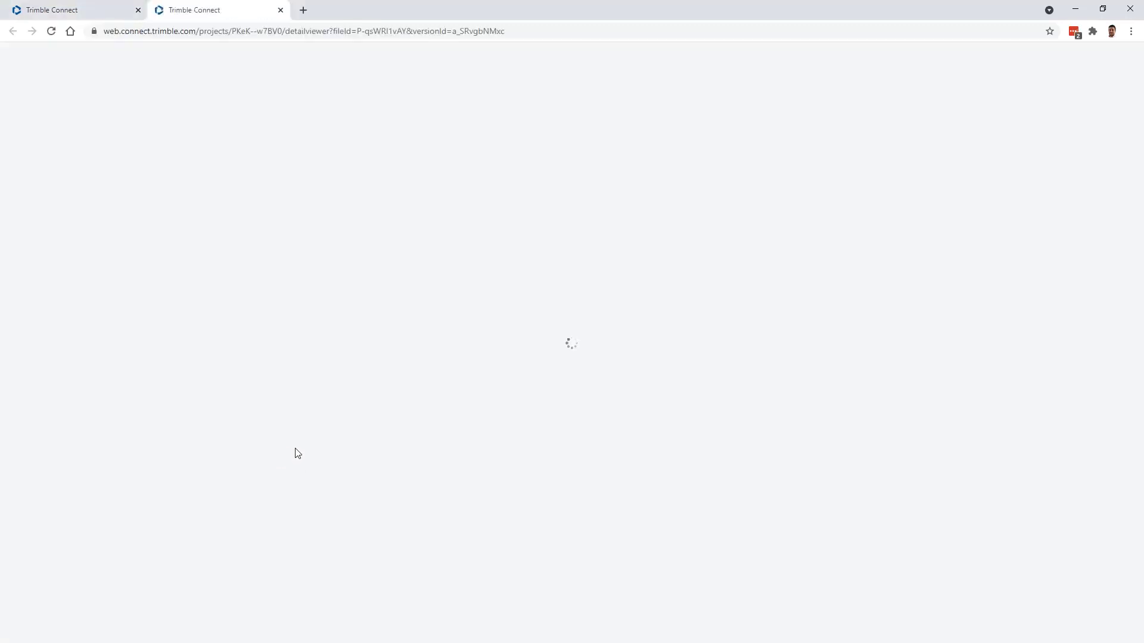
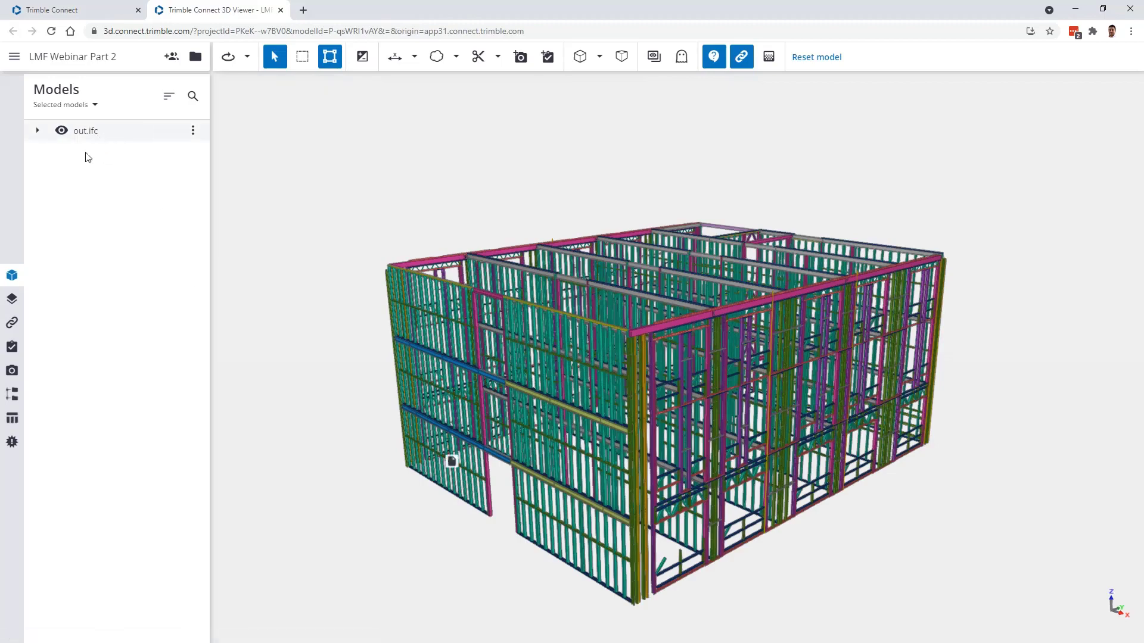
click(424, 443)
drag(424, 443, 776, 408)
scroll(488, 405, up, 5)
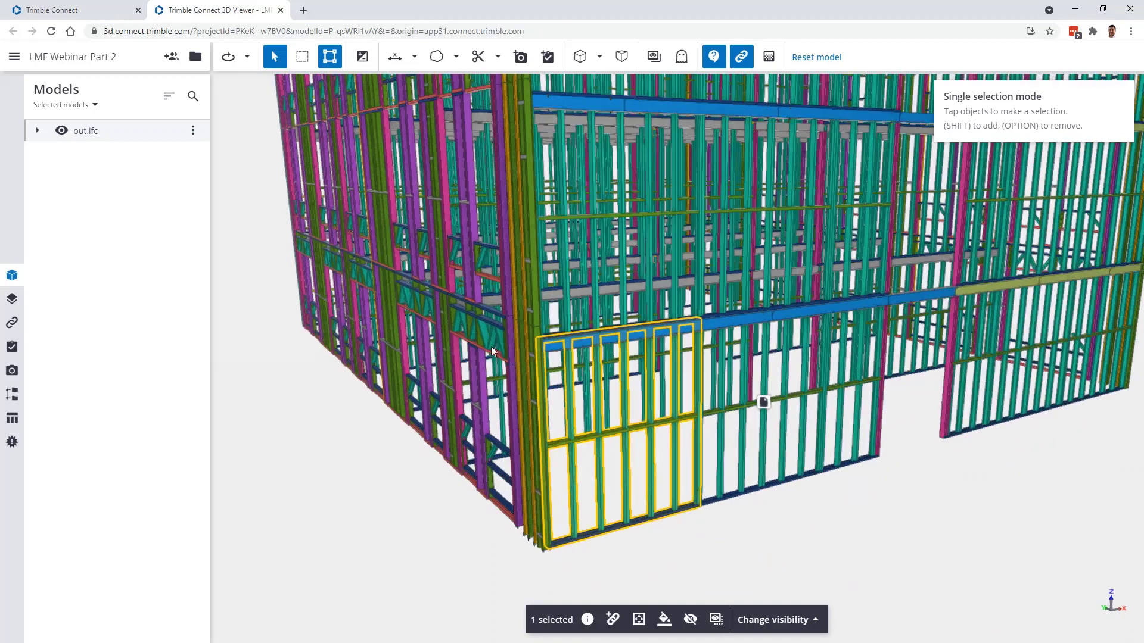
click(492, 350)
mouse_move(525, 350)
mouse_down()
mouse_move(583, 352)
mouse_move(532, 348)
mouse_up()
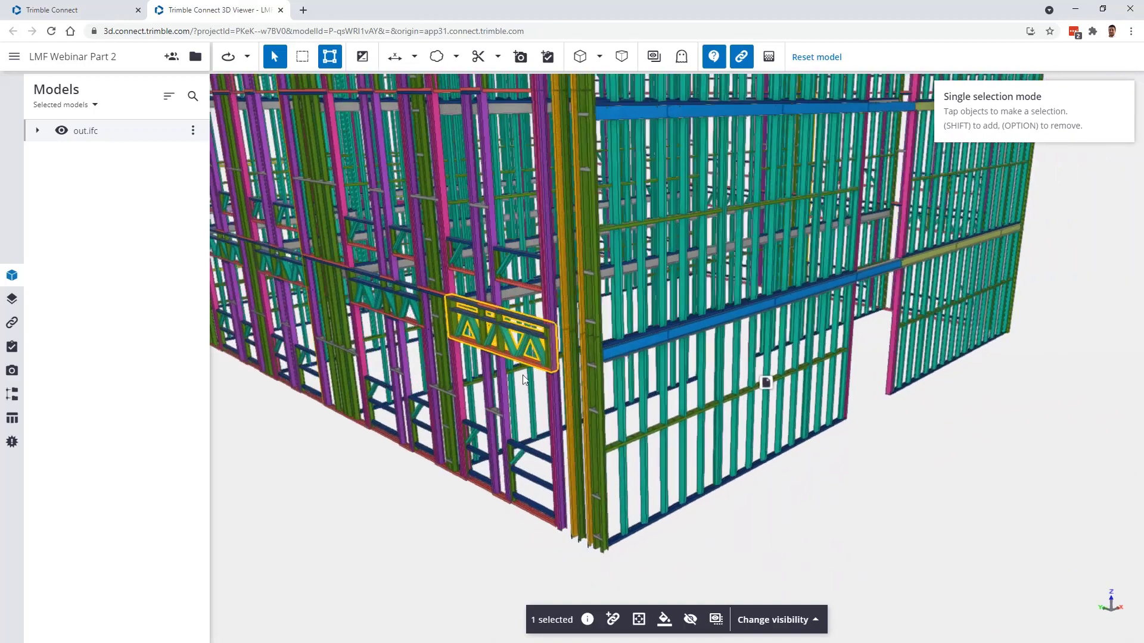
Review the project folders offered for adding another type of attachment to the selected truss panel, and close the dialog without attaching anything.
click(613, 620)
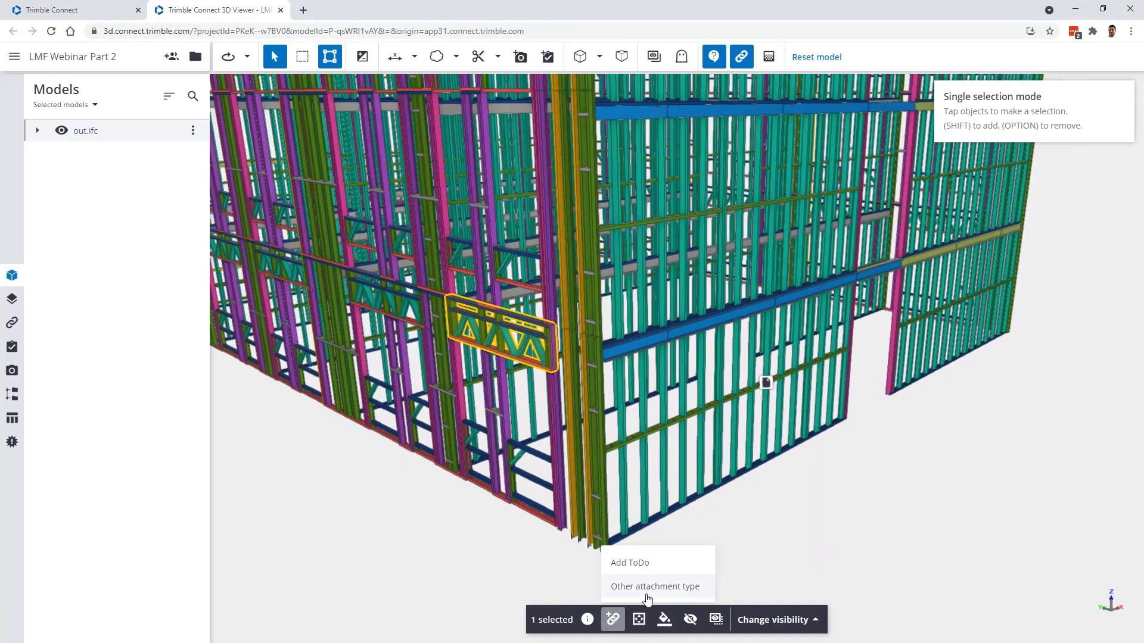
click(667, 591)
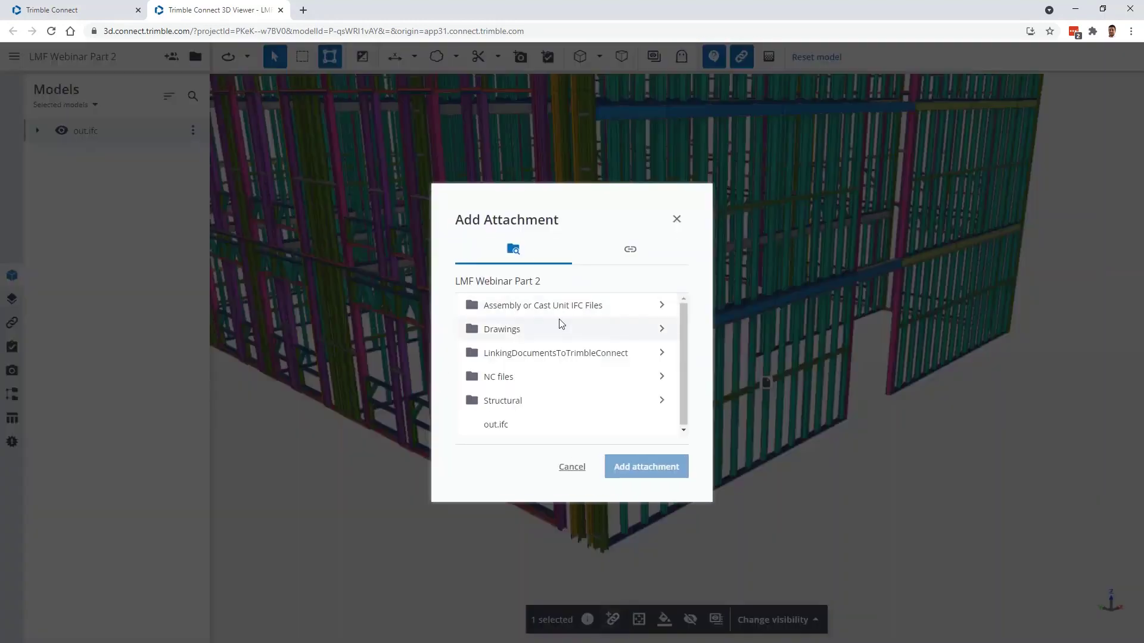
click(677, 219)
Select the ground-level wall frame carrying the attachment marker and examine it and the neighbouring frames up close.
scroll(505, 374, up, 5)
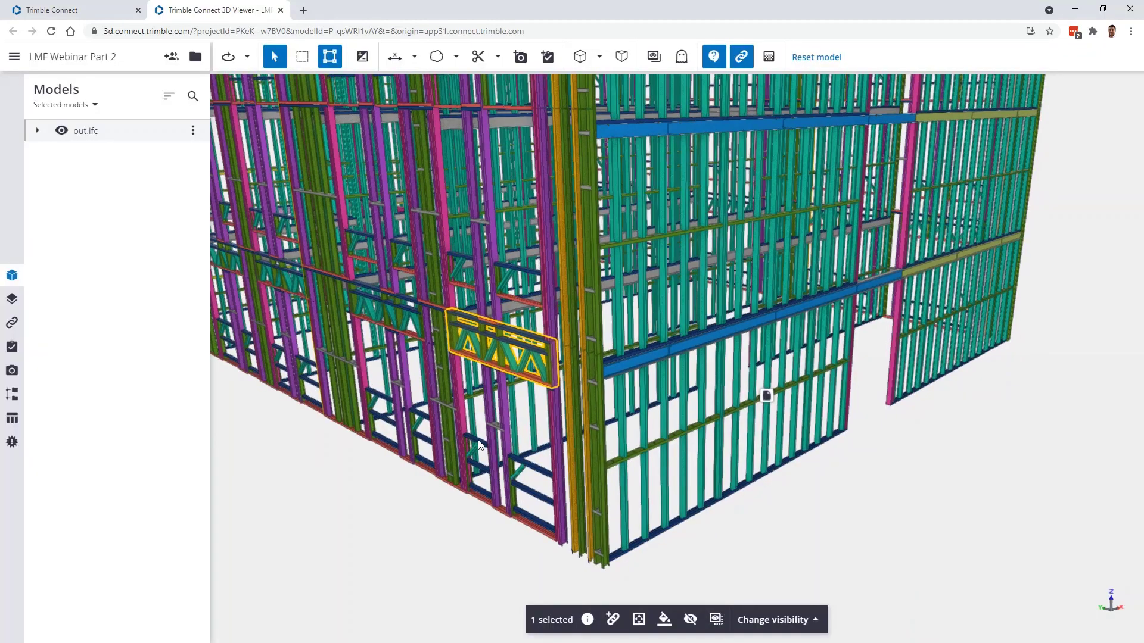
scroll(504, 369, down, 5)
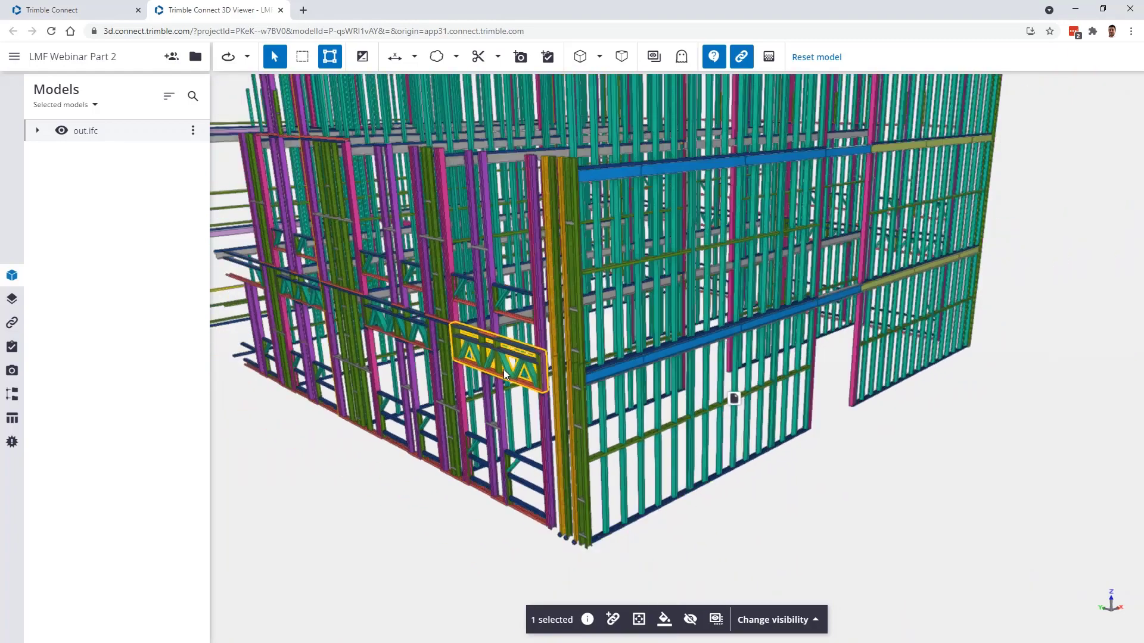
scroll(502, 369, up, 4)
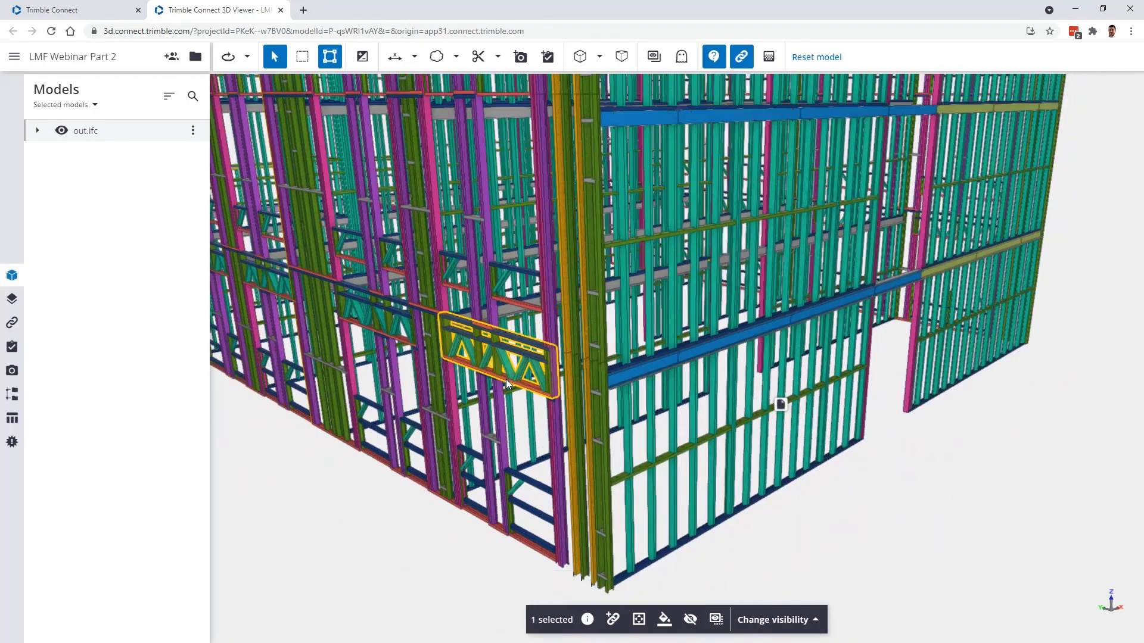
scroll(563, 429, down, 1)
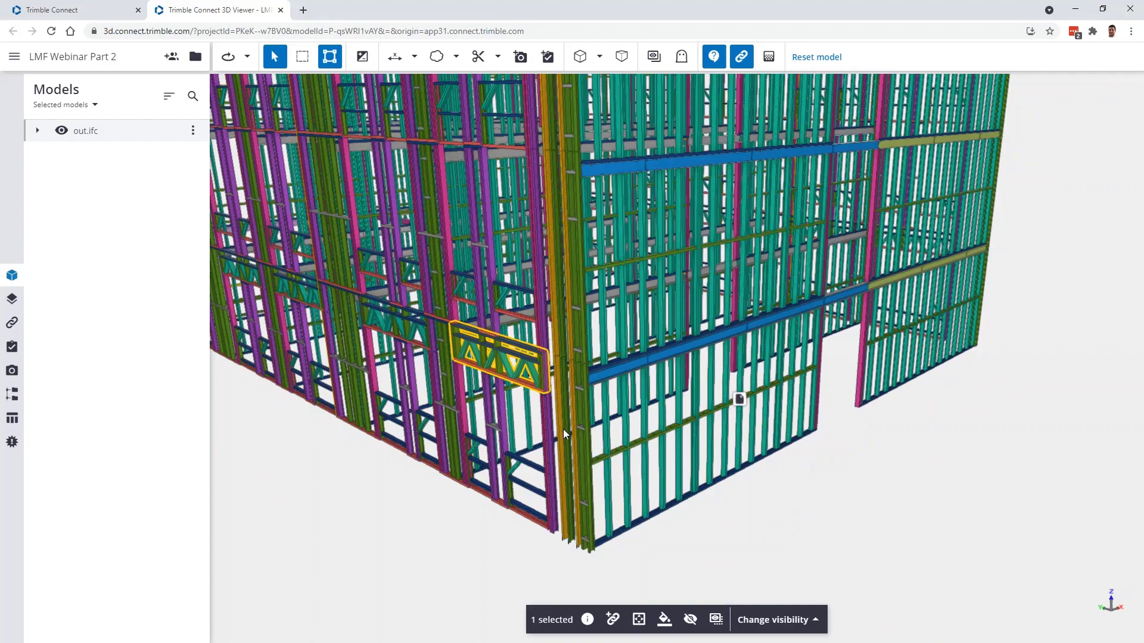
click(643, 446)
scroll(616, 459, up, 3)
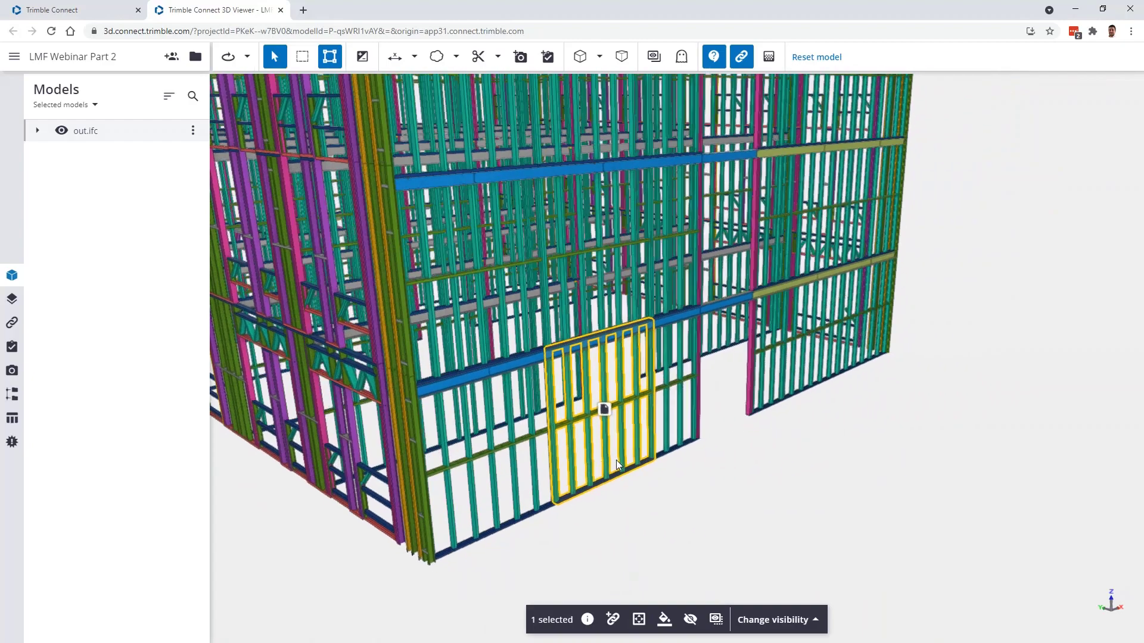
scroll(610, 440, up, 1)
scroll(653, 437, down, 2)
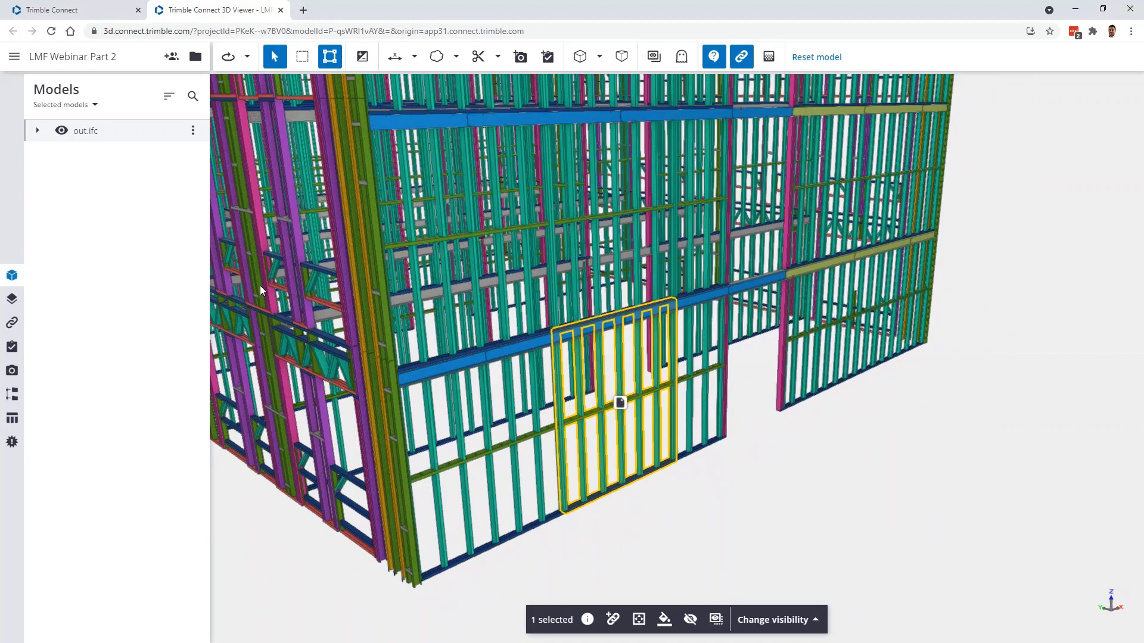
middle_drag(607, 455, 593, 434)
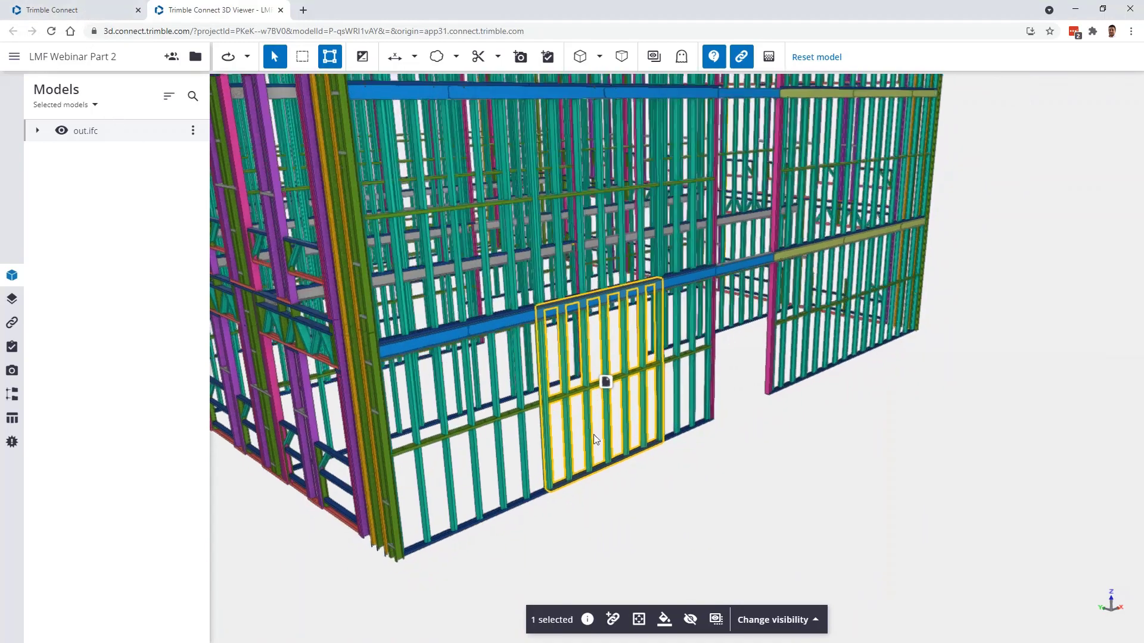
scroll(594, 435, up, 3)
scroll(565, 420, down, 2)
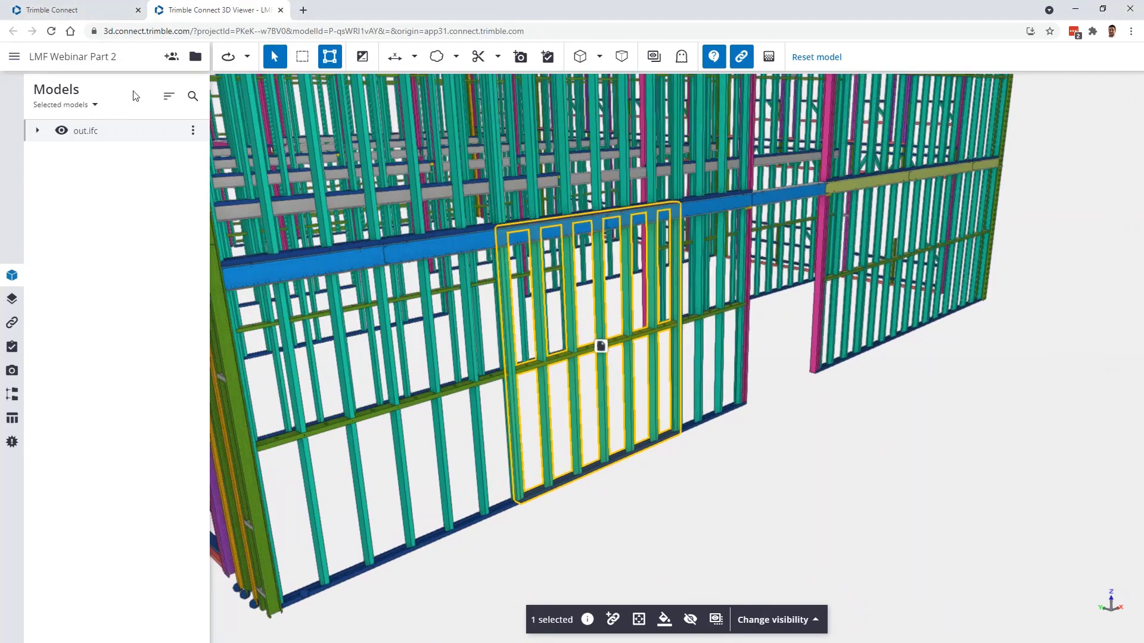
Switch to Tekla Structures, check the drawing list in the Document manager, and close it to view the ground-level wall frames.
click(83, 10)
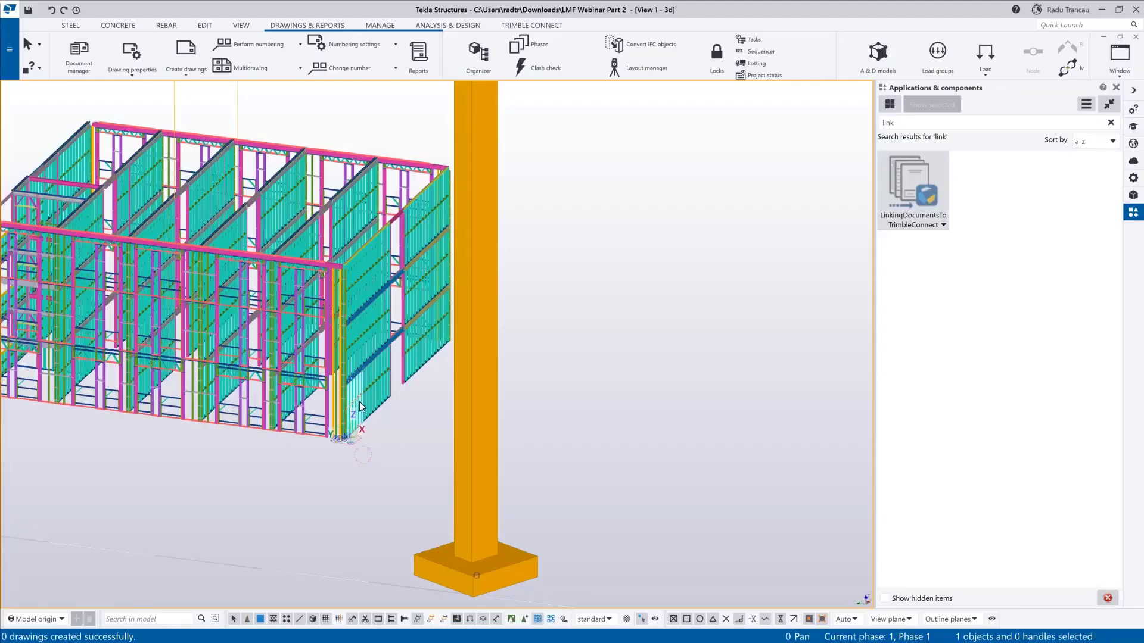
scroll(359, 401, up, 5)
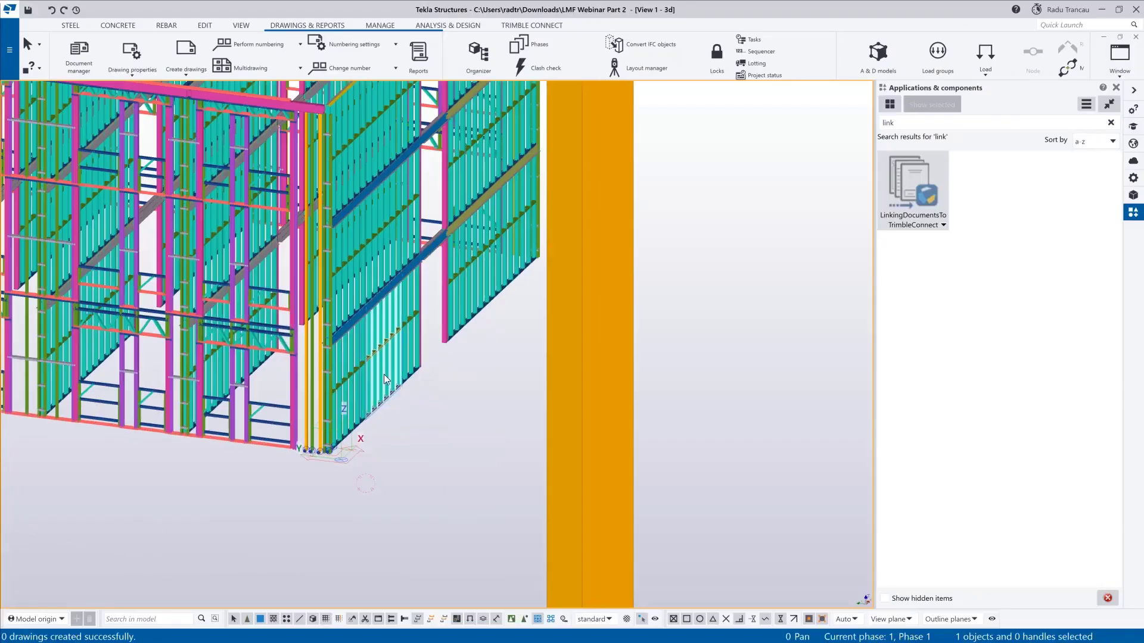
click(76, 55)
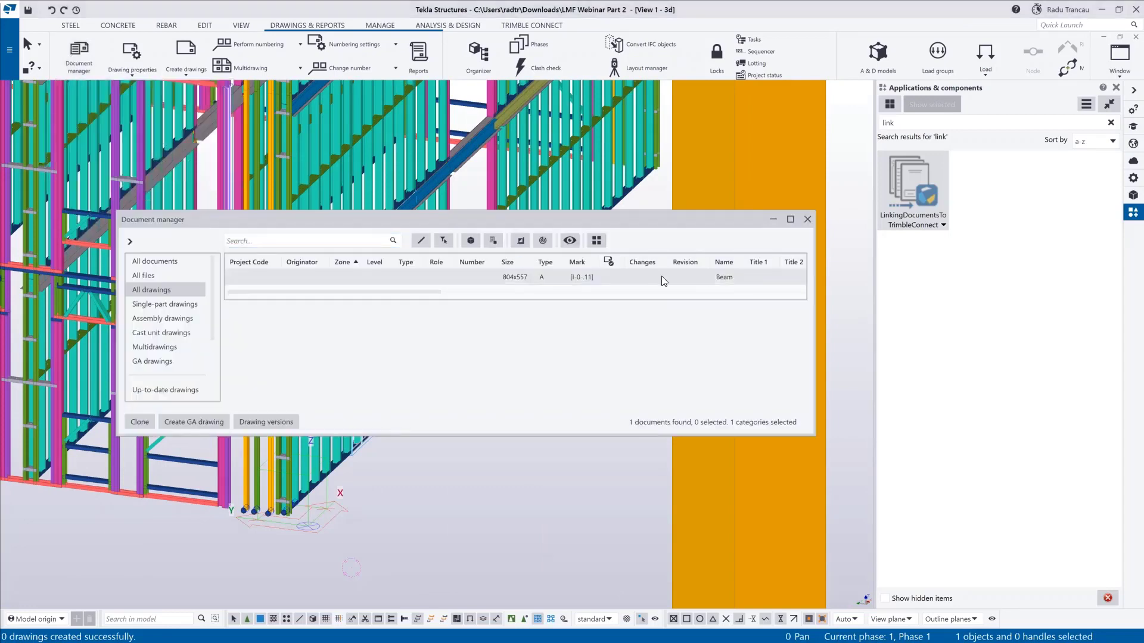
click(808, 221)
middle_drag(331, 205, 344, 257)
scroll(344, 257, down, 1)
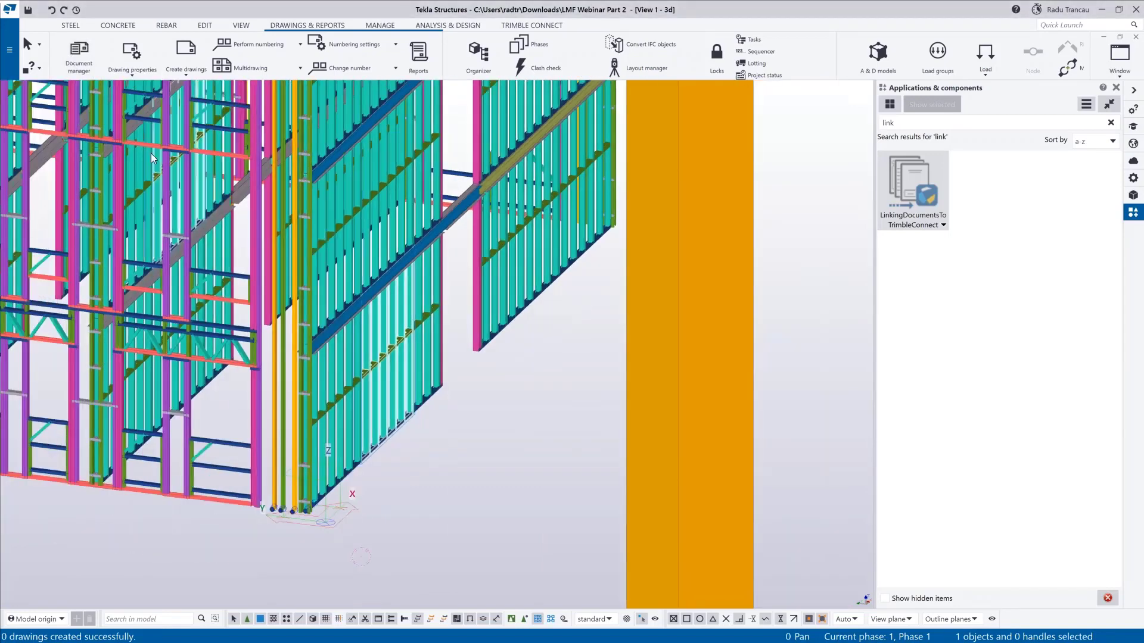
Select the Beam assembly drawing I-0-11 in the Document manager and open its export to DWG/DXF.
click(132, 60)
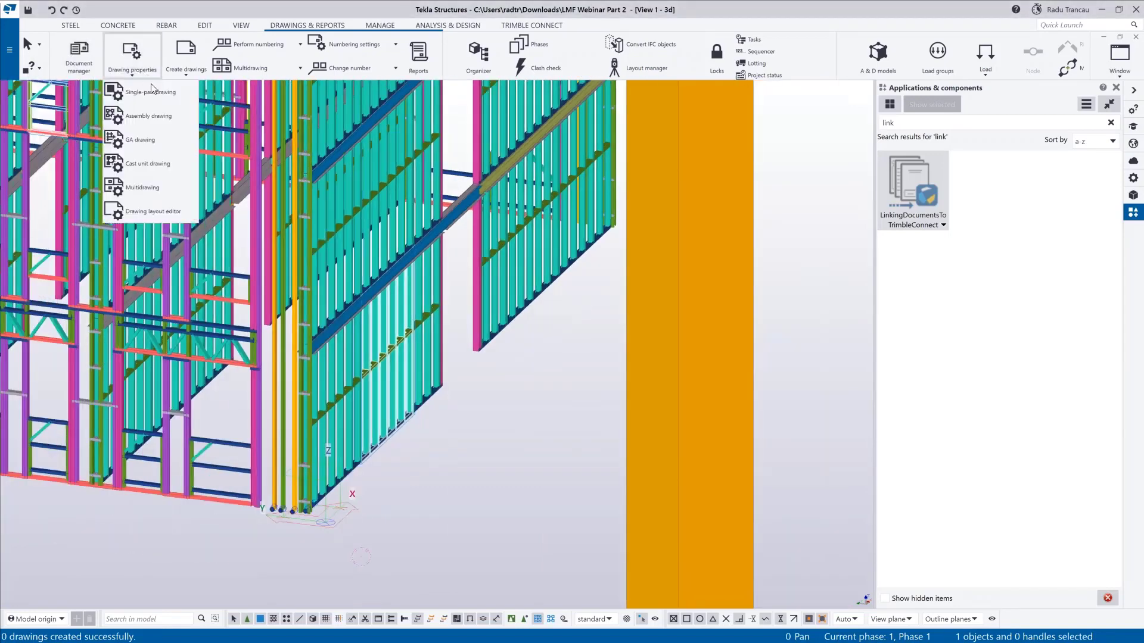
click(79, 55)
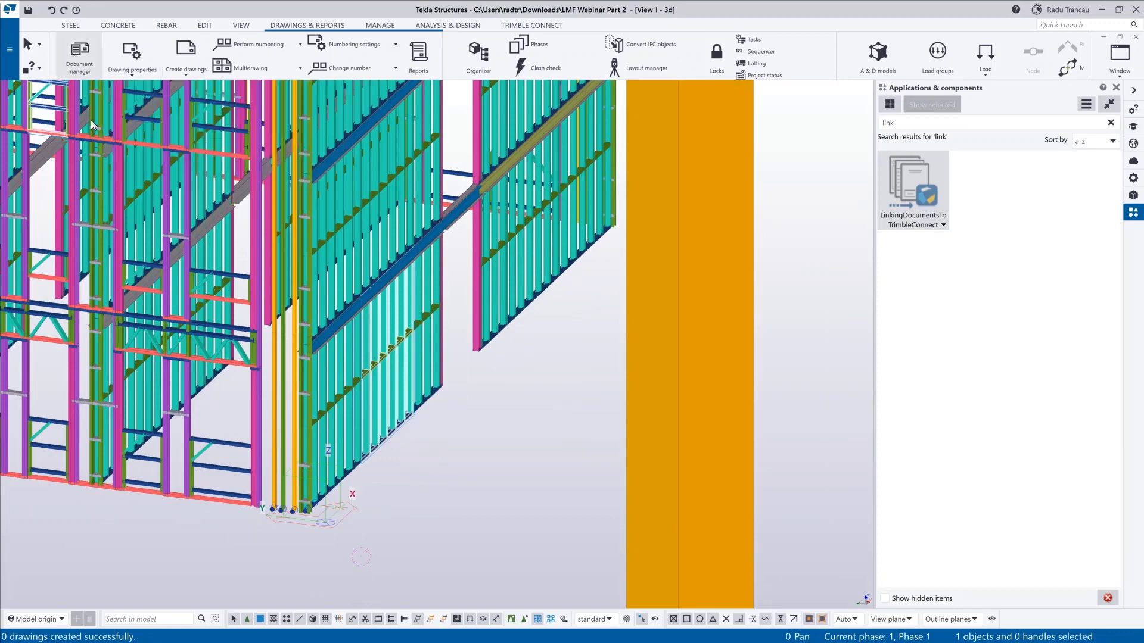
click(494, 279)
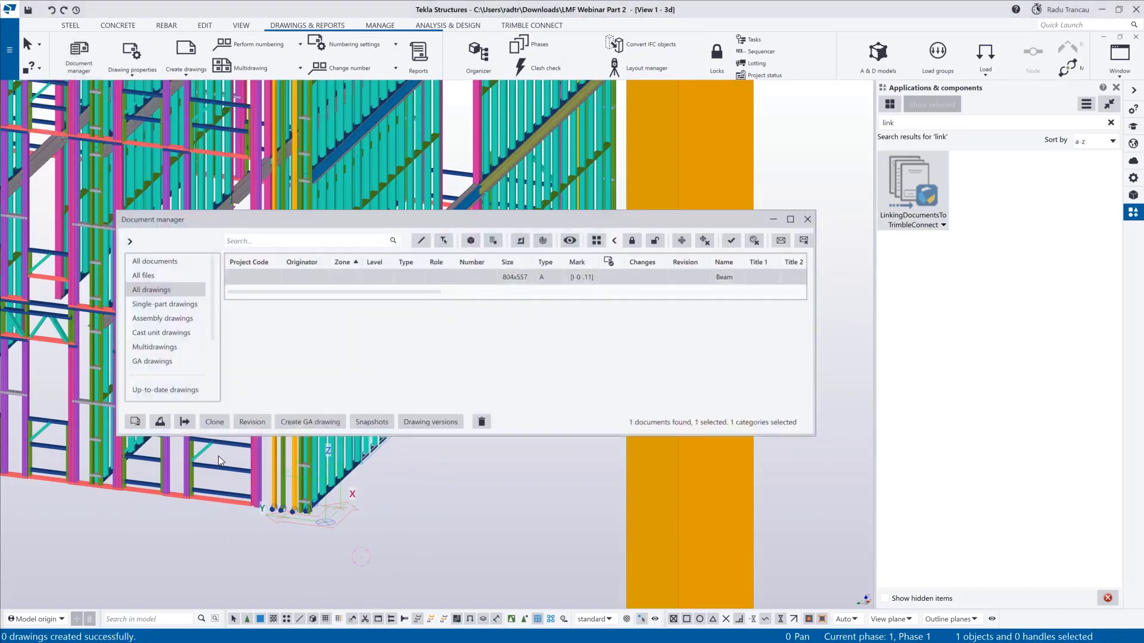
click(185, 423)
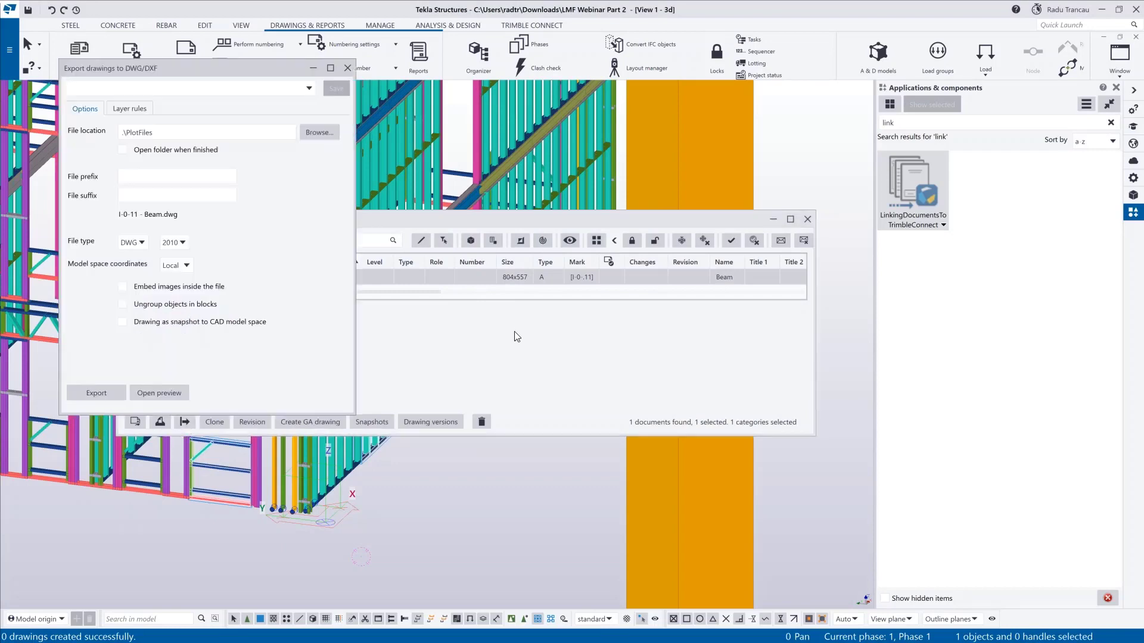
Load the TC Overlay settings for the DWG export and show their layer rules.
click(250, 89)
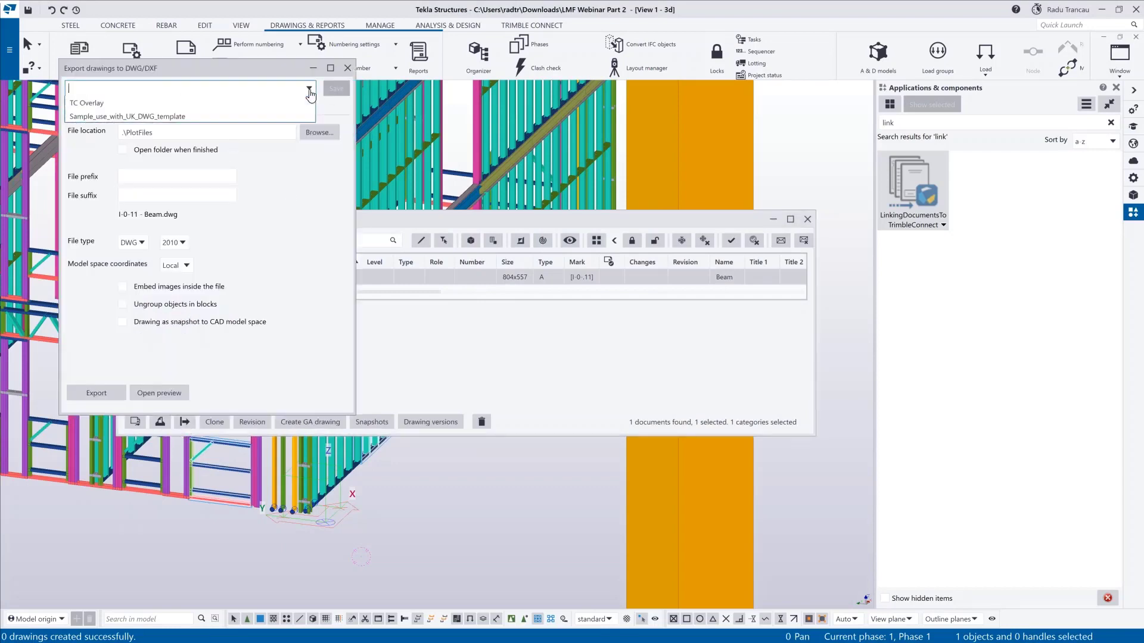
click(107, 102)
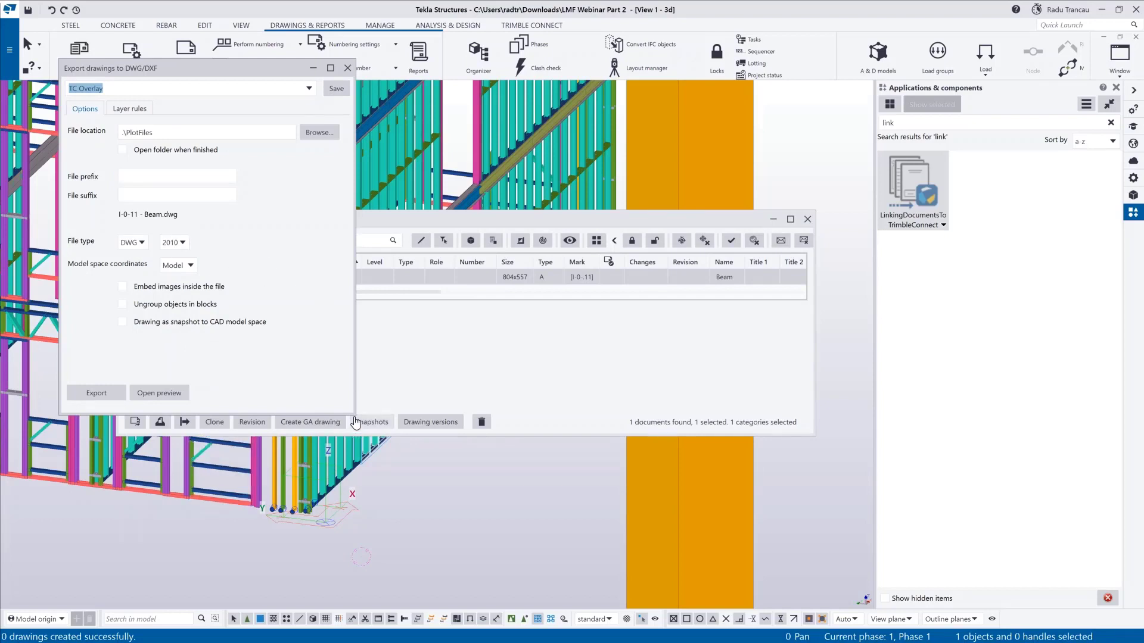
click(134, 109)
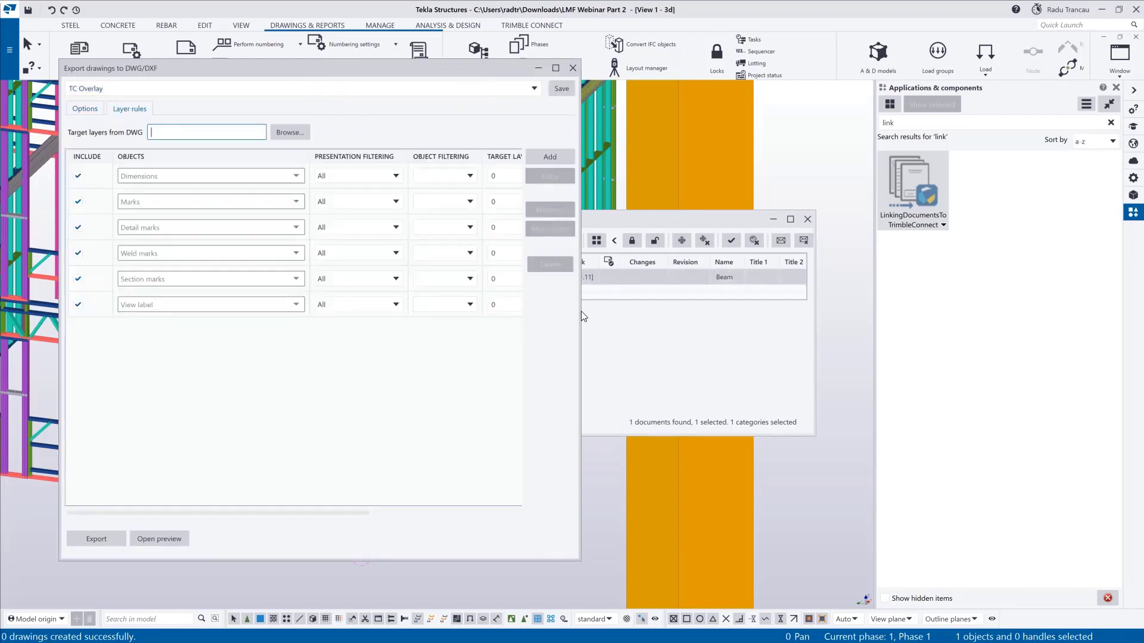
Examine all columns of the TC Overlay layer rules and the file options, and close the DWG/DXF export without exporting.
drag(581, 311, 824, 318)
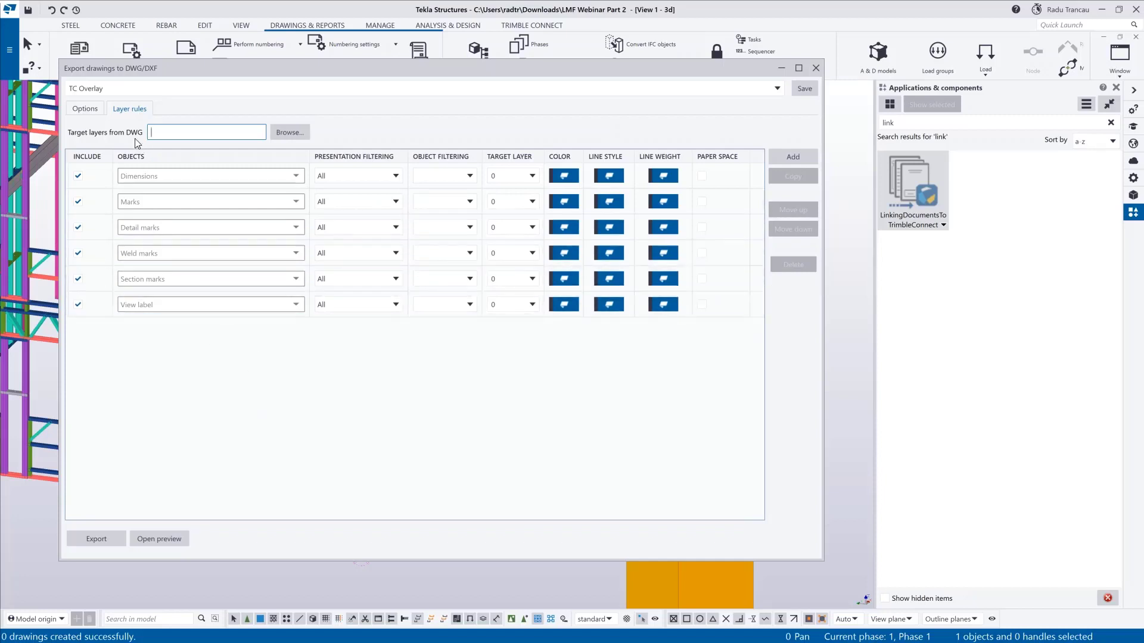
click(91, 112)
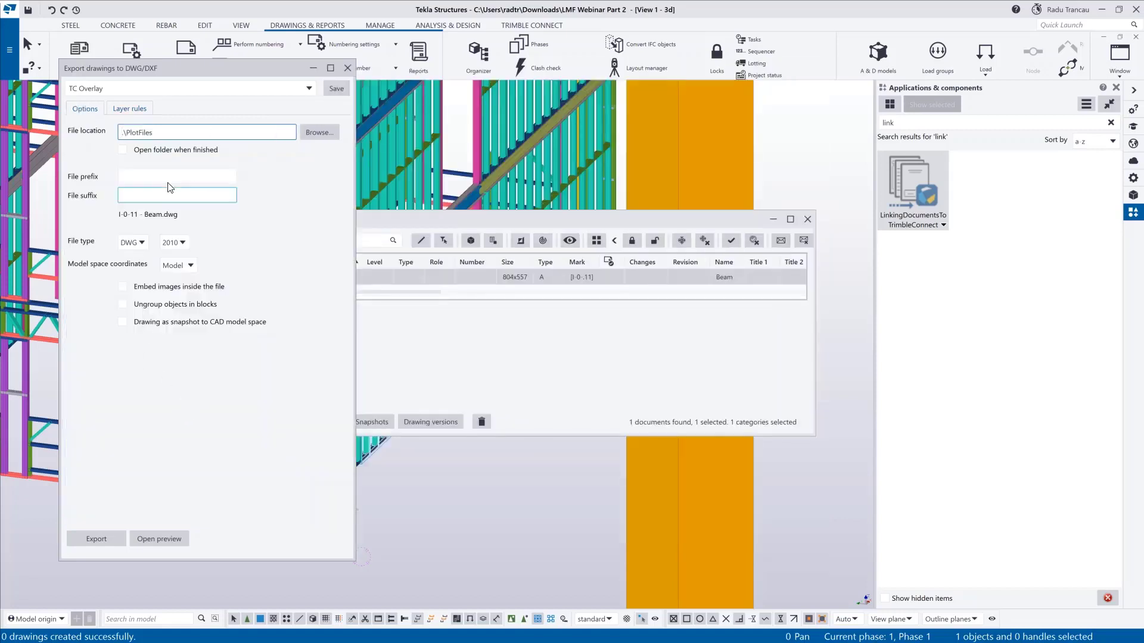
click(348, 68)
Open the model folder and select I-0-11 - Beam.dwg in its PlotFiles folder.
click(18, 70)
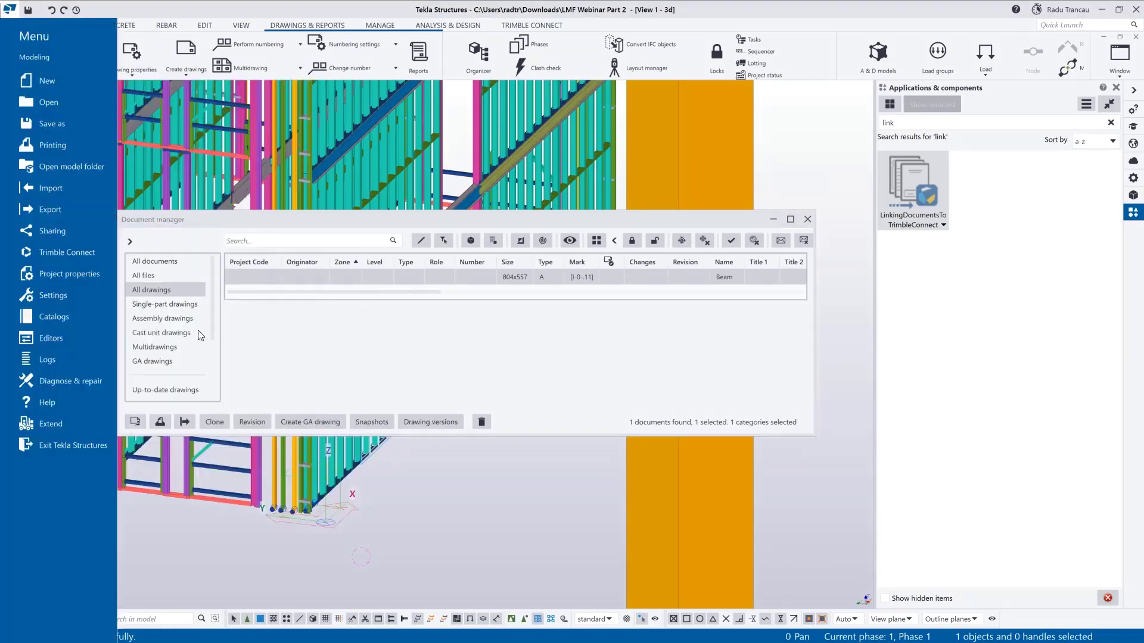
click(57, 167)
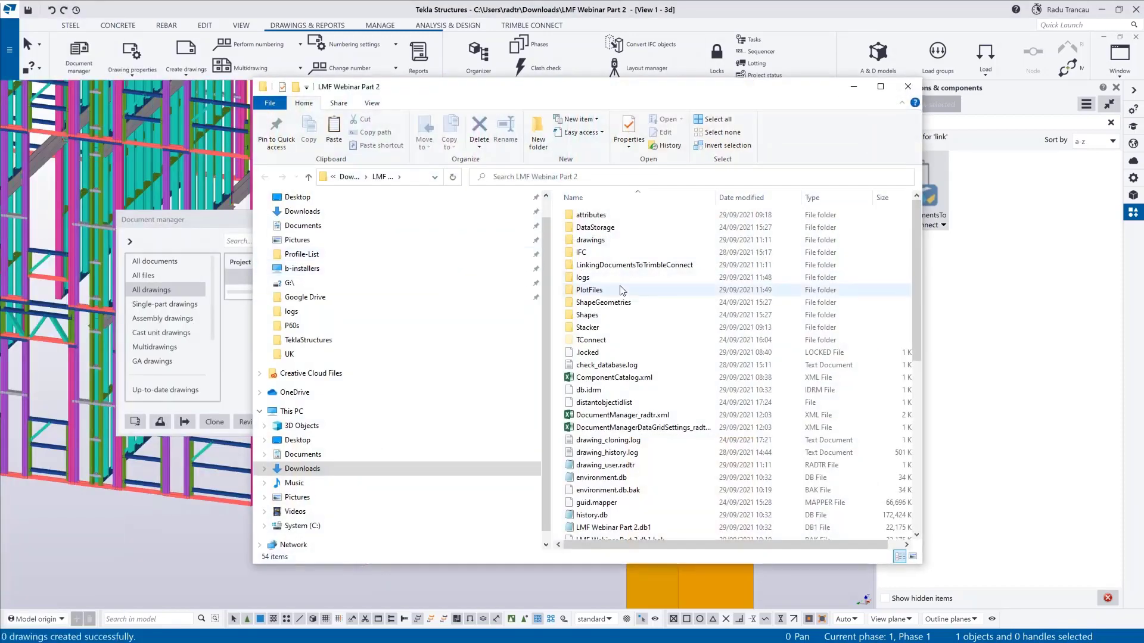
double_click(590, 239)
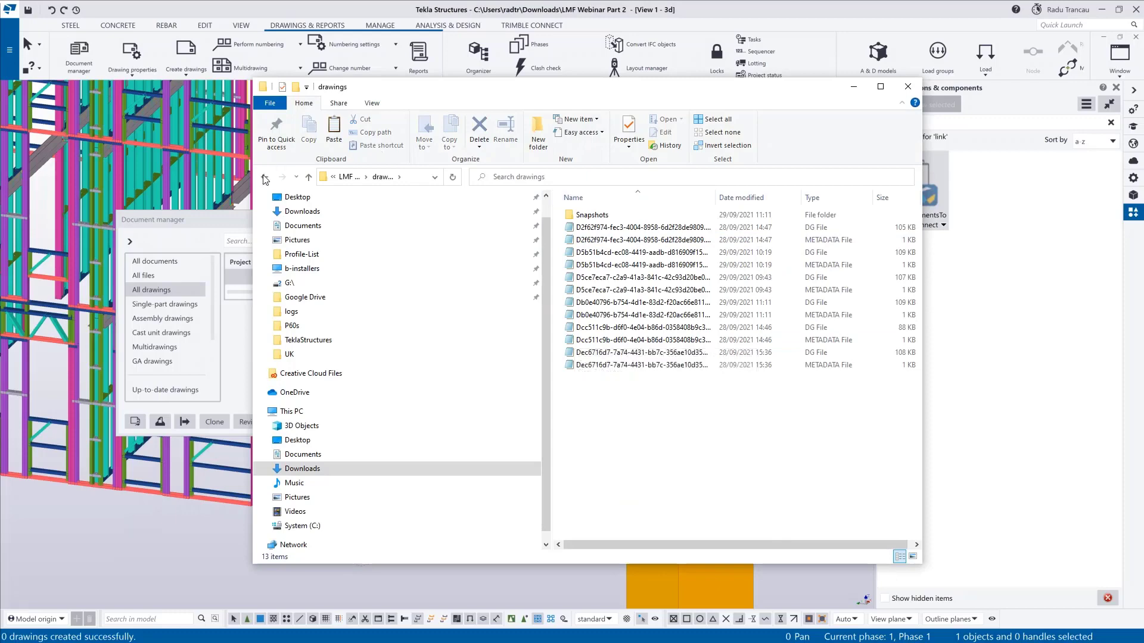
key(alt+Left)
double_click(601, 293)
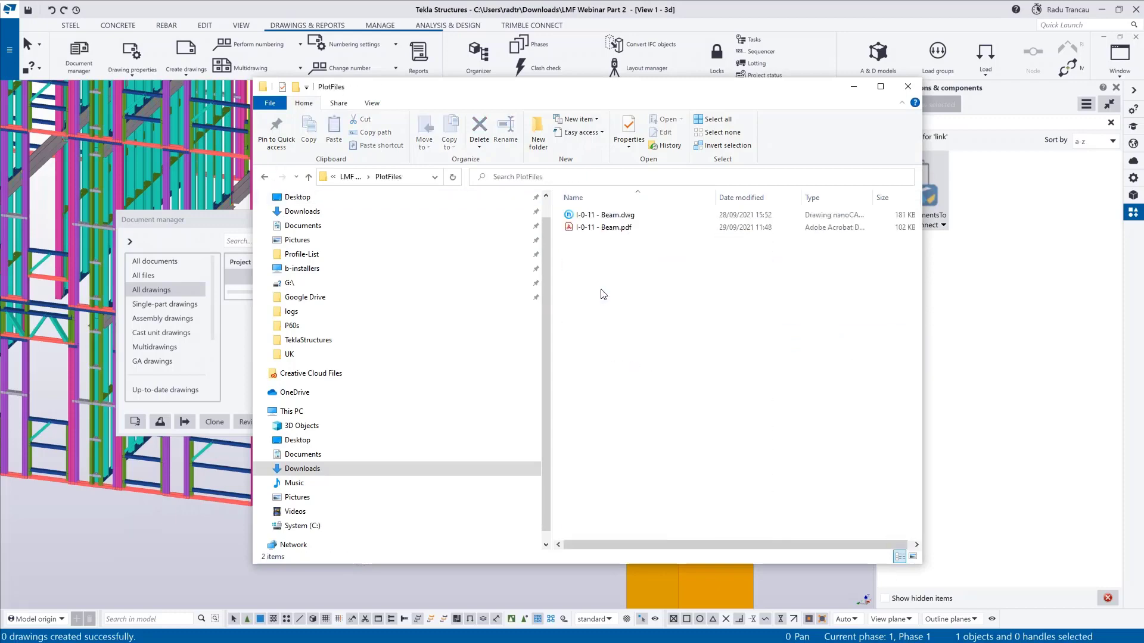
click(605, 215)
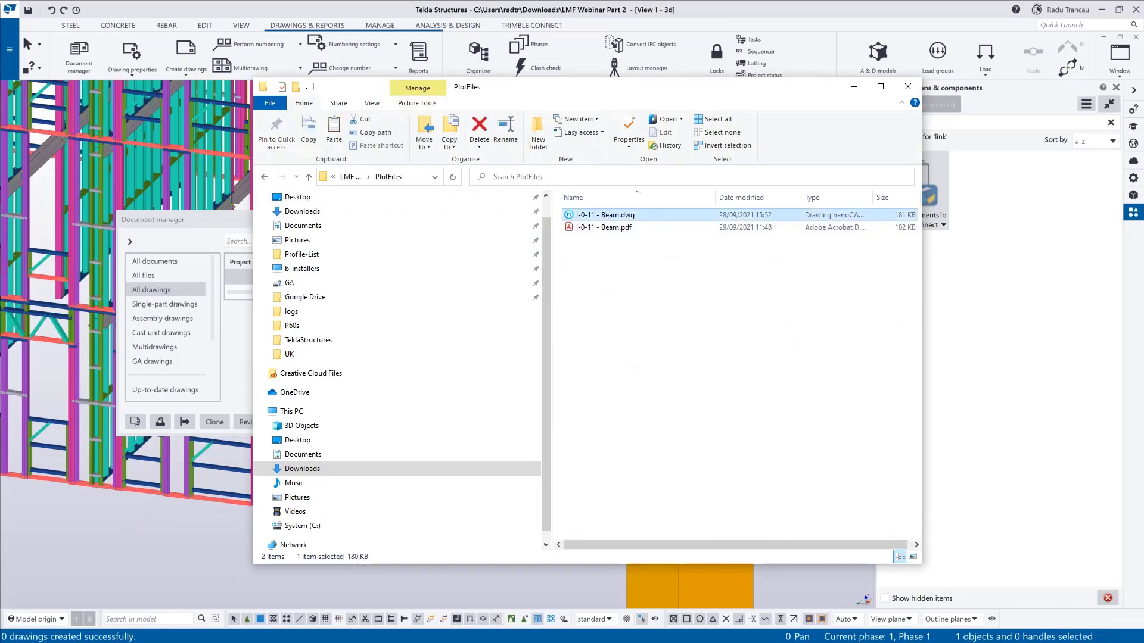
Switch to Trimble Connect and upload I-0-11 - Beam.dwg from the PlotFiles folder into the LMF Webinar Part 2 project.
key(alt+Tab)
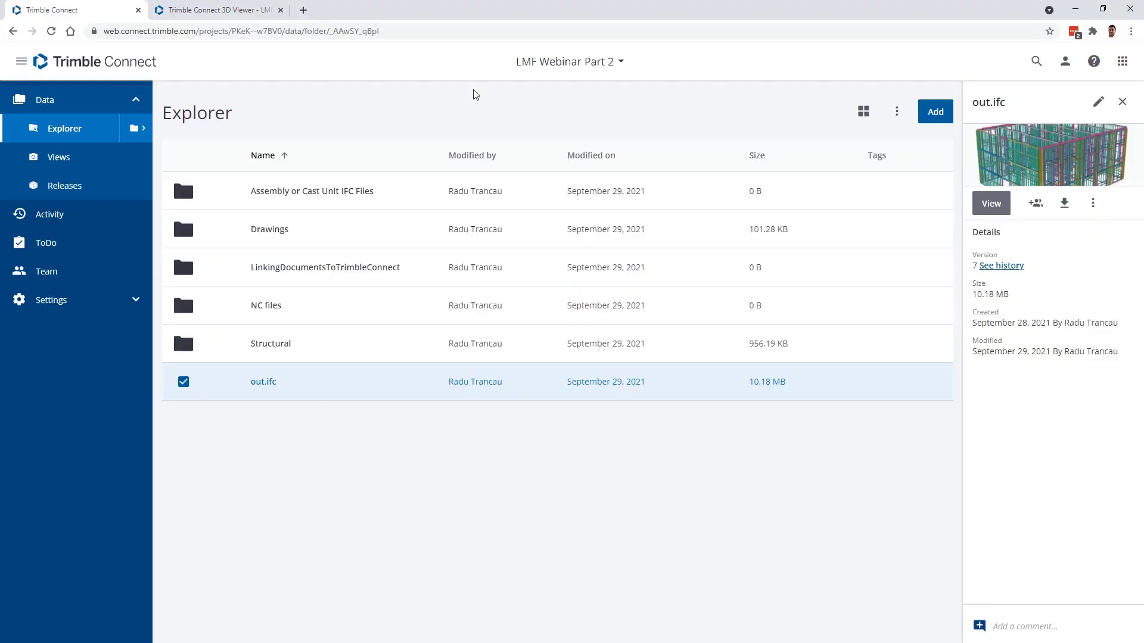
drag(536, 8, 564, 256)
drag(603, 215, 448, 631)
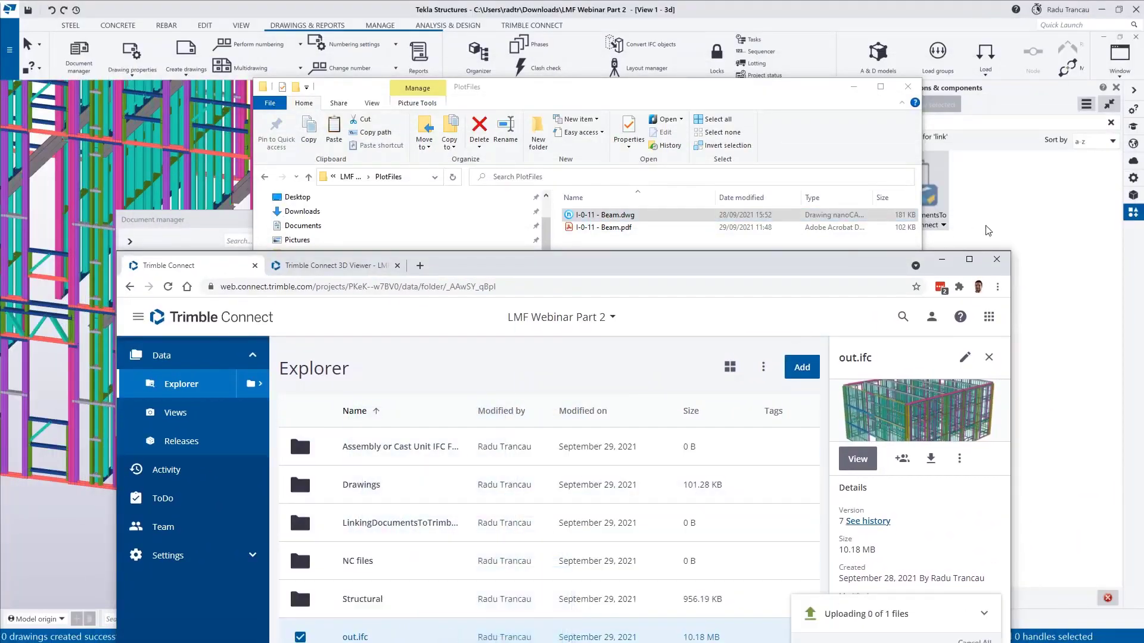
click(969, 260)
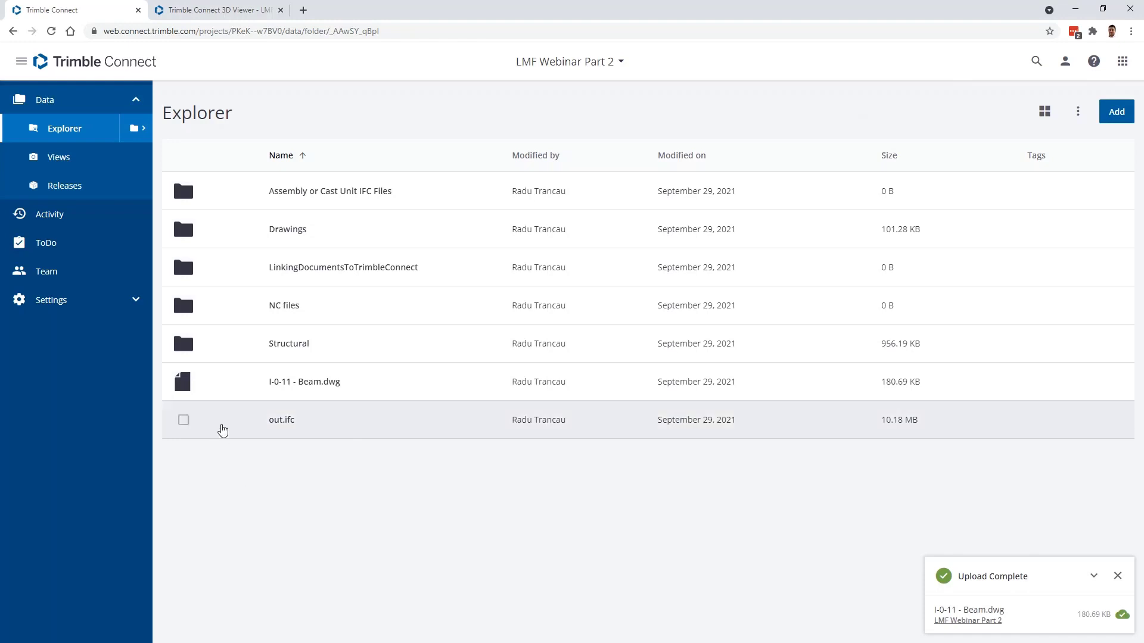
Open I-0-11 - Beam.dwg together with out.ifc in the 3D viewer and display the drawing over the ground-level frames.
click(184, 382)
click(183, 420)
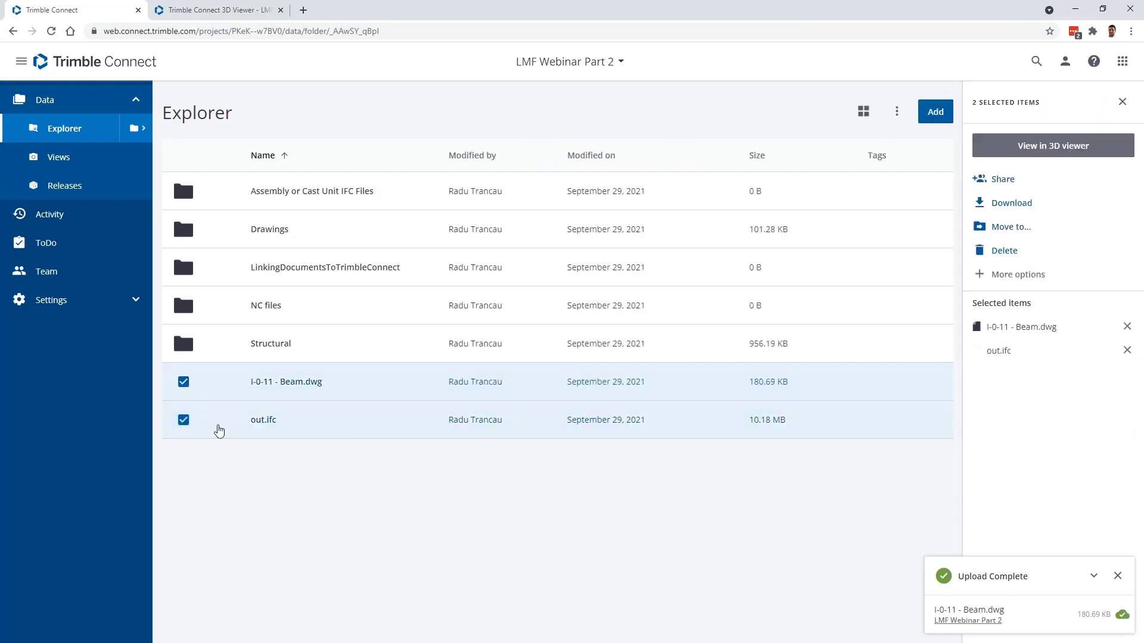
click(995, 148)
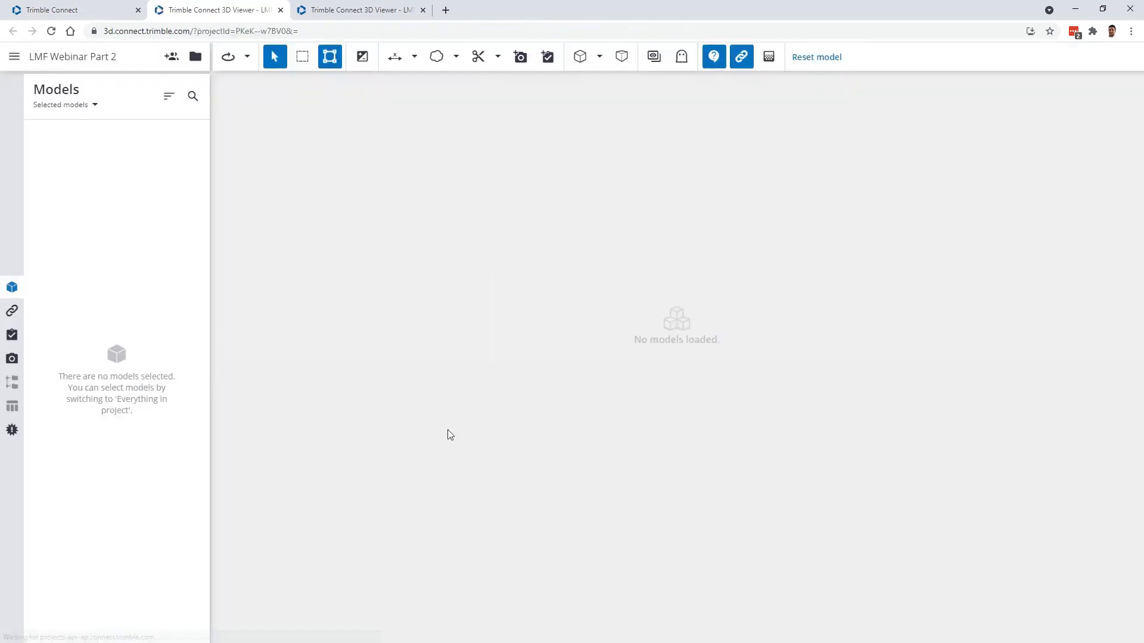
click(62, 153)
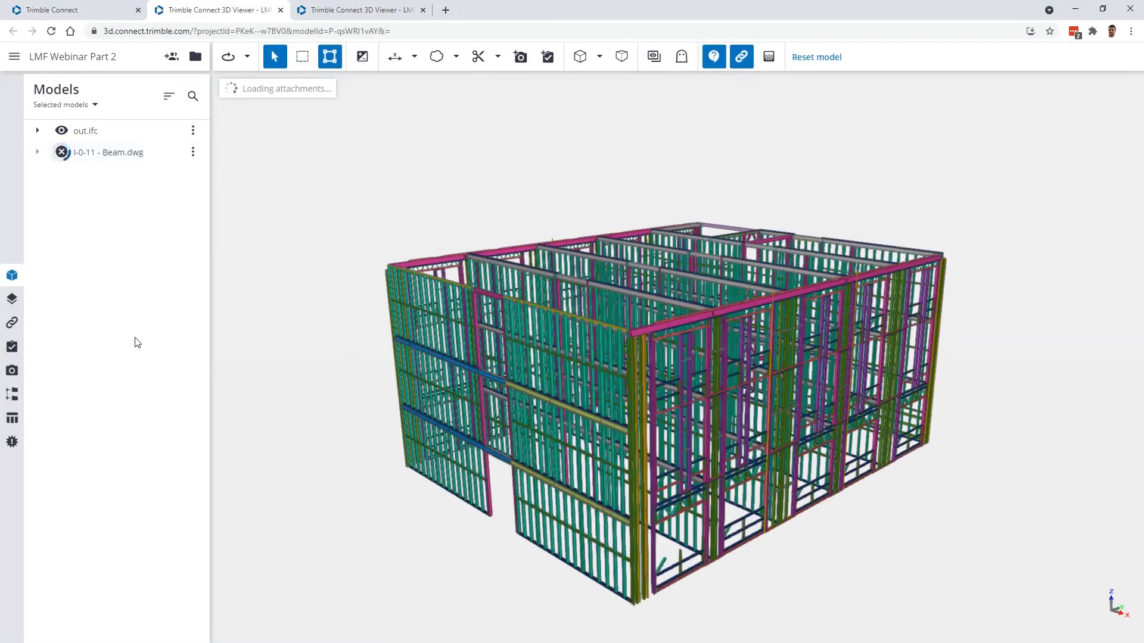
scroll(402, 510, up, 3)
scroll(446, 433, up, 5)
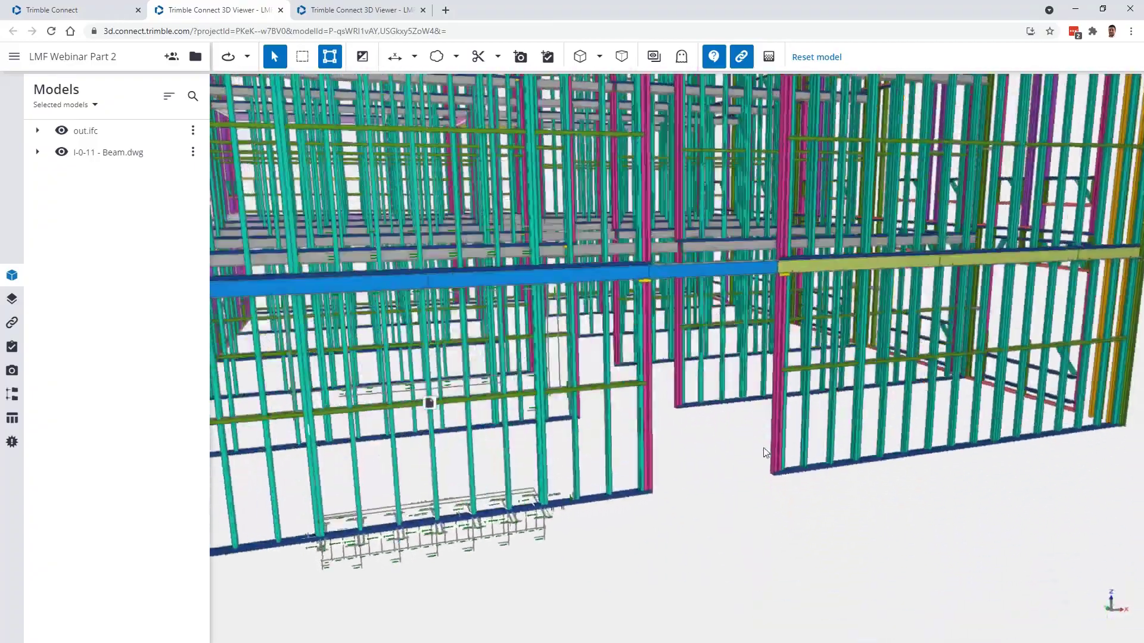
Isolate the ground-level wall frame carrying the attachment marker, and clear the selection.
click(505, 457)
scroll(562, 440, down, 2)
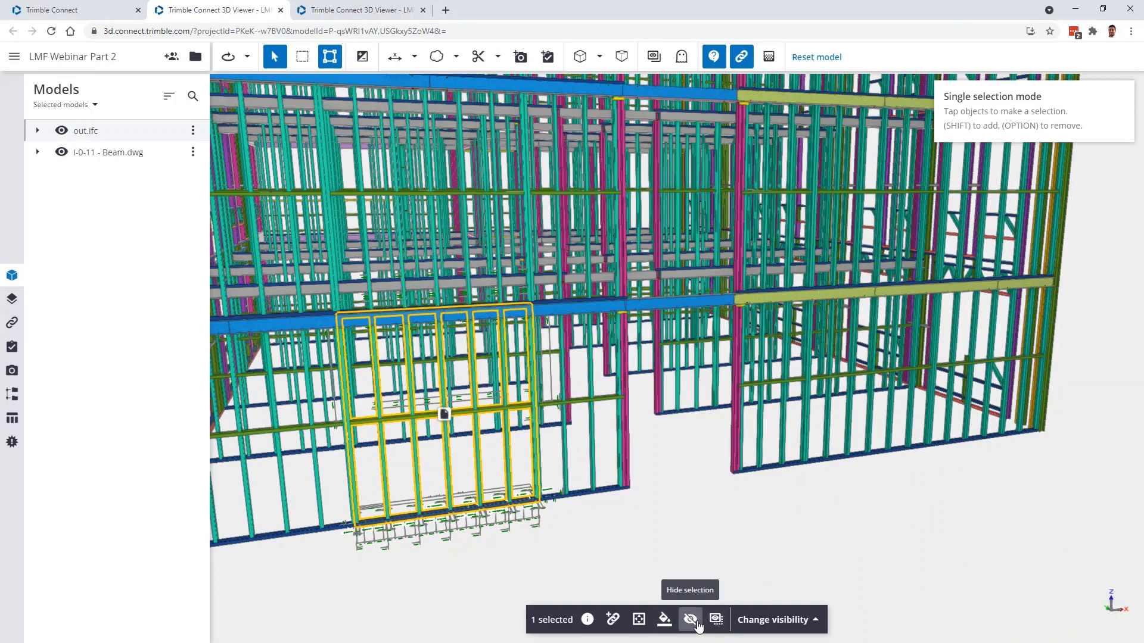
click(716, 620)
middle_drag(620, 464, 662, 446)
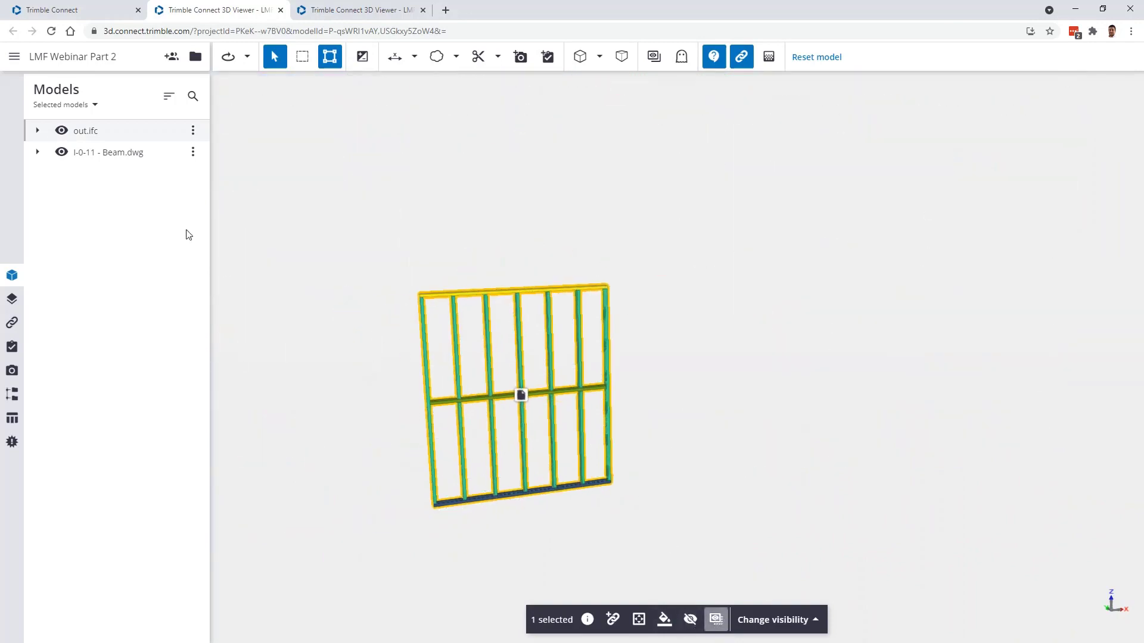
click(494, 375)
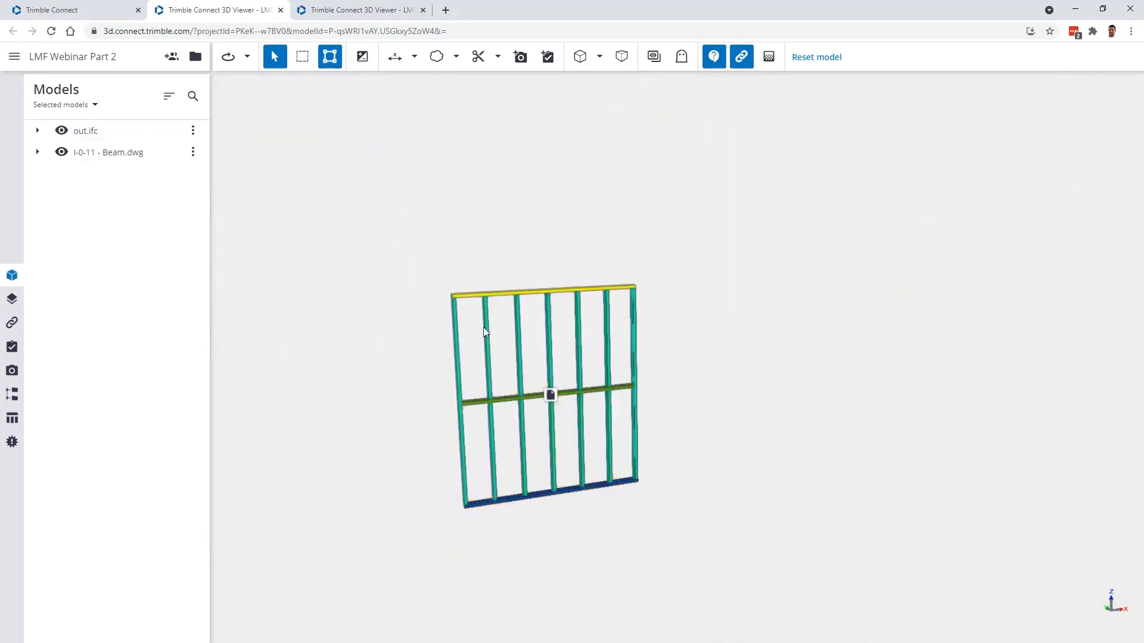
click(485, 332)
Isolate the I-0-11 - Beam.dwg overlay so only its drawing lines and dimensions are displayed.
click(100, 153)
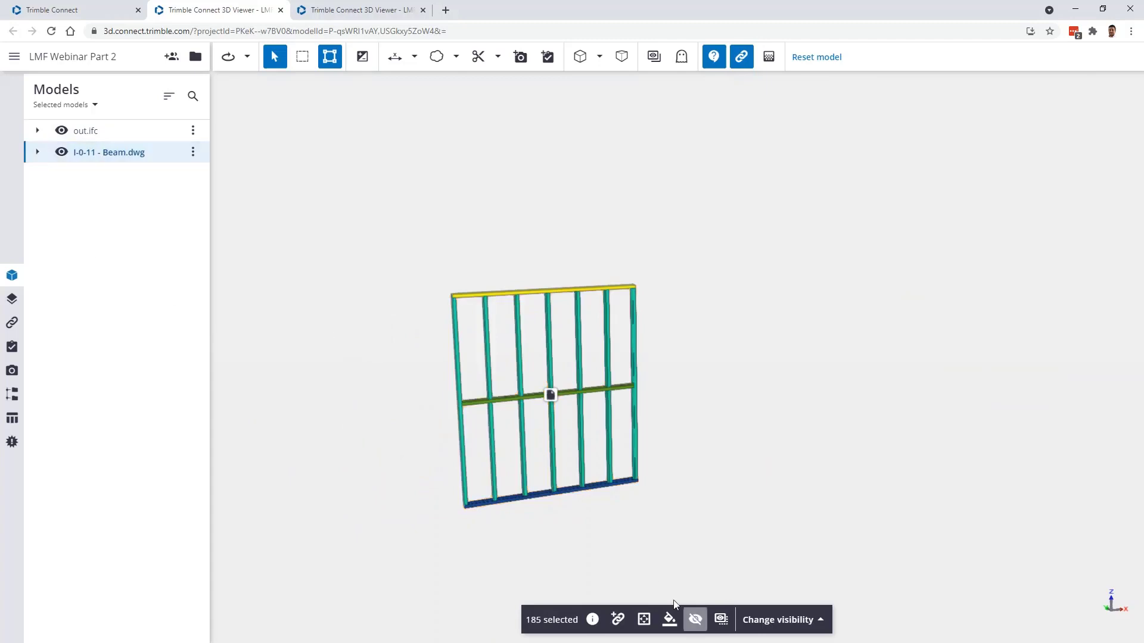
click(720, 619)
click(755, 551)
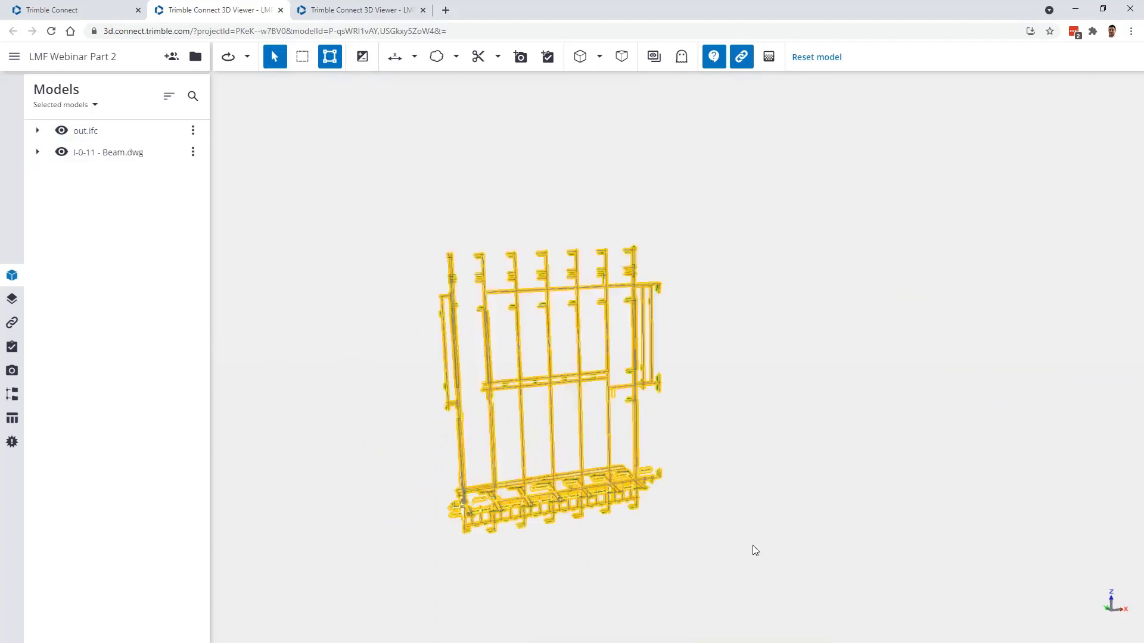
Expand the out.ifc hierarchy down to the building storey's parts and show only the whole out.ifc model.
click(37, 131)
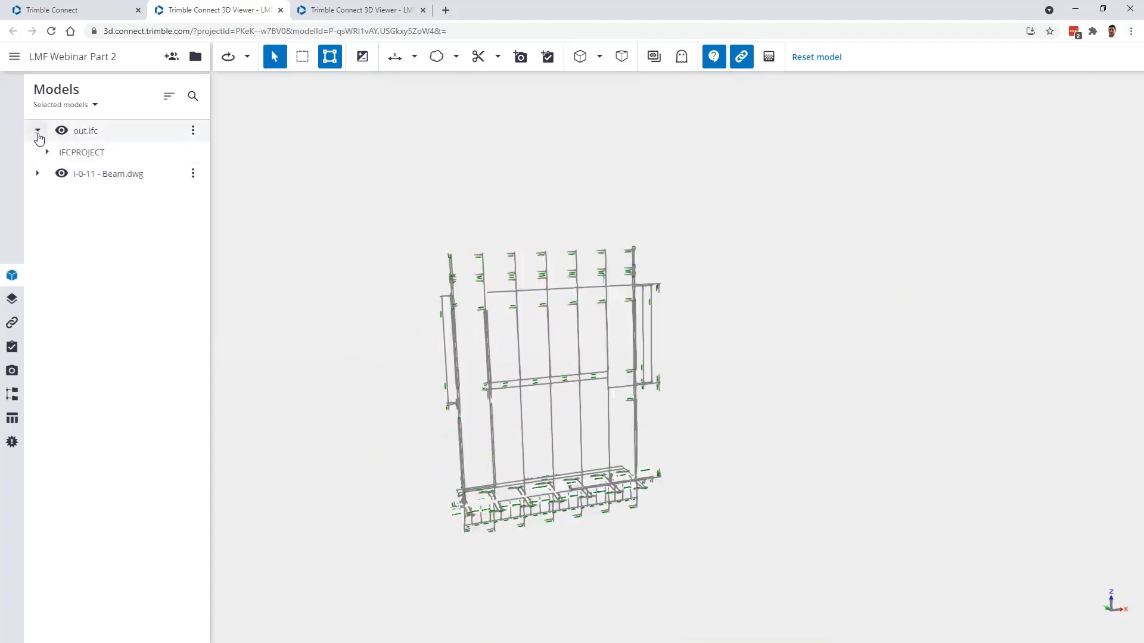
click(47, 152)
click(56, 174)
click(66, 195)
click(76, 217)
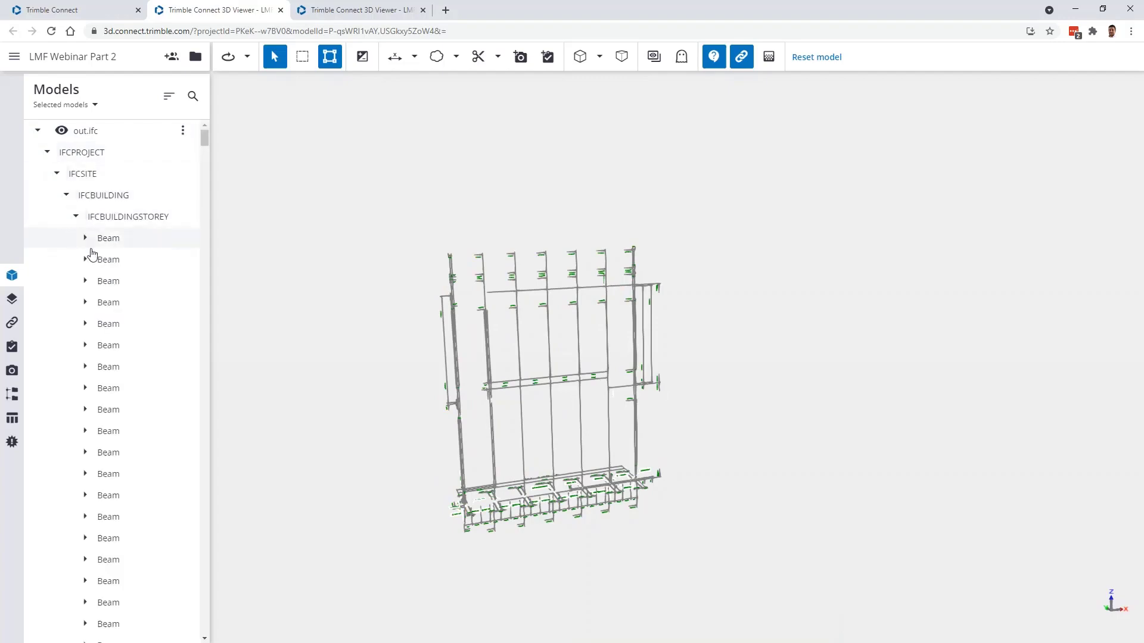
click(81, 131)
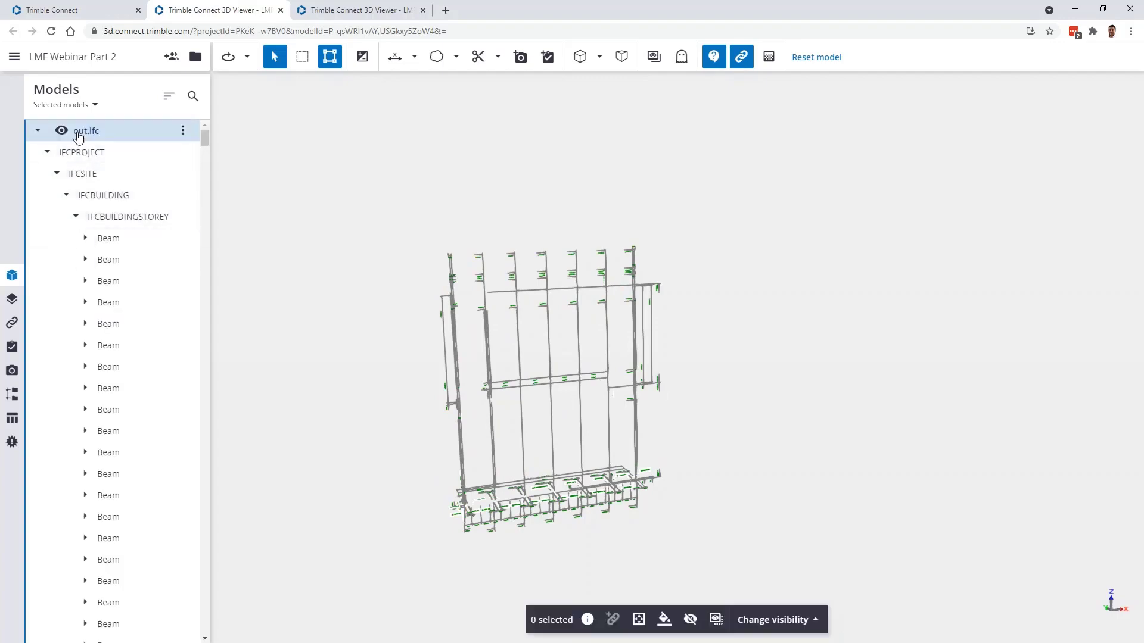
click(716, 626)
Select the wall frame with the attachment marker, and turn the I-0-11 - Beam.dwg overlay back on over the full model.
click(582, 448)
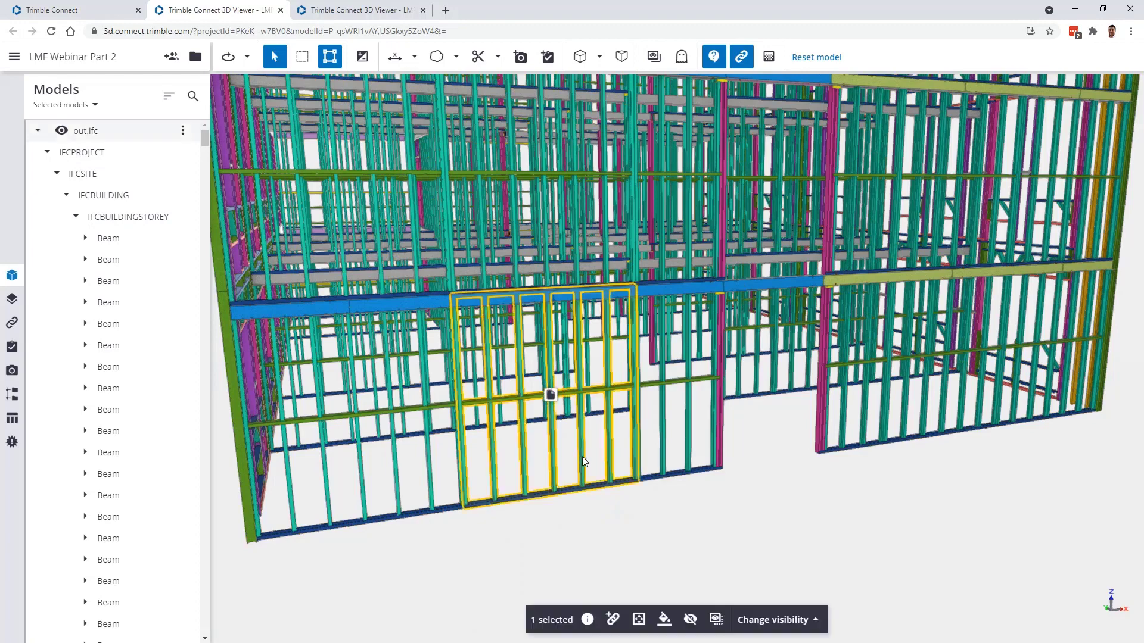
scroll(84, 238, down, 15)
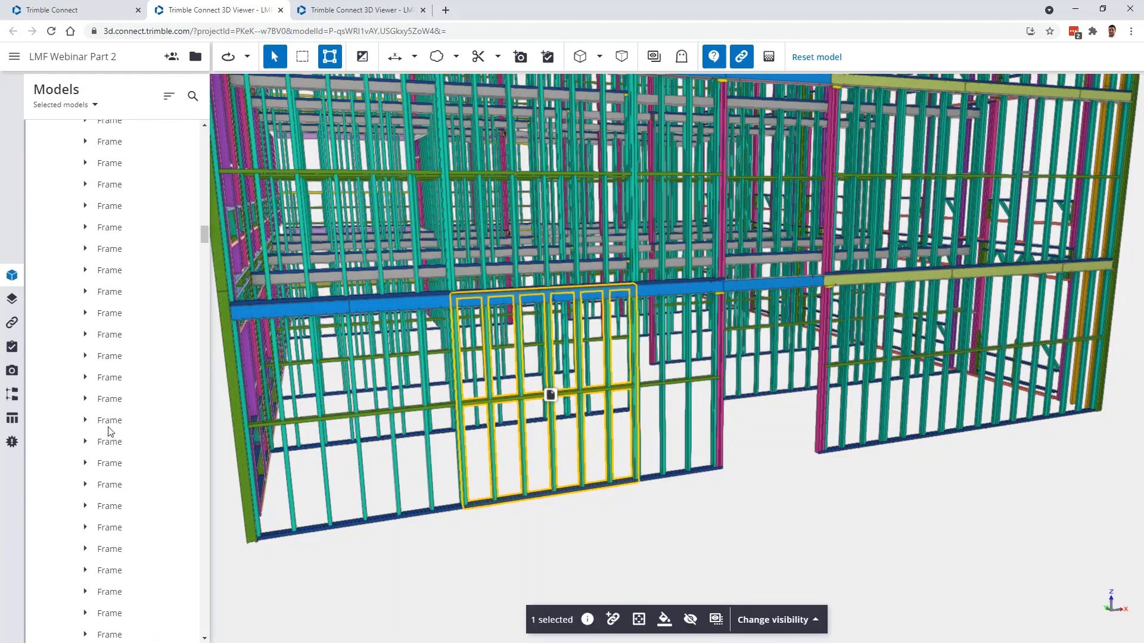
scroll(119, 513, down, 20)
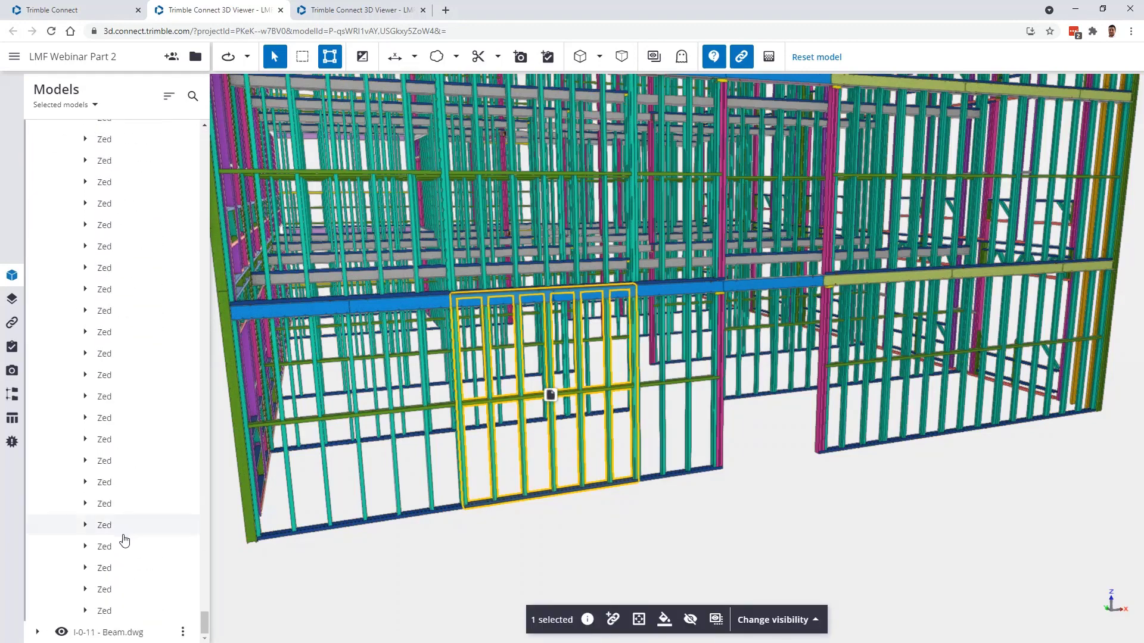
click(127, 635)
click(62, 632)
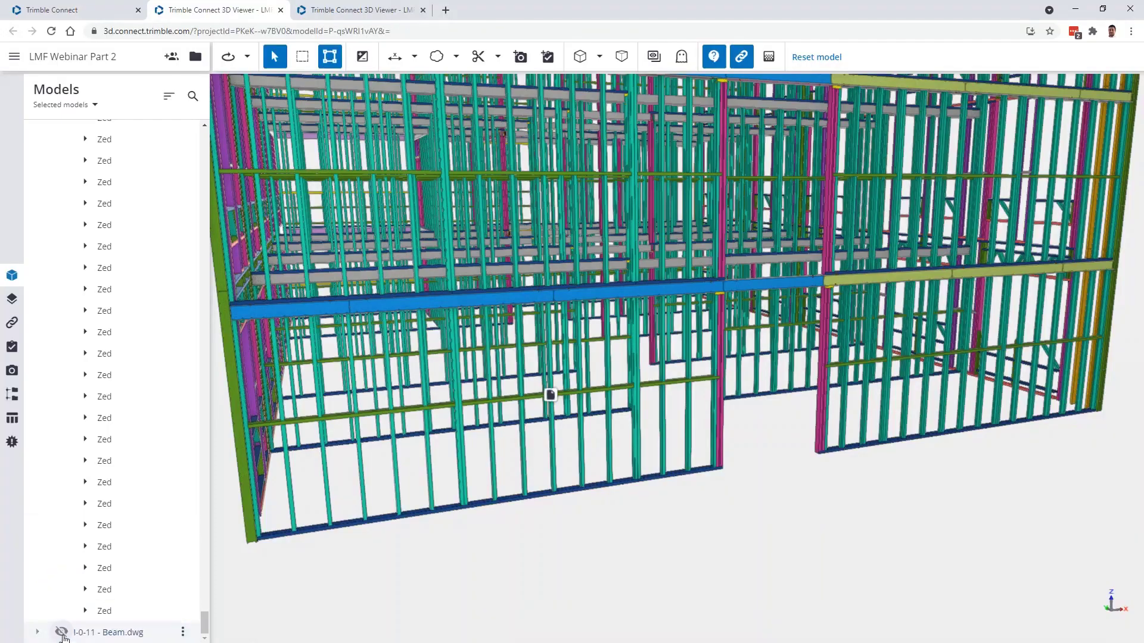
click(61, 632)
Examine the overlaid drawing's dimensions and marks along the ground-level frame's bottom track from several angles.
scroll(658, 455, up, 6)
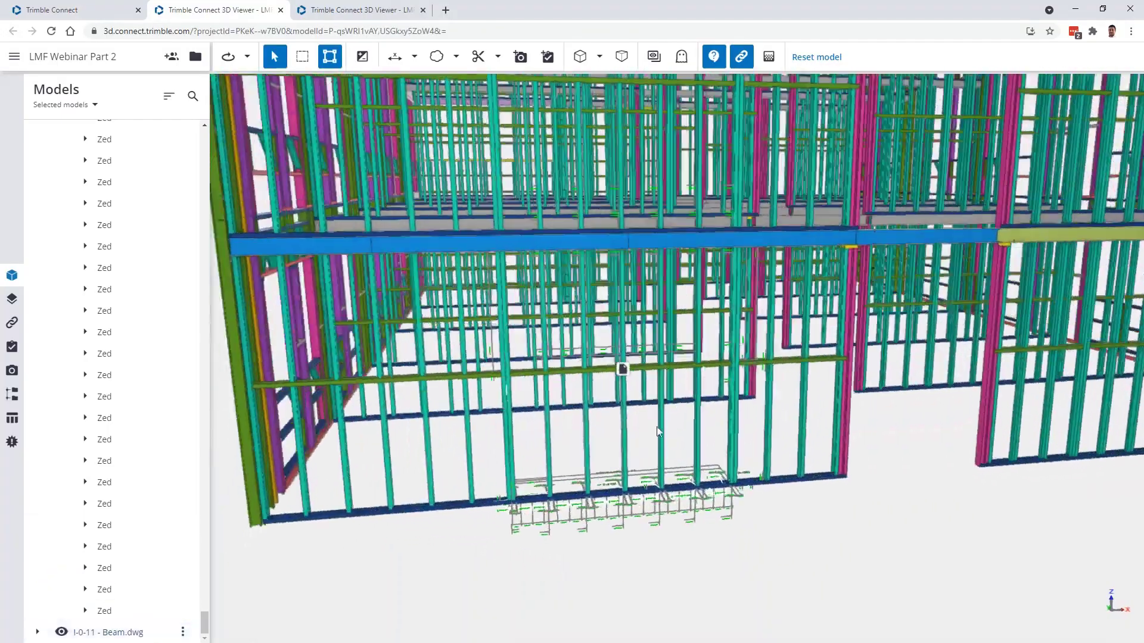
scroll(507, 430, up, 8)
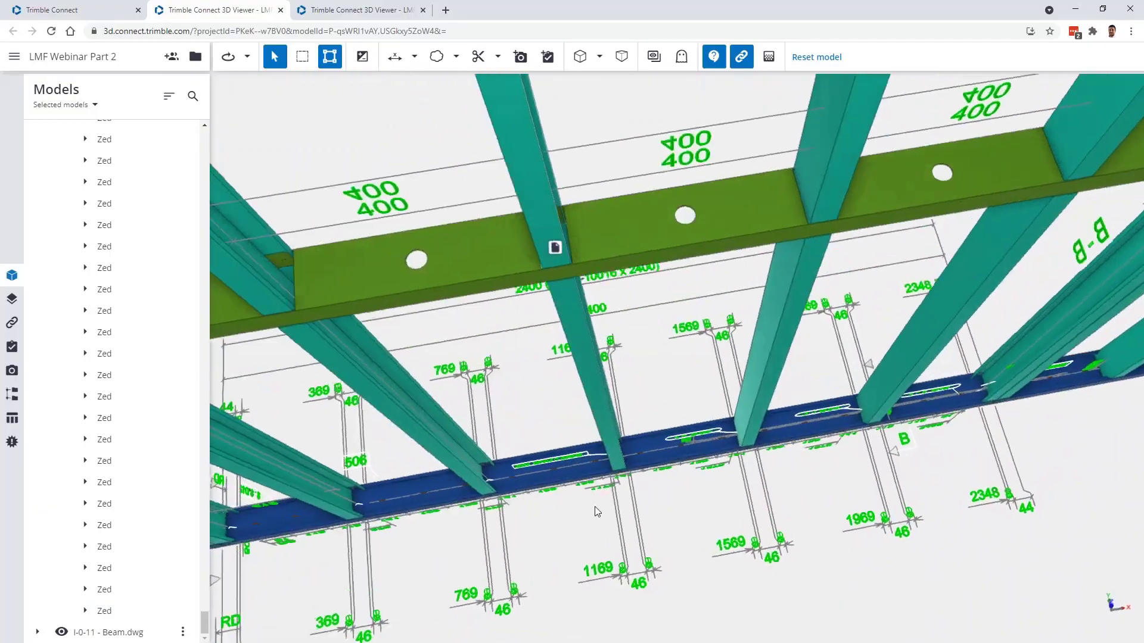
drag(596, 512, 657, 413)
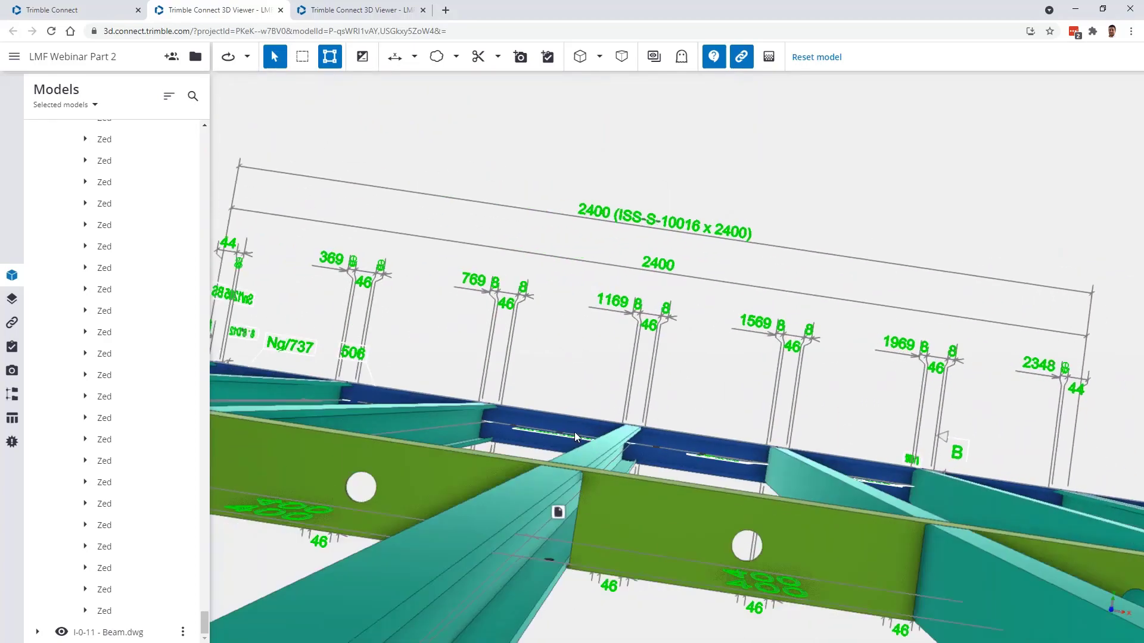
drag(574, 431, 598, 425)
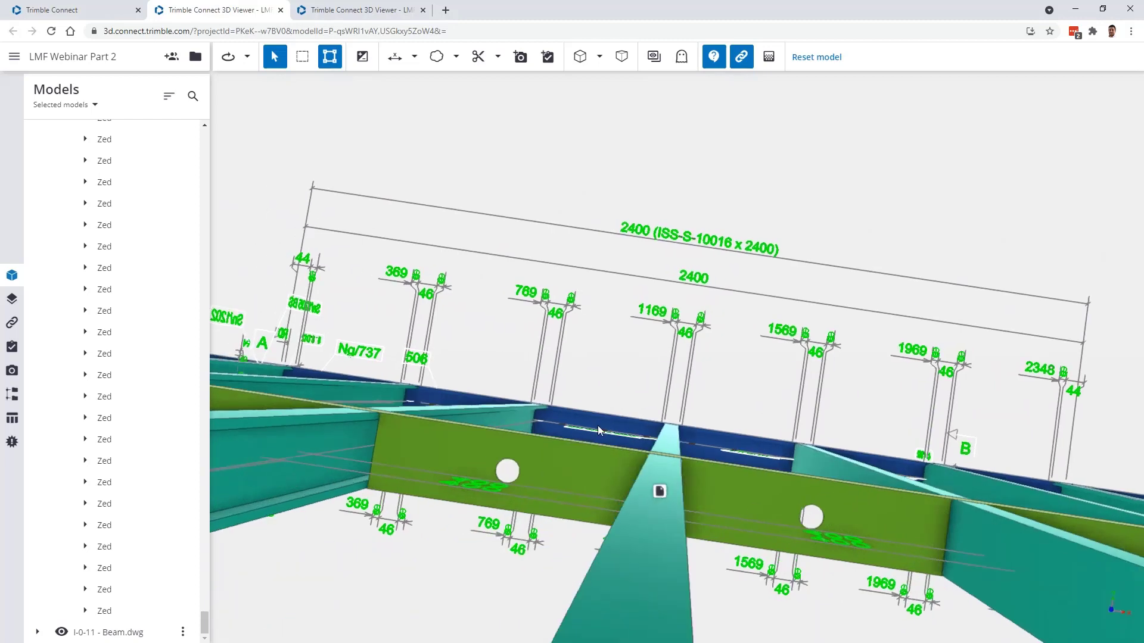
middle_drag(598, 426, 626, 435)
middle_drag(863, 473, 748, 478)
scroll(748, 477, down, 2)
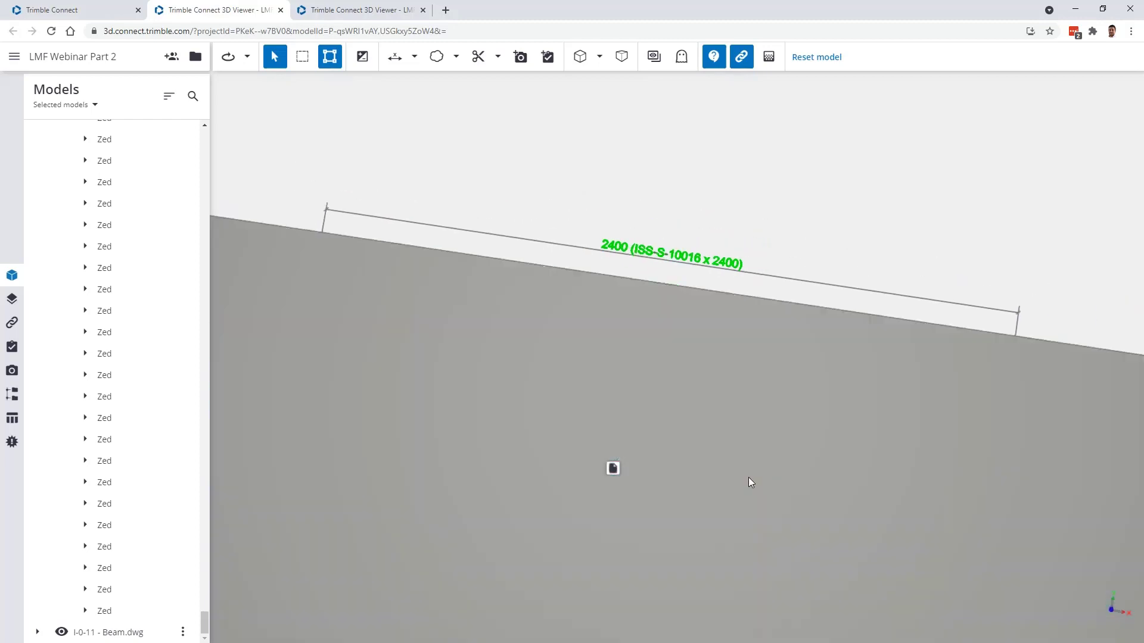
scroll(748, 478, up, 2)
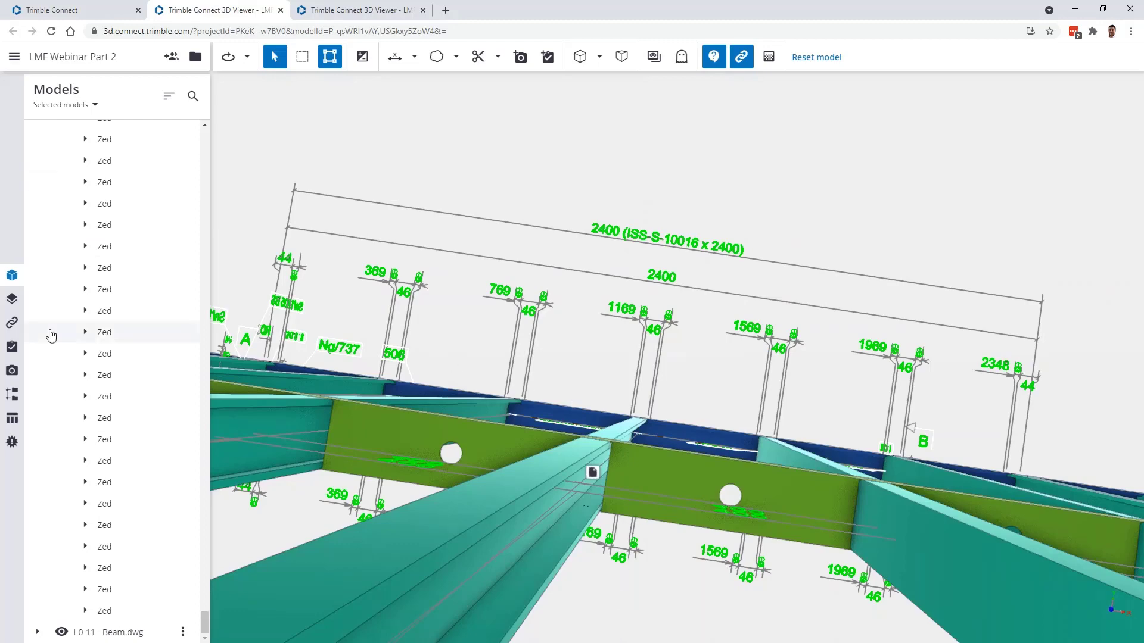
Close the 3D view and open I-0-11 - Beam.dwg from the project files in the CAD viewer.
click(281, 9)
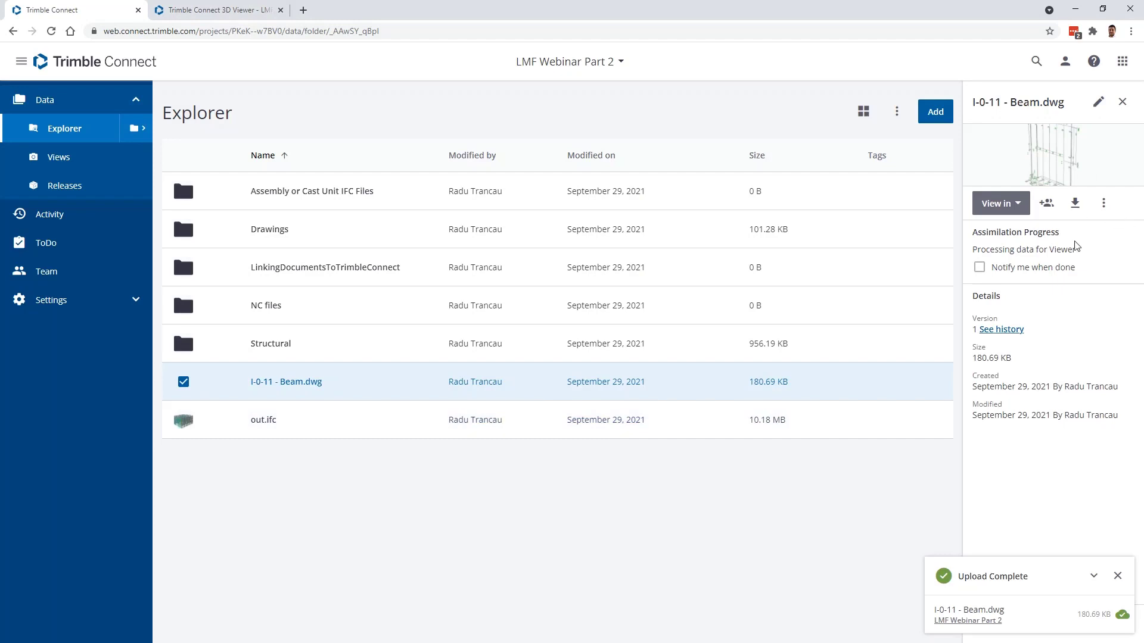
click(1103, 203)
click(1104, 203)
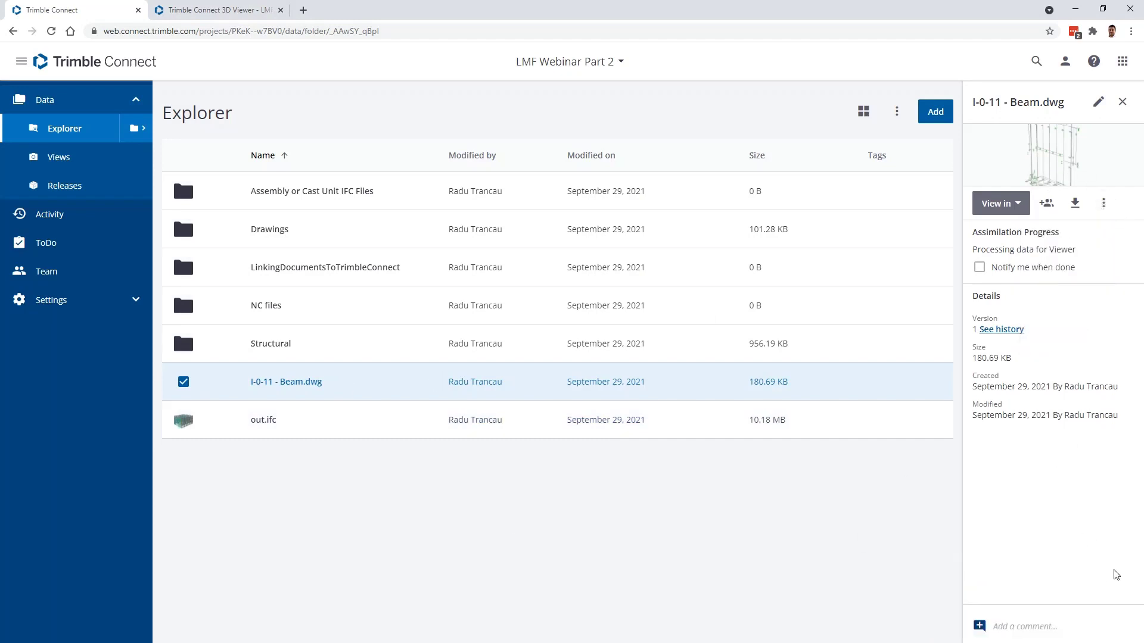
click(1000, 203)
click(1012, 237)
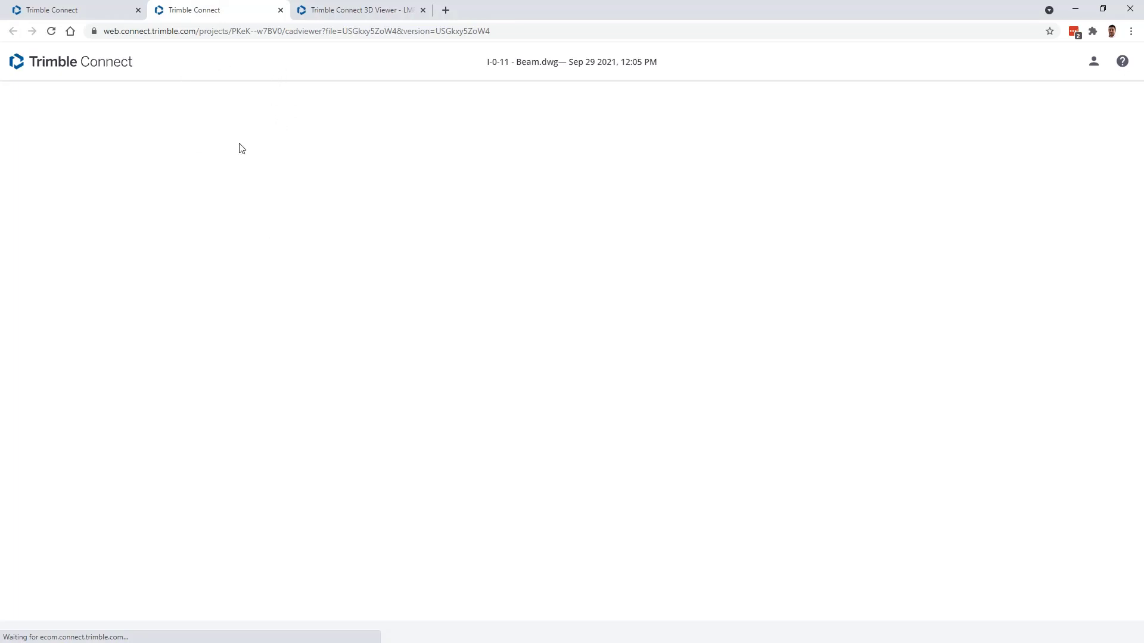
Reload the CAD viewer page and examine the beam drawing's stud spacing dimensions and section marks.
click(51, 31)
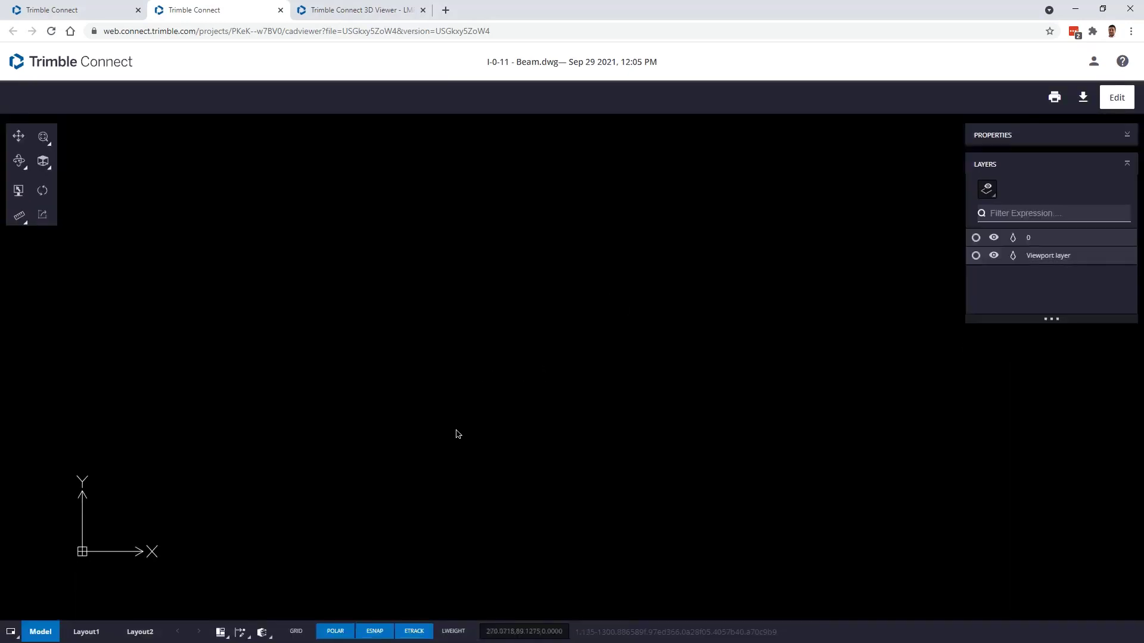
scroll(458, 430, down, 7)
middle_drag(787, 392, 580, 393)
scroll(579, 393, up, 4)
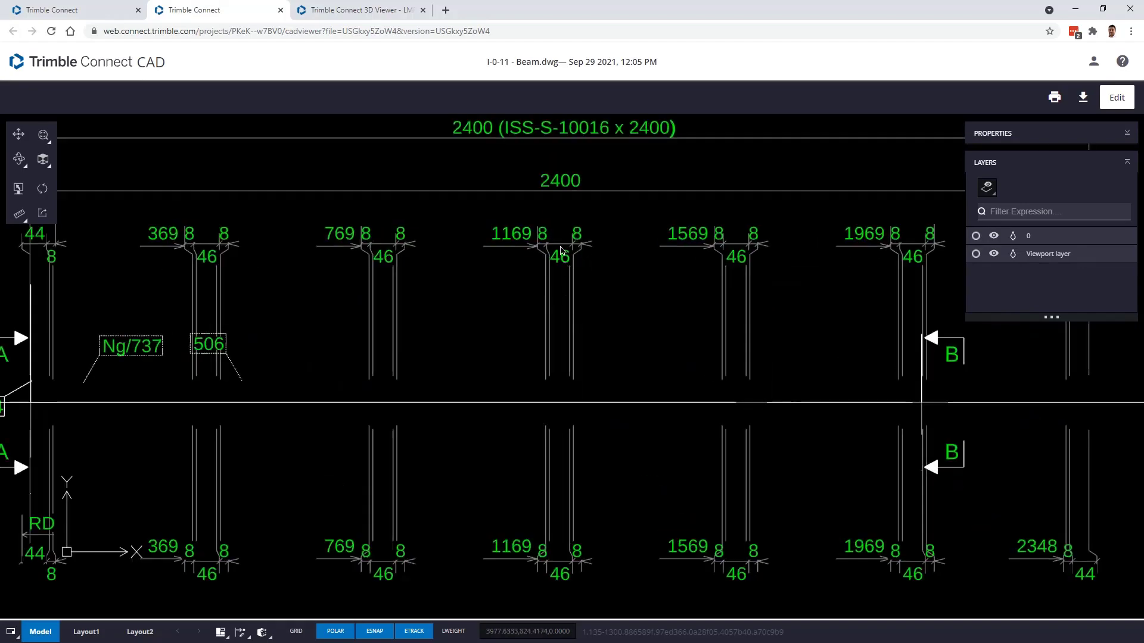
scroll(514, 280, down, 2)
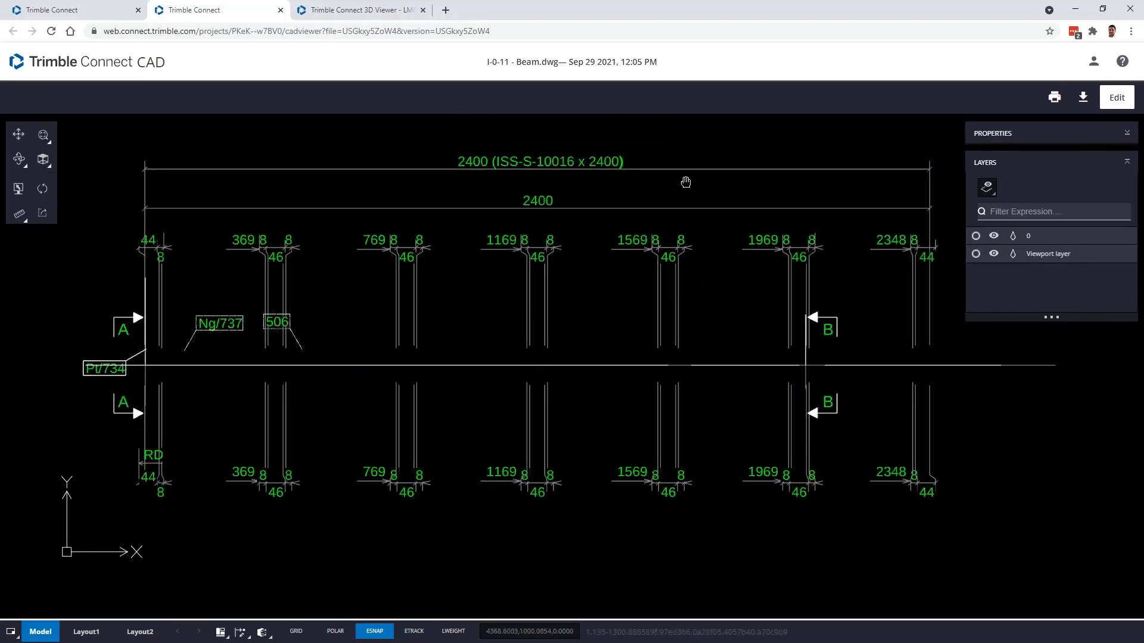
key(Escape)
scroll(543, 241, up, 4)
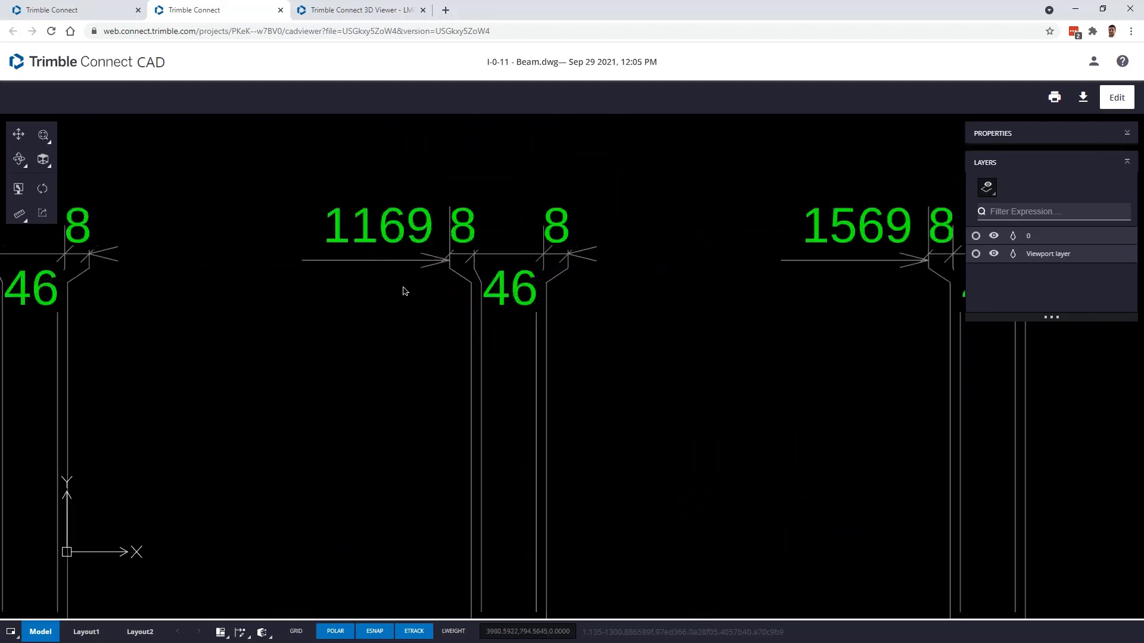
Measure the horizontal distance between the outer lines of the stud at the lower 1169 mark.
click(18, 134)
key(Escape)
click(25, 222)
click(80, 234)
scroll(273, 269, down, 5)
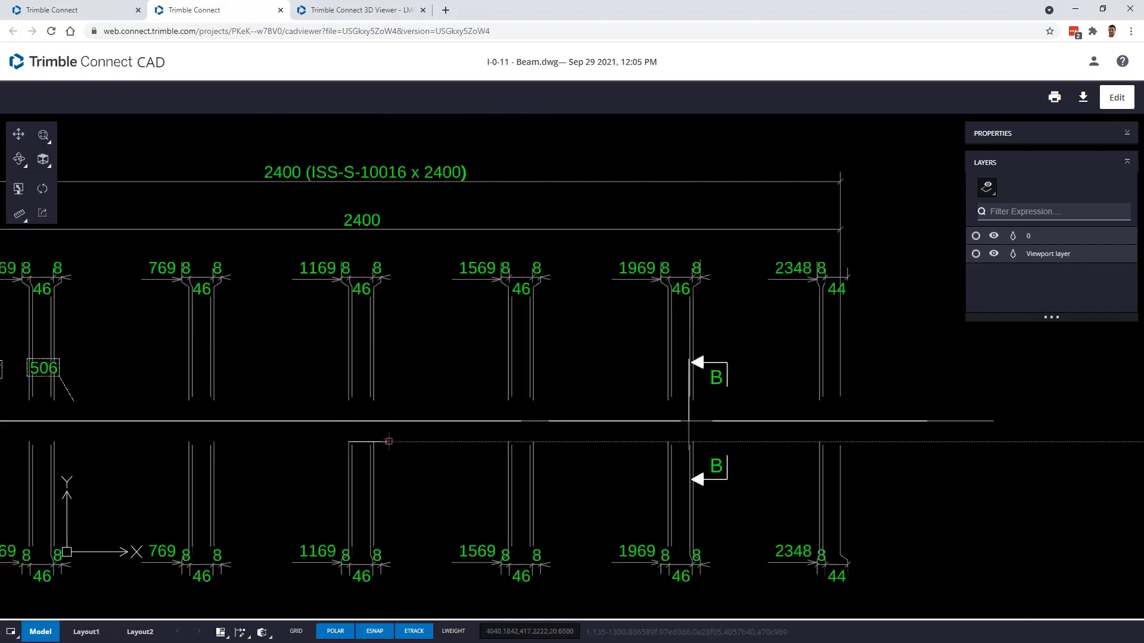
click(374, 442)
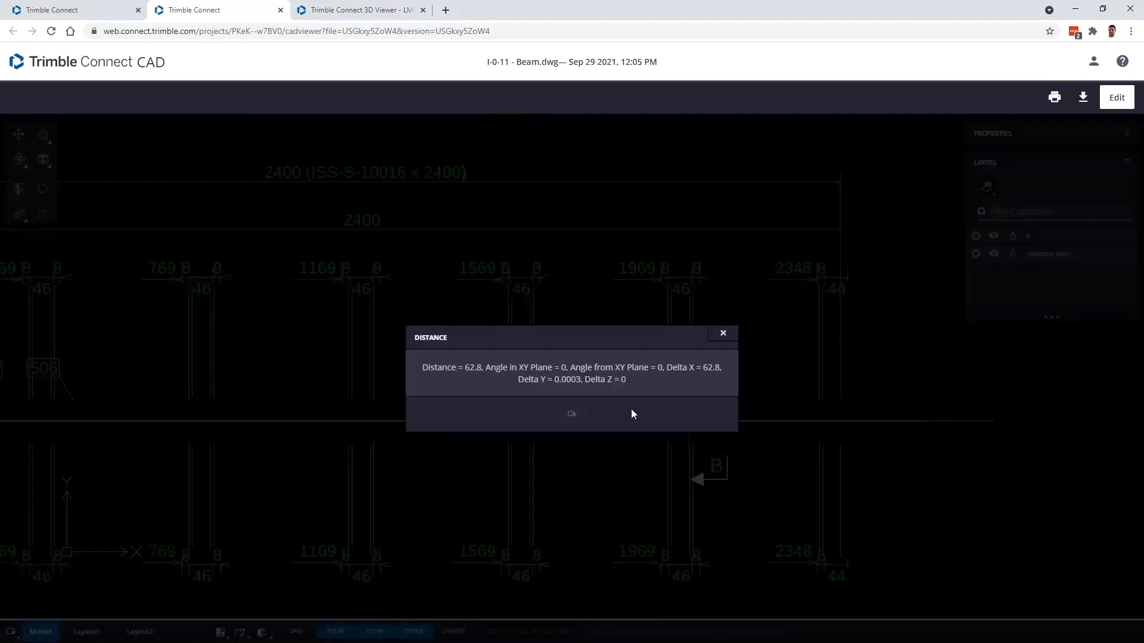
click(572, 414)
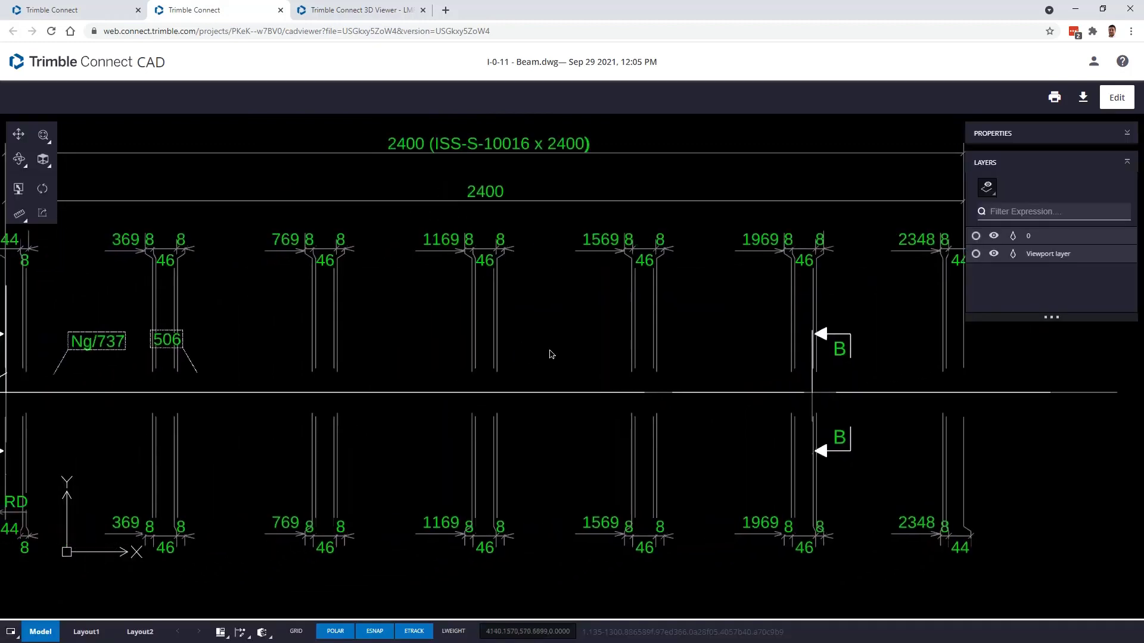
scroll(461, 305, down, 2)
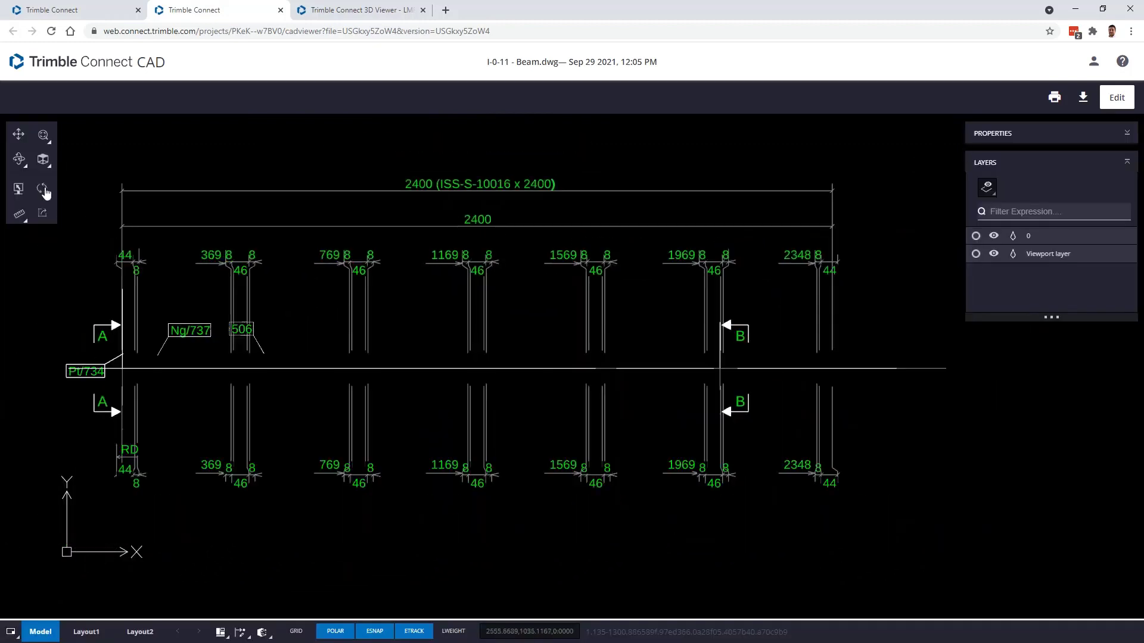
click(45, 190)
scroll(122, 367, down, 2)
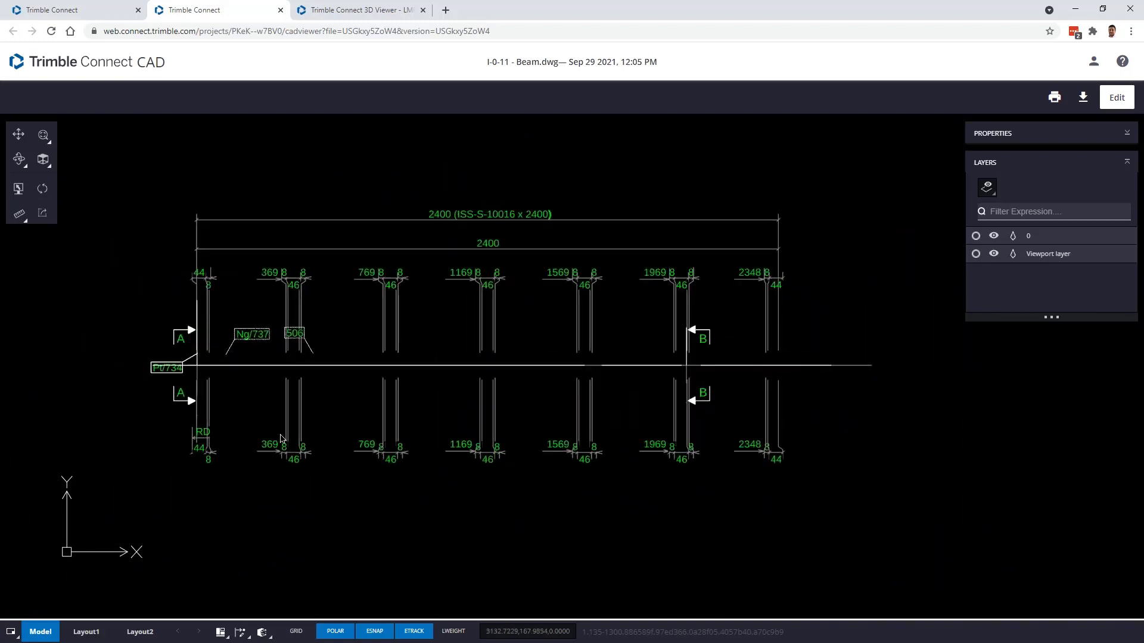
click(25, 167)
click(43, 136)
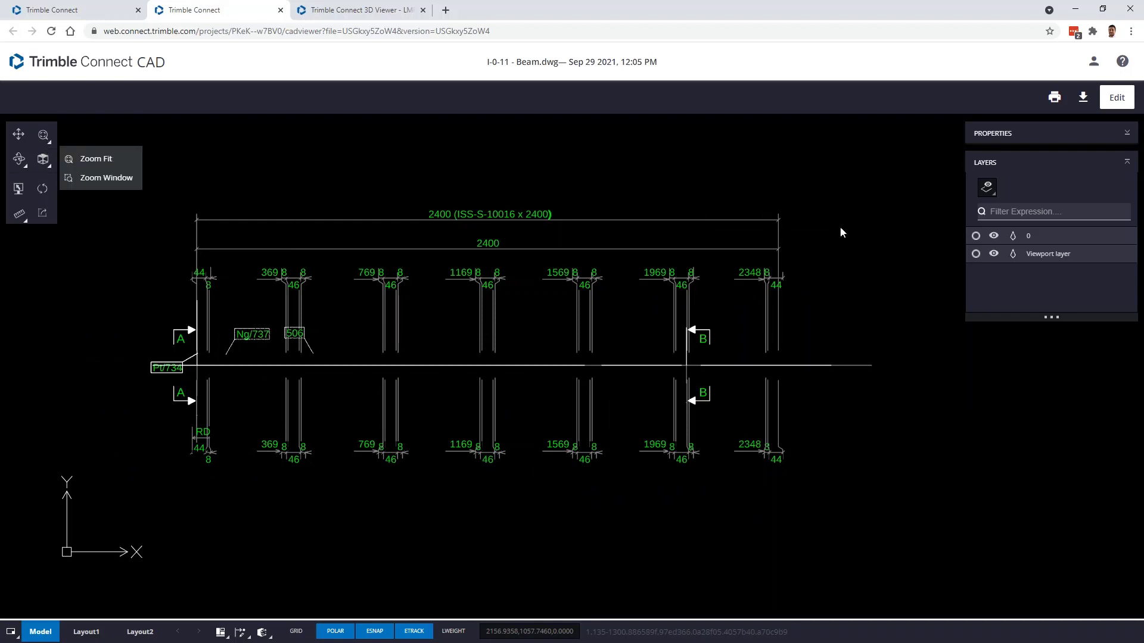
click(1056, 136)
Switch the drawing to editing and move the upper 1169 block upward, then shift it down with the neighbouring 8 and 1569 blocks.
click(1115, 106)
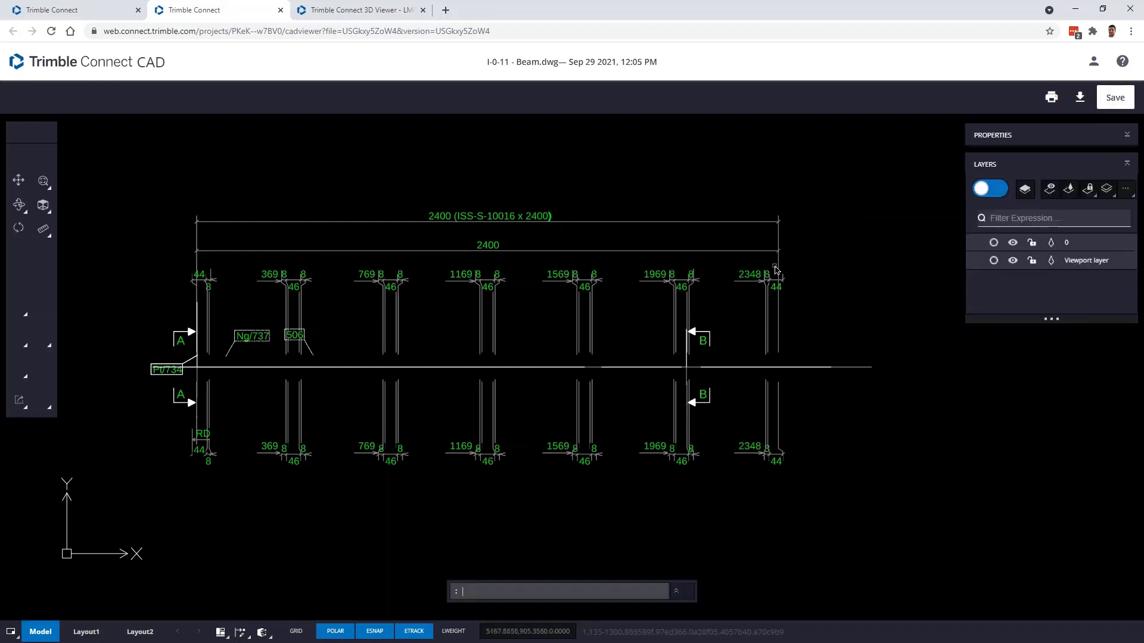
click(461, 281)
scroll(460, 284, up, 3)
drag(466, 275, 467, 238)
click(525, 311)
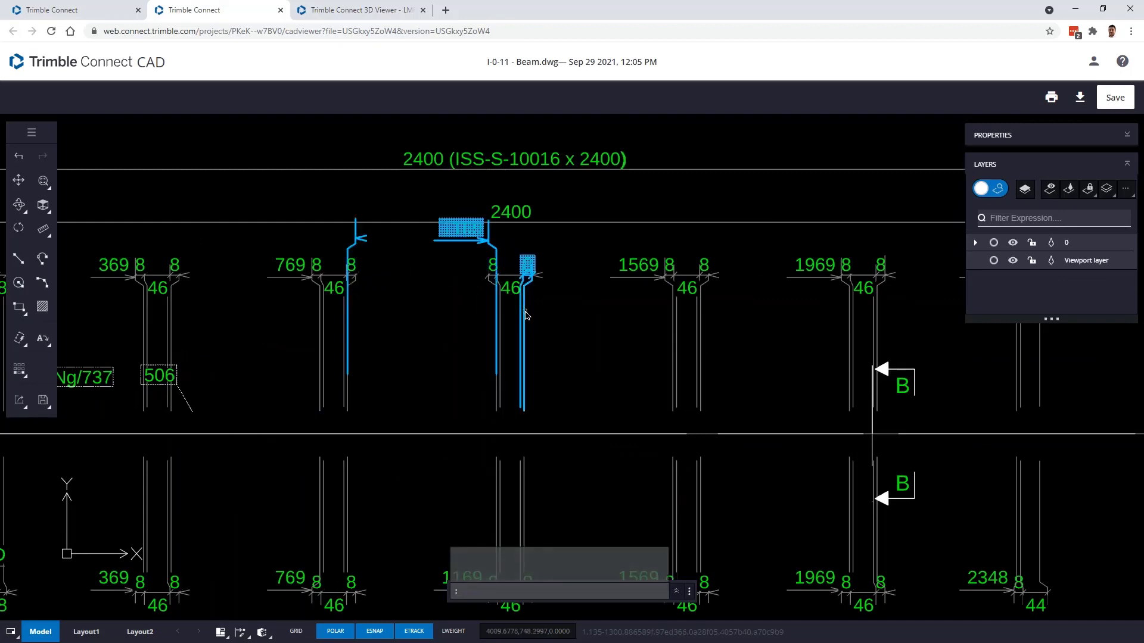
click(634, 278)
drag(634, 278, 634, 336)
scroll(635, 430, down, 6)
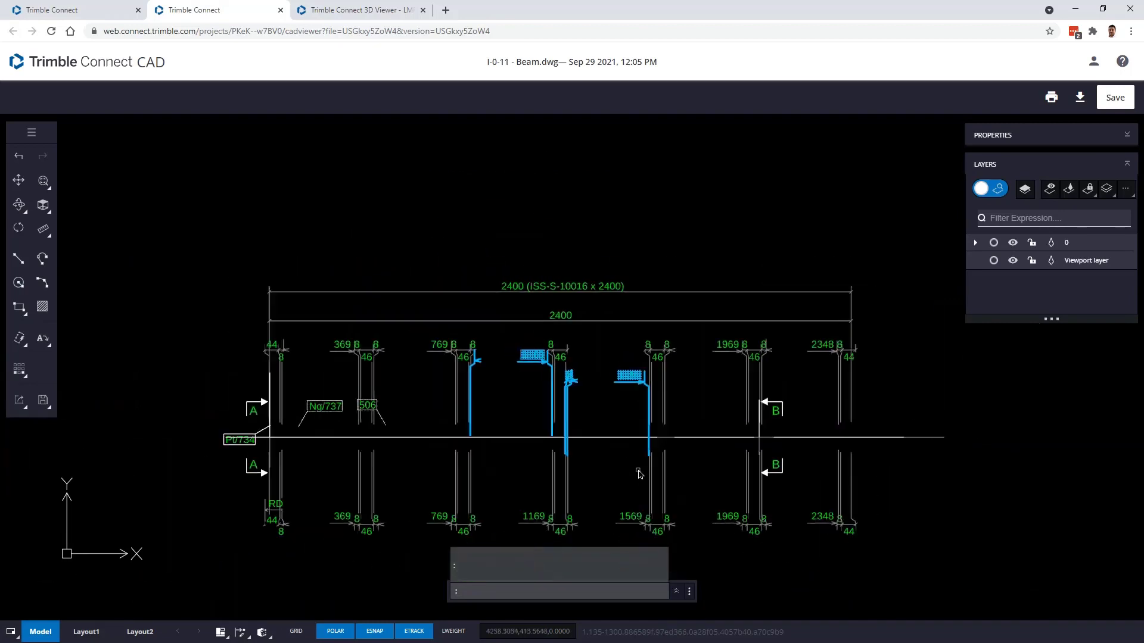
Add the lower 1169 dimension block to the selection and move all selected blocks upward.
scroll(619, 471, up, 1)
middle_drag(561, 531, 517, 503)
scroll(517, 504, up, 2)
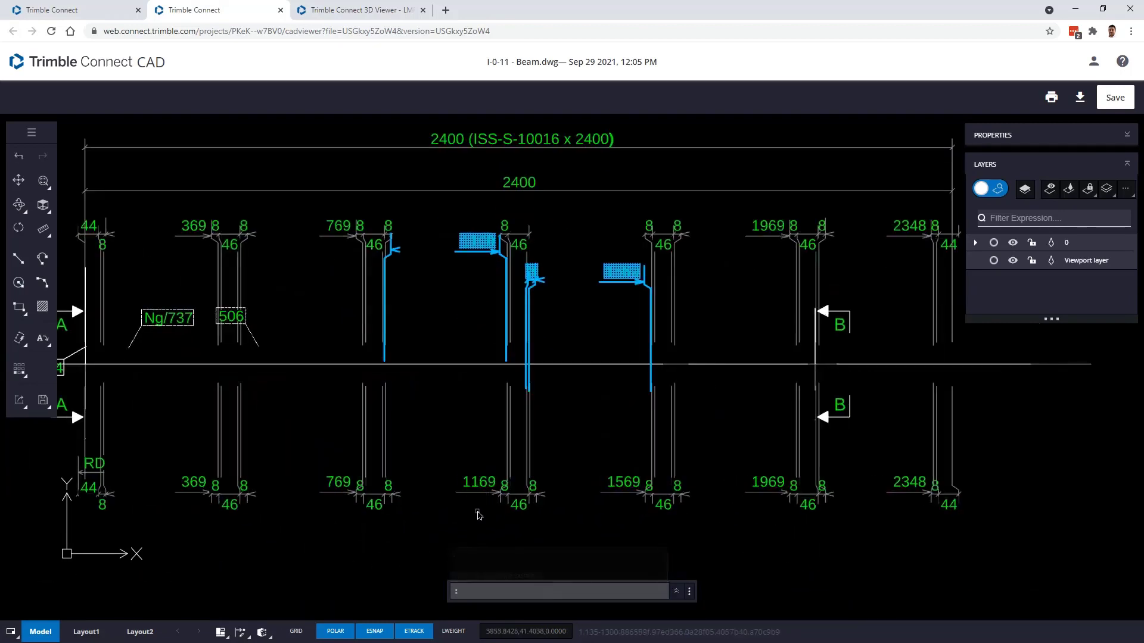
click(477, 494)
drag(477, 494, 479, 469)
click(545, 444)
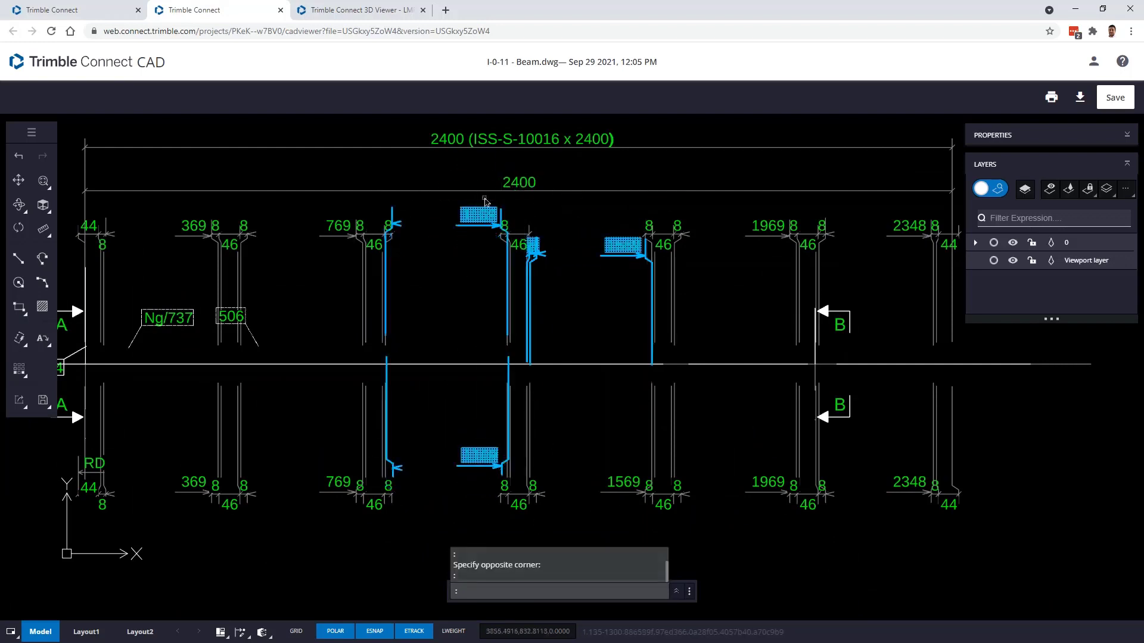
click(447, 373)
Clear the selection and try to edit the upper 1169 dimension block as a component.
scroll(466, 242, up, 2)
key(Escape)
double_click(484, 221)
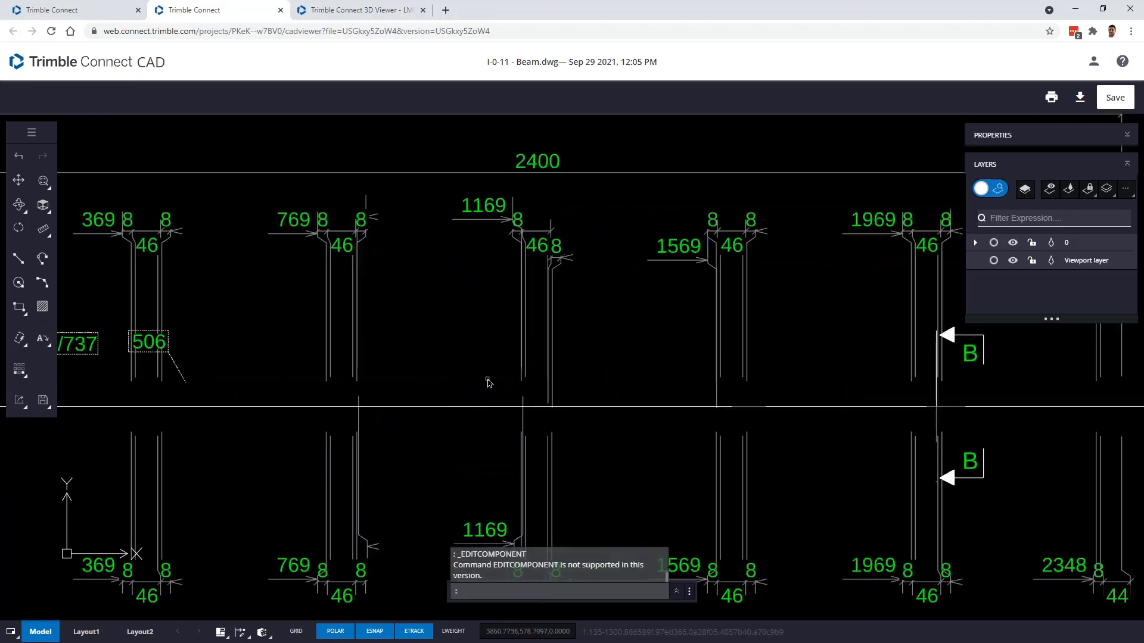
scroll(438, 373, down, 2)
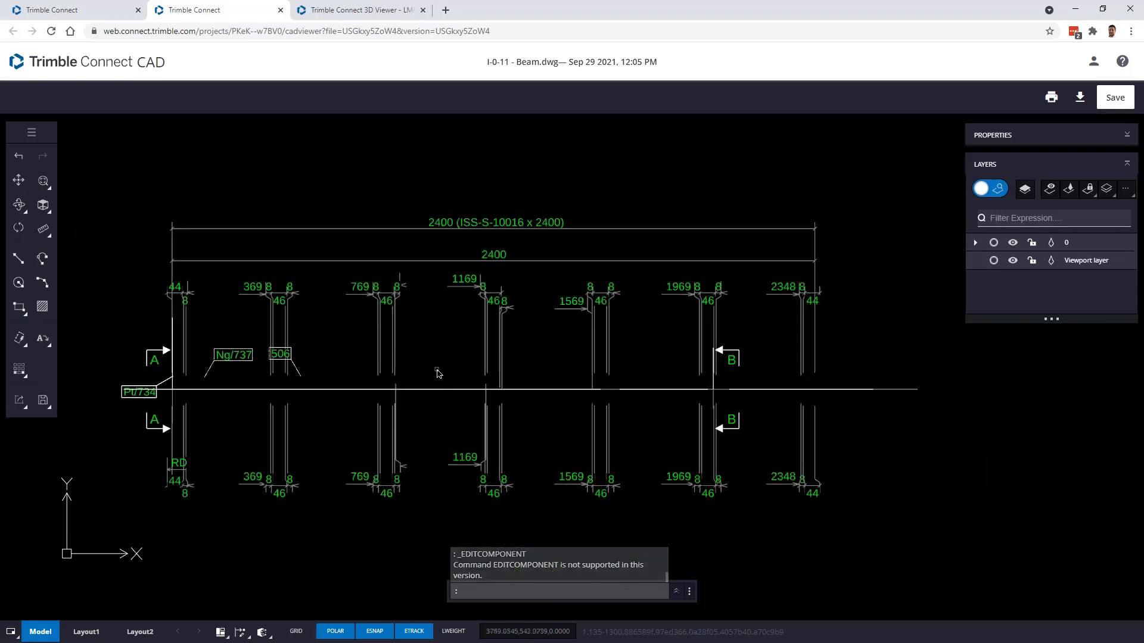
Close the CAD viewer without saving and close the project explorer, returning to the out.ifc model in the 3D viewer.
click(281, 9)
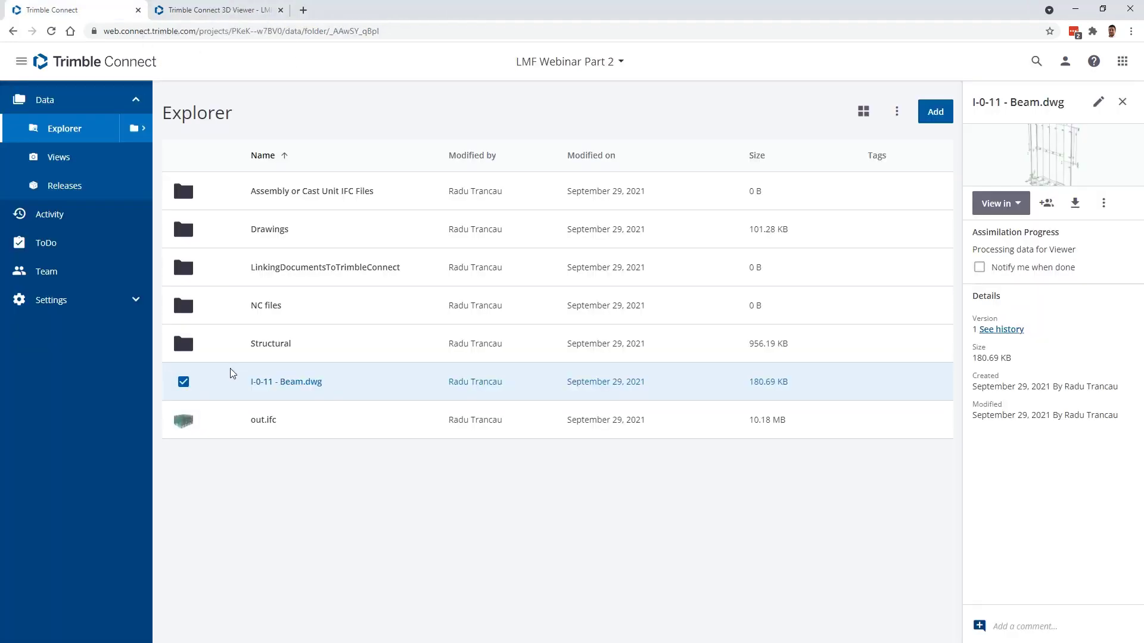
click(138, 9)
scroll(620, 369, up, 5)
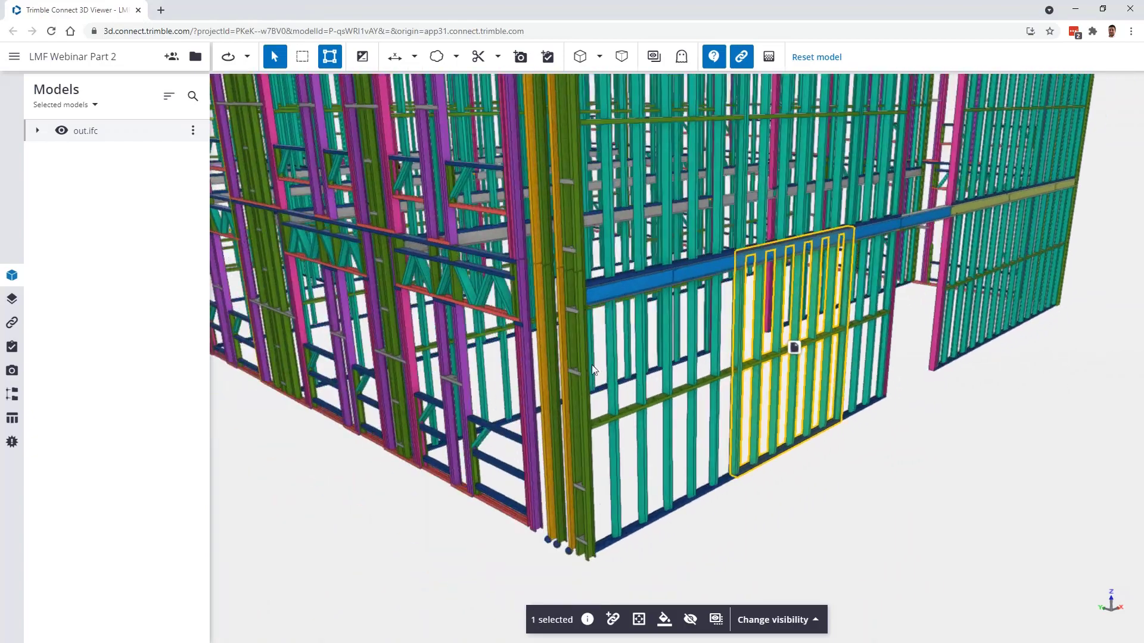
scroll(577, 383, down, 6)
scroll(657, 436, up, 5)
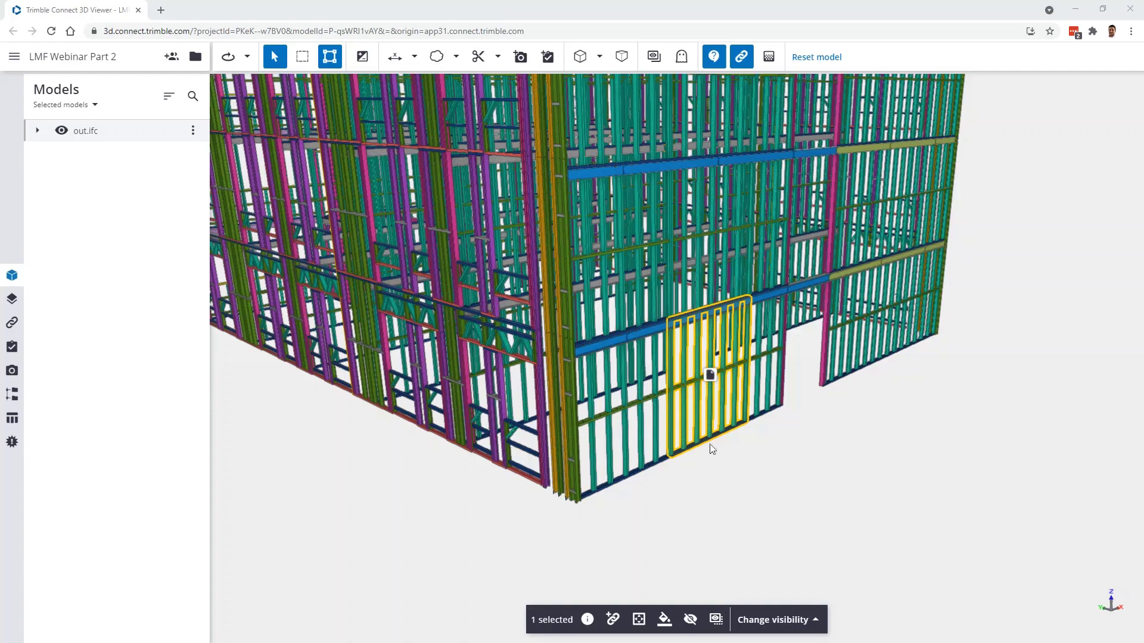
middle_drag(653, 430, 656, 432)
scroll(656, 432, down, 1)
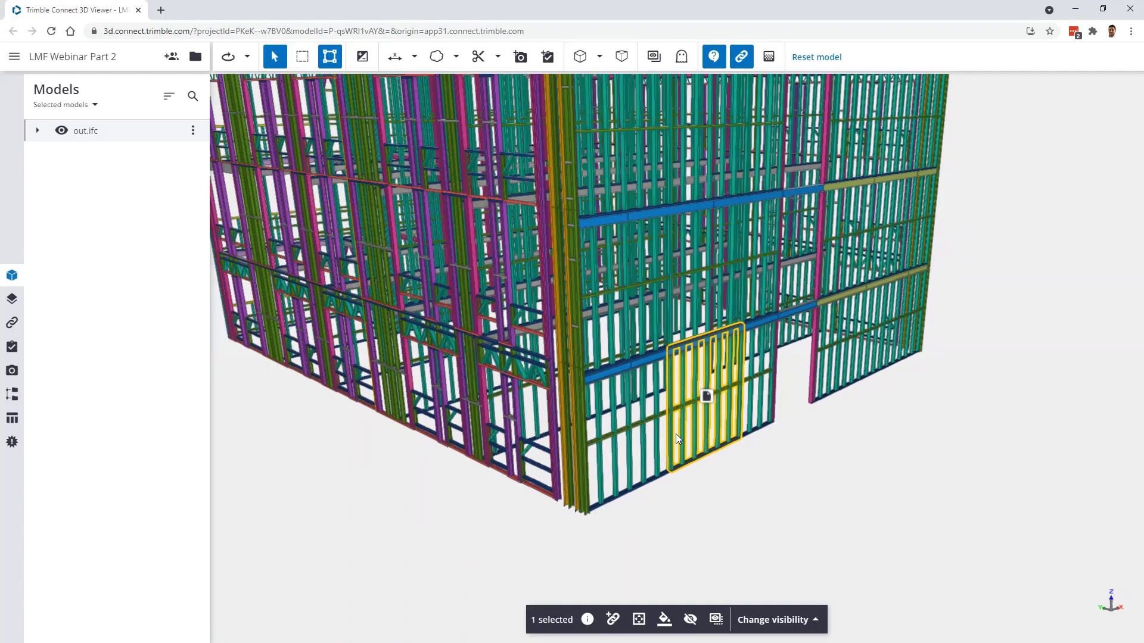
middle_drag(632, 405, 624, 407)
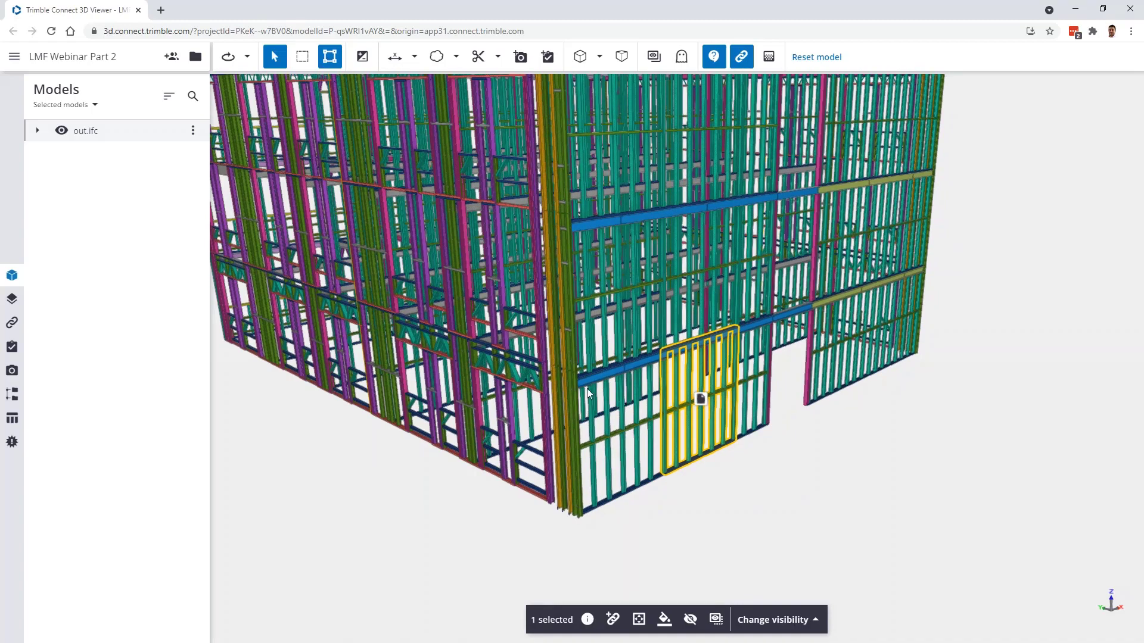
middle_drag(588, 389, 611, 392)
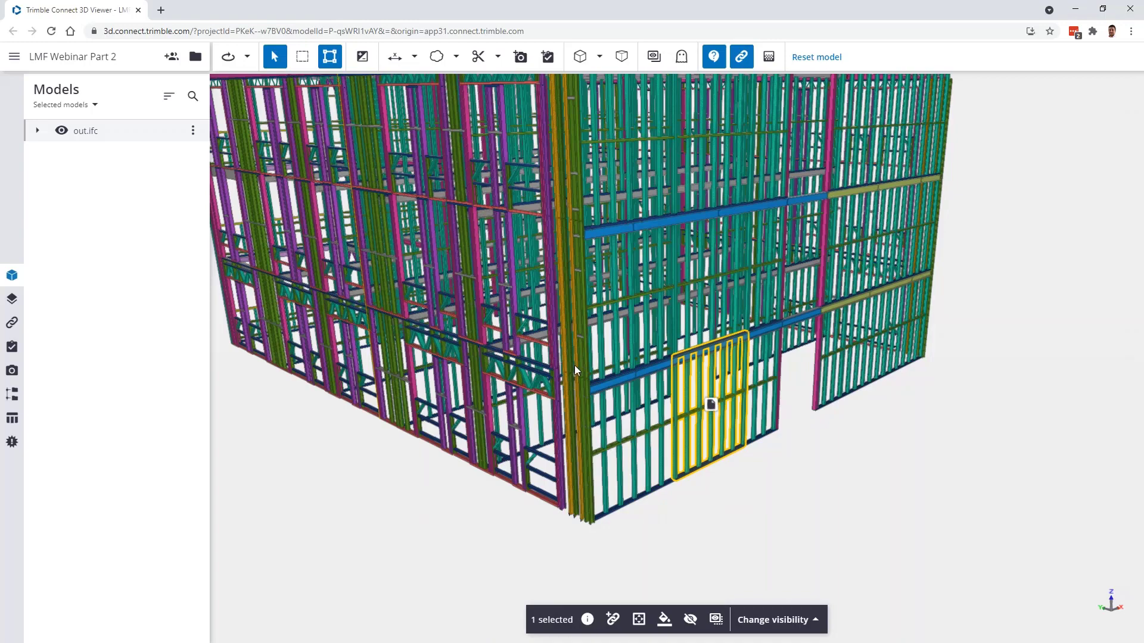
drag(569, 358, 575, 371)
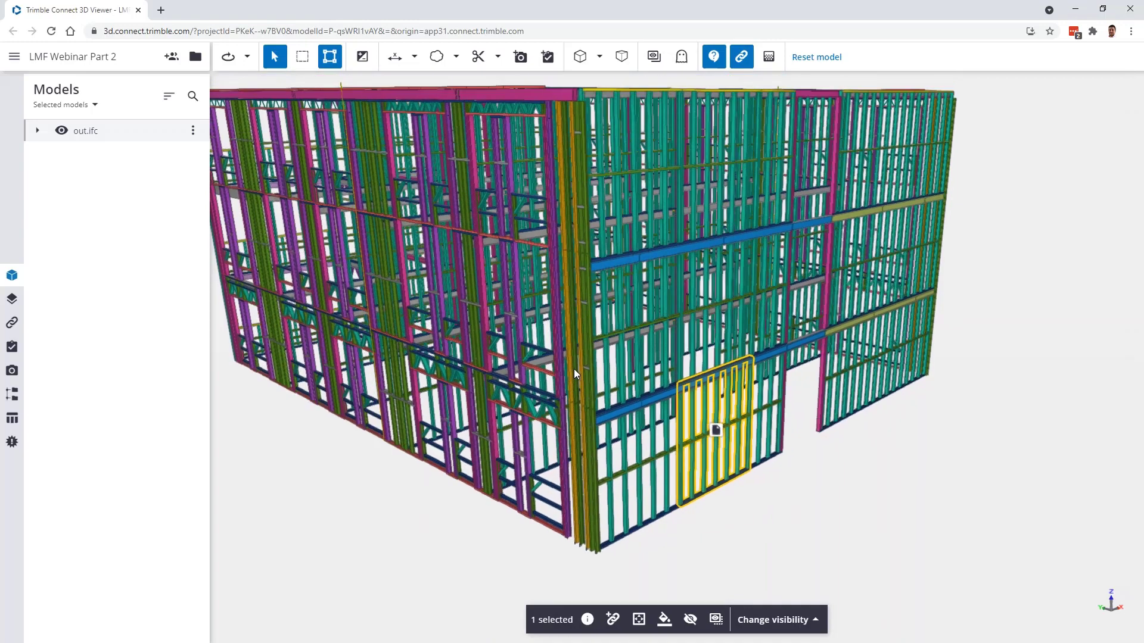